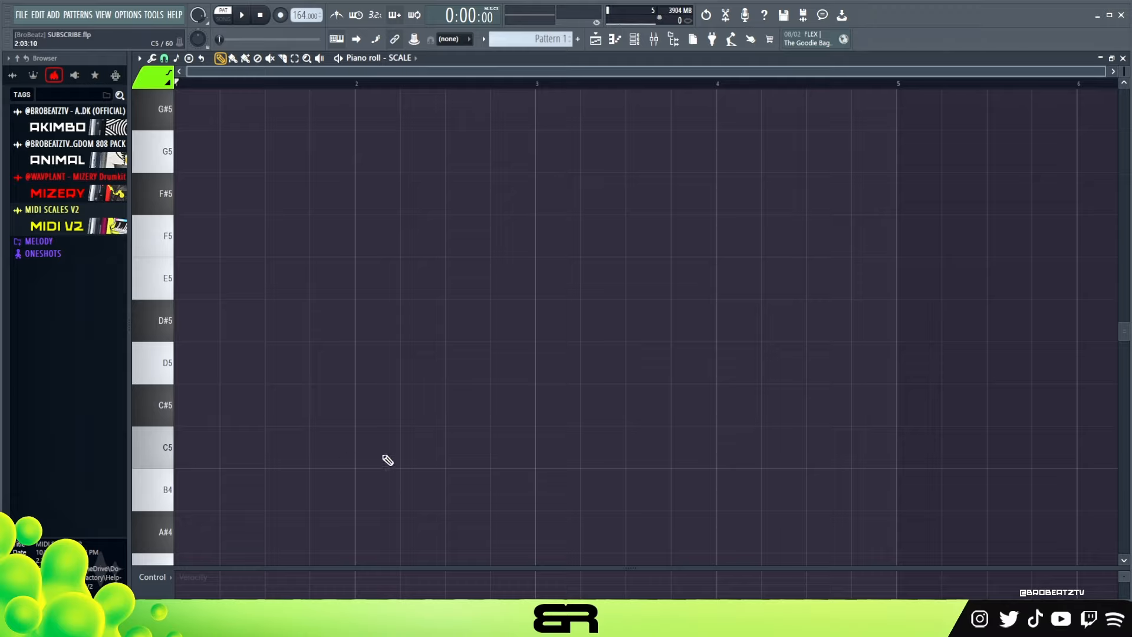
- Place one-bar C5 and C#5 notes in bar 2 and one-bar D5 and D#5 notes in bar 3
left_click(368, 447)
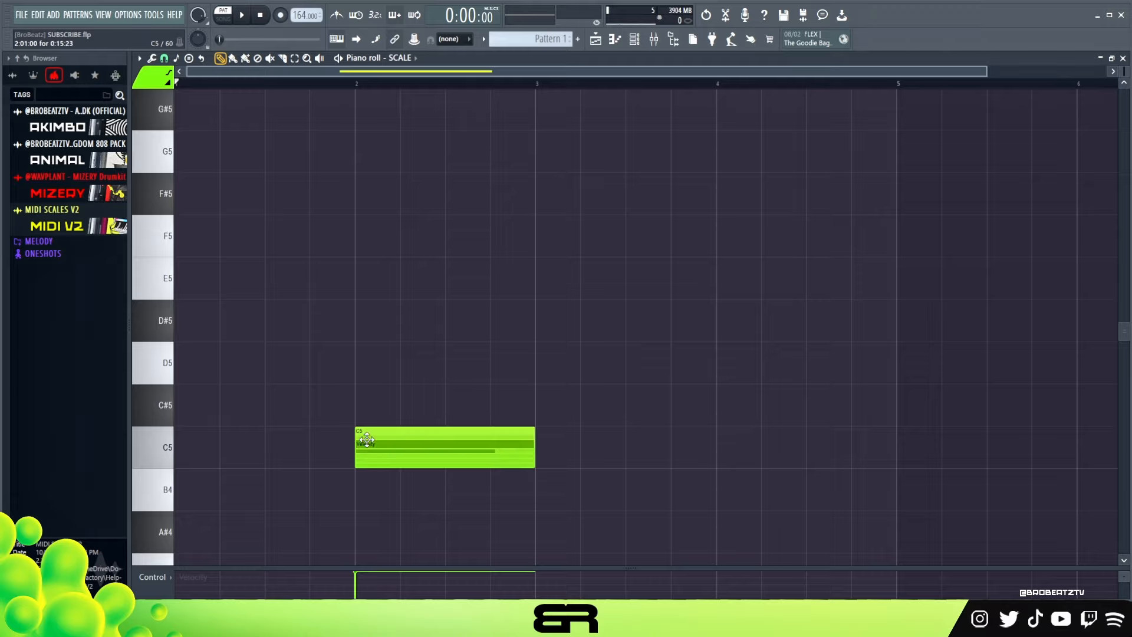
left_click(380, 445, "ctrl")
left_click_drag(380, 445, 393, 396)
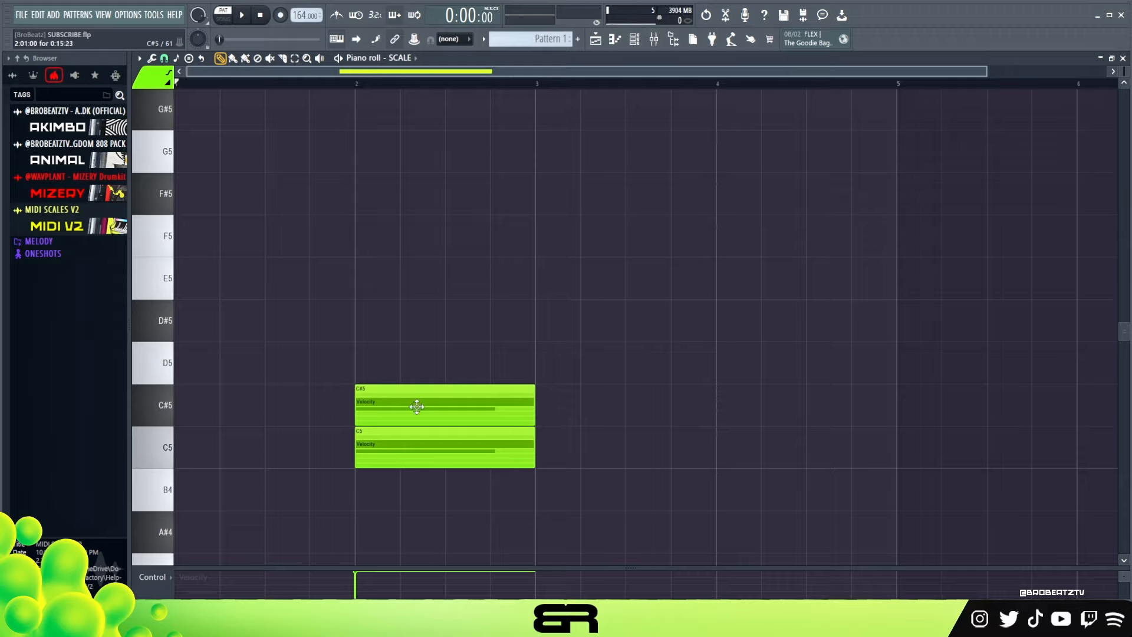
left_click(543, 368)
left_click(540, 328)
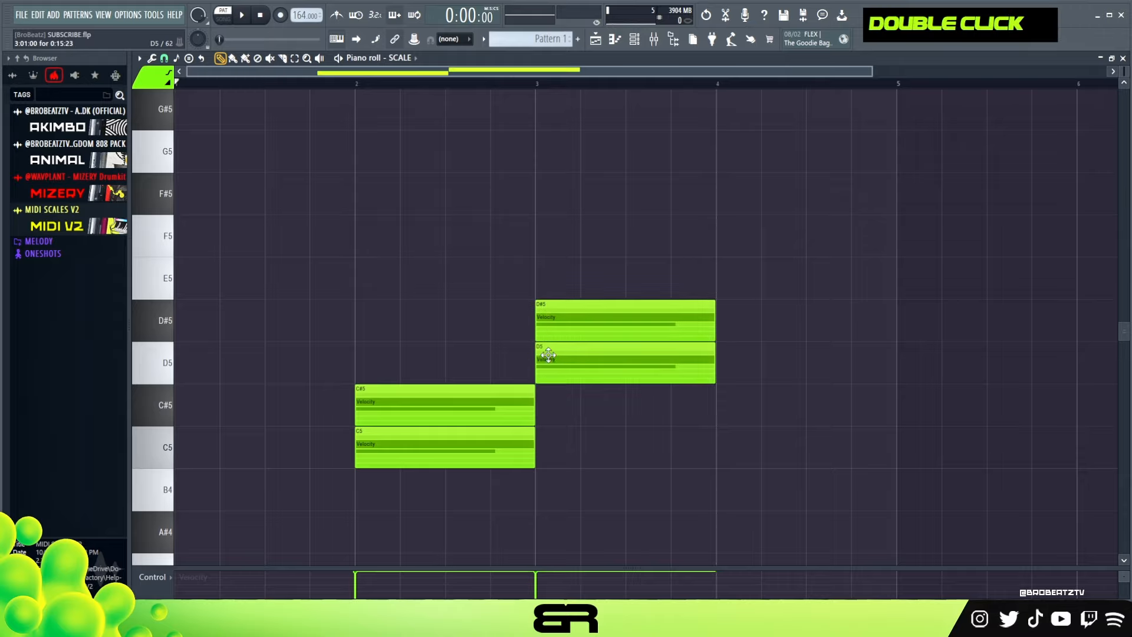
- Add one-bar E5 and F5 notes in bar 2 and delete the D5 and D#5 notes from bar 3
left_click_drag(445, 359, 413, 262)
right_click(353, 331)
left_click_drag(309, 173, 428, 468)
right_click(602, 329)
right_click(599, 366)
- Add one-bar G5 and G#5 notes above the existing notes in bar 2
scroll(435, 365, "up", 2)
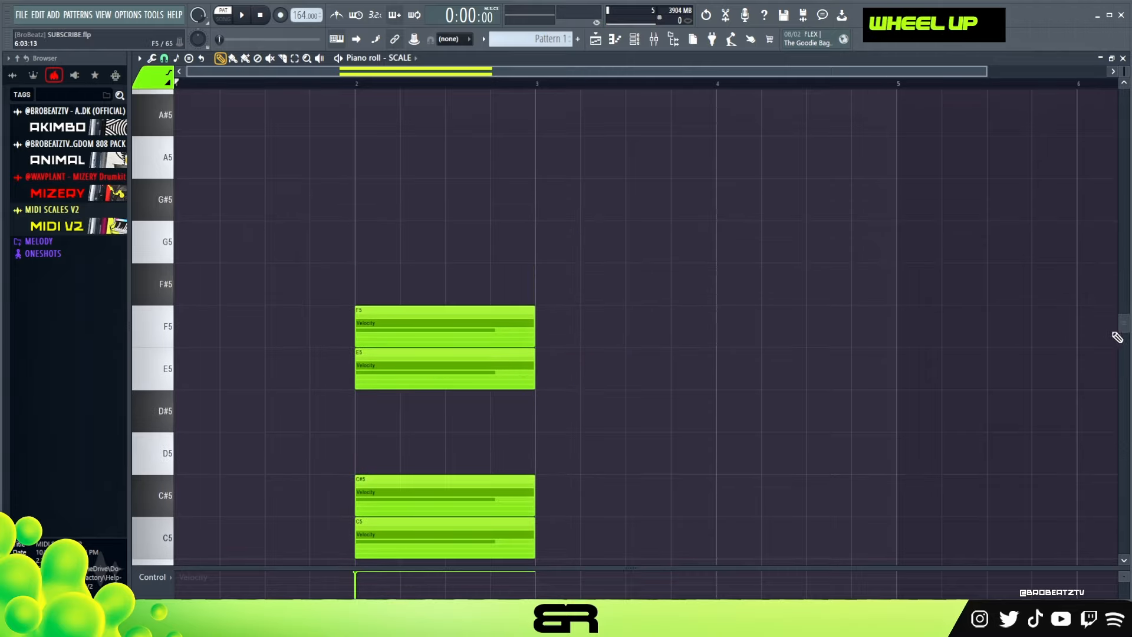
scroll(1125, 333, "down", 2)
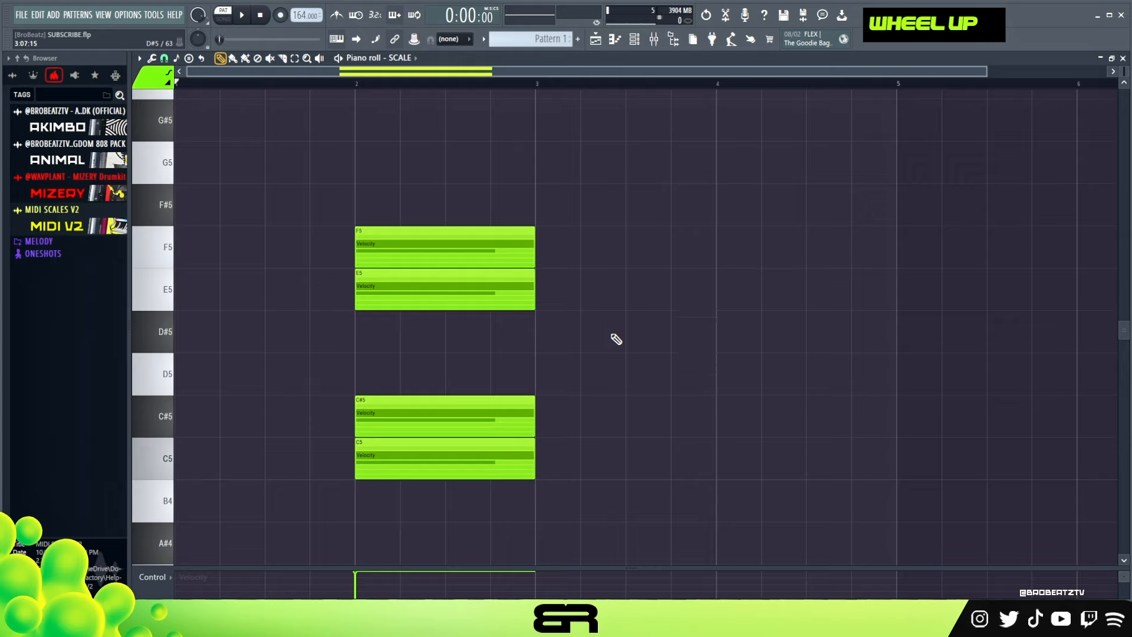
mouse_move(348, 209)
left_mouse_down()
mouse_move(553, 214)
mouse_move(536, 217)
left_mouse_up()
key("ctrl+z")
mouse_move(531, 112)
left_mouse_down()
mouse_move(419, 165)
mouse_move(381, 167)
left_mouse_up()
left_click(365, 122)
left_click(363, 158)
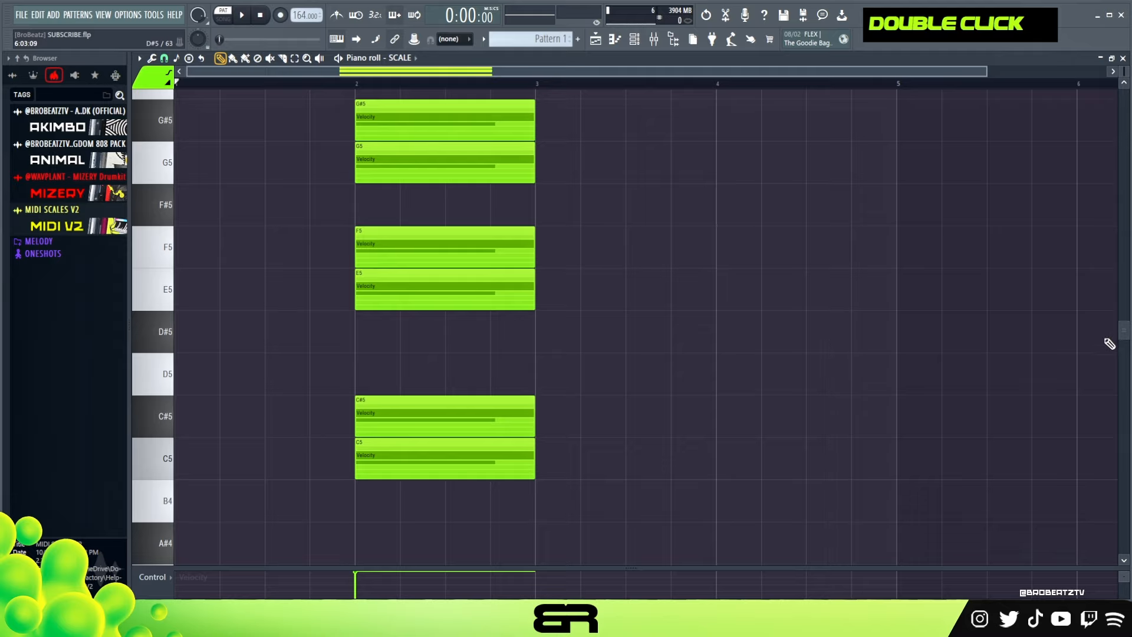
- Complete the note stack in bar 2 with a one-bar B5 note
left_click_drag(1122, 334, 1123, 325)
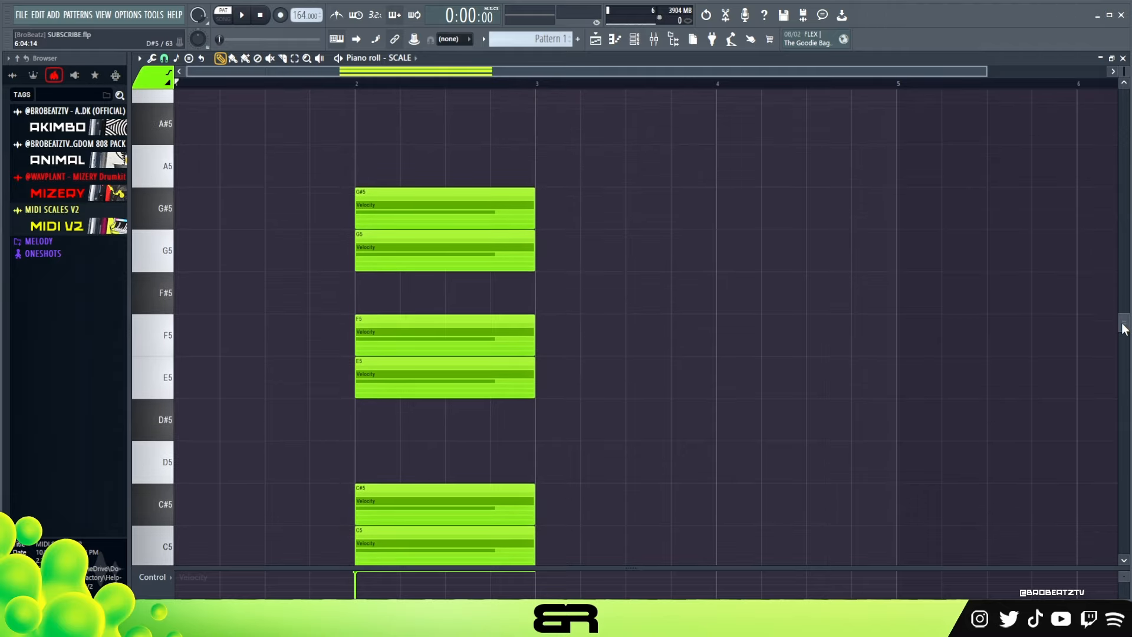
scroll(904, 252, "down", 3)
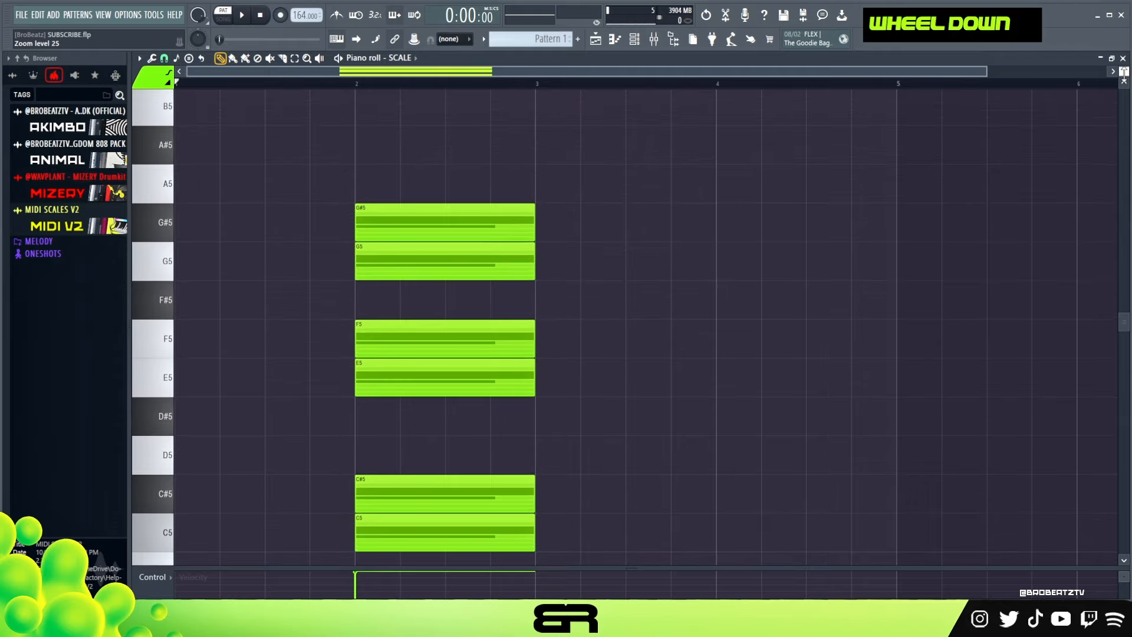
mouse_move(346, 126)
left_mouse_down()
mouse_move(369, 161)
mouse_move(532, 192)
left_mouse_up()
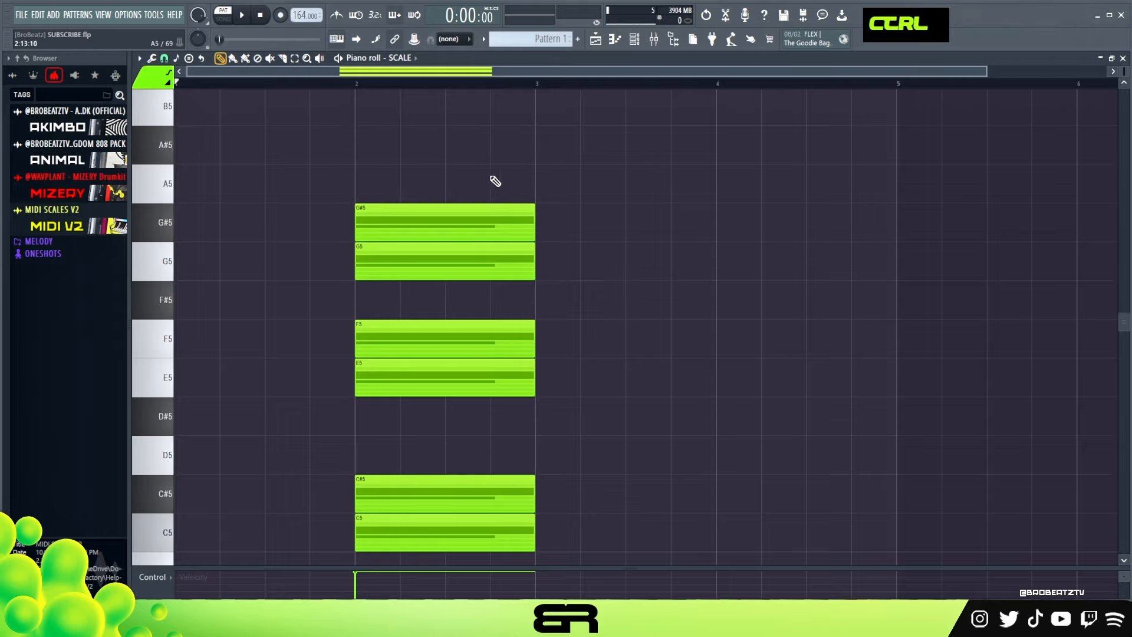
left_click(361, 107)
scroll(1123, 71, "down", 1)
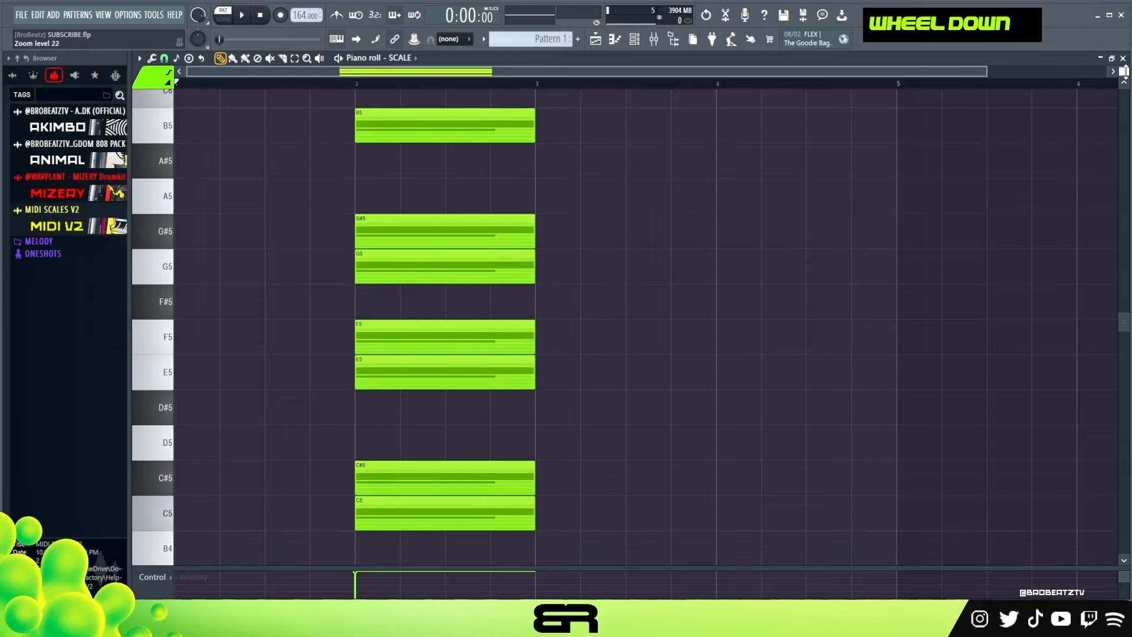
left_click_drag(1125, 326, 1129, 324)
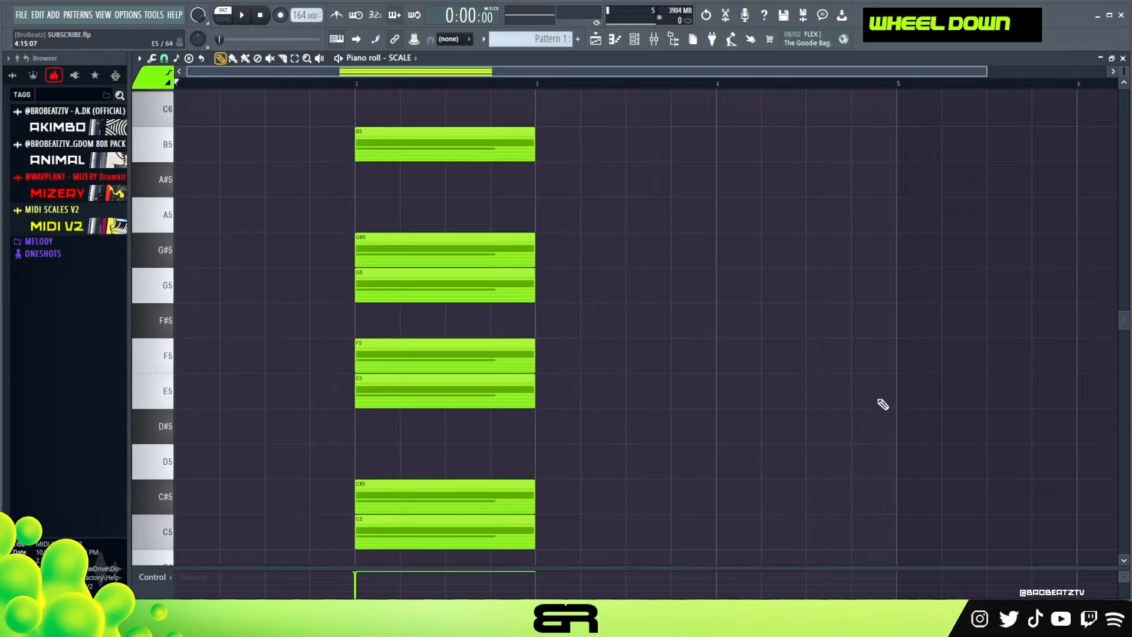
- Stamp the Other Arabic scale into bar 3, starting on C5
right_click(175, 58)
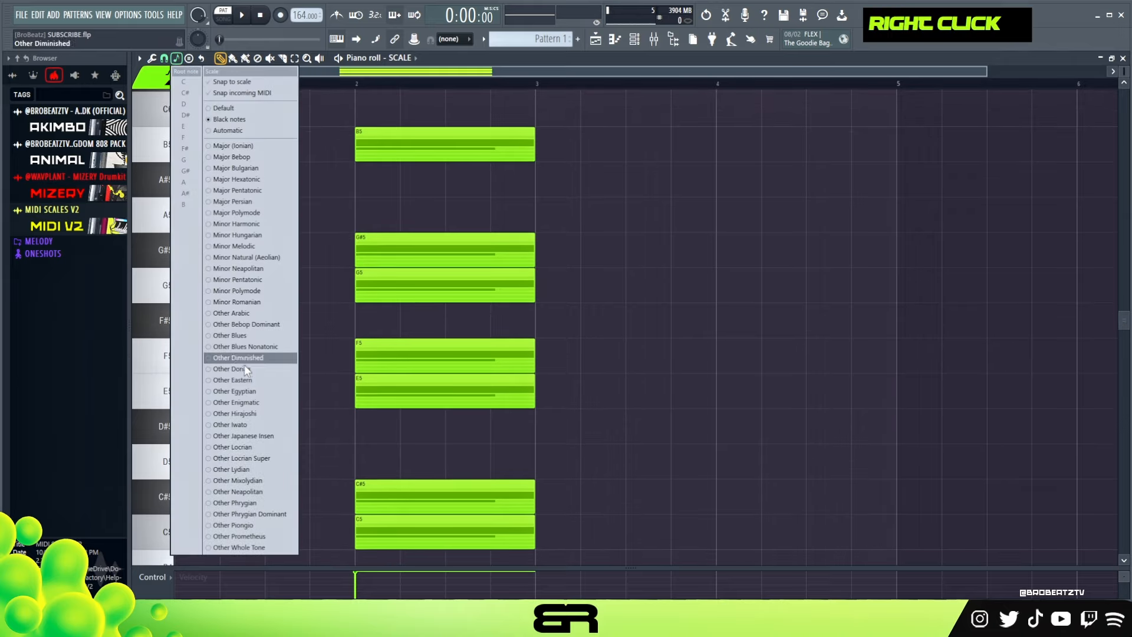
right_click(188, 57)
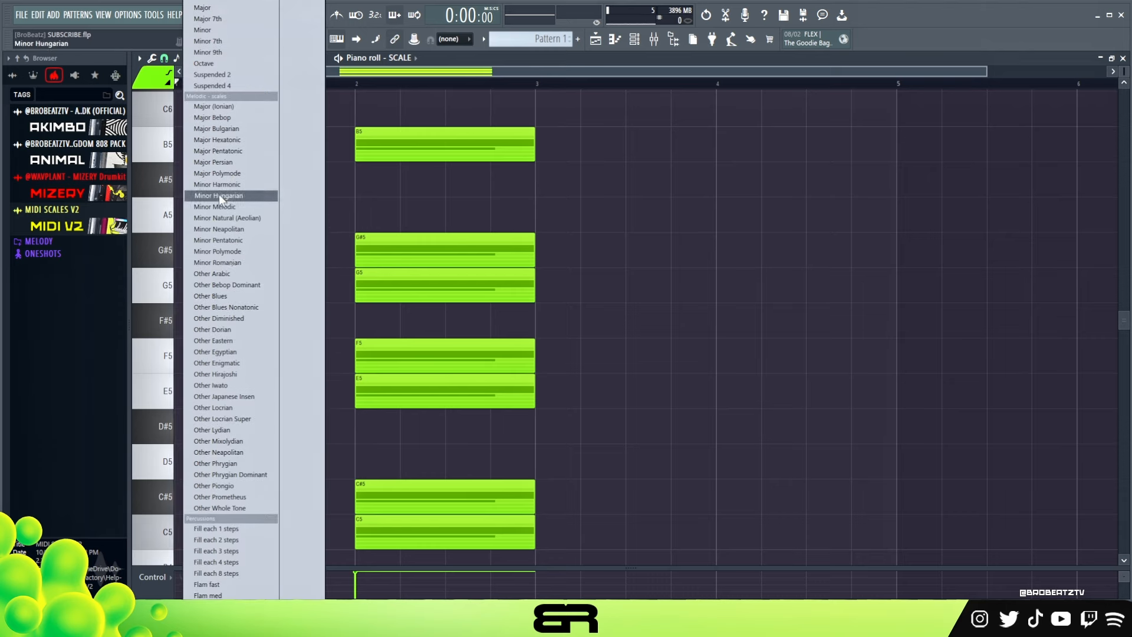
left_click(205, 275)
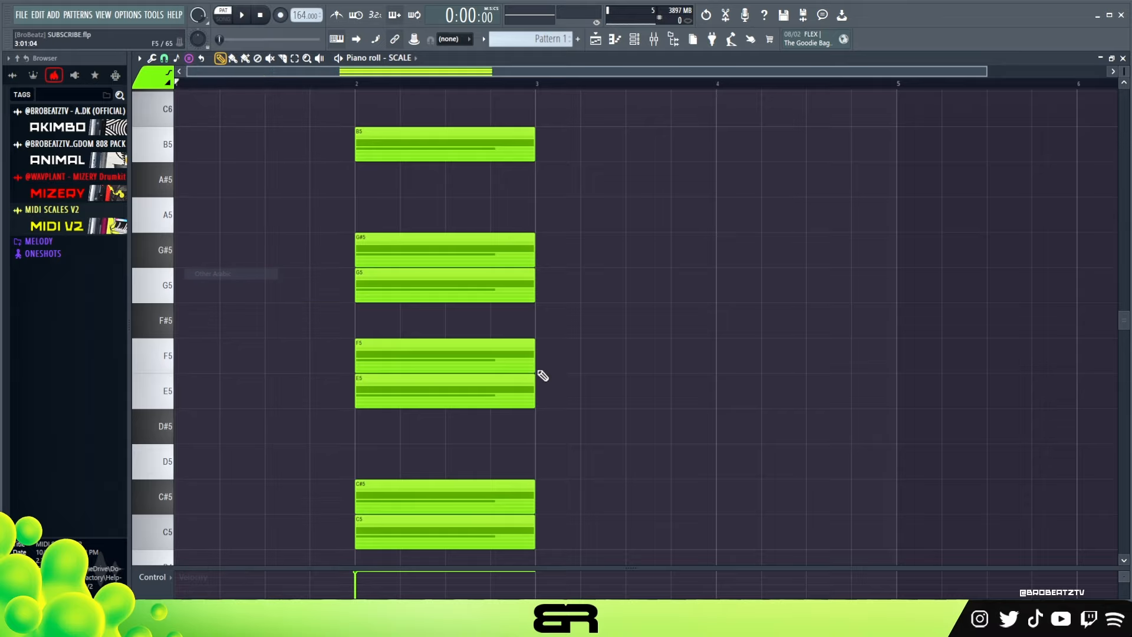
key("ctrl+b")
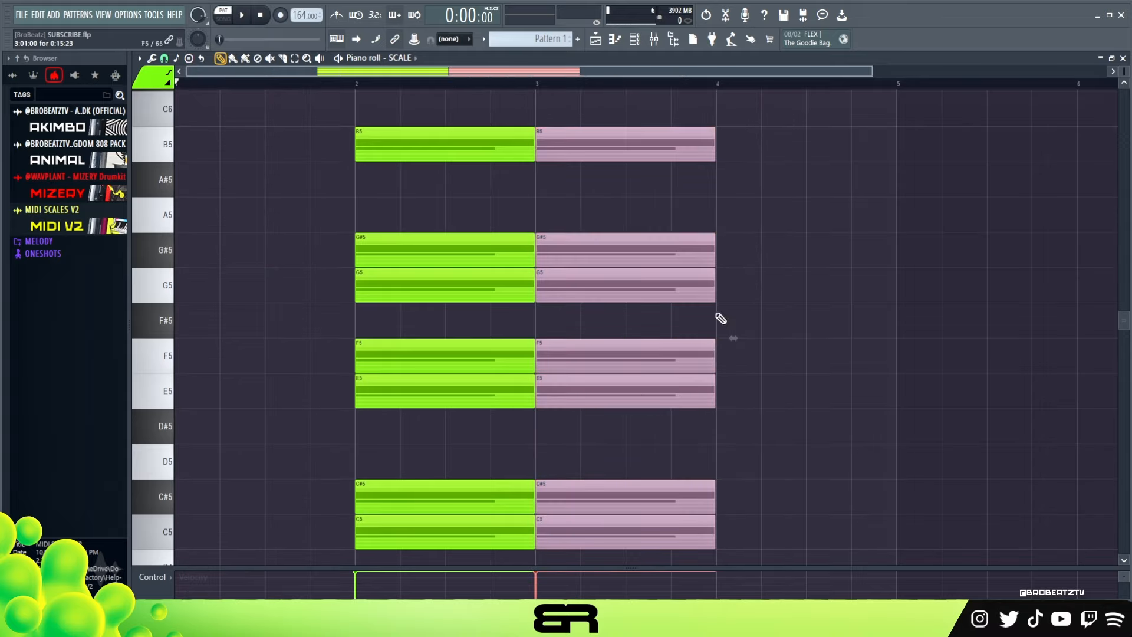
- Delete the stamped scale in bar 3 and all the individual notes in bar 2
right_click(625, 144)
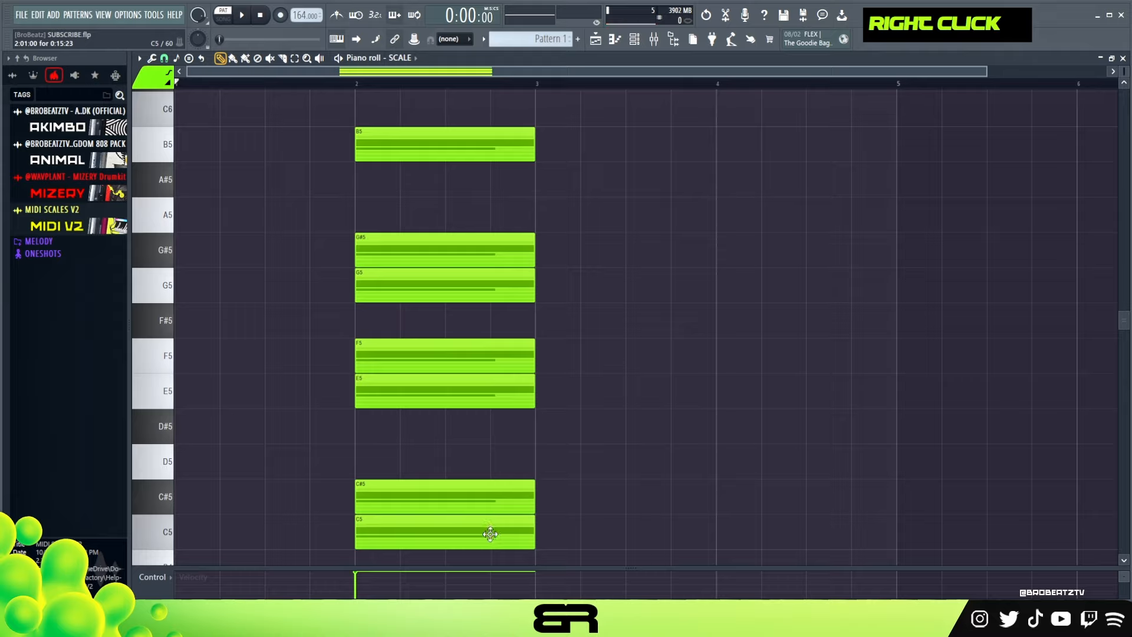
right_click(424, 532)
right_click(423, 497)
right_click(422, 391)
right_click(423, 356)
right_click(422, 285)
right_click(423, 250)
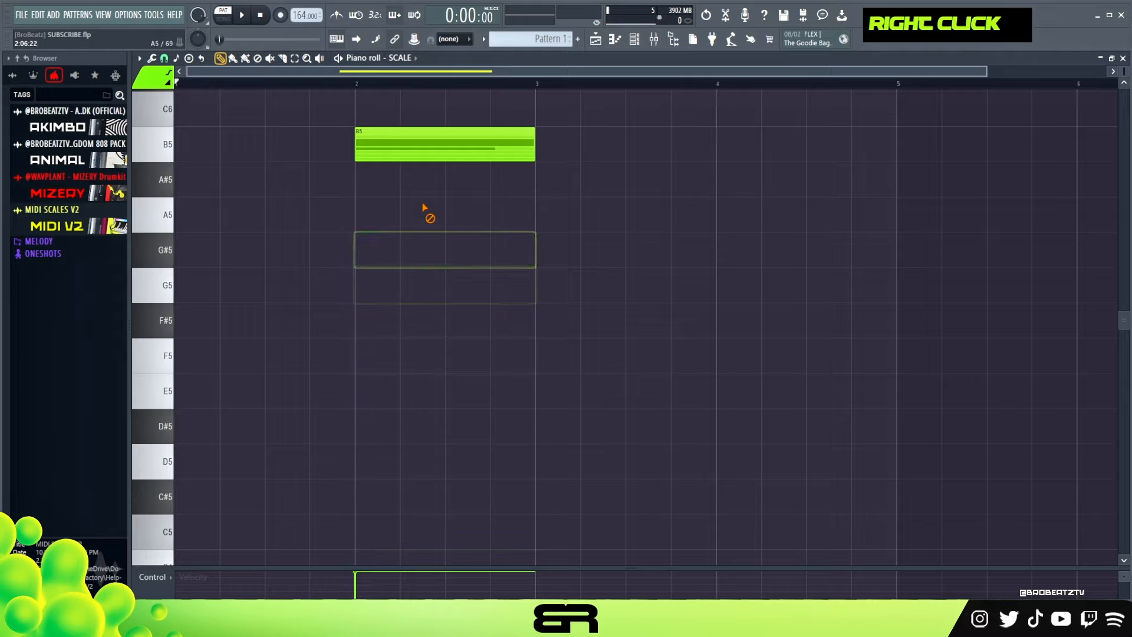
right_click(421, 147)
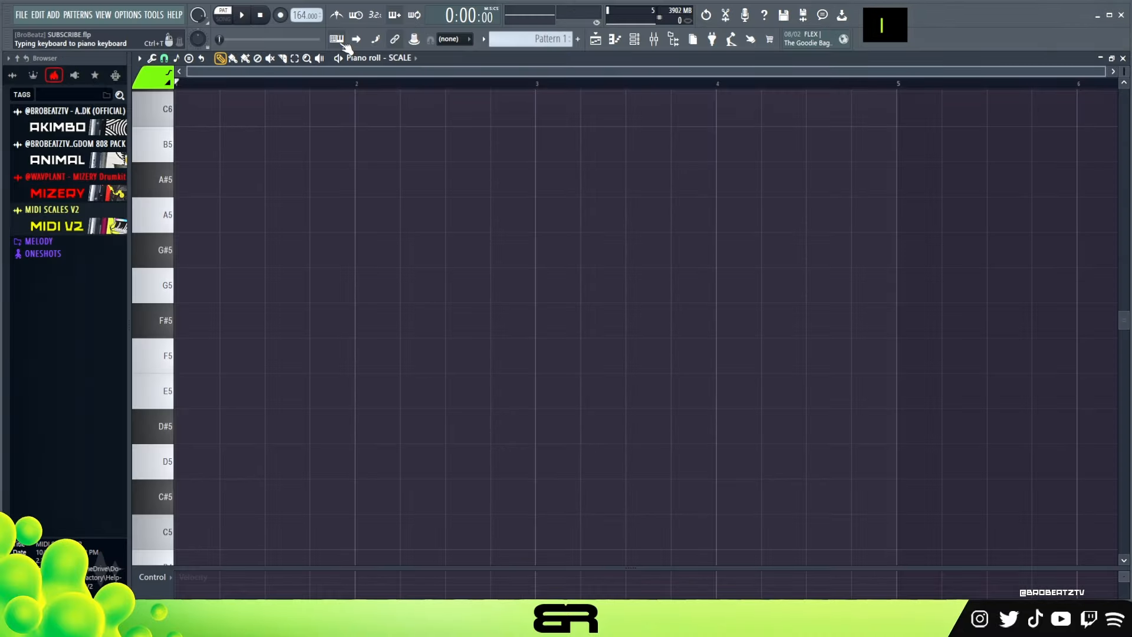
- Set the typing keyboard's note layout to Other Arabic
right_click(666, 268)
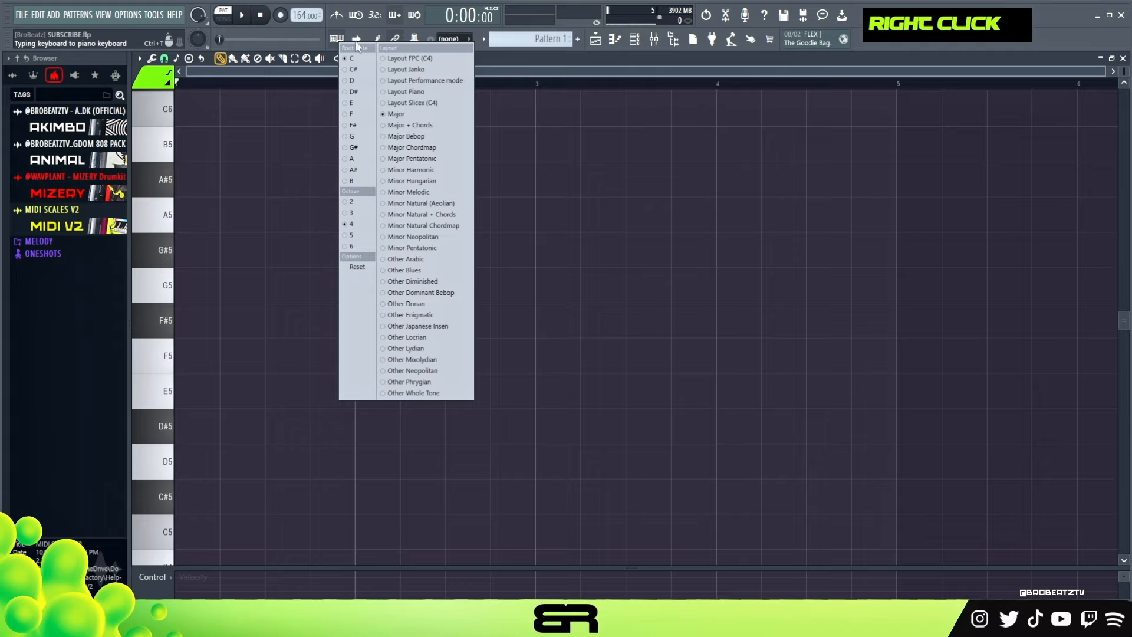
left_click(415, 262)
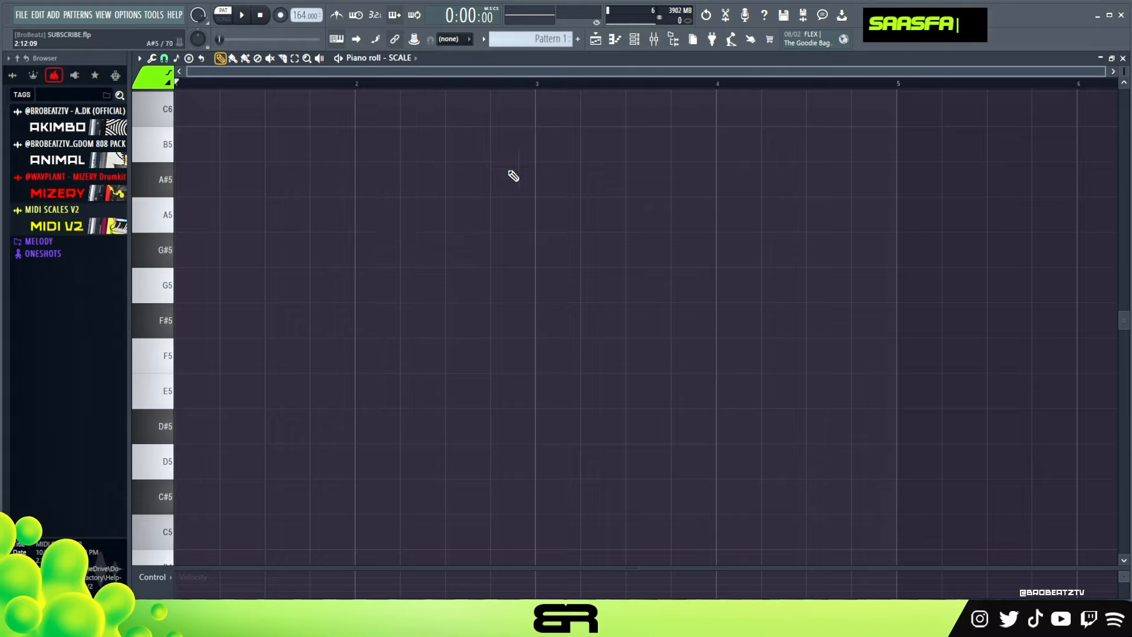
- Show the channel rack and open the piano roll of the 1 - Omnisphere channel
left_click(634, 39)
right_click(321, 211)
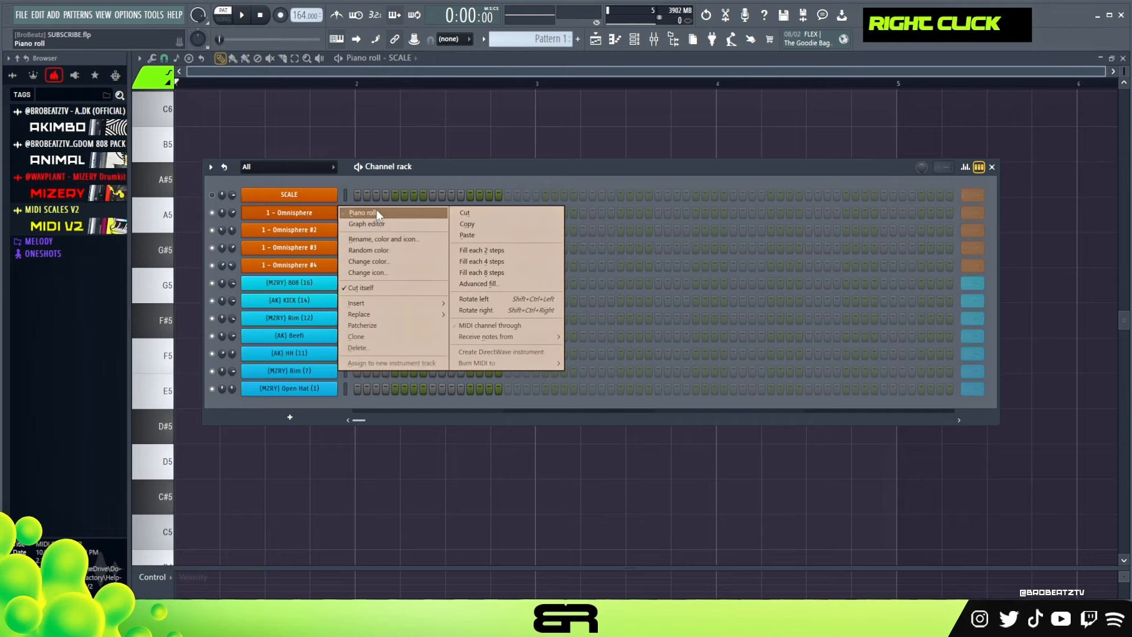
left_click(380, 214)
- Audition the Arabic layout by improvising a melody on the typing keyboard with the Omnisphere sound
key("a")
key("s")
key("d")
key("f")
key("w")
key("e")
key("r")
scroll(319, 291, "down", 2)
scroll(319, 291, "up", 3)
key("t")
key("e")
key("t")
key("e")
key("t")
key("e")
key("t")
key("w")
key("q")
key("e")
key("t")
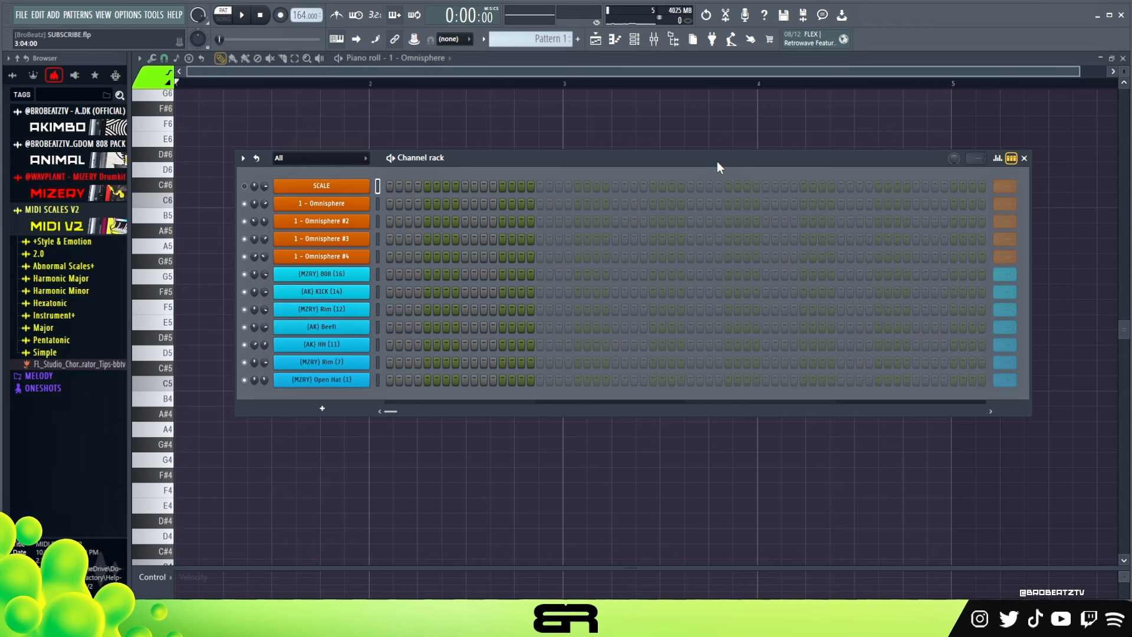
- Select the 1 - Omnisphere channel and audition another short phrase on the typing keyboard
left_click(348, 204)
left_click_drag(618, 98, 572, 116)
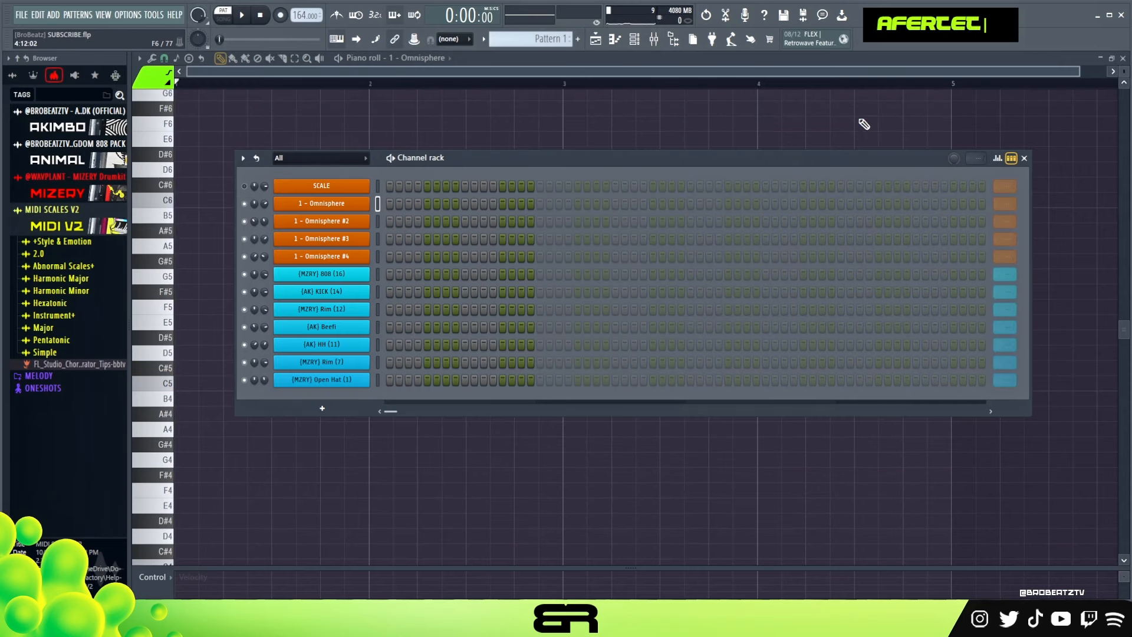
left_click(944, 118)
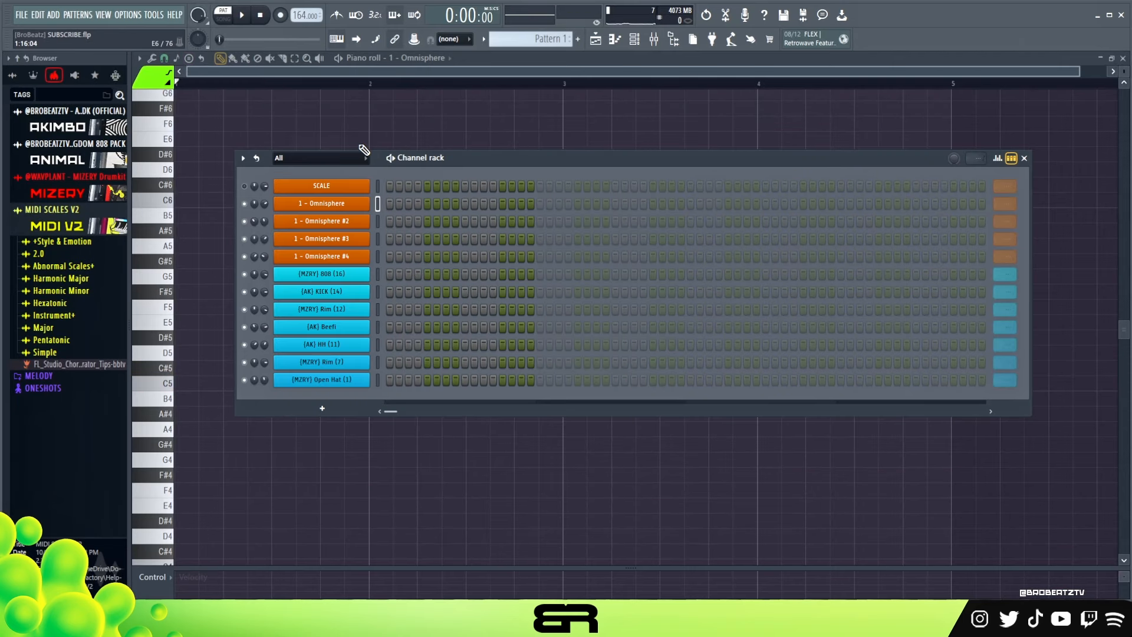
- Import all tracks of the C MIDI file from MIDI Scales V2 > Abnormal Scales+ > Arabic into the SCALE channel
left_click(72, 266)
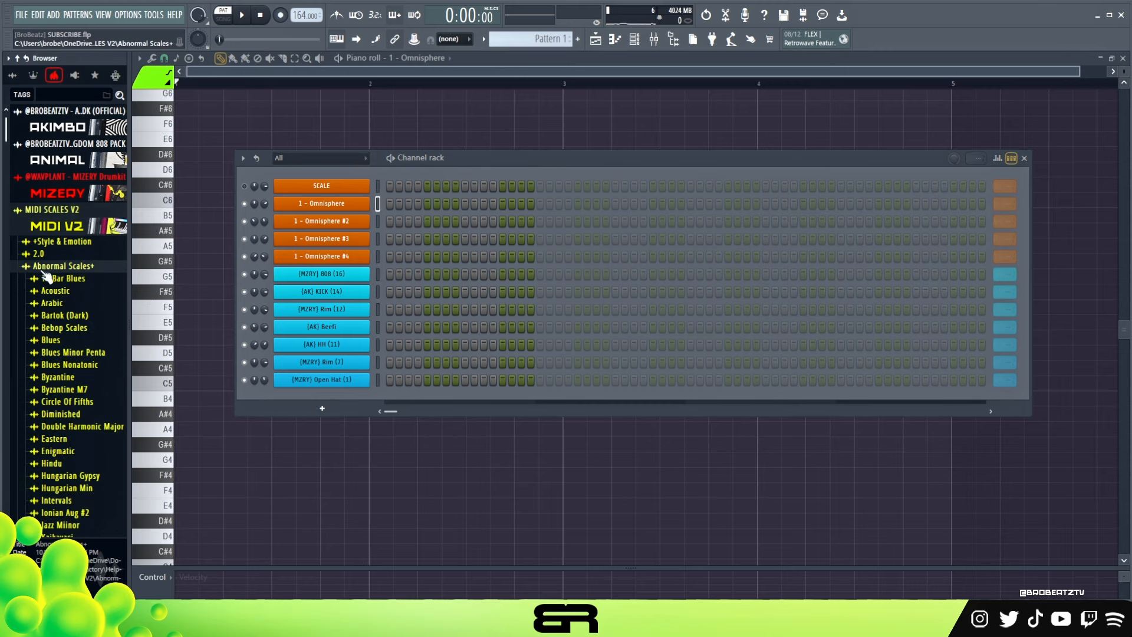
left_click(66, 303)
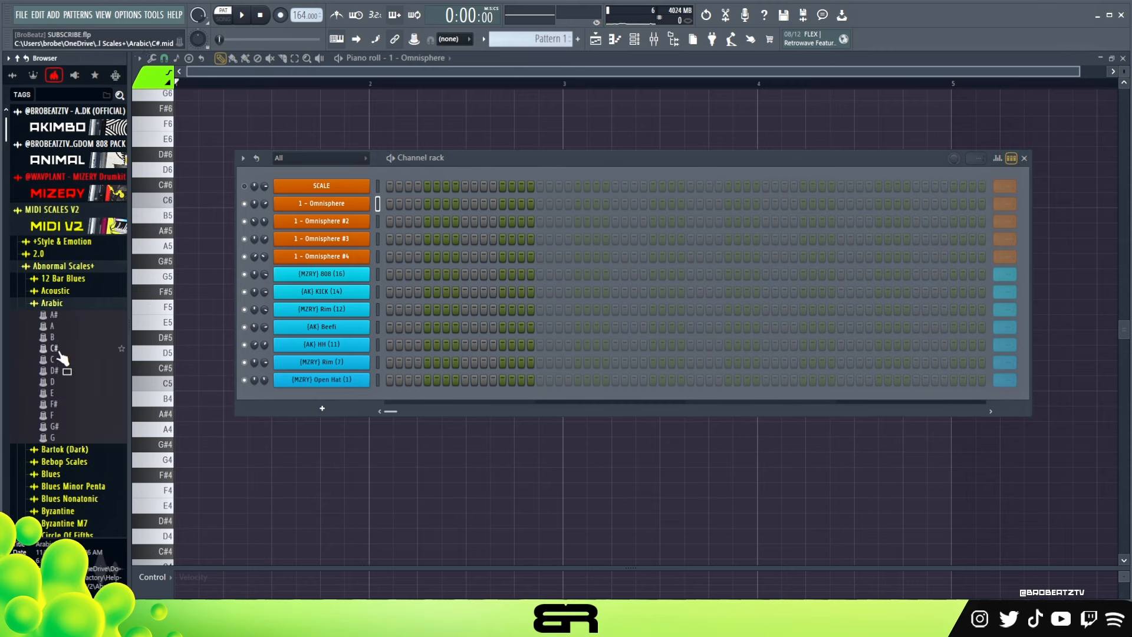
left_click_drag(52, 359, 310, 187)
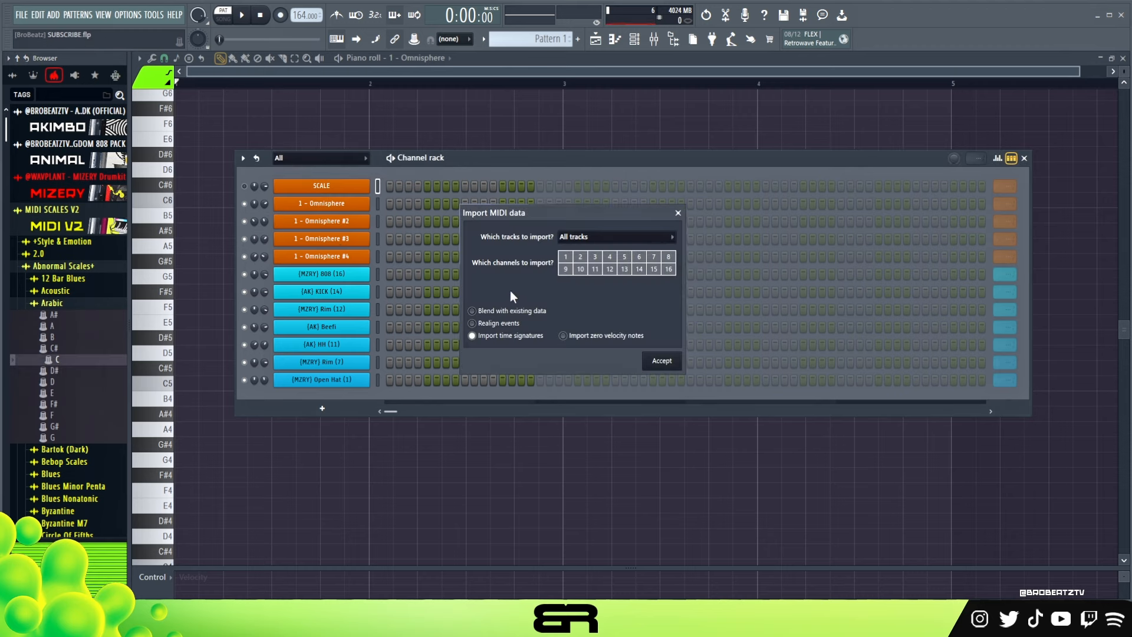
left_click(655, 360)
left_click(121, 230)
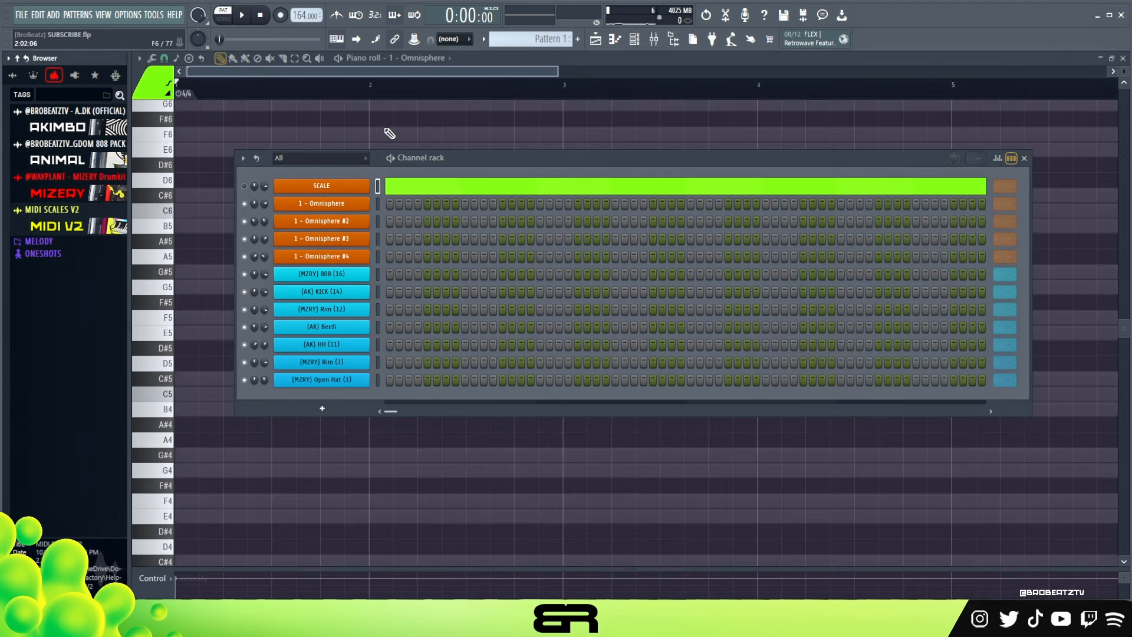
- Rename the SCALE channel as arabic_SCALE
right_click(362, 185)
left_click(404, 215)
left_click(286, 202)
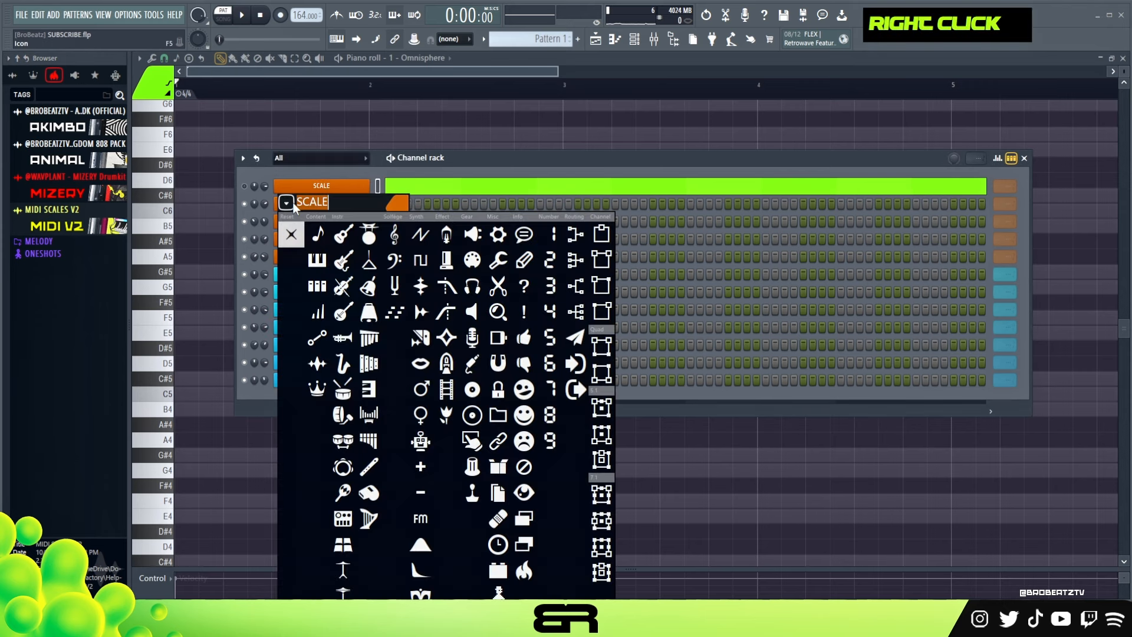
double_click(291, 234)
type("arabic")
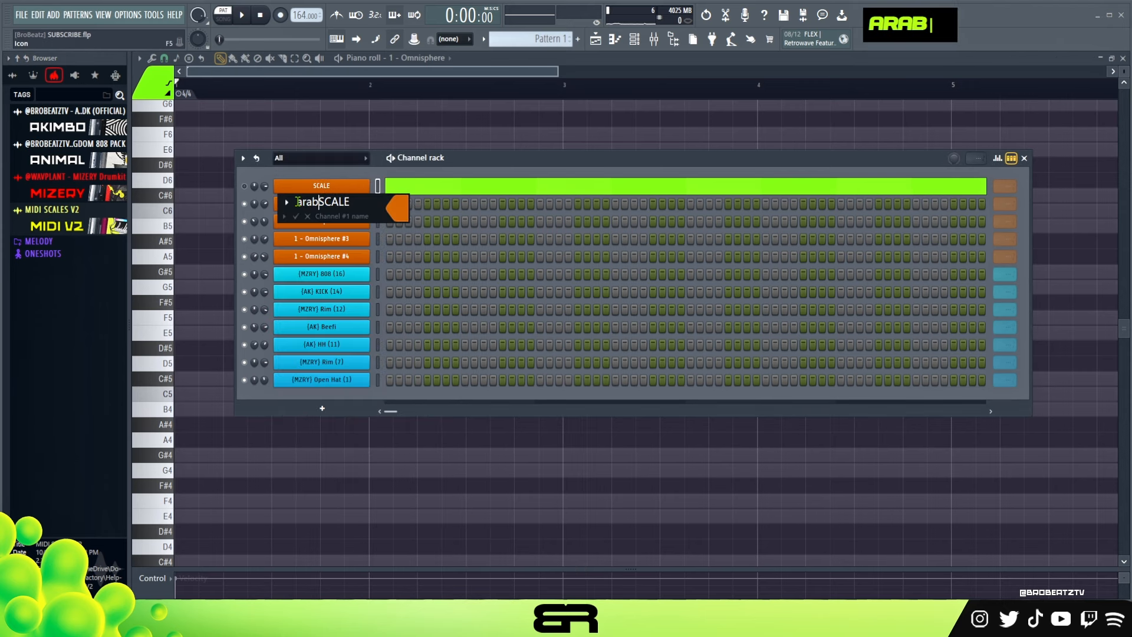
key("Return")
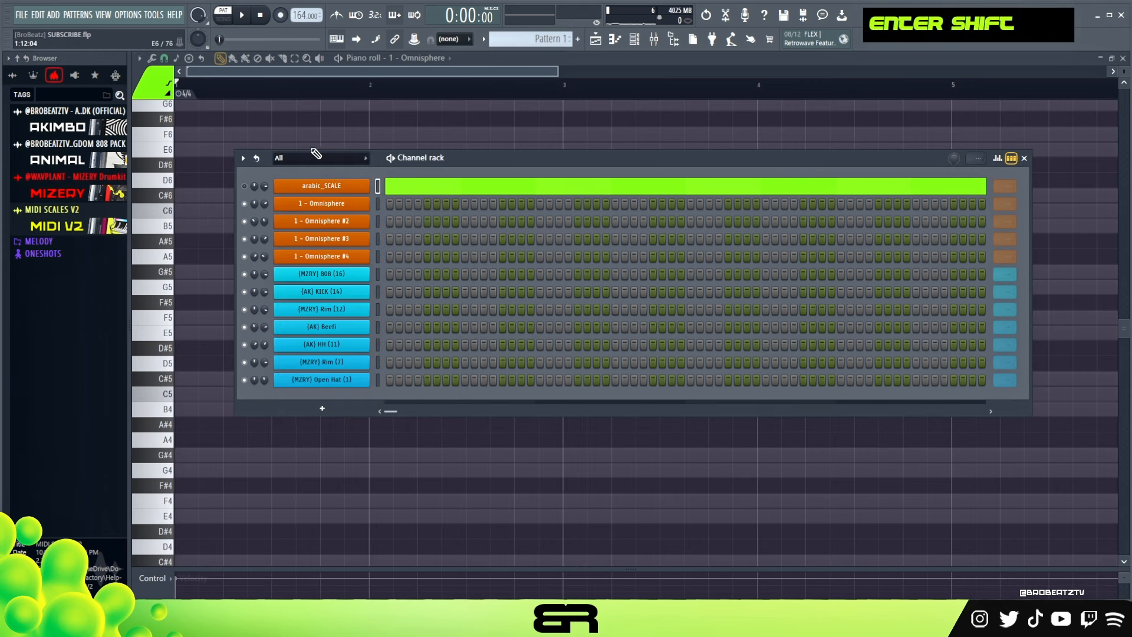
- Open the piano roll of the 1 - Omnisphere channel and place a short C5 note at the start of bar 1
right_click(366, 203)
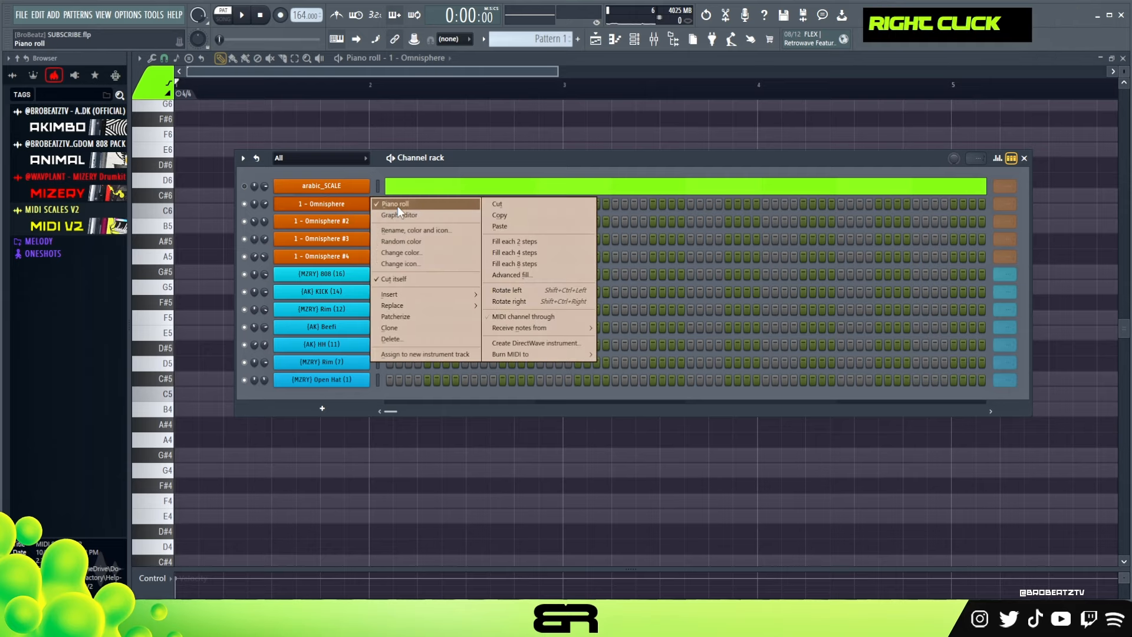
left_click(397, 206)
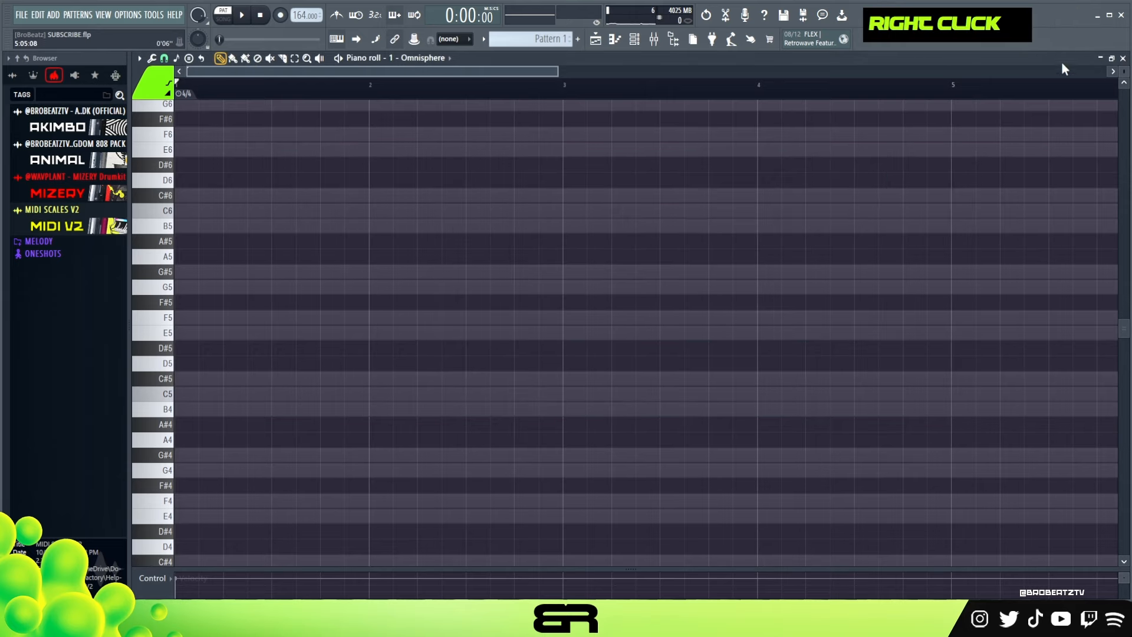
scroll(722, 241, "up", 2)
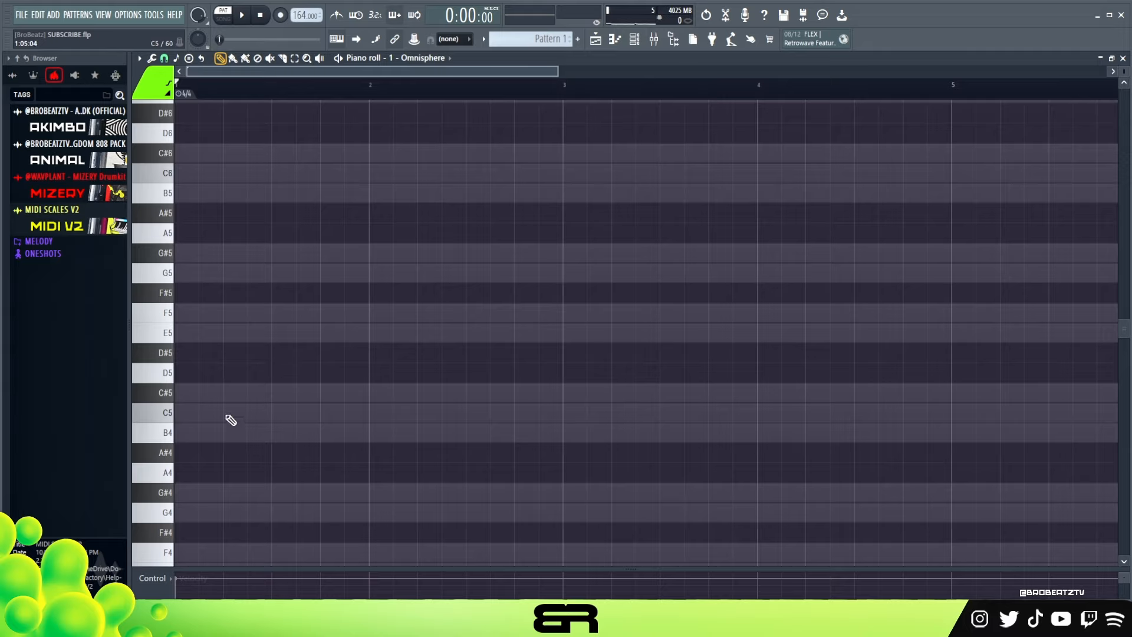
left_click(194, 414)
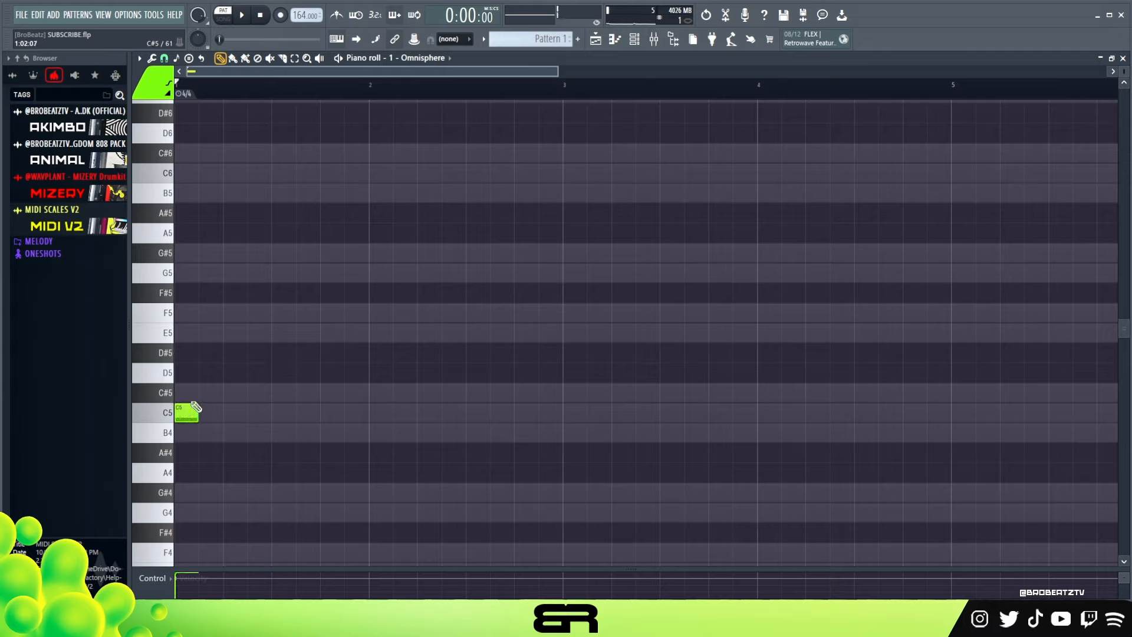
- Copy the short C5 note to C#5 on beat 2 of bar 1 and audition it
mouse_move(188, 411)
left_mouse_down("shift")
mouse_move(232, 398)
mouse_move(231, 383)
left_mouse_up("shift")
key("space")
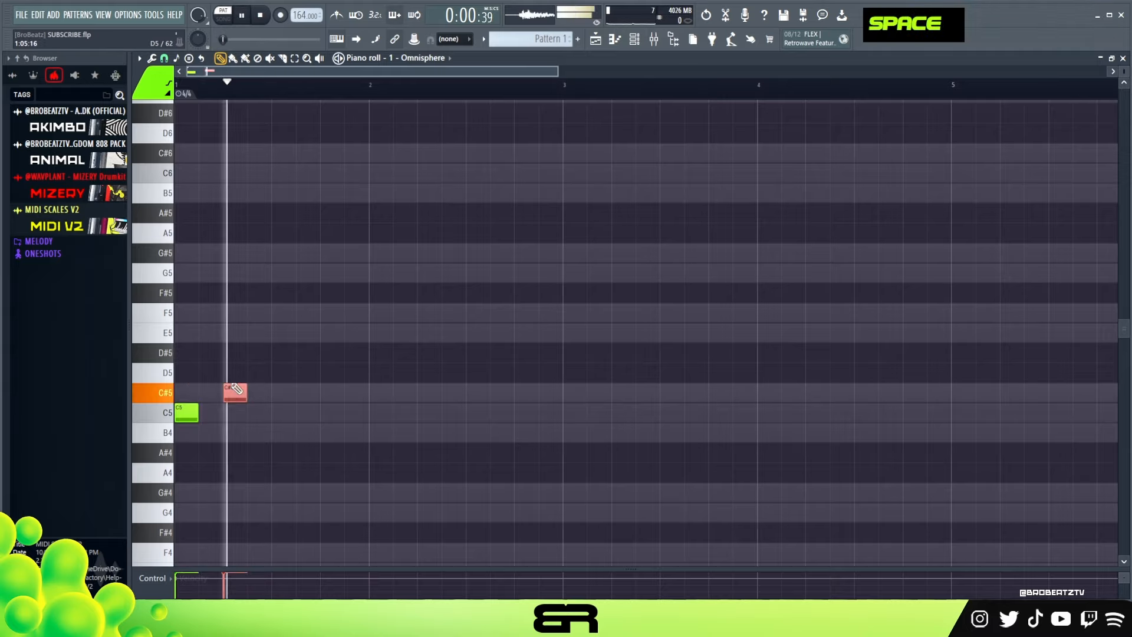
key("space")
- Place a short G5 note on beat 3 of bar 1, discarding the trial notes below it, and play the phrase
left_click(274, 333)
key("space")
right_click(284, 333)
left_click_drag(282, 294, 281, 319)
key("space")
key("space")
left_click(283, 272)
right_click(283, 316)
key("space")
key("space")
- Duplicate the three-note phrase into bar 2, raise its last note to G#5, and play the result
left_click_drag(324, 246, 376, 410, "ctrl")
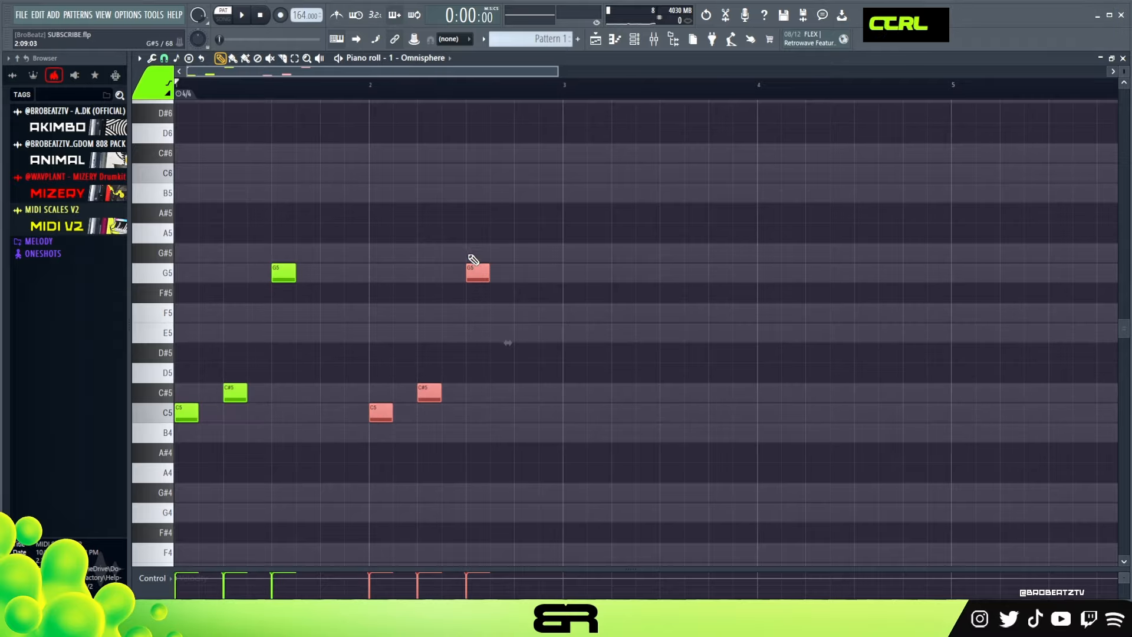
left_click_drag(465, 252, 493, 293, "ctrl")
key("shift+Up")
key("space")
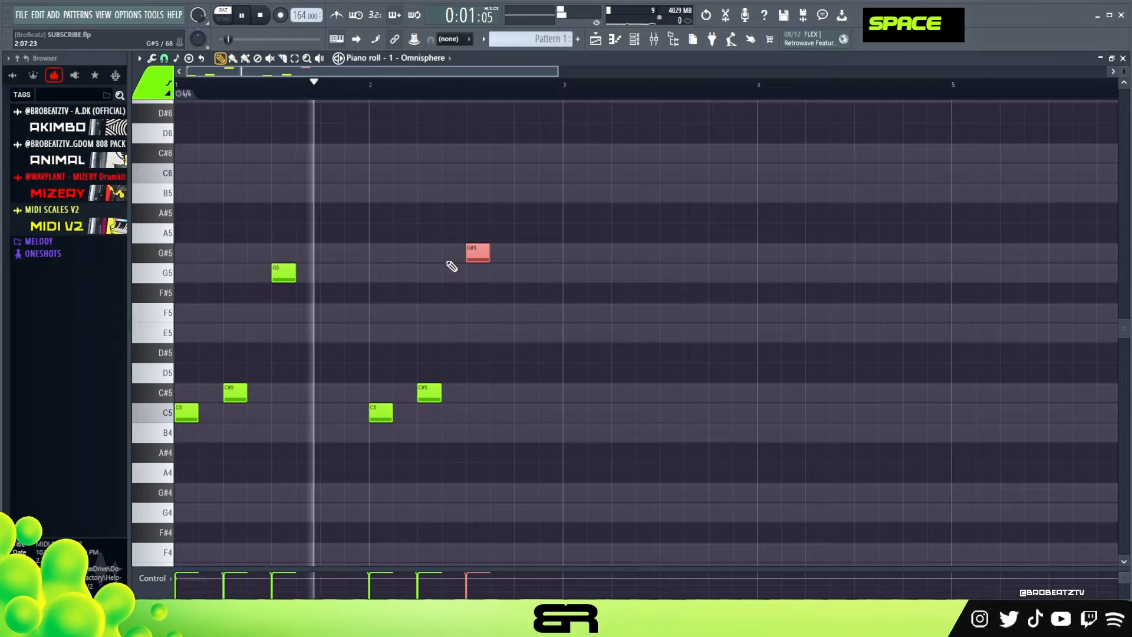
key("space")
- Copy the two-bar phrase into bars 3 and 4 and play the four-bar pattern
left_click_drag(523, 204, 182, 454, "ctrl")
left_click_drag(187, 413, 586, 447, "shift")
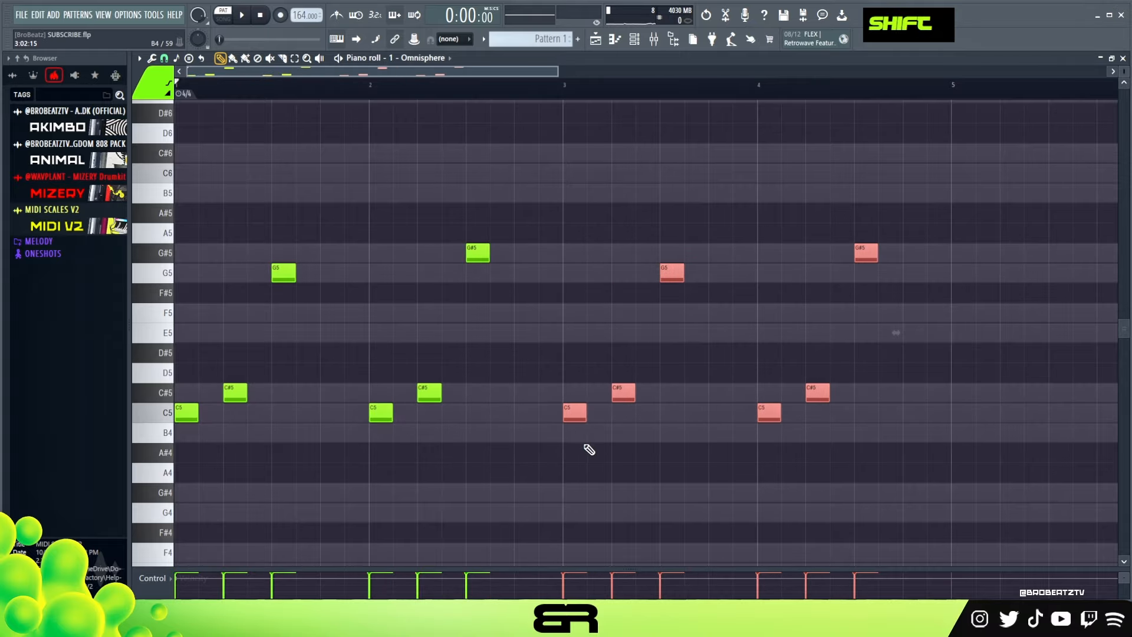
right_click(586, 447)
scroll(1124, 71, "up", 1)
scroll(1125, 72, "up", 1)
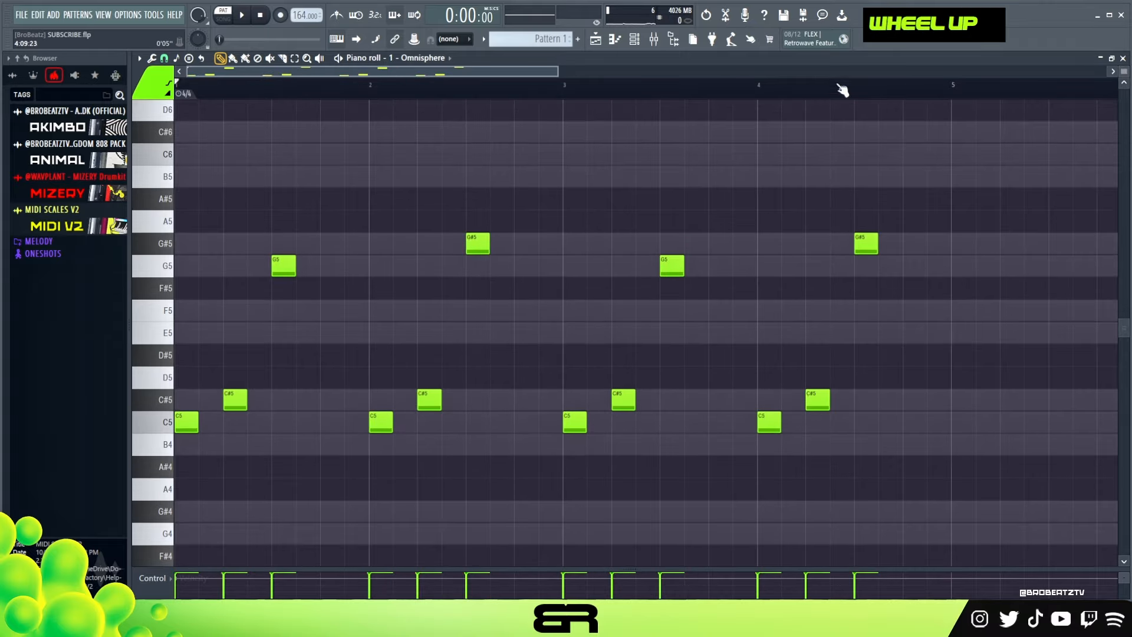
left_click_drag(564, 70, 504, 69)
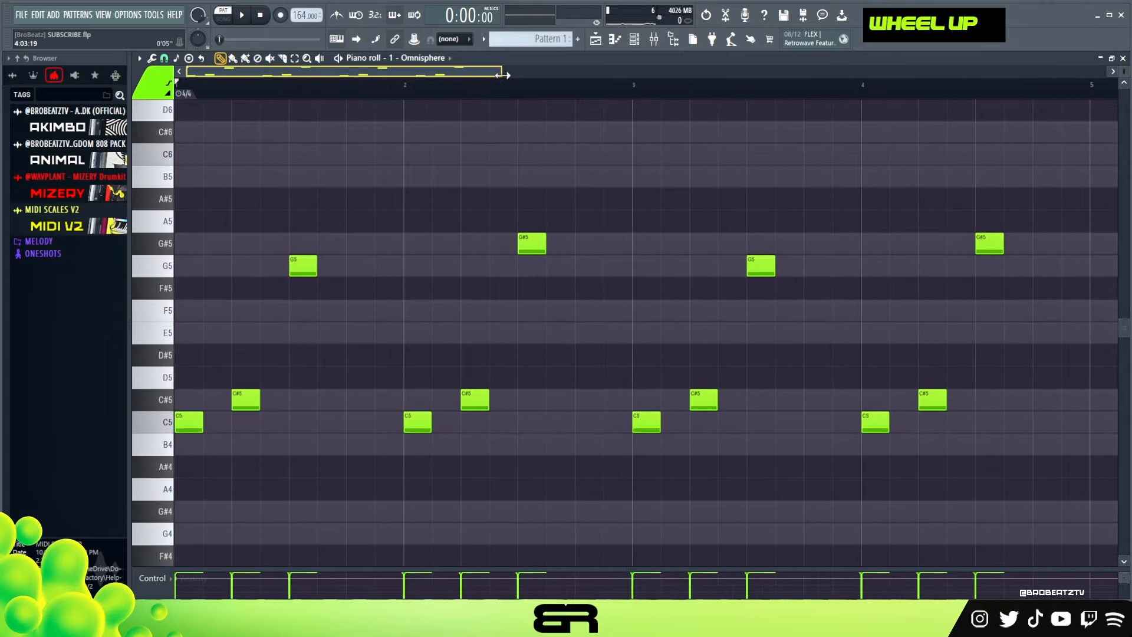
key("space")
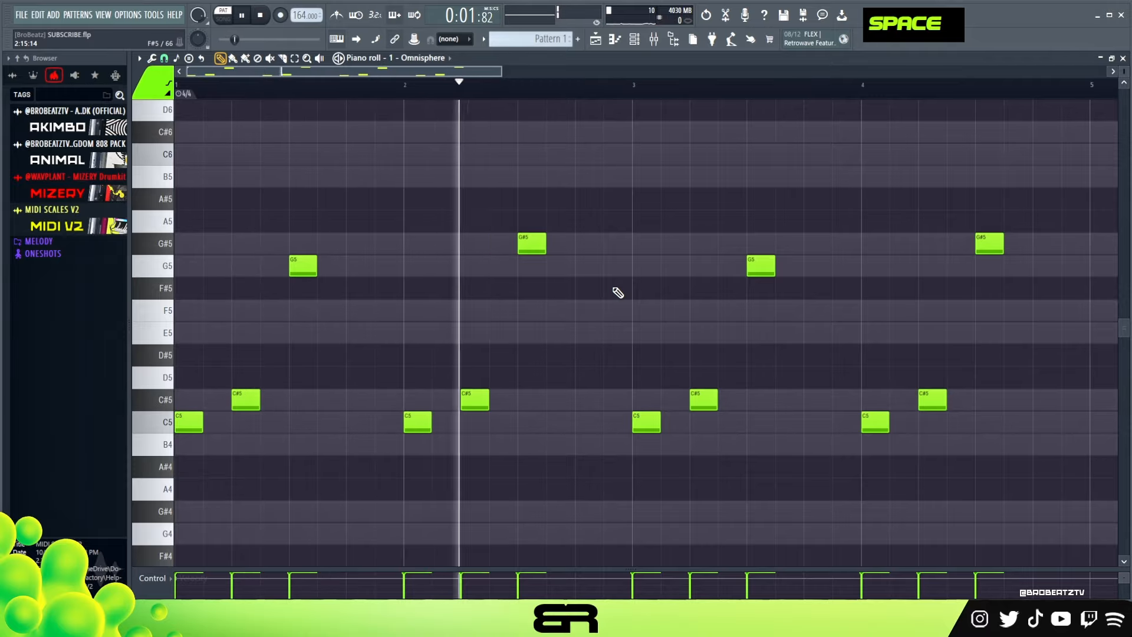
key("space")
- Enlarge the velocity lane and slightly lower the velocity of all the notes while auditioning the pattern
left_click_drag(564, 567, 566, 479)
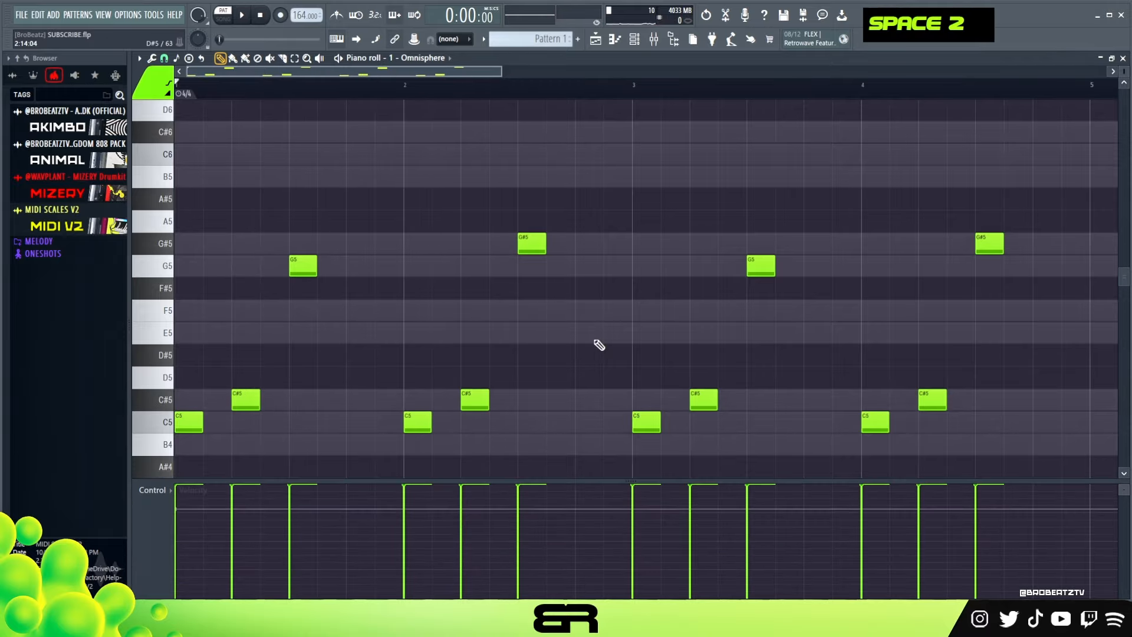
key("ctrl+a")
scroll(603, 323, "down", 3, "alt")
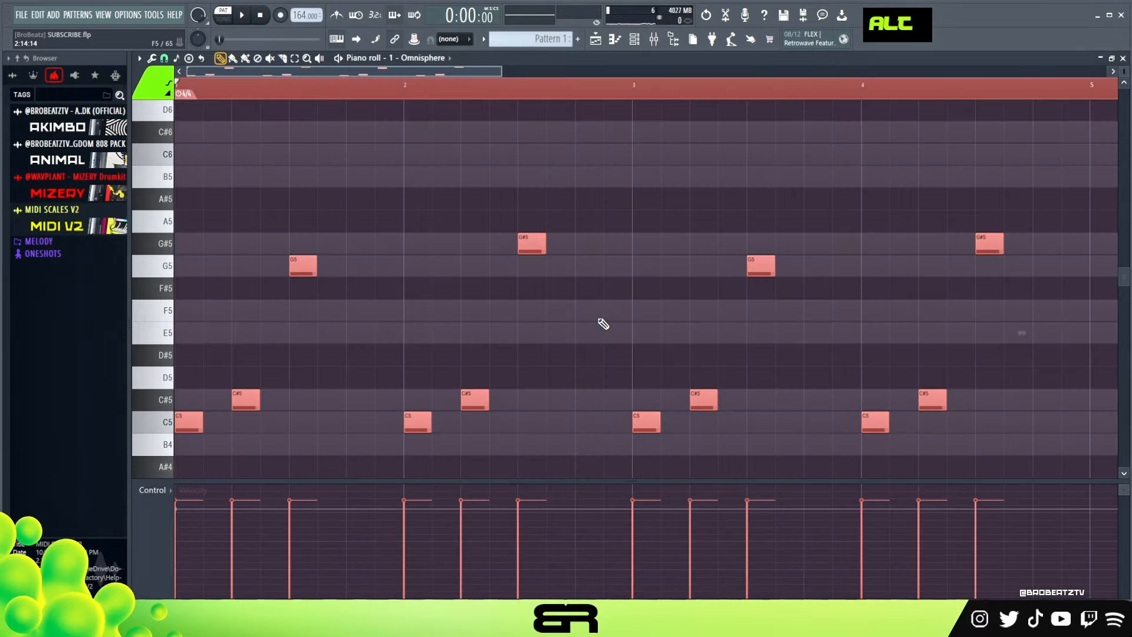
key("space")
scroll(602, 392, "up", 2, "alt")
scroll(601, 391, "down", 1, "alt")
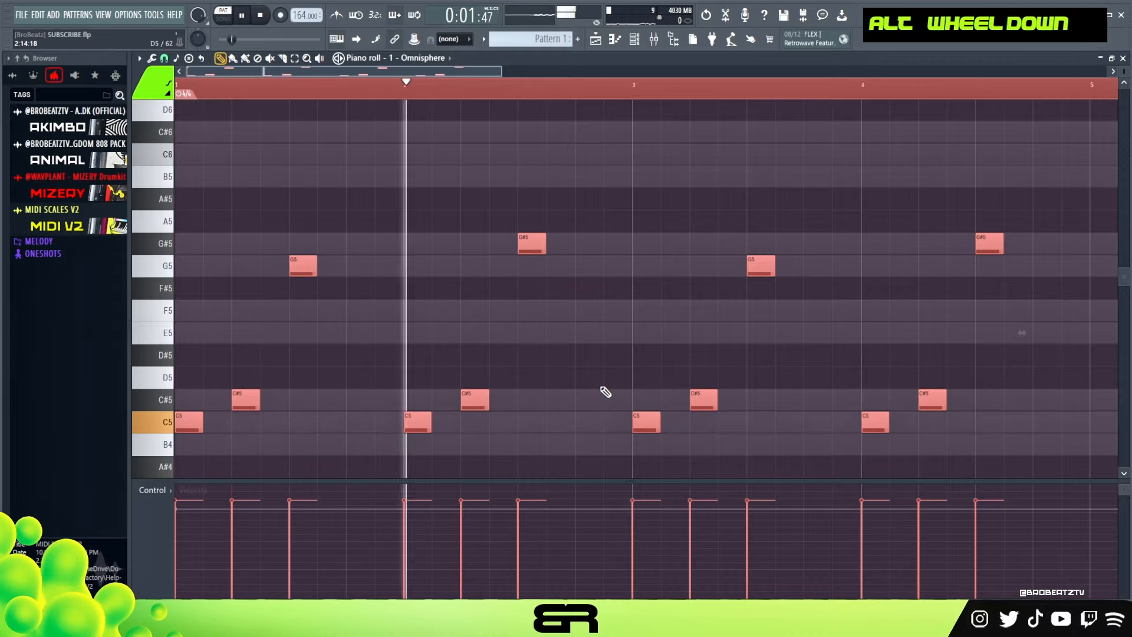
scroll(606, 435, "up", 1)
scroll(605, 480, "up", 1)
key("space")
scroll(590, 400, "up", 1, "alt")
- Reduce the height of the velocity lane and clear the note and time selections
left_click_drag(591, 478, 597, 531)
right_click(589, 319)
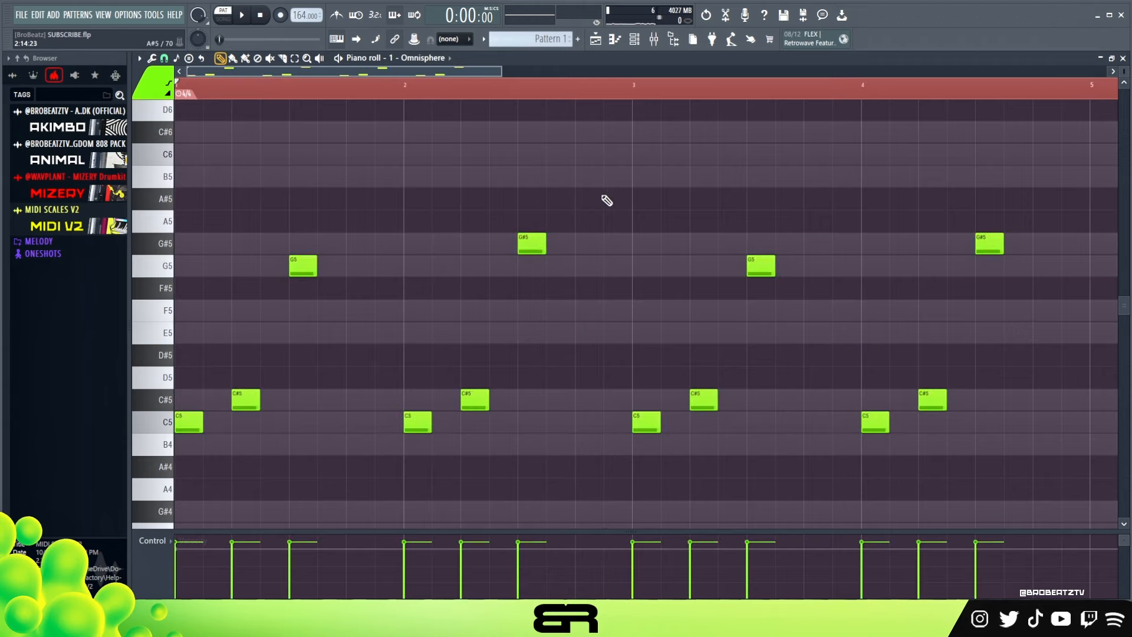
double_click(451, 96)
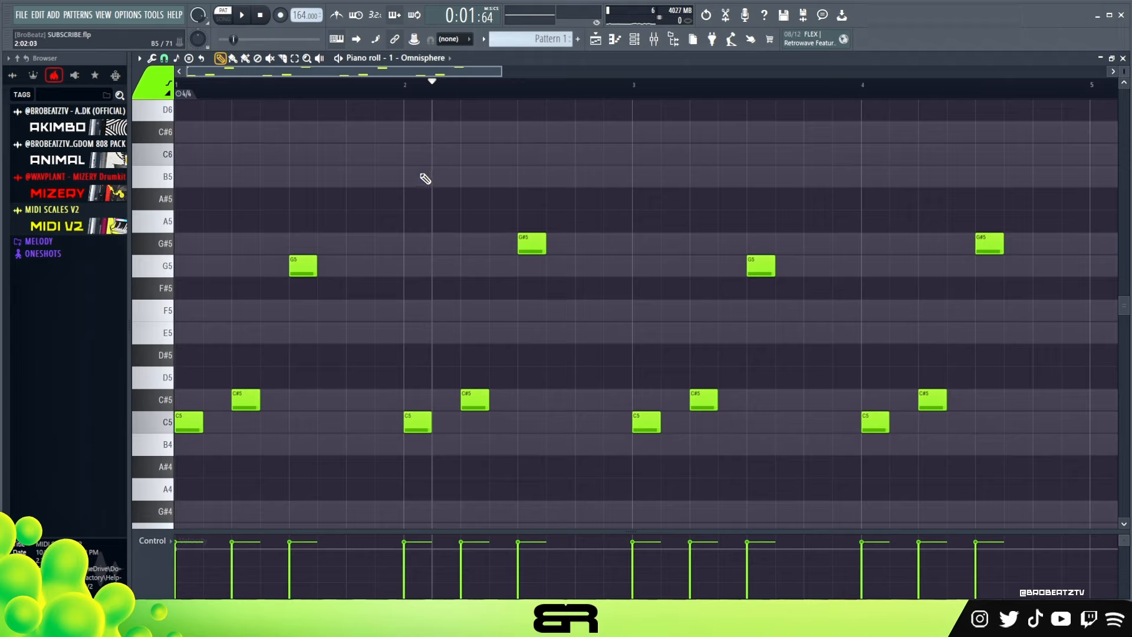
key("space")
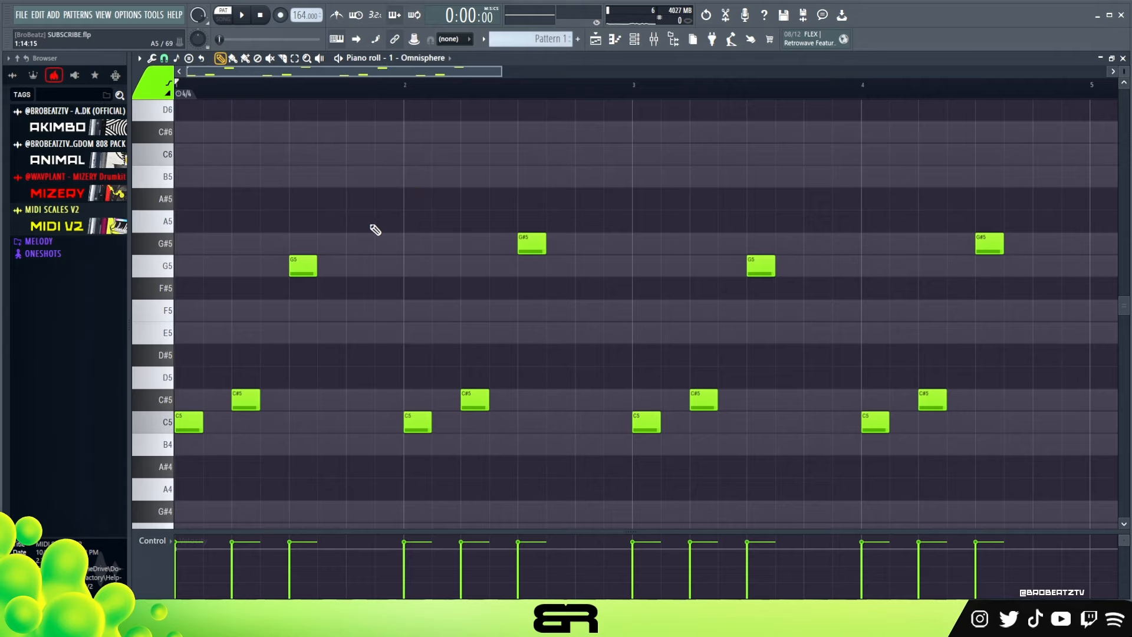
- Copy the short C5 note at the start of bar 1 up to E6
scroll(349, 220, "up", 2)
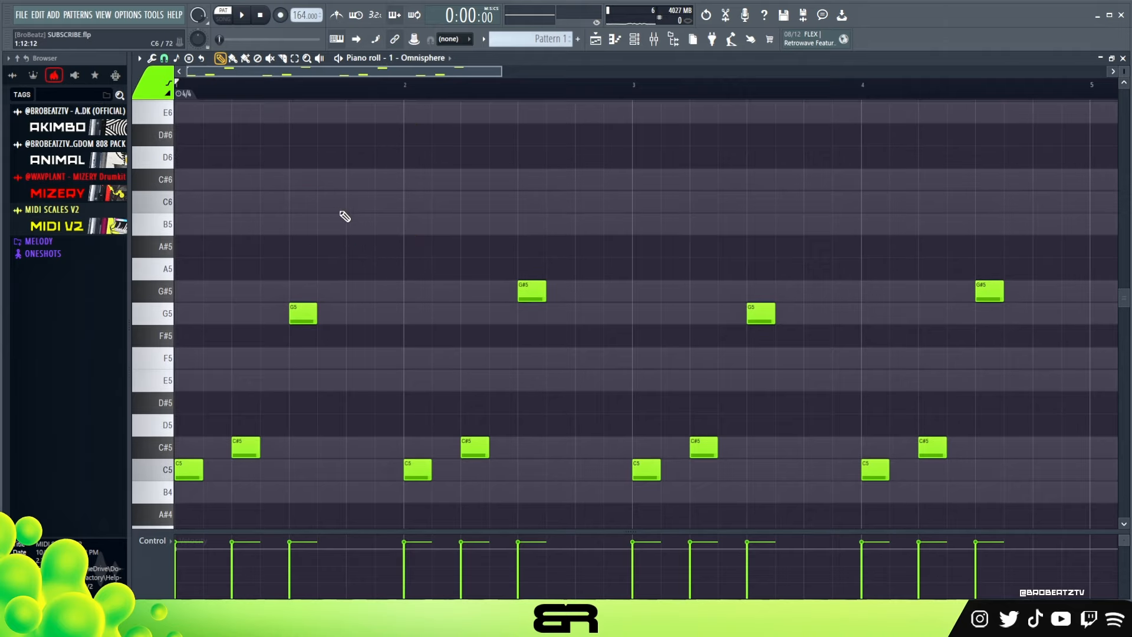
scroll(339, 219, "up", 2)
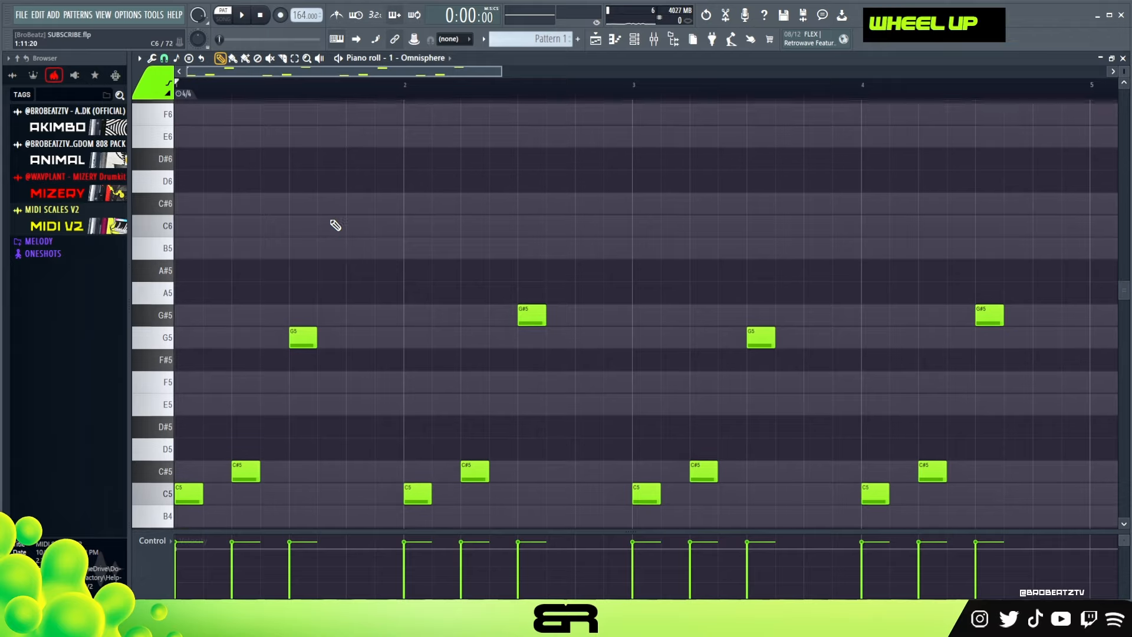
scroll(312, 218, "down", 2)
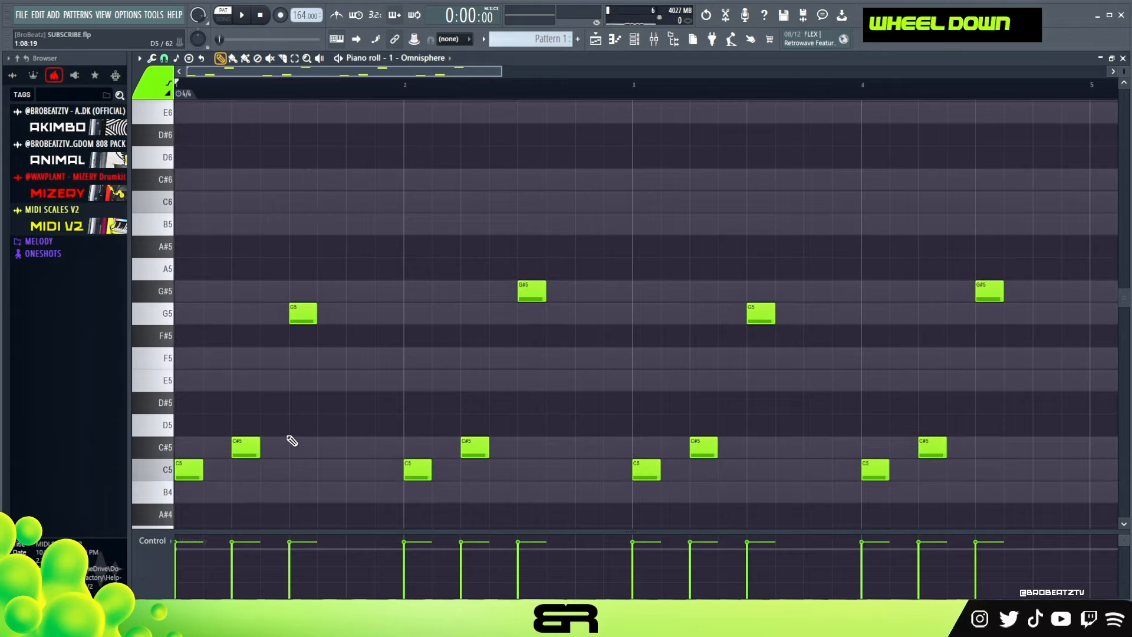
left_click(188, 470, "ctrl")
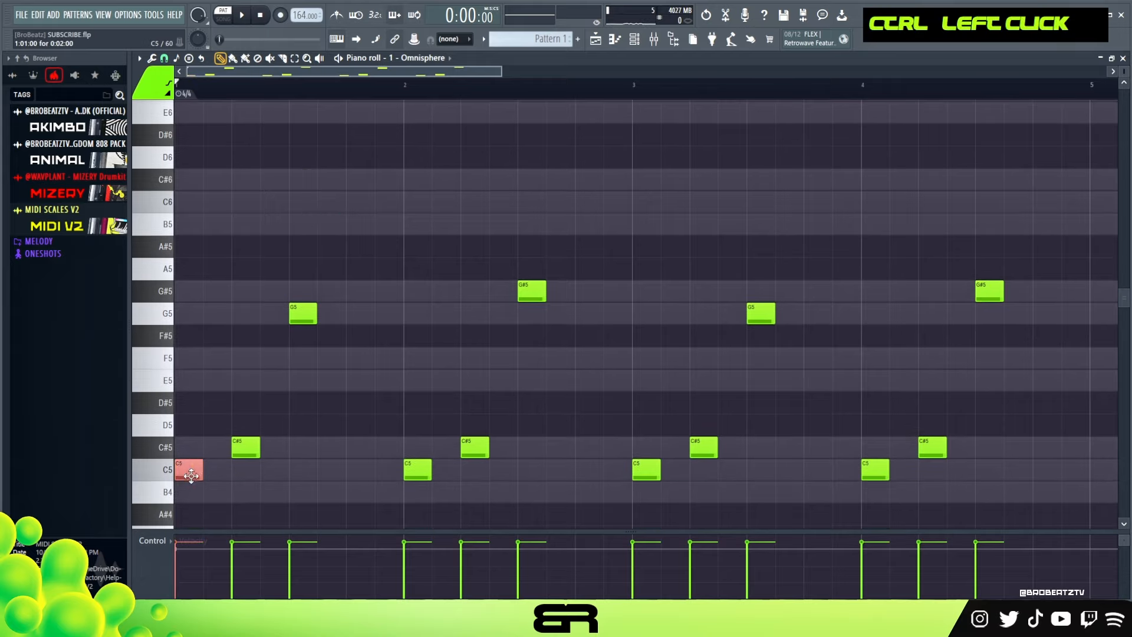
left_click_drag(189, 470, 189, 380)
key("ctrl+Up")
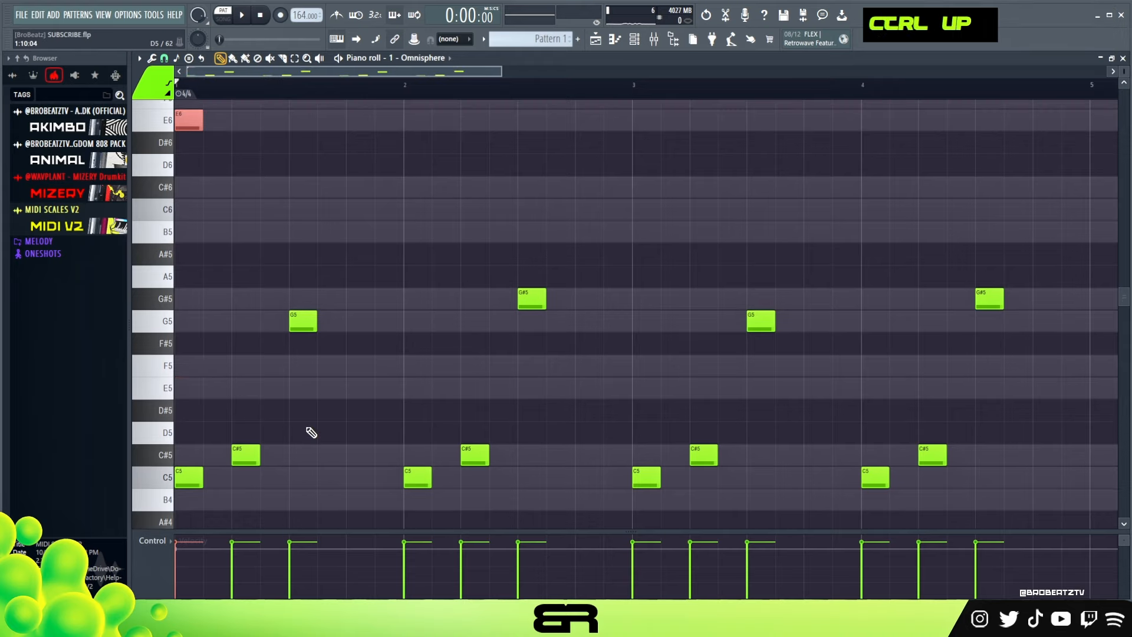
- Try copying the C#5 note of bar 1 up to C#6 and then to half a beat earlier
scroll(311, 432, "up", 2)
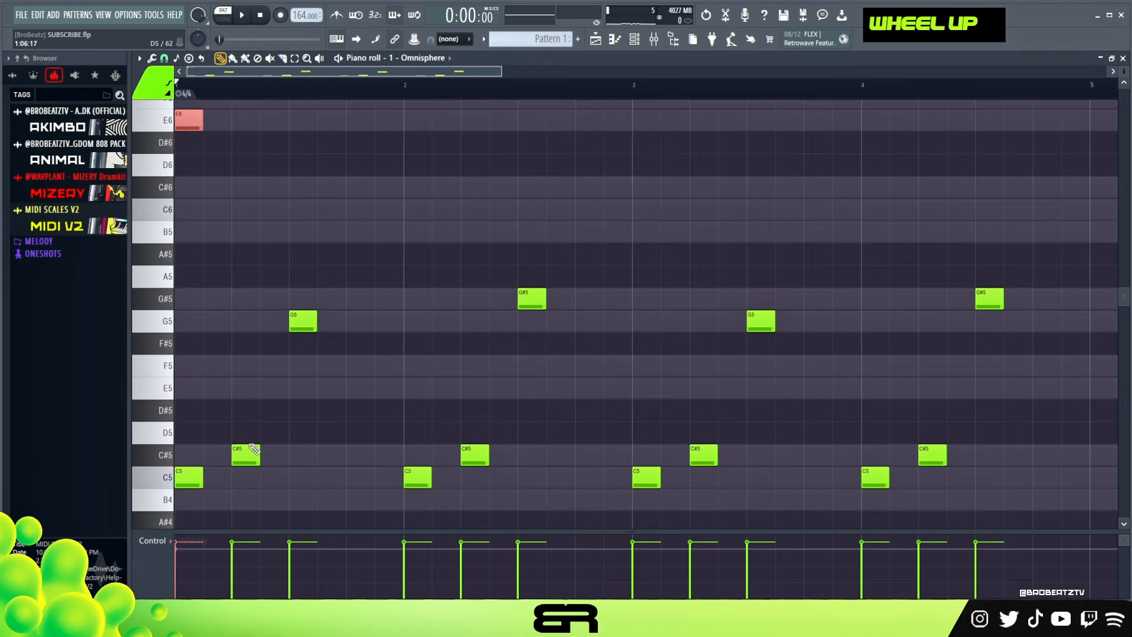
left_click(248, 454, "ctrl")
left_click(248, 454, "shift")
key("ctrl+Up")
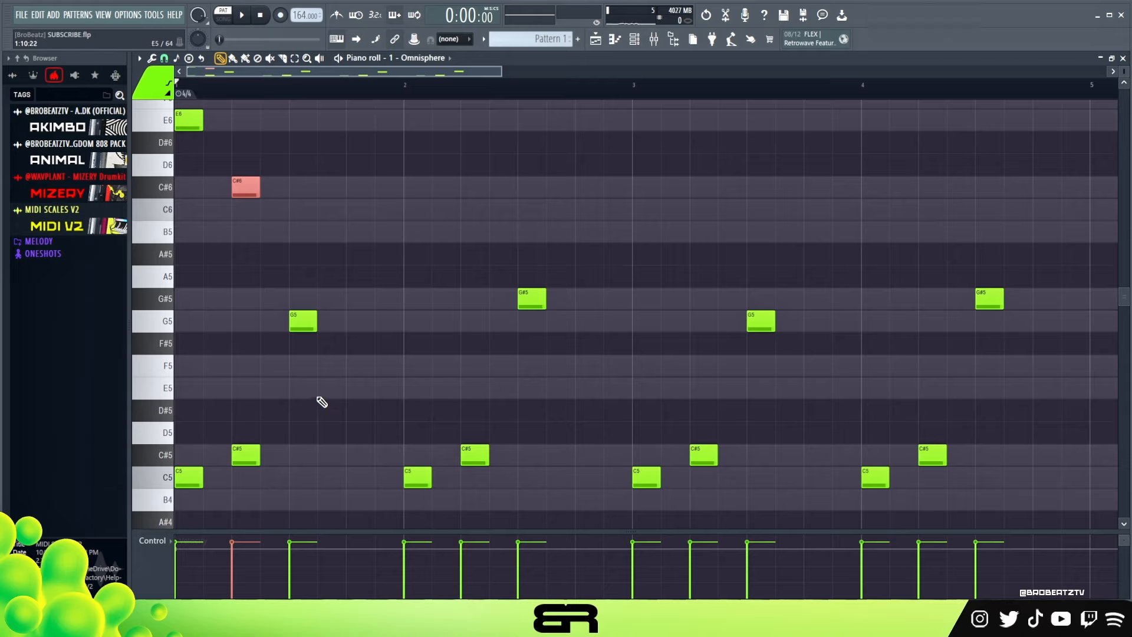
right_click(245, 187)
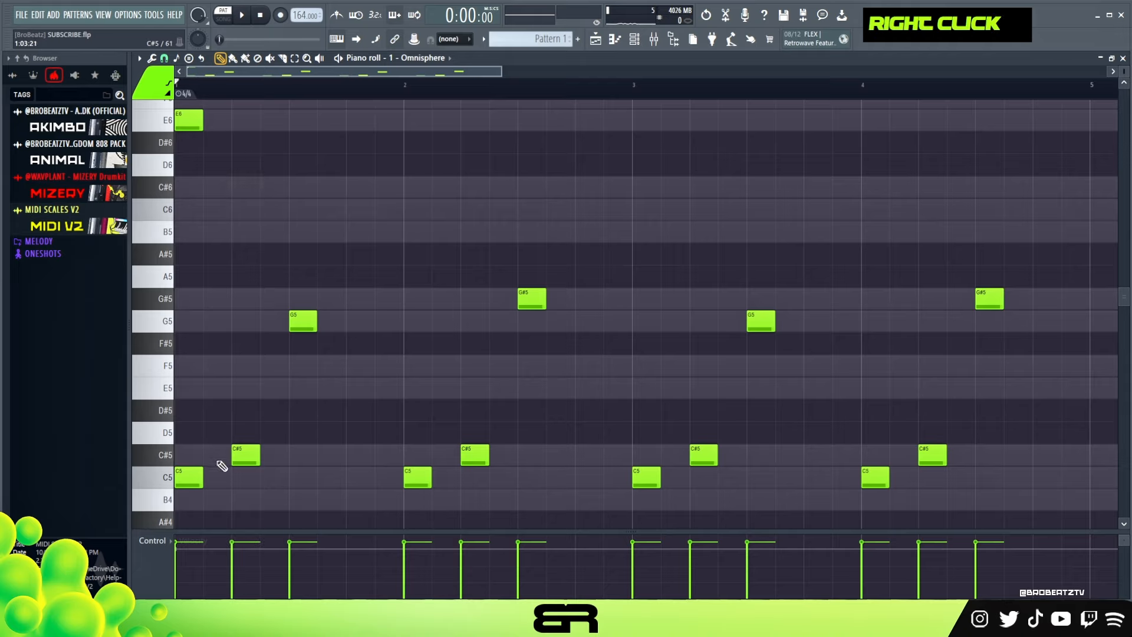
left_click(246, 455, "ctrl")
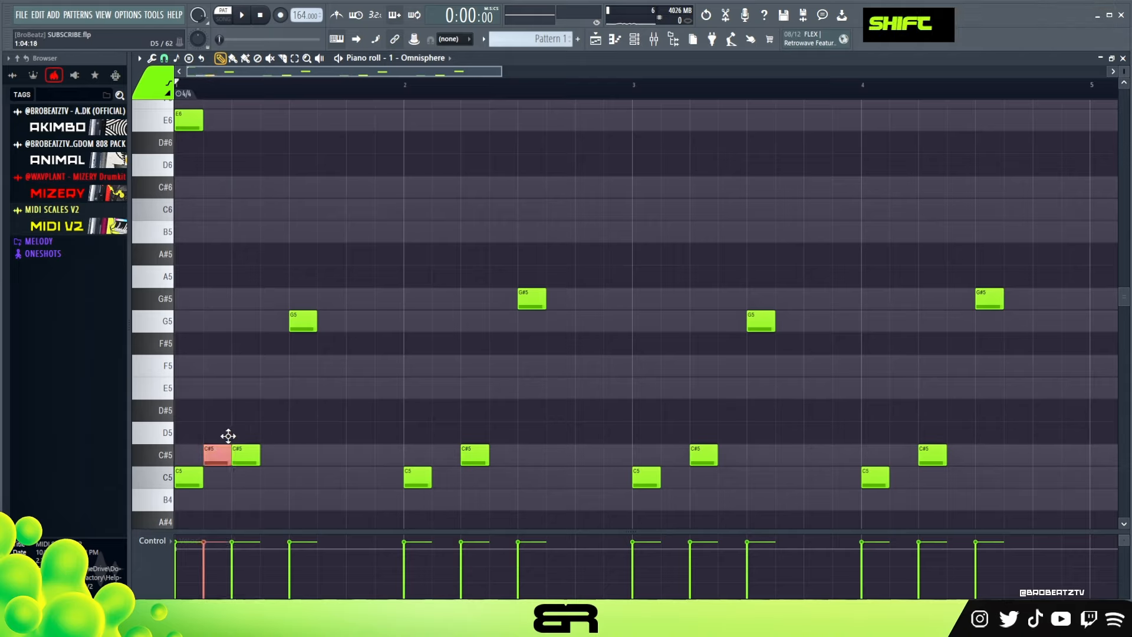
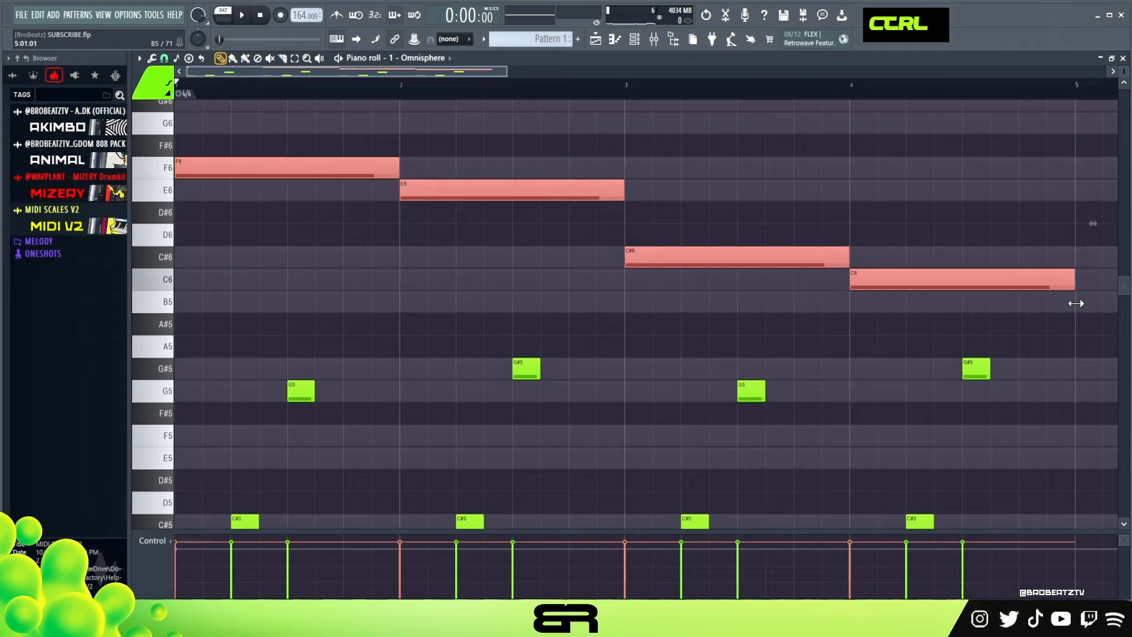
- Deselect the long upper notes F6, E6, C#6 and C6 and play the four-bar melody
right_click(853, 316)
scroll(1124, 70, "down", 3)
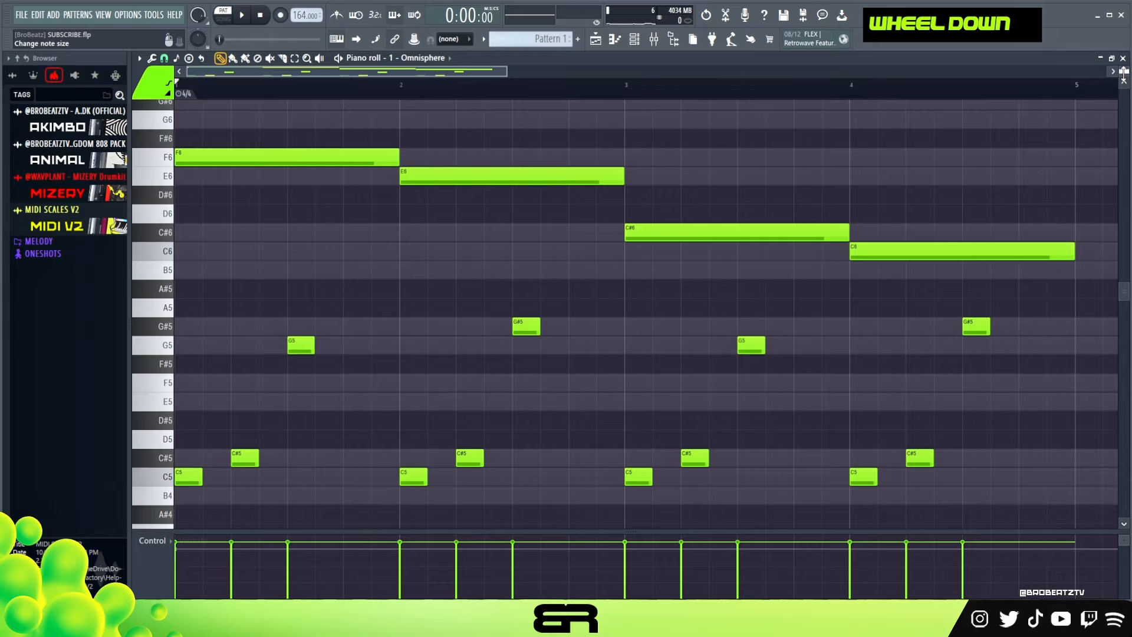
scroll(1123, 70, "down", 1)
scroll(806, 234, "down", 2)
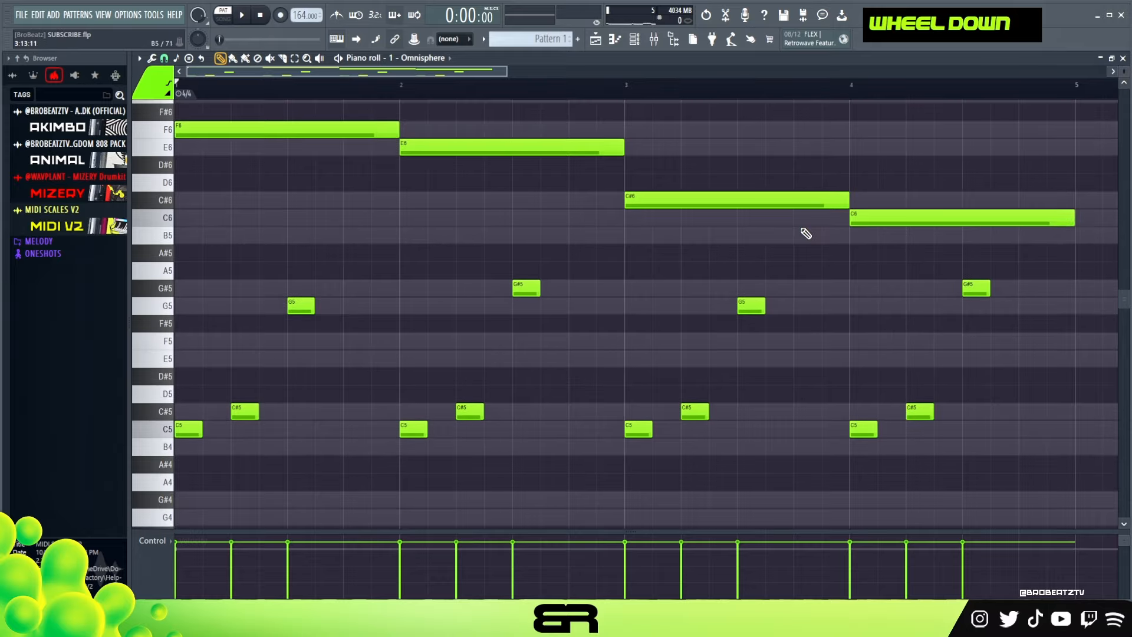
key("space")
right_click(629, 250)
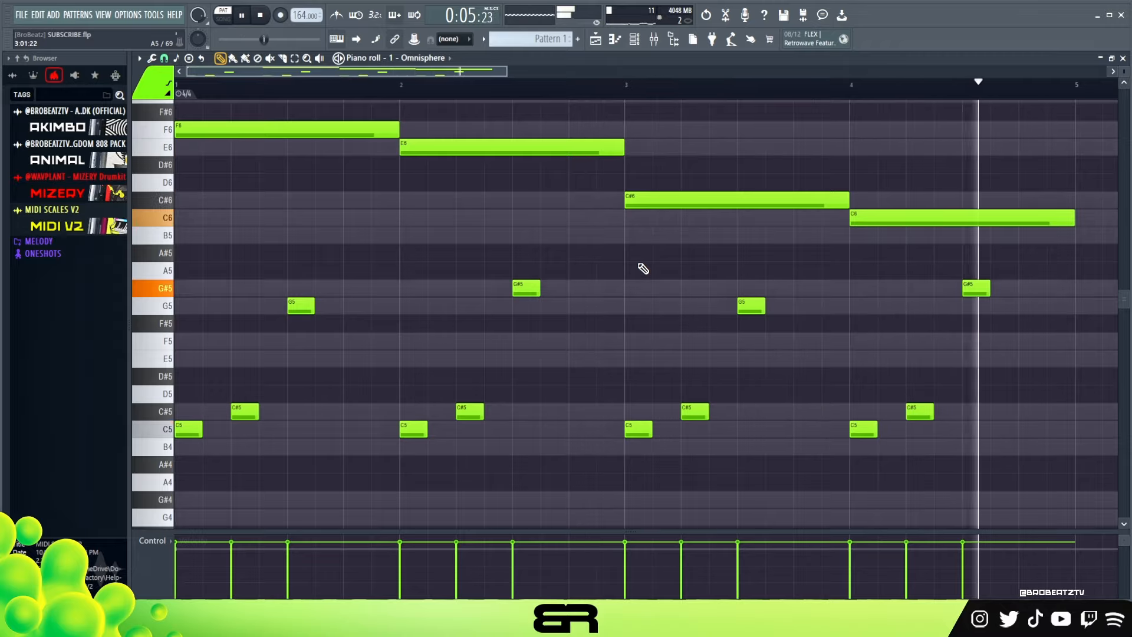
key("space")
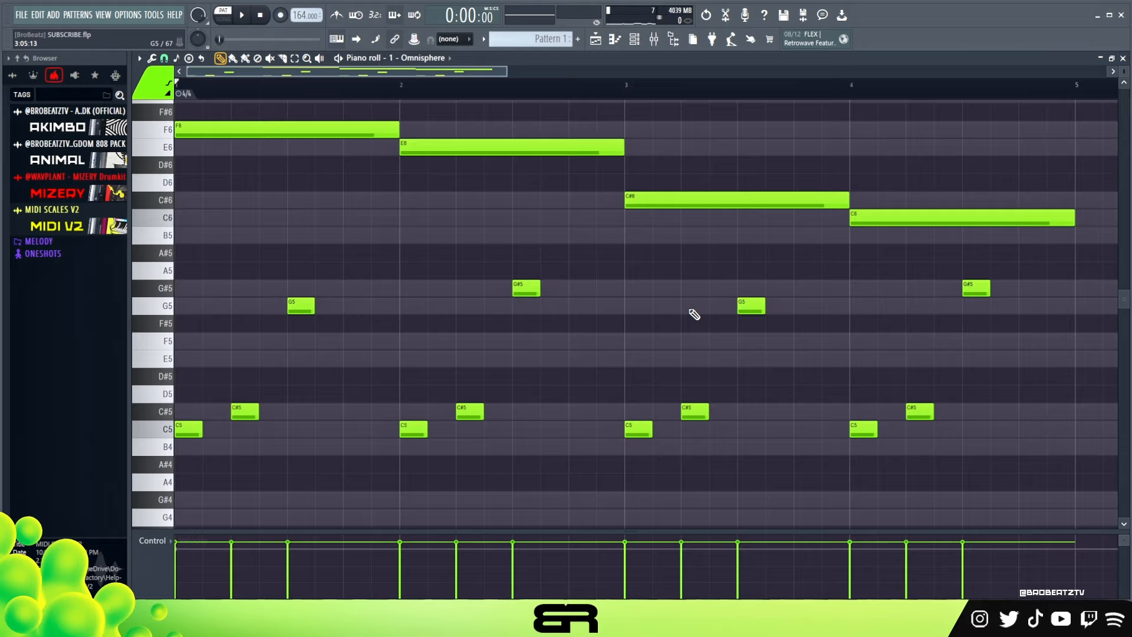
- Try copying the G5 note of bar 1 down to G4 at the bar's start and stretching it across the bar
scroll(624, 326, "down", 2)
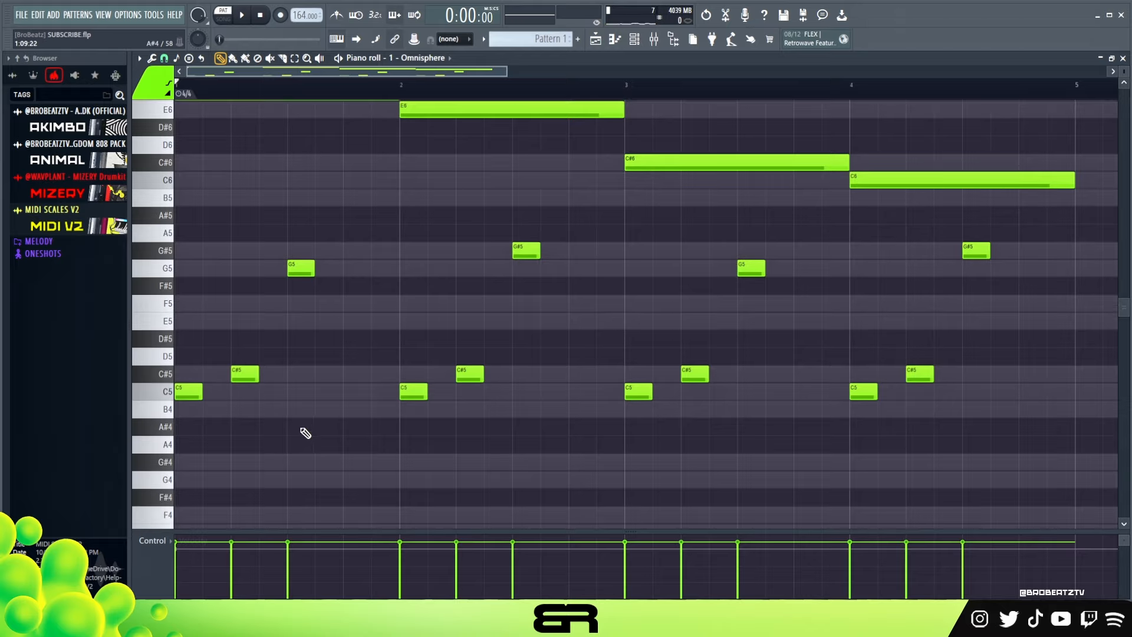
left_click(300, 269, "ctrl")
left_click(311, 269, "shift")
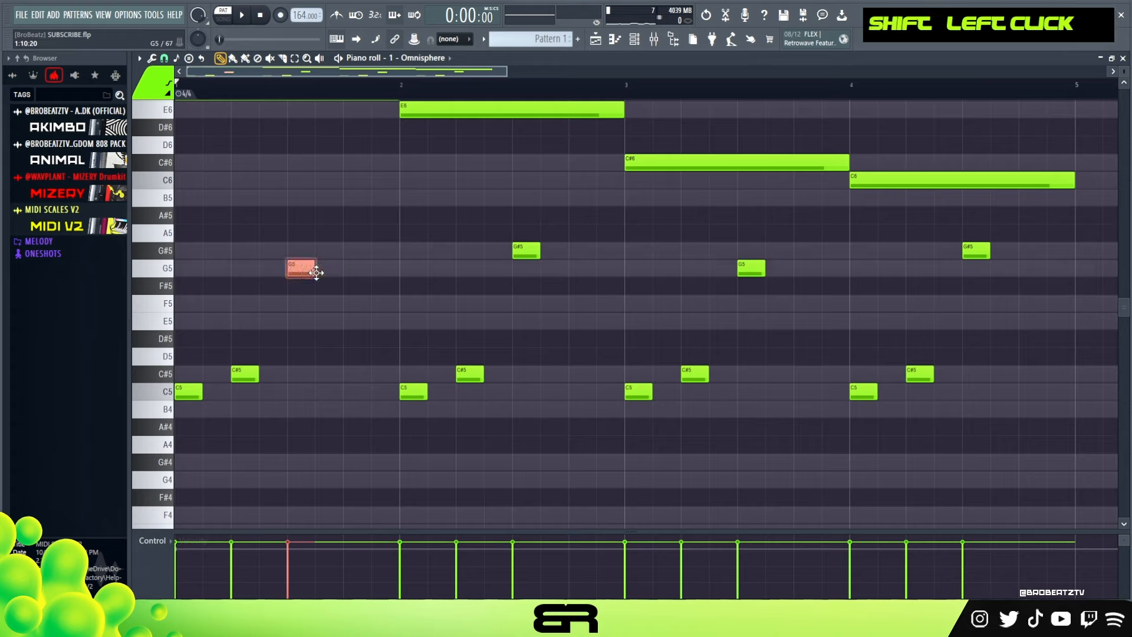
key("ctrl+Down")
key("shift+Left")
key("shift+Left")
left_click_drag(198, 480, 409, 482)
right_click(409, 484)
- Place a G#4 note at the start of bar 1, stretch it to a full bar, and audition it
left_click_drag(182, 375, 172, 475)
key("space")
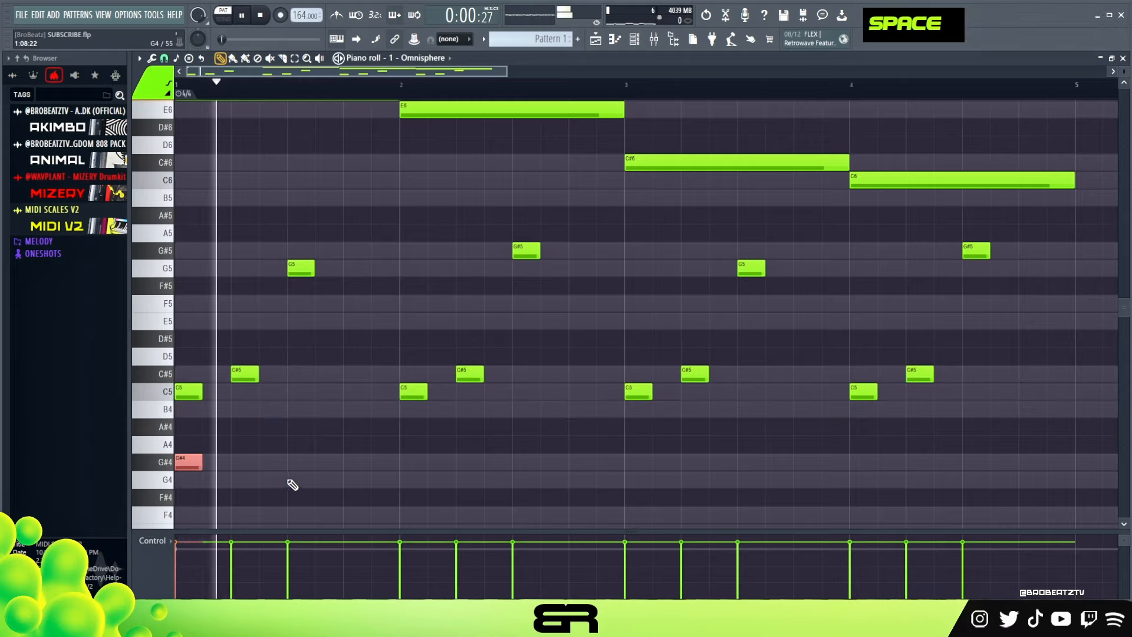
left_click_drag(203, 466, 408, 465)
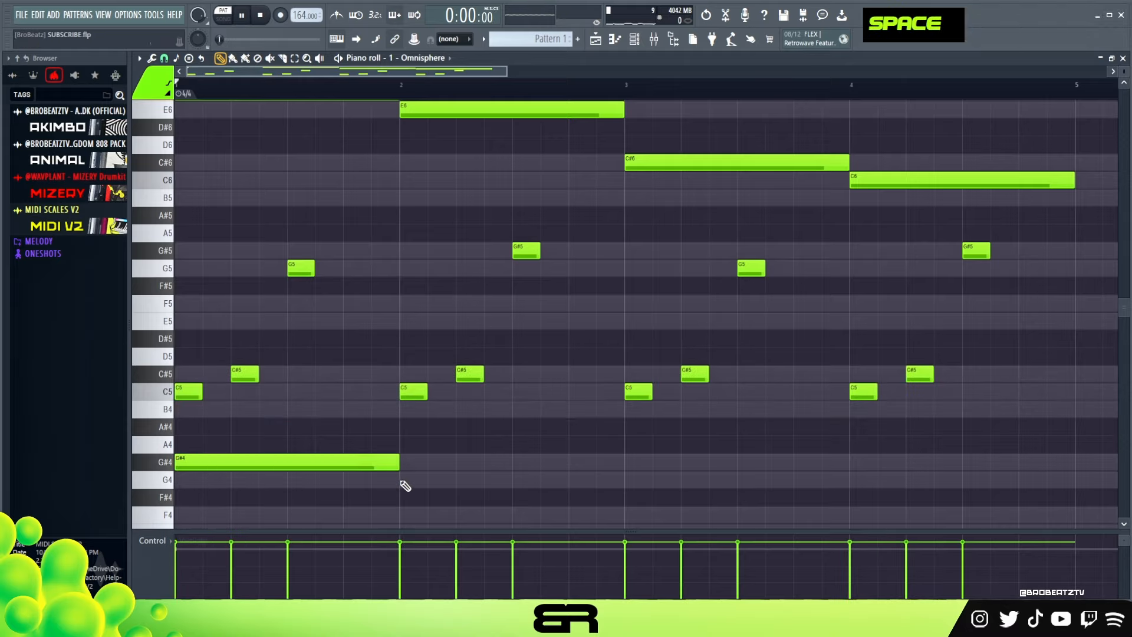
key("space")
- Add a bar-long G4 note in bar 2 and play the lower line with the melody
left_click(402, 480)
scroll(563, 446, "down", 2)
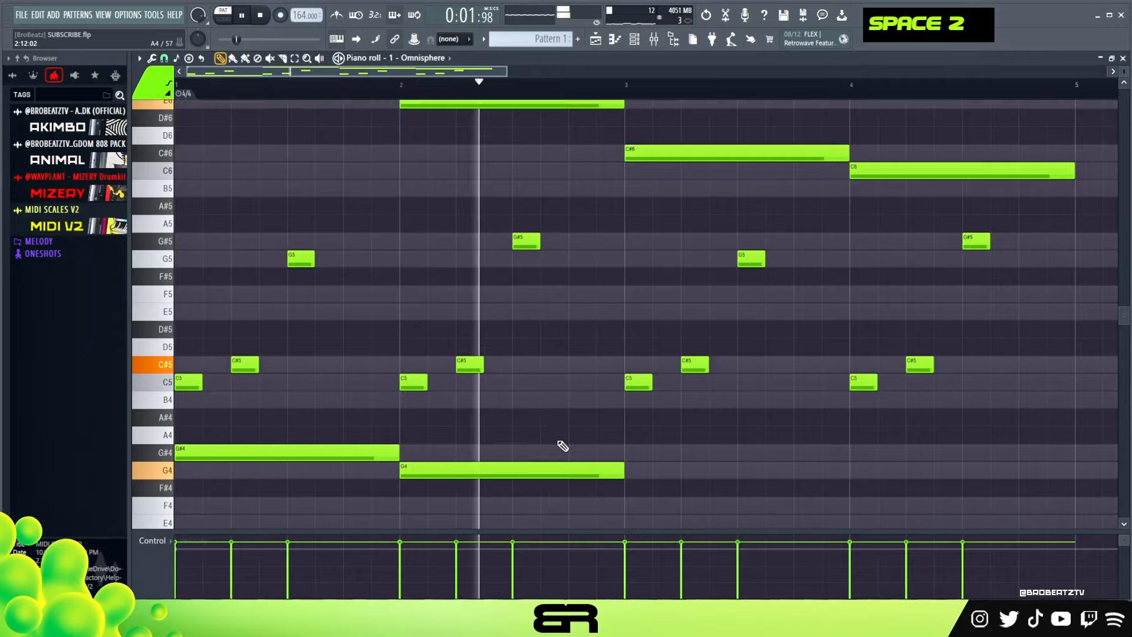
key("space")
key("space")
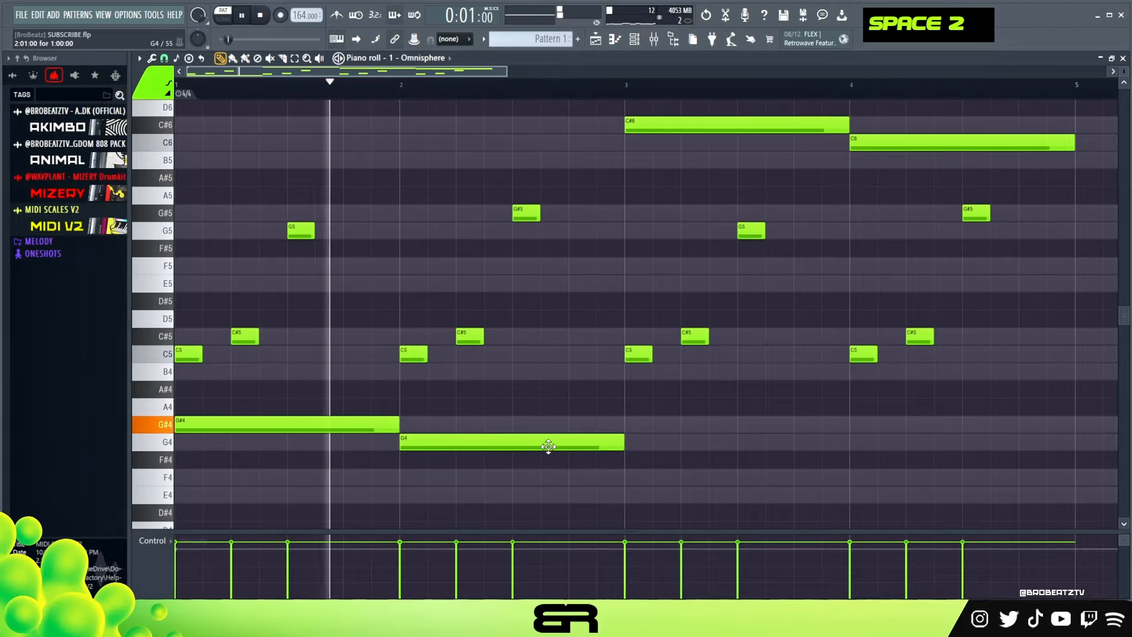
scroll(552, 454, "down", 2)
key("space")
- Copy the bar-long G4 note down to E4, starting on beat 2 of bar 3, and deselect it
mouse_move(445, 407)
left_mouse_down()
mouse_move(442, 465)
mouse_move(712, 449)
left_mouse_up()
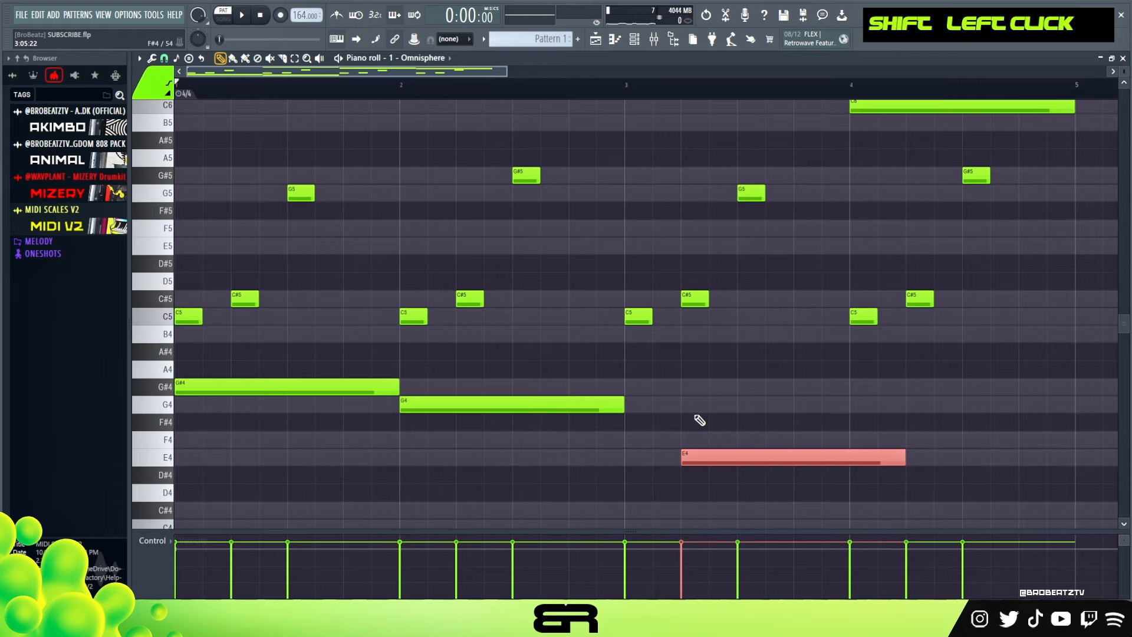
scroll(670, 379, "up", 1)
scroll(669, 379, "down", 1)
right_click(659, 415)
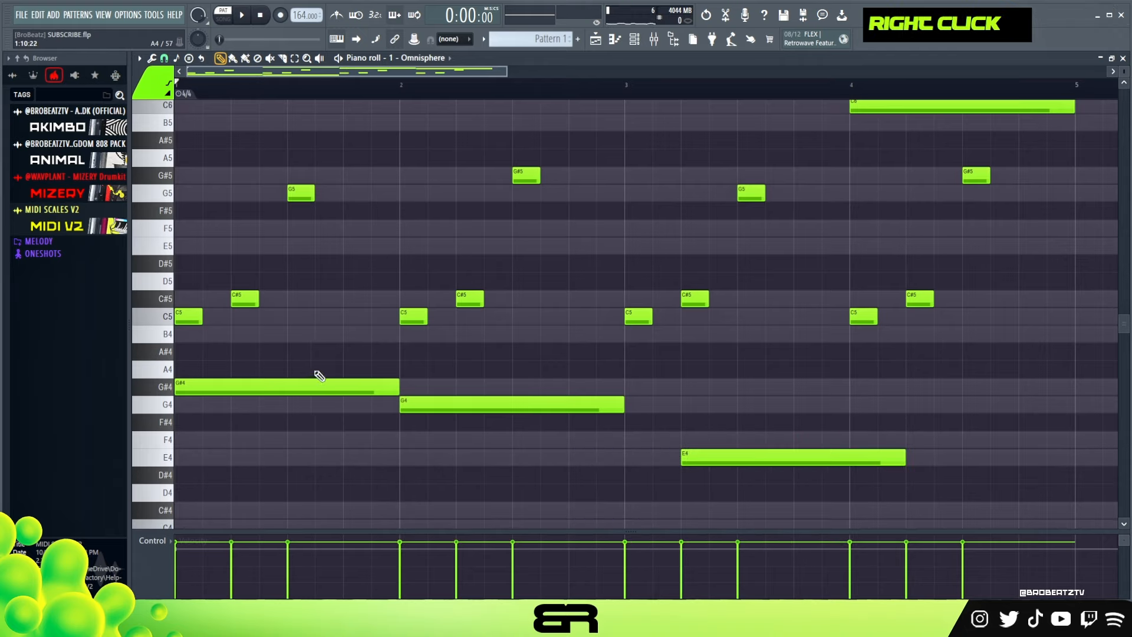
- Try recoloring the three long lower notes with note color 7 and play the start of the melody
left_click_drag(316, 372, 695, 455)
left_click(164, 90)
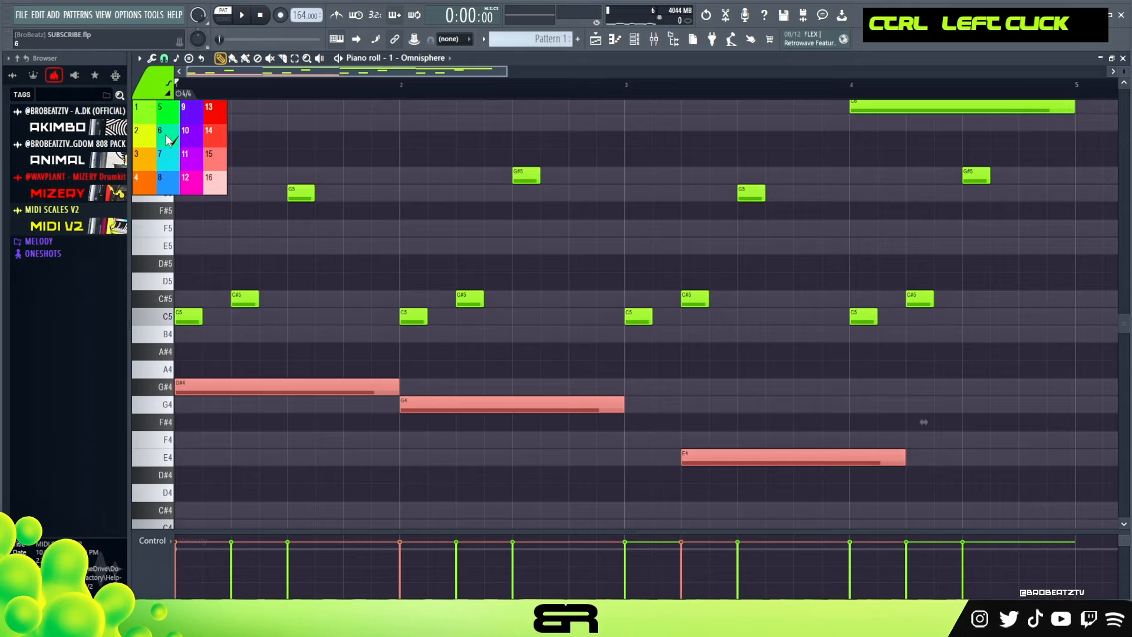
left_click(168, 155)
key("alt+c")
right_click(543, 395)
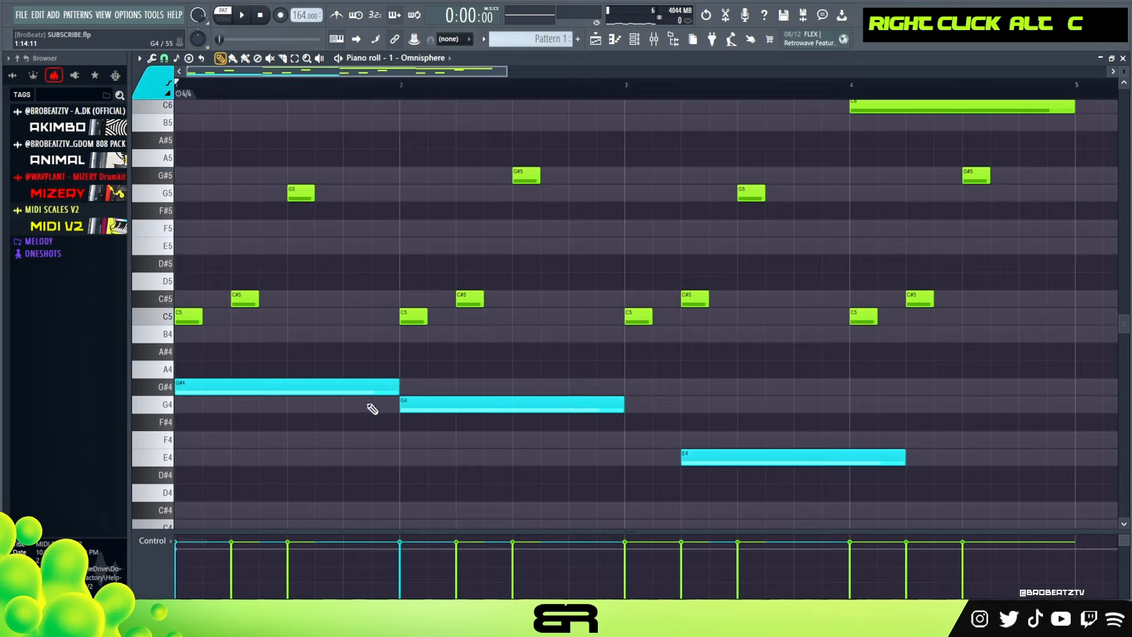
key("space")
key("space")
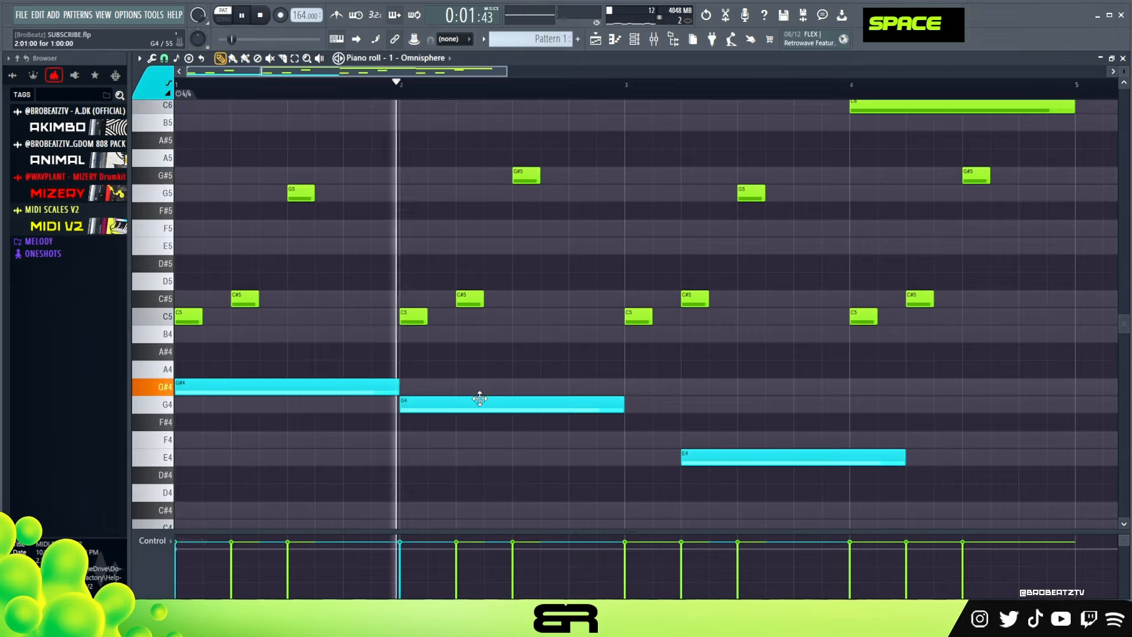
- Return the three long lower notes to the melody's green note color and play the pattern through bar 3
double_click(158, 95)
left_click_drag(328, 362, 773, 484)
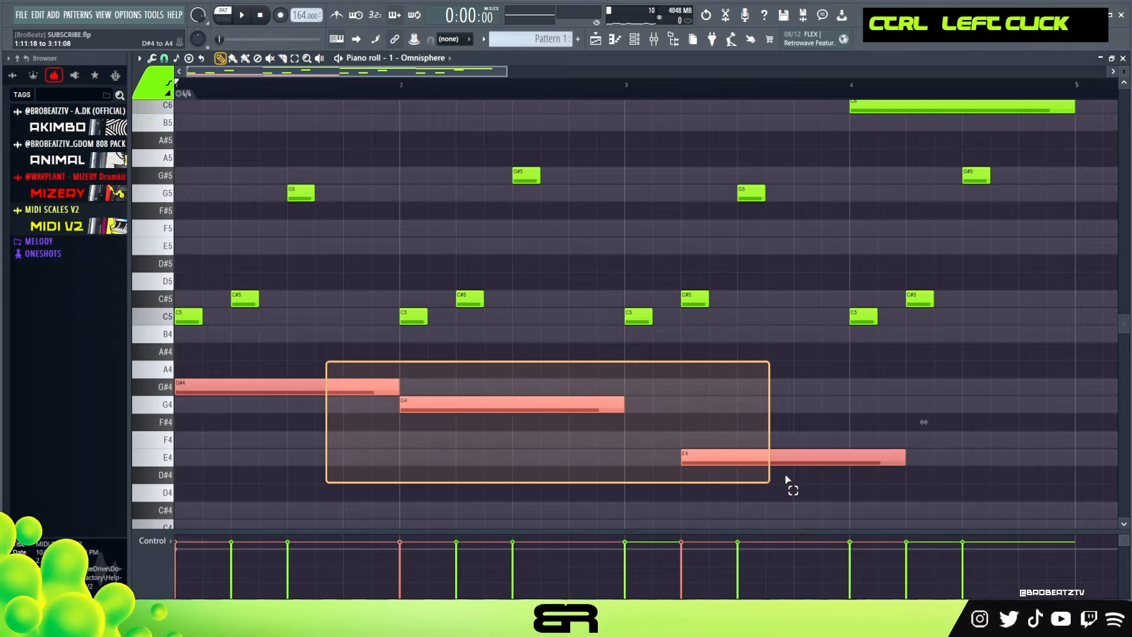
key("alt+c")
key("space")
right_click(784, 425)
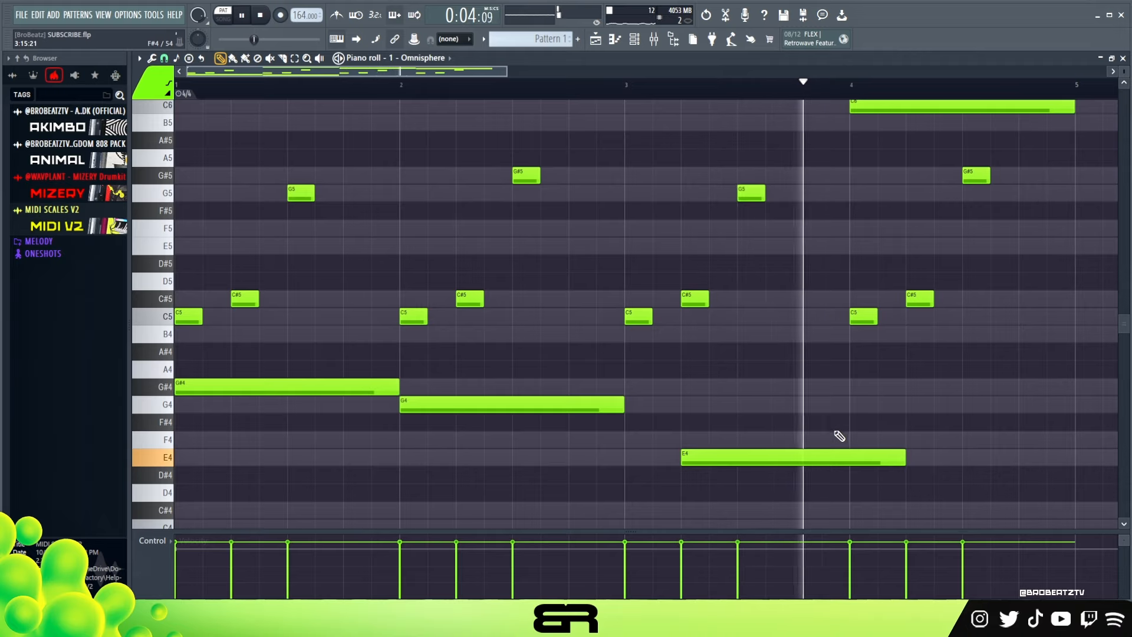
key("space")
- Add an F4 note on beat 2 of bar 4, audition the line, and trim the note to end with bar 4
left_click(902, 441)
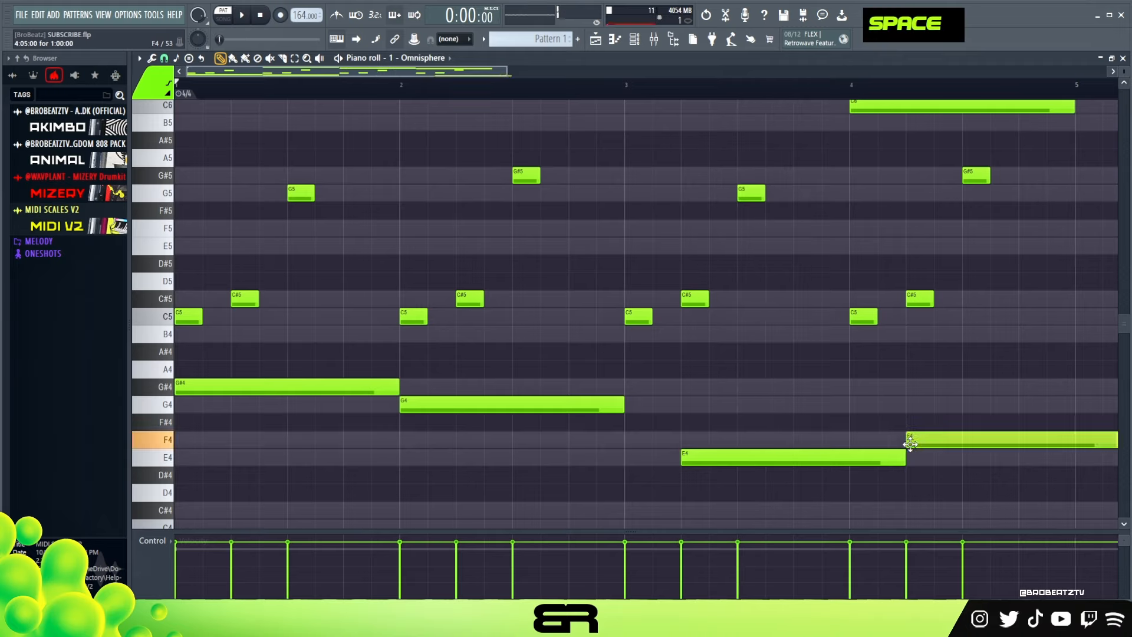
mouse_move(682, 412)
left_mouse_down("ctrl")
mouse_move(752, 472)
mouse_move(816, 488)
left_mouse_up("ctrl")
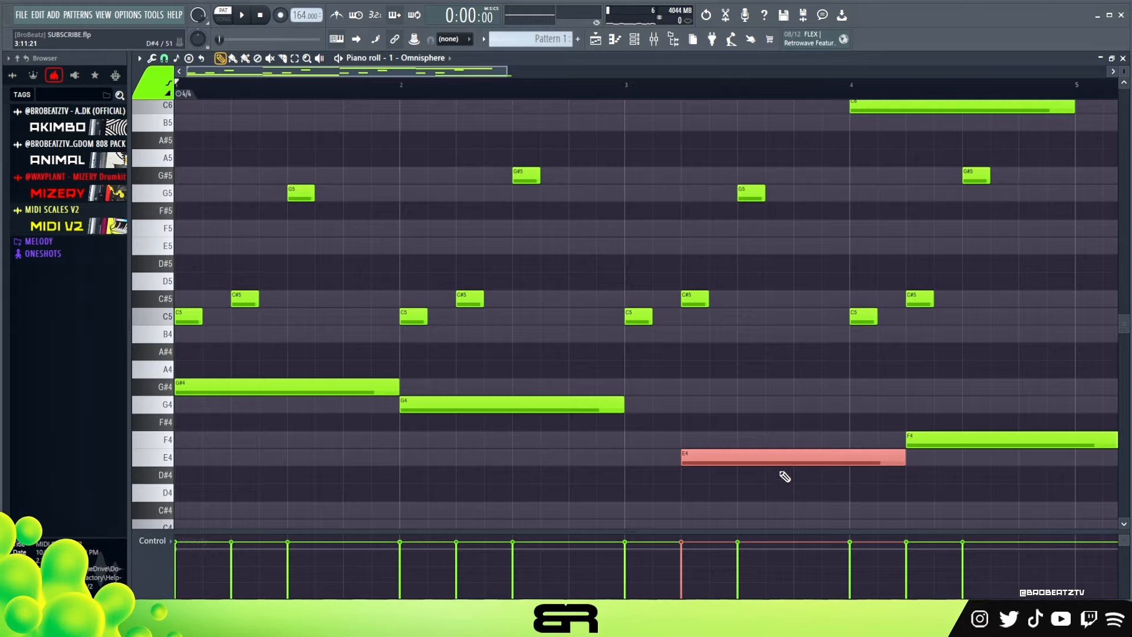
left_click_drag(509, 73, 559, 72)
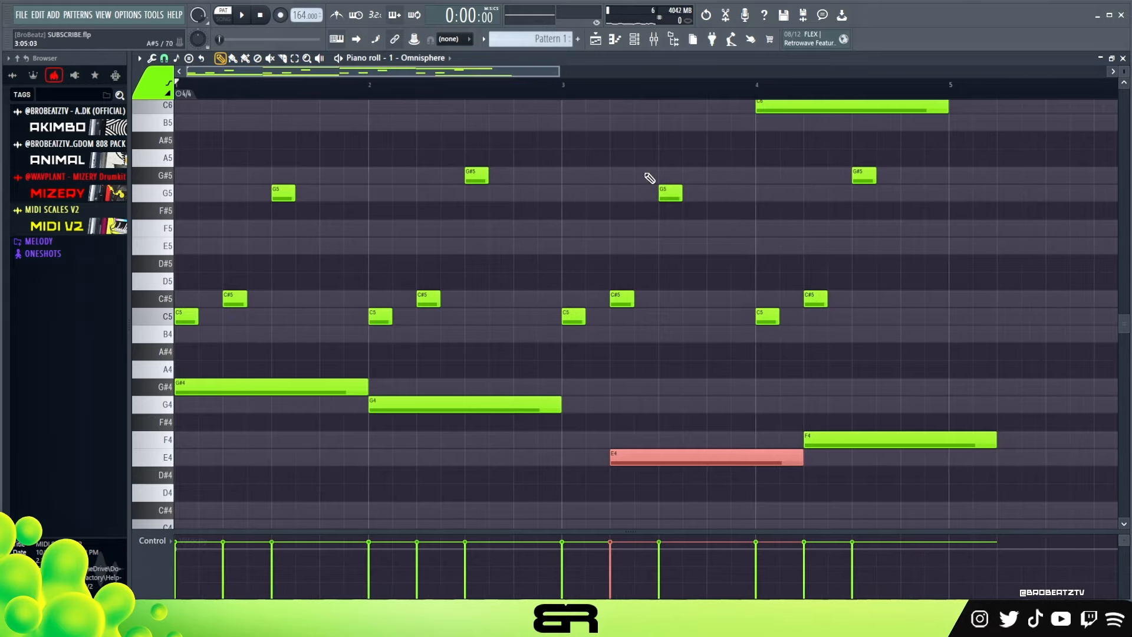
right_click(914, 362)
key("space")
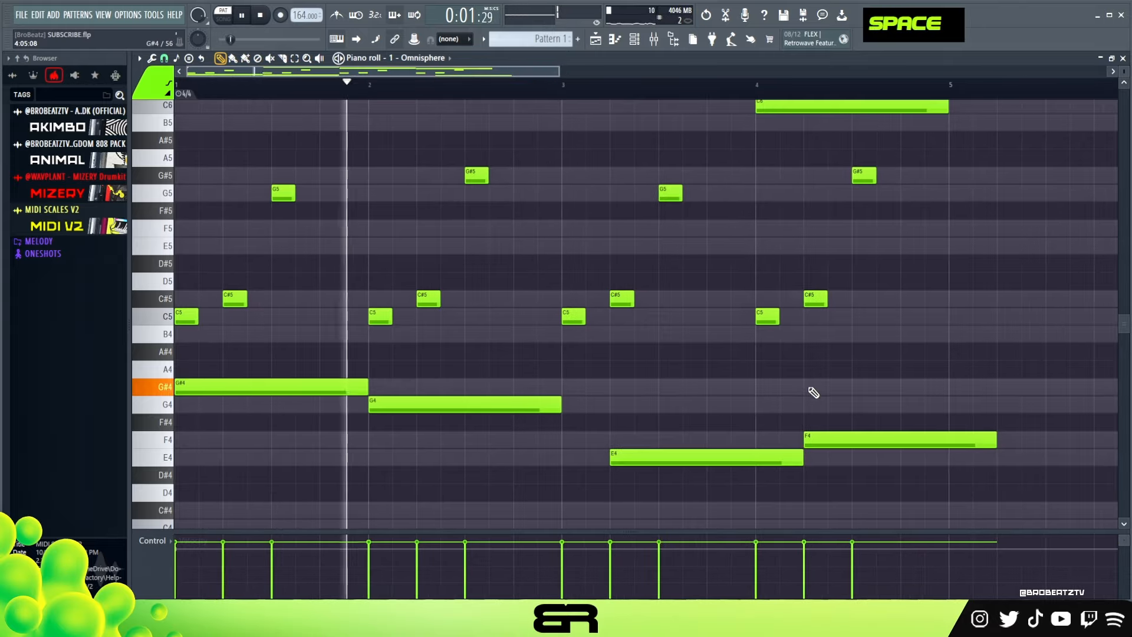
scroll(1122, 118, "down", 2)
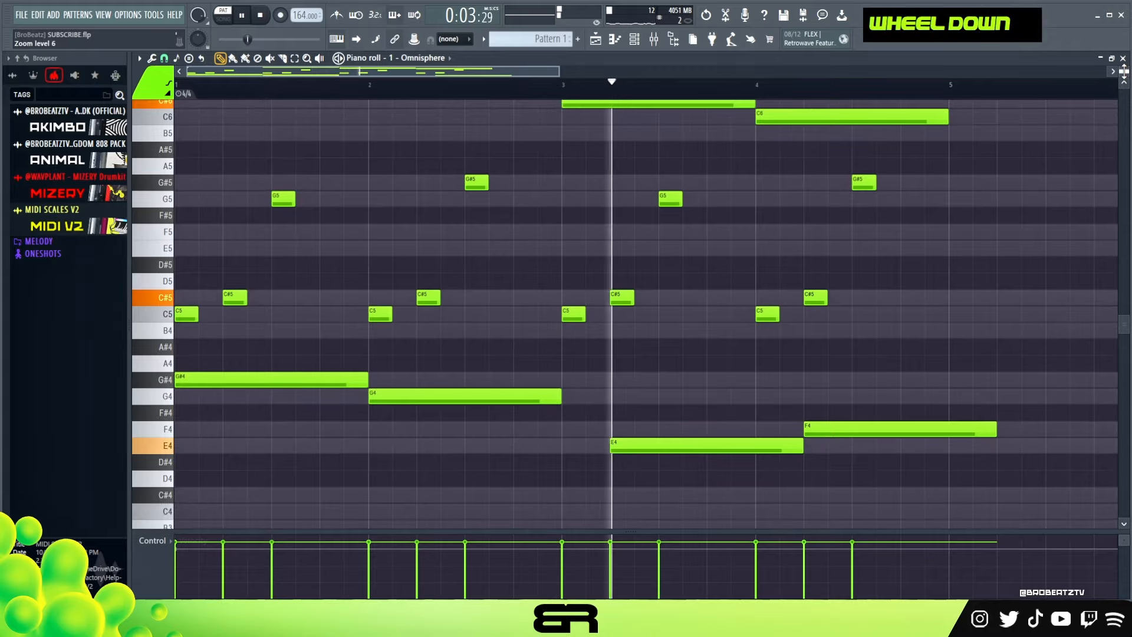
right_click(972, 300)
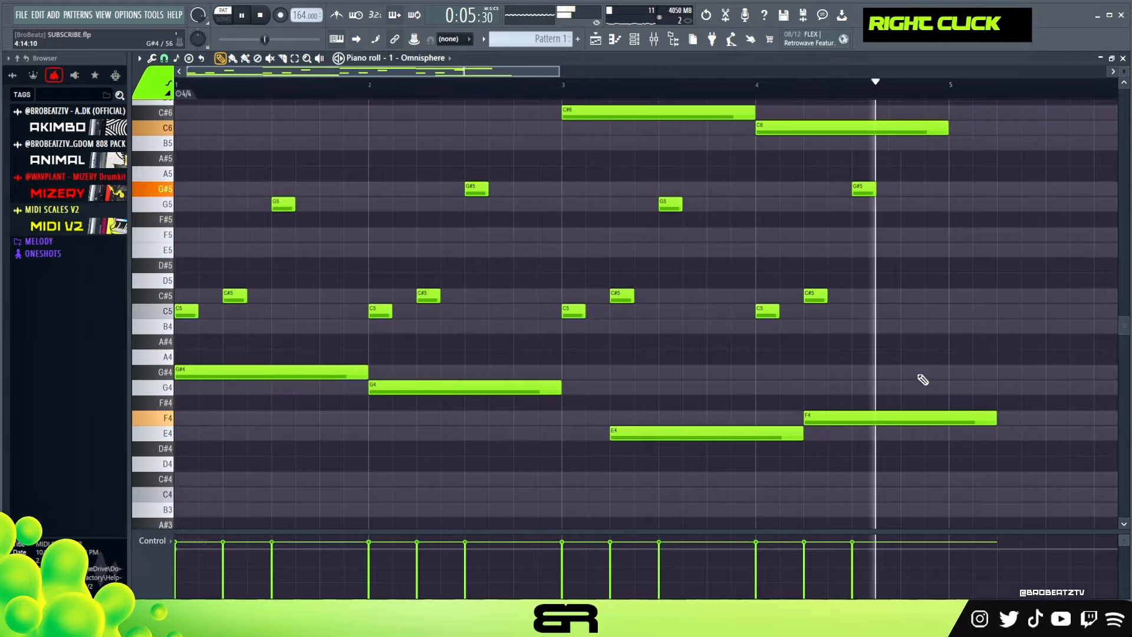
key("space")
left_click_drag(992, 420, 945, 420)
- Lower bar 1's long G#4 note to G4, raise bar 2's long G4 note to G#4, and audition the change
left_click(308, 374, "ctrl")
key("shift+Down")
left_click_drag(404, 365, 413, 397)
key("shift+Up")
key("space")
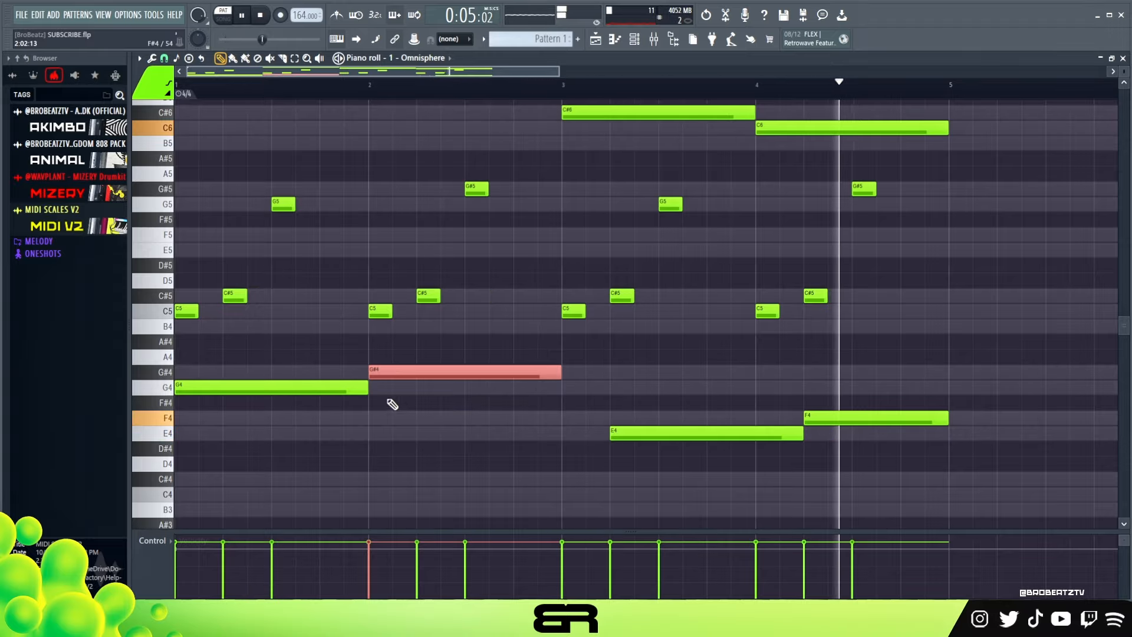
key("space")
- Shorten bar 1's G4 note to half a bar, copy it to beat 4, and move the long G#4 note to bar 3
left_click(366, 389)
mouse_move(366, 390)
left_mouse_down()
mouse_move(271, 389)
mouse_move(412, 392)
mouse_move(377, 401)
left_mouse_up()
left_click(254, 392, "ctrl")
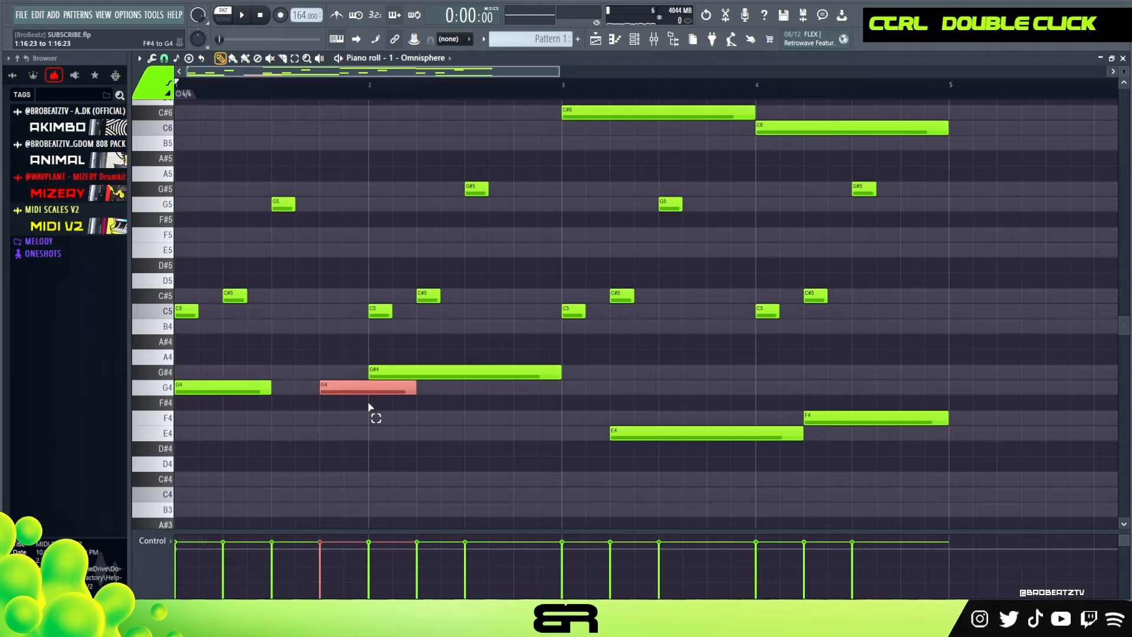
right_click(432, 397)
left_click_drag(401, 372, 643, 366)
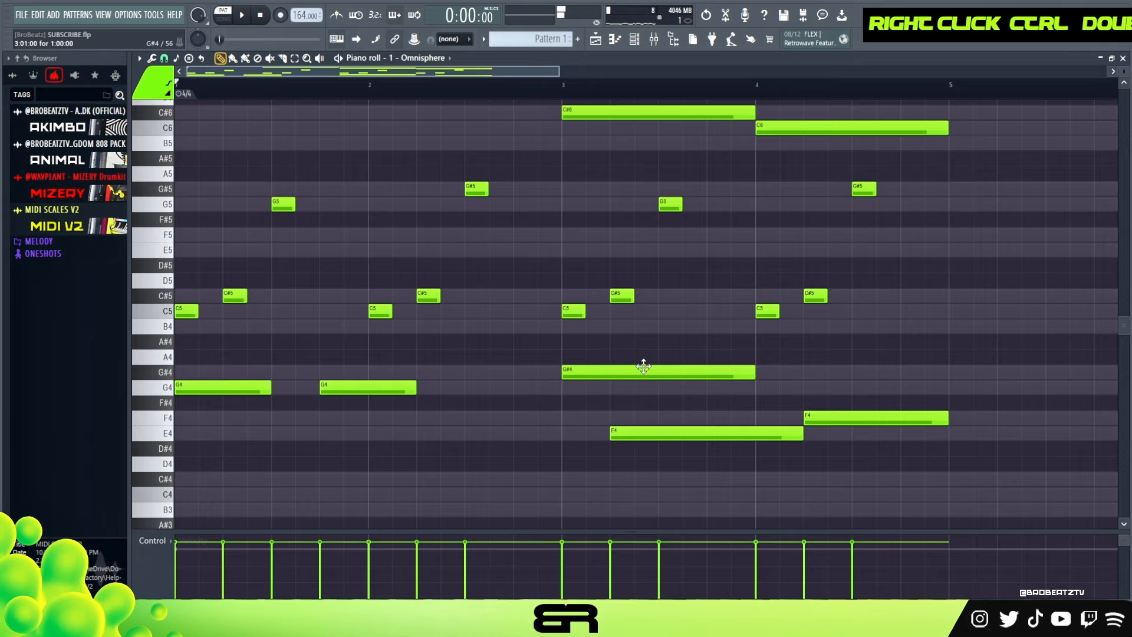
- Duplicate the repeating phrase and long upper notes of bars 1 to 4 into bars 5 to 8
scroll(613, 106, "down", 2)
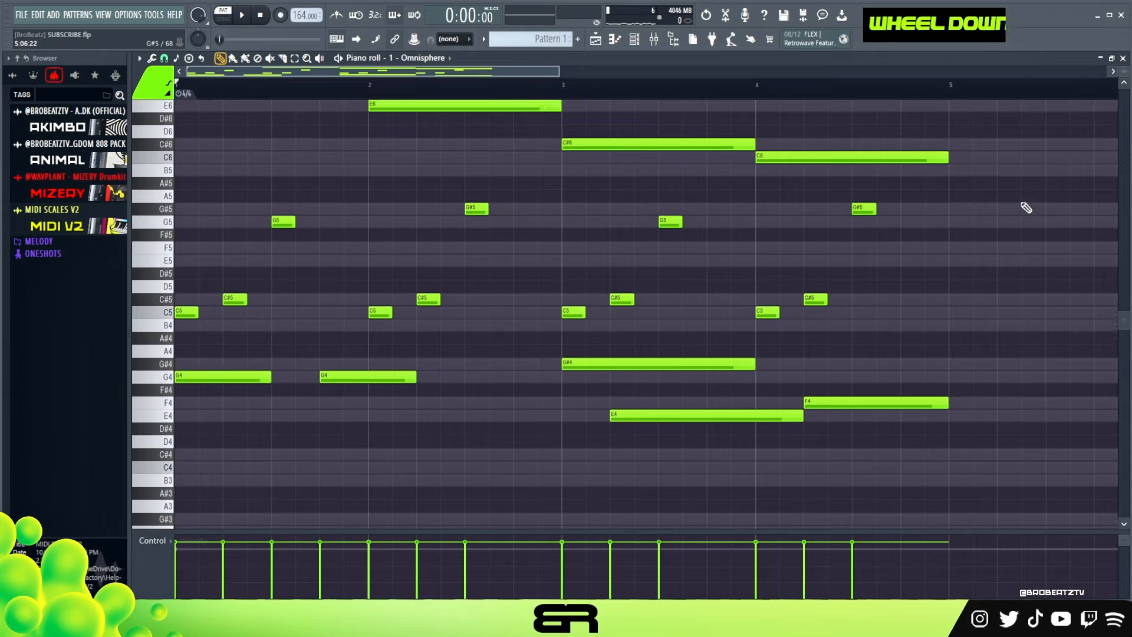
scroll(881, 104, "up", 2)
left_click_drag(560, 76, 759, 75)
mouse_move(700, 107)
left_mouse_down()
mouse_move(328, 313)
mouse_move(180, 358)
mouse_move(265, 335)
mouse_move(685, 334)
left_mouse_up()
right_click(401, 401)
- Shorten bar 3's G#4 note to half a bar and place a half-bar E4 note on beat 4 of bar 3
left_click_drag(540, 423, 701, 456)
left_click_drag(497, 437, 576, 437)
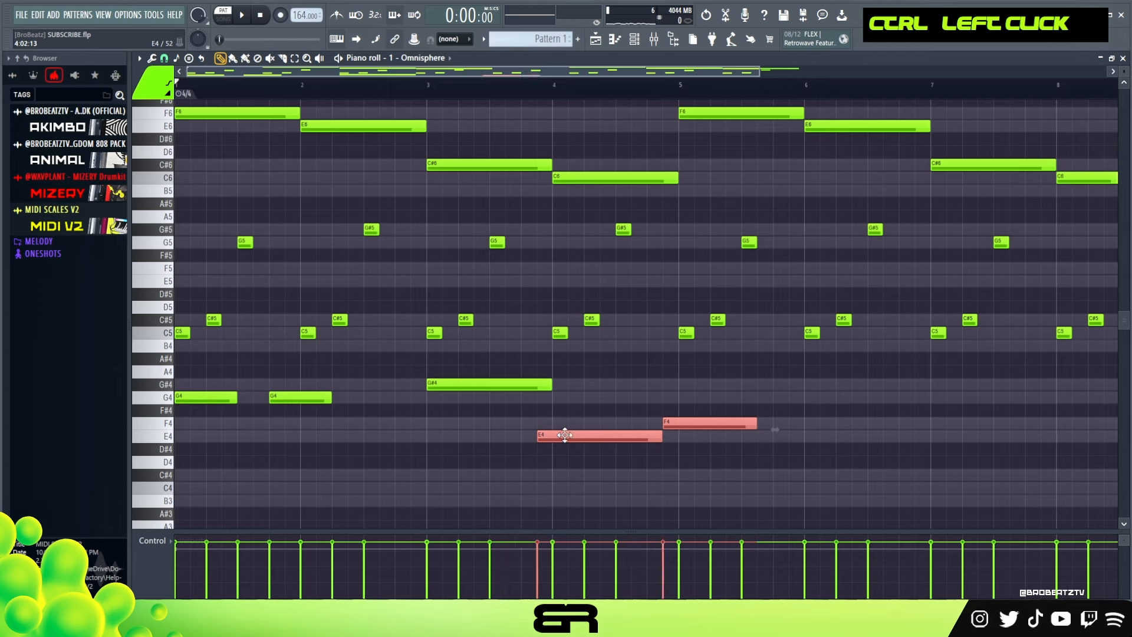
right_click(558, 379)
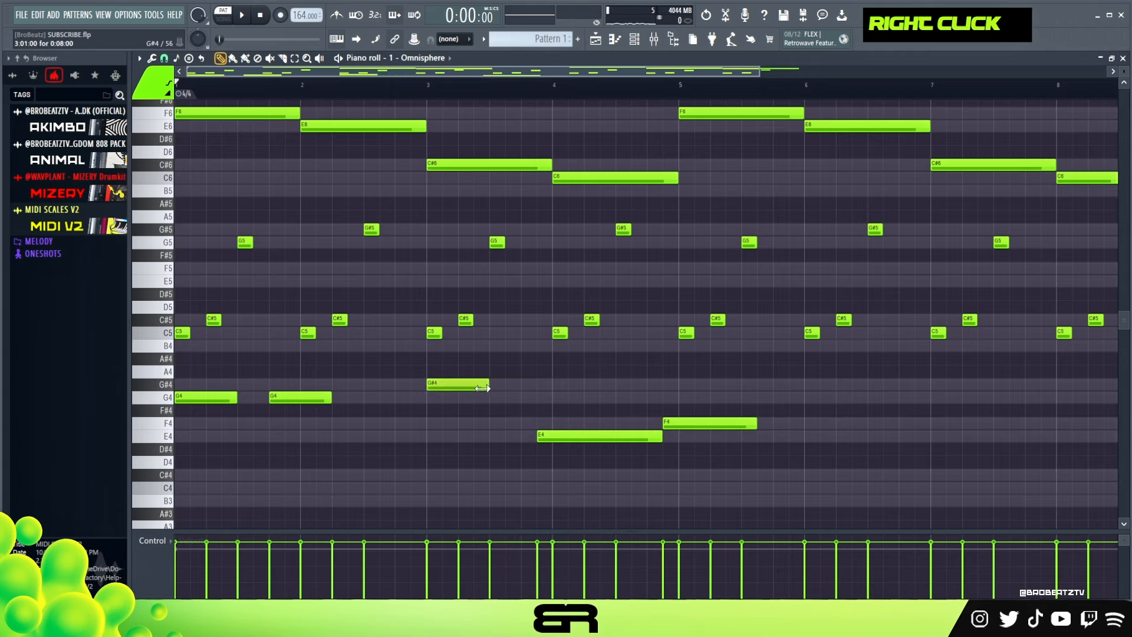
left_click(458, 385, "ctrl")
left_click_drag(457, 386, 553, 386)
left_click_drag(581, 436, 566, 436)
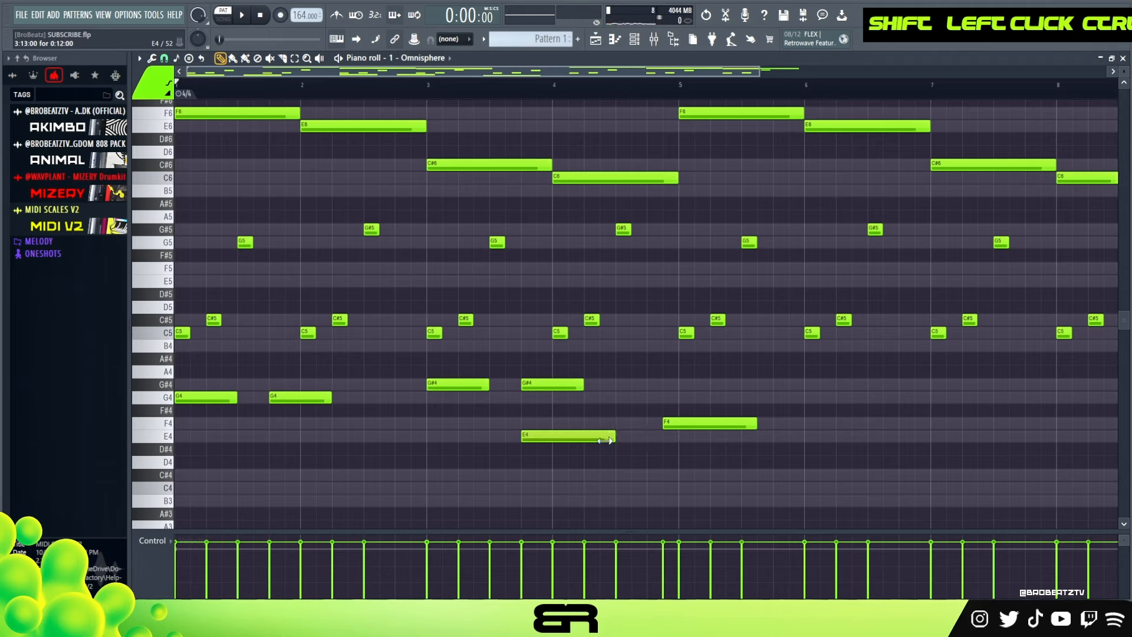
right_click(575, 385)
- Move the F4 note to beat 3 of bar 4 and trim it to end with the bar
left_click_drag(690, 424, 655, 424)
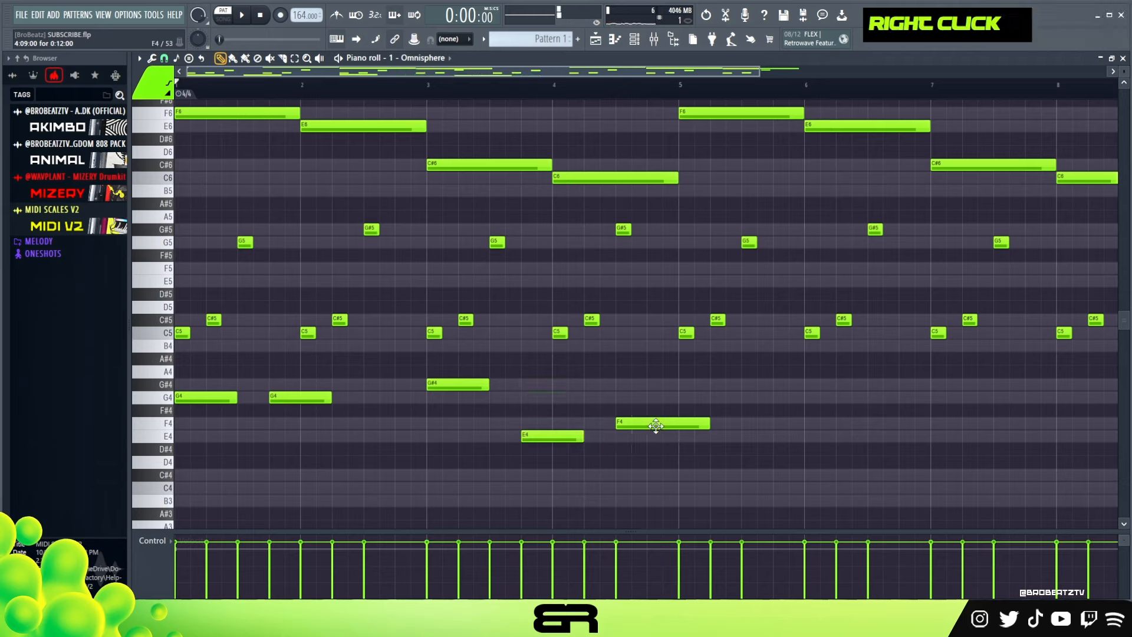
left_click(674, 424, "ctrl")
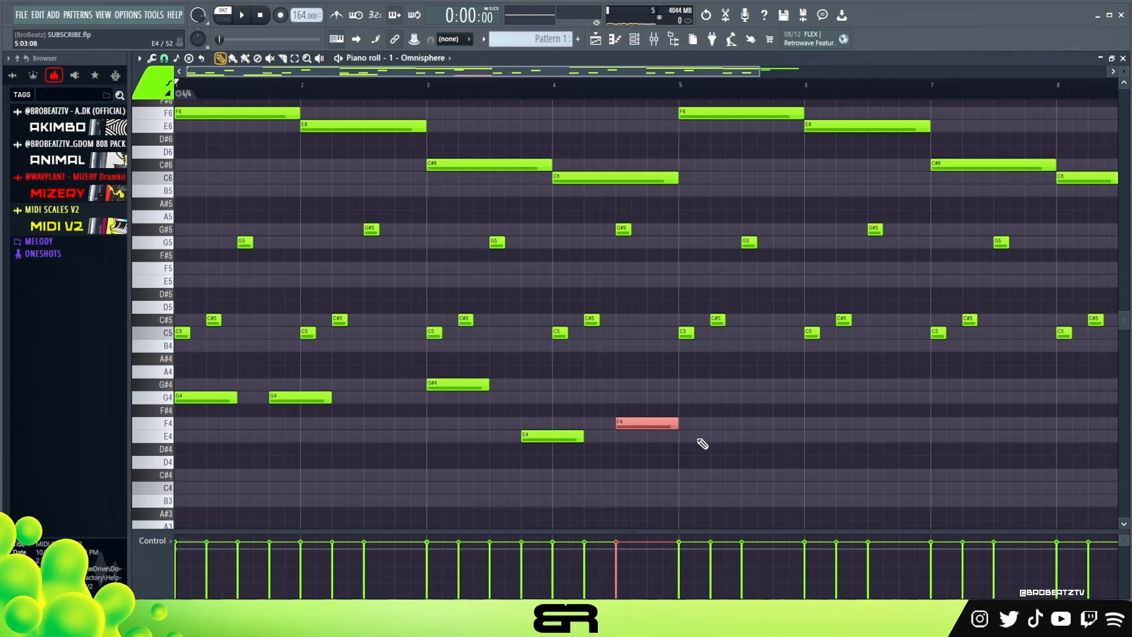
left_click(665, 421, "ctrl")
- Copy bar 4's F4 note down to C#4 at the same position and deselect it
mouse_move(639, 429)
left_mouse_down()
mouse_move(677, 430)
mouse_move(632, 433)
left_mouse_up()
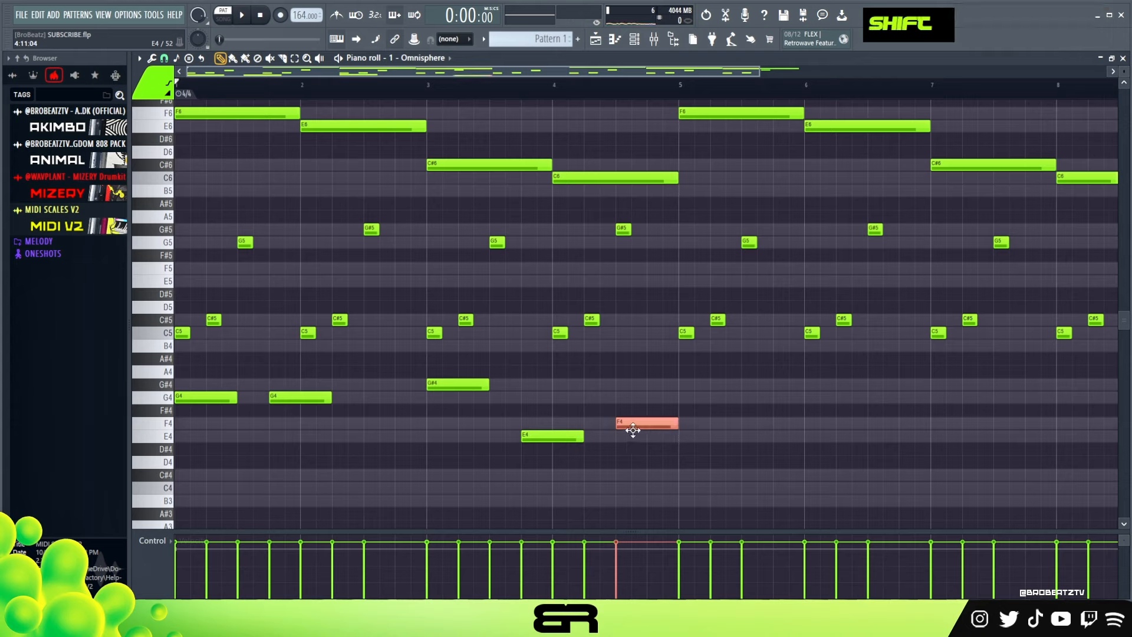
scroll(1124, 72, "up", 2)
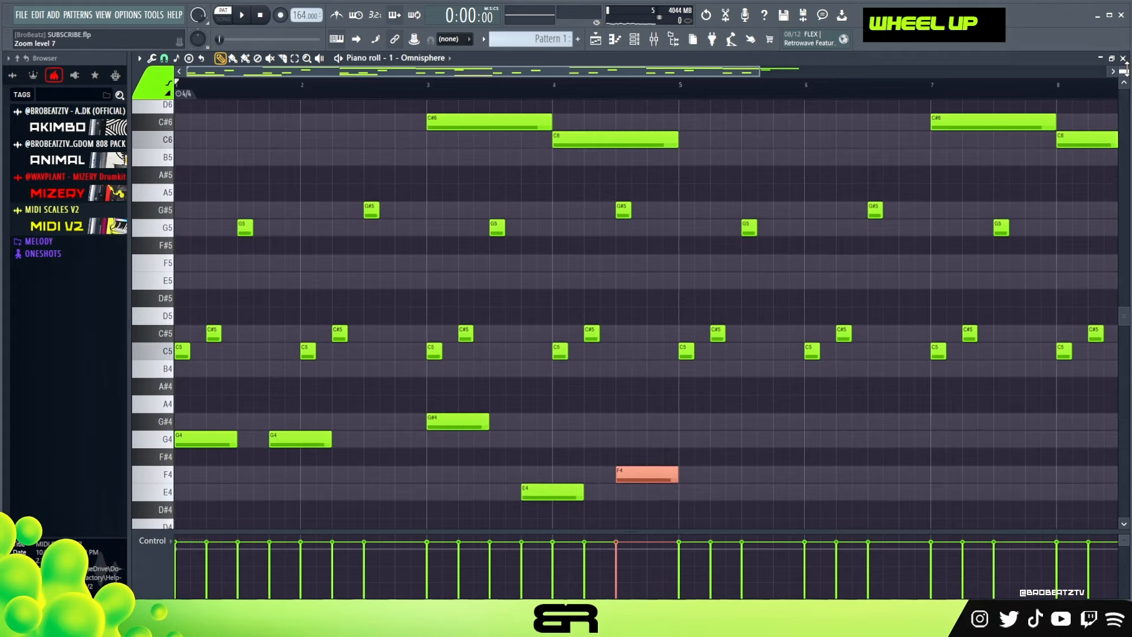
scroll(843, 283, "down", 3)
left_click(640, 371, "ctrl")
left_click_drag(640, 373, 636, 448)
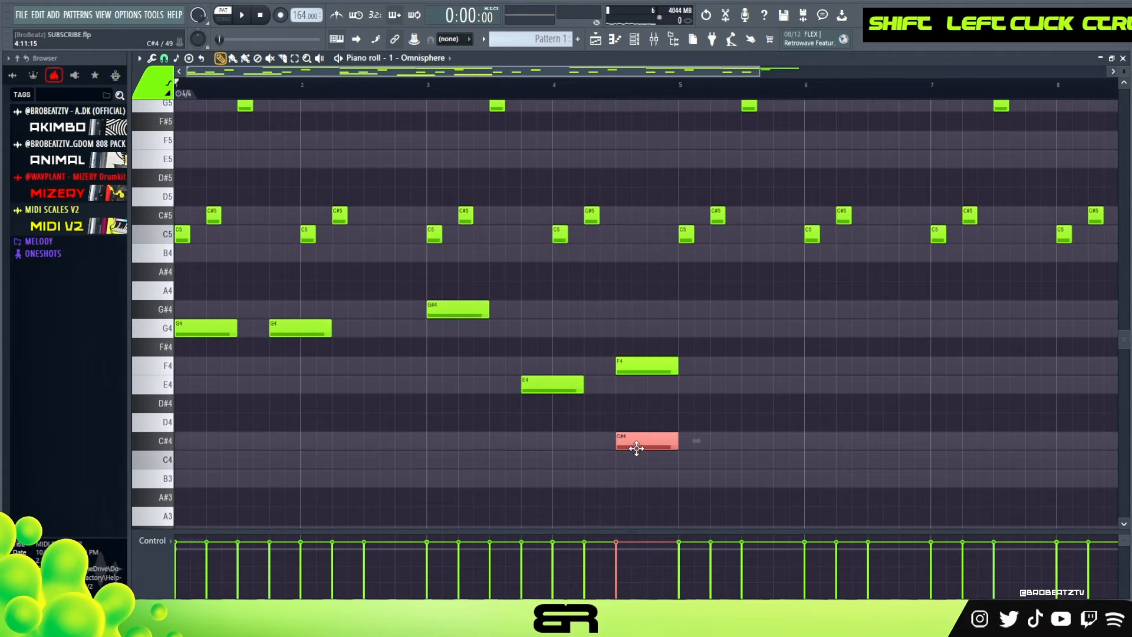
right_click(660, 415)
- Copy the lower line of bars 1 to 4 into bars 5 to 8 and lower bar 8's C#4 note to C4
left_click_drag(720, 264, 210, 475, "ctrl")
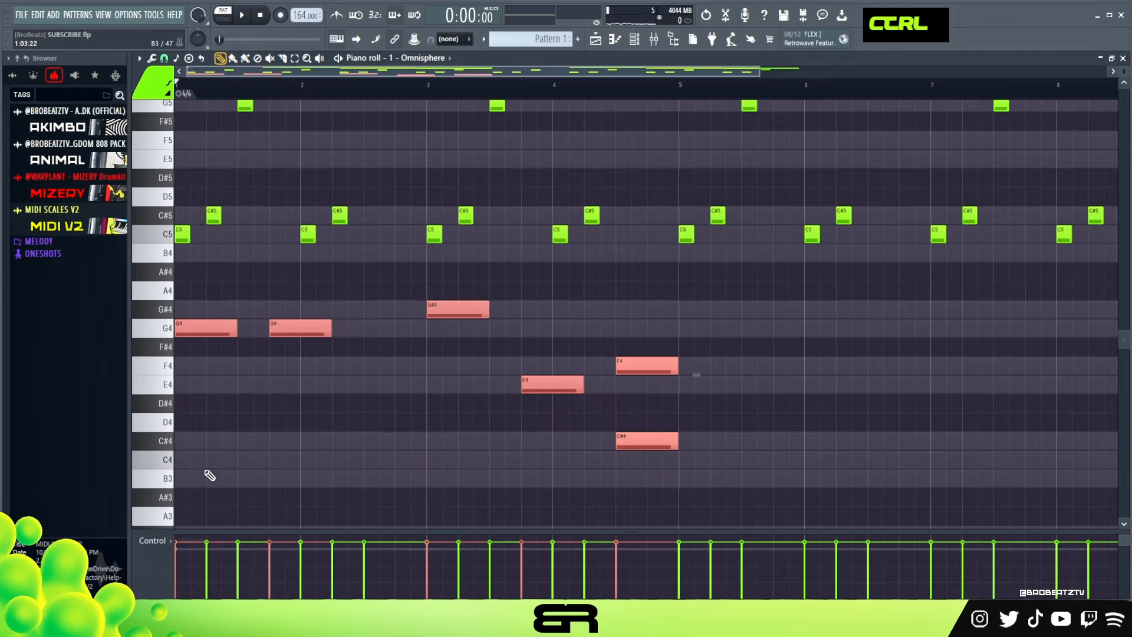
left_click_drag(223, 328, 727, 329, "shift")
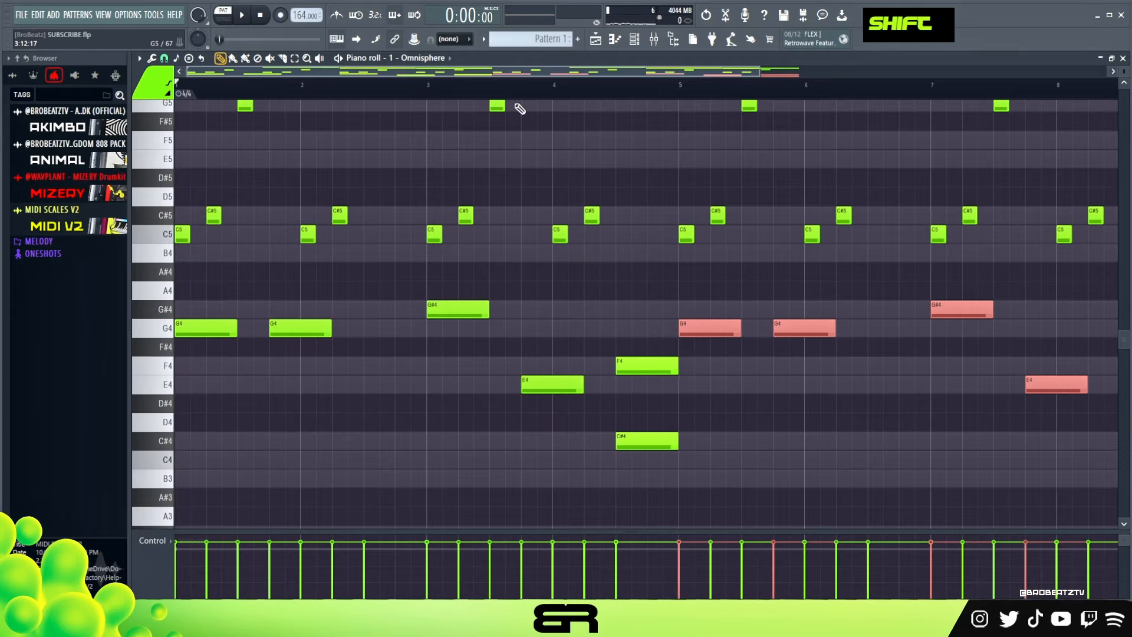
left_click_drag(505, 70, 661, 88)
left_click_drag(861, 394, 897, 466, "ctrl")
key("shift+Down")
right_click(968, 380)
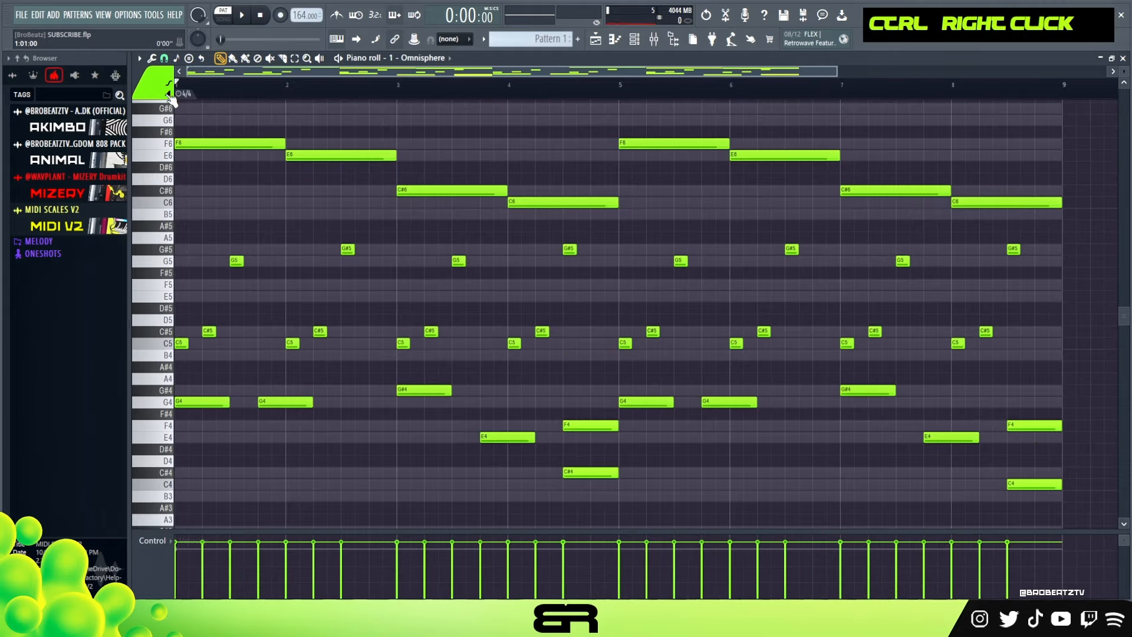
- Play the eight-bar melody from the start to check the lower line
key("space")
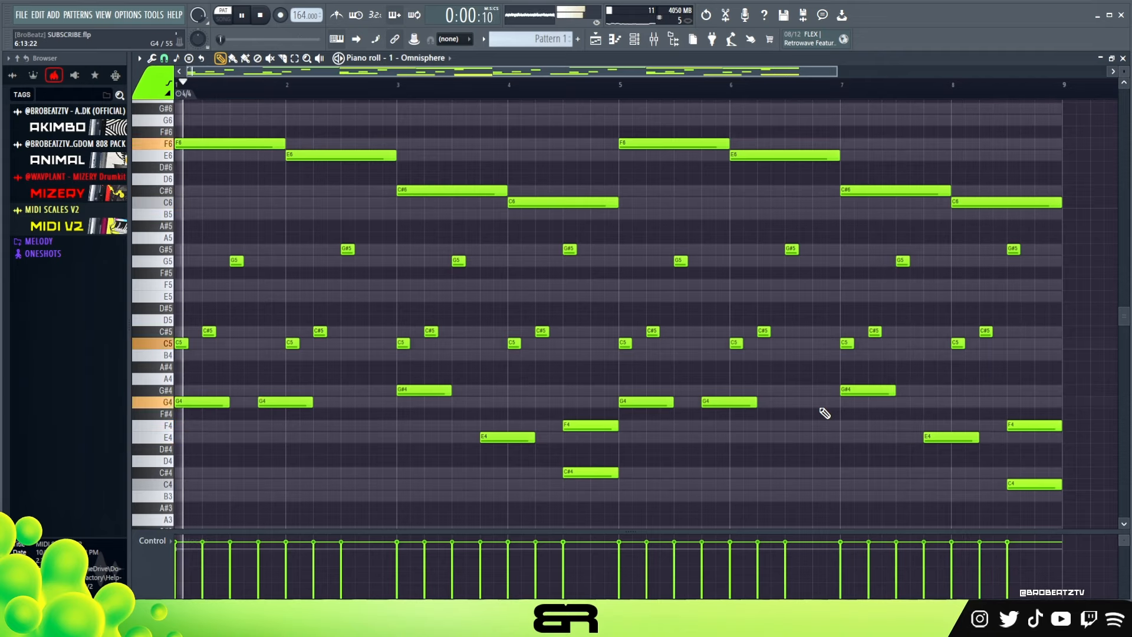
key("space")
key("space")
key("space")
left_click(585, 481, "ctrl")
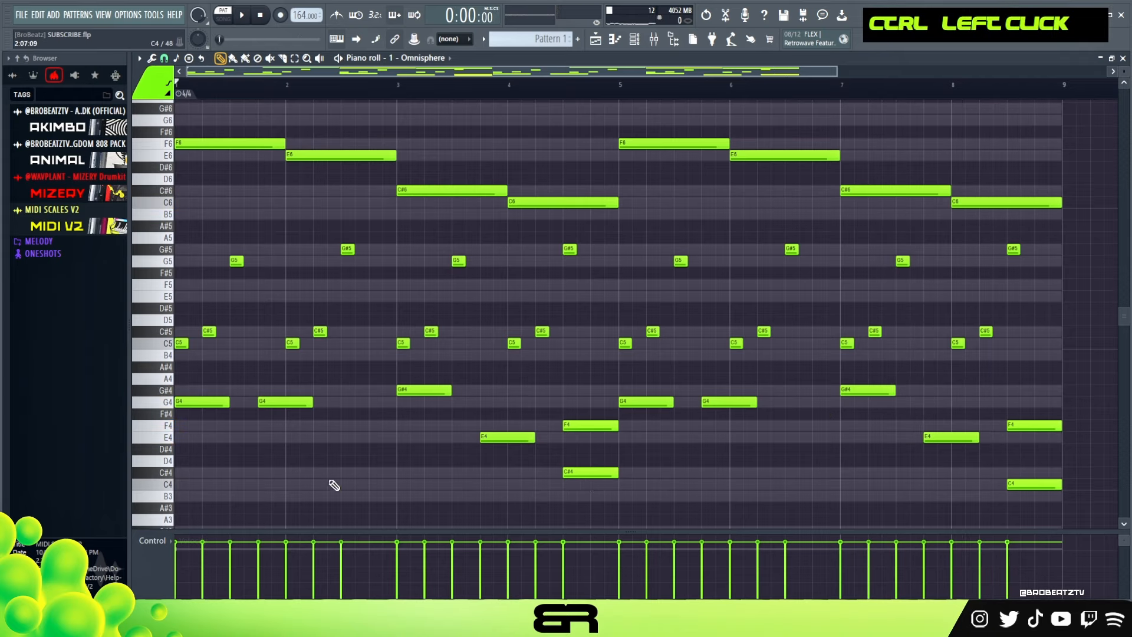
double_click(169, 485)
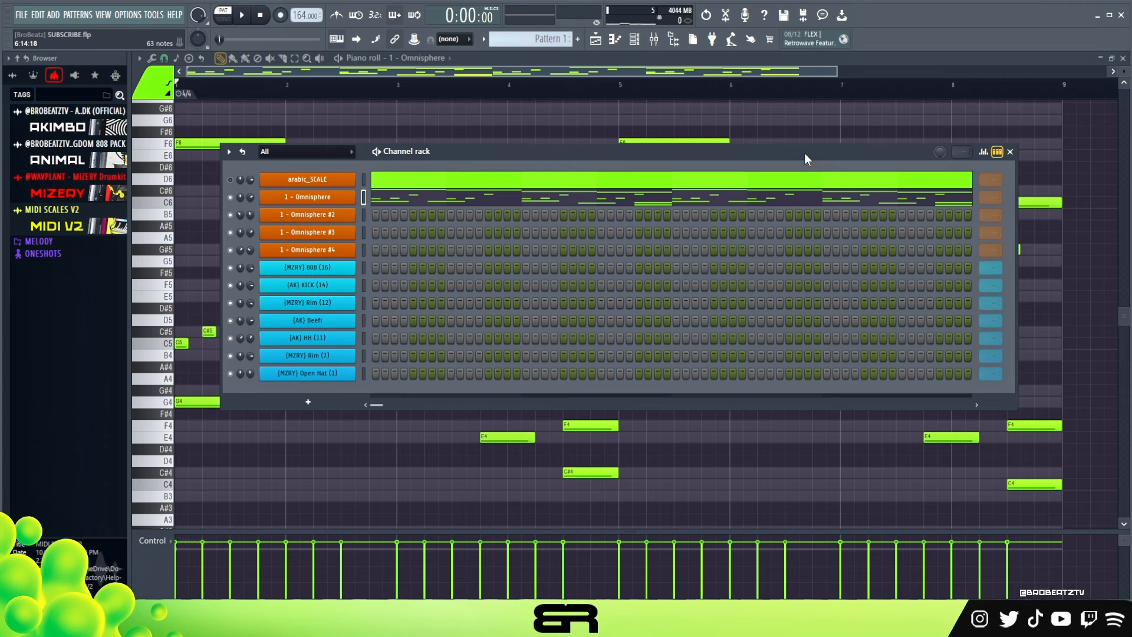
- Examine the Omnisphere #2 channel's Woody Pseudo-flute patch and its Solo and Glide settings, then close the instrument
left_click_drag(572, 157, 609, 226)
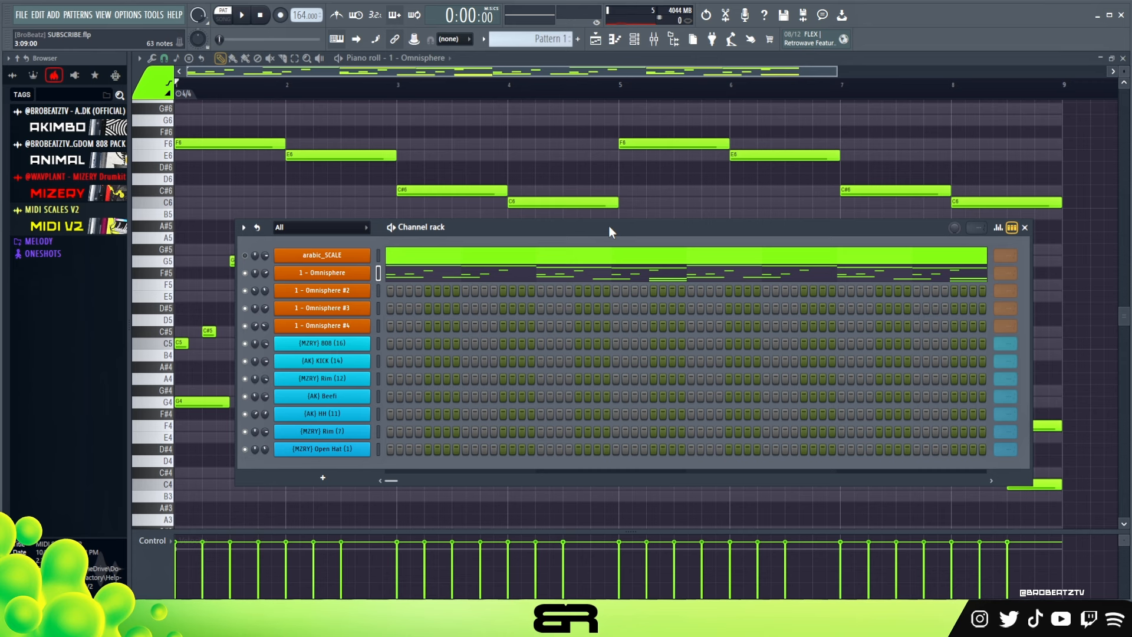
left_click_drag(609, 226, 620, 184)
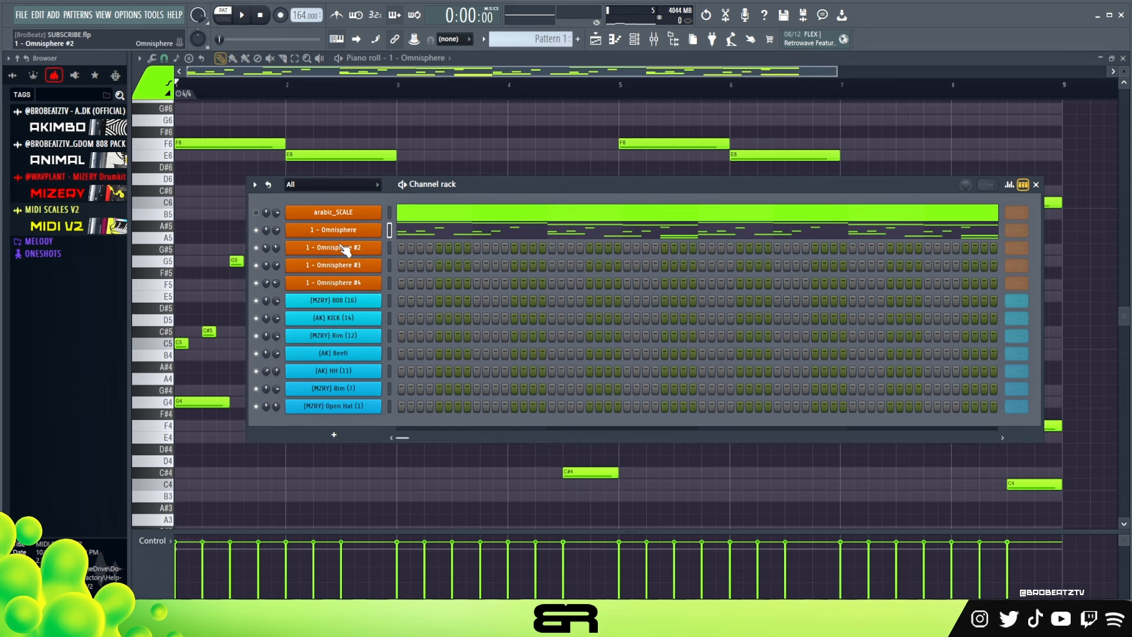
left_click(345, 248)
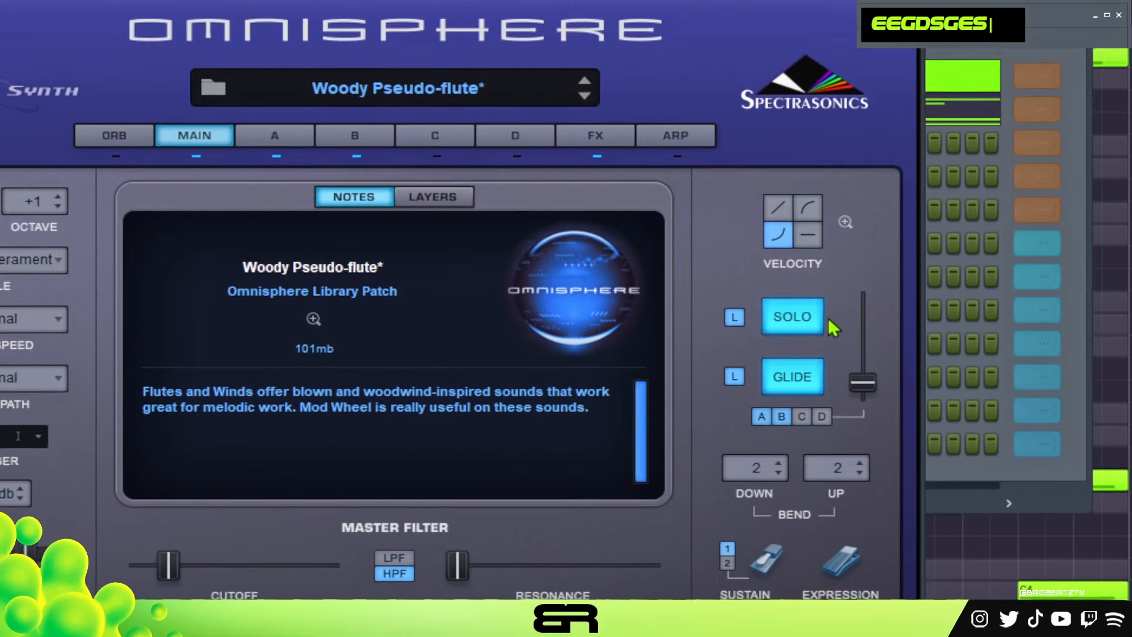
left_click(802, 321)
left_click(802, 321)
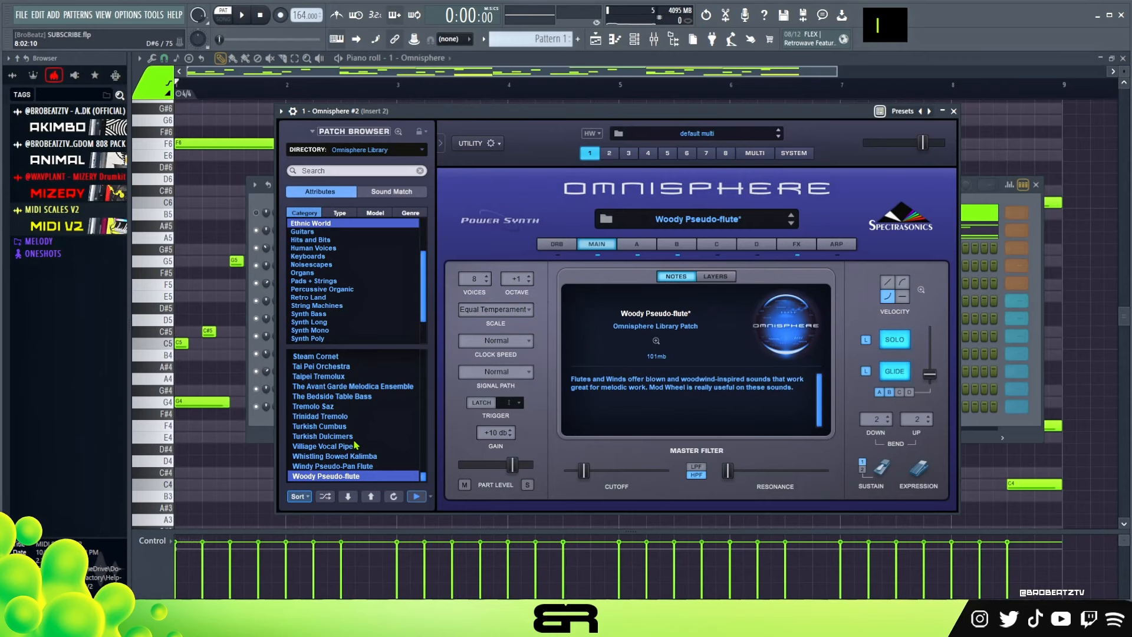
scroll(331, 479, "down", 1)
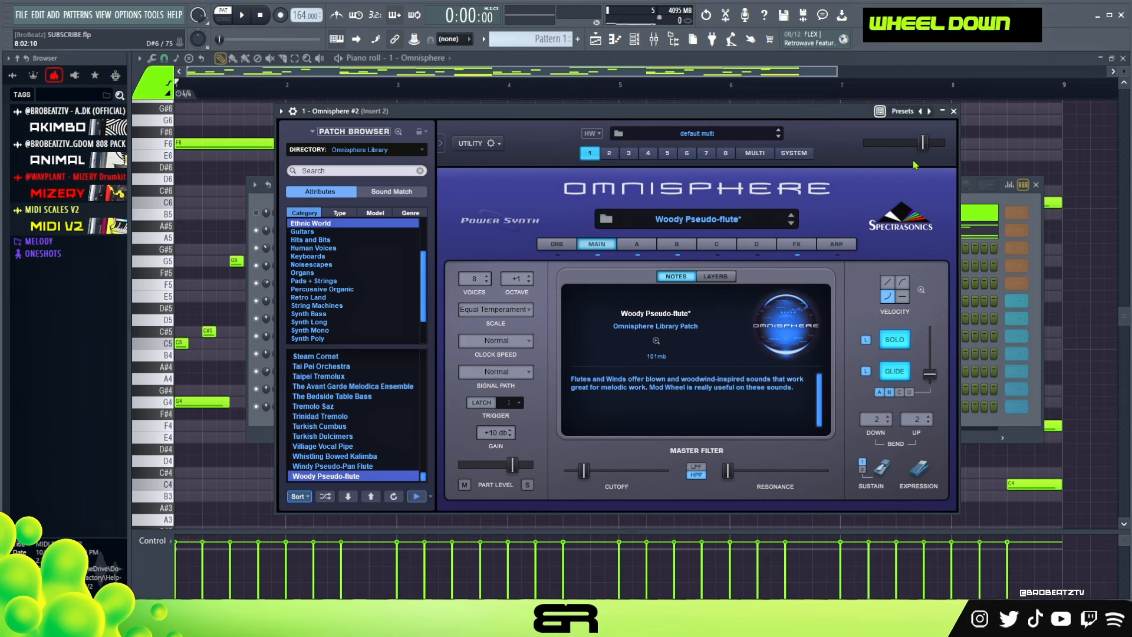
left_click(953, 111)
- Open the piano roll of Omnisphere #2 and place a half-bar C5 note on beat 3 of bar 1
right_click(380, 245)
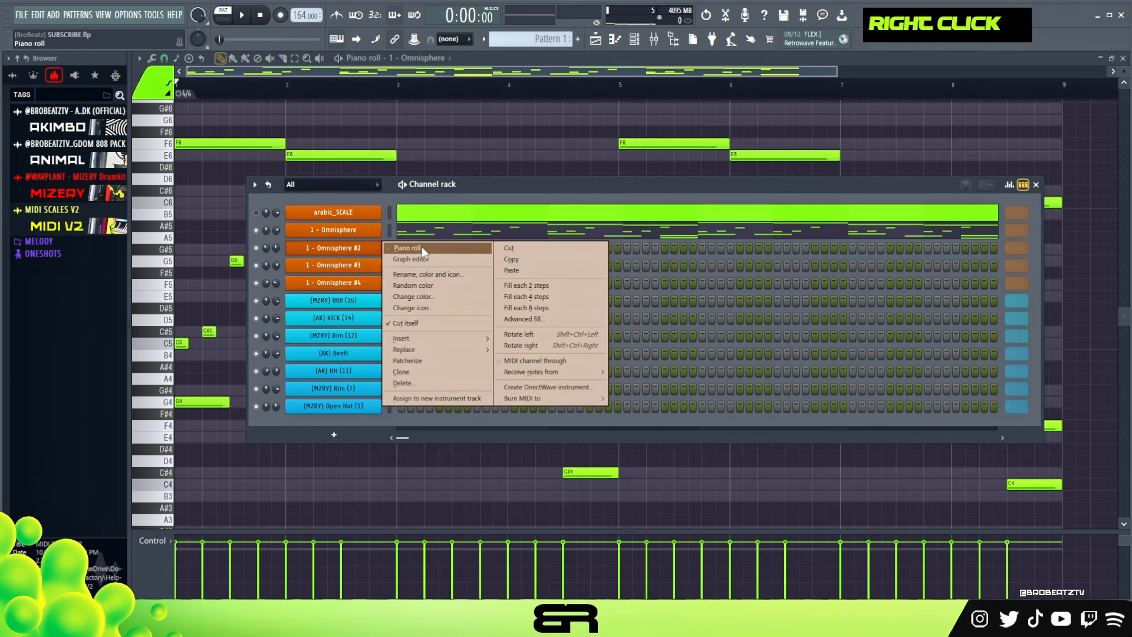
left_click(422, 247)
left_click_drag(835, 72, 504, 72)
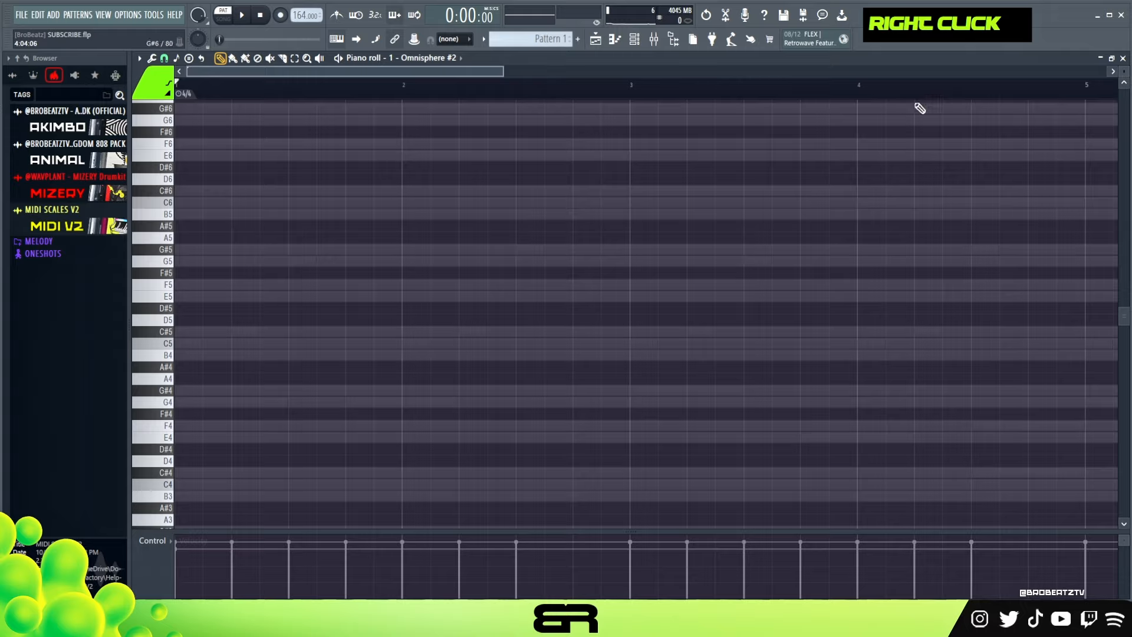
scroll(1121, 76, "up", 3)
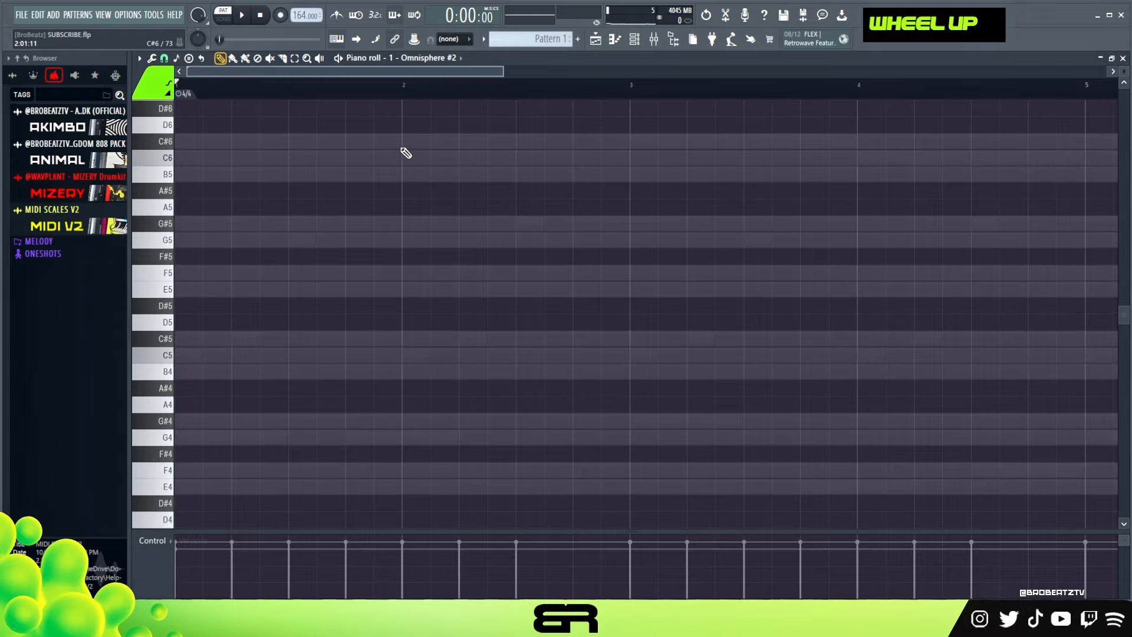
scroll(393, 220, "down", 2)
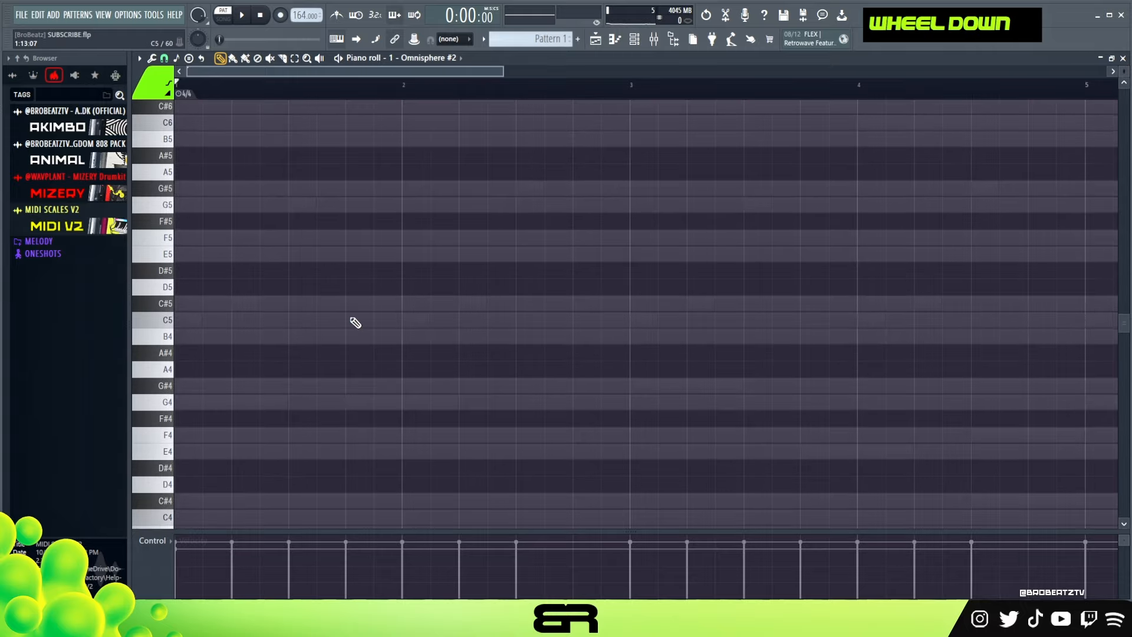
scroll(356, 322, "up", 2)
left_click(291, 358)
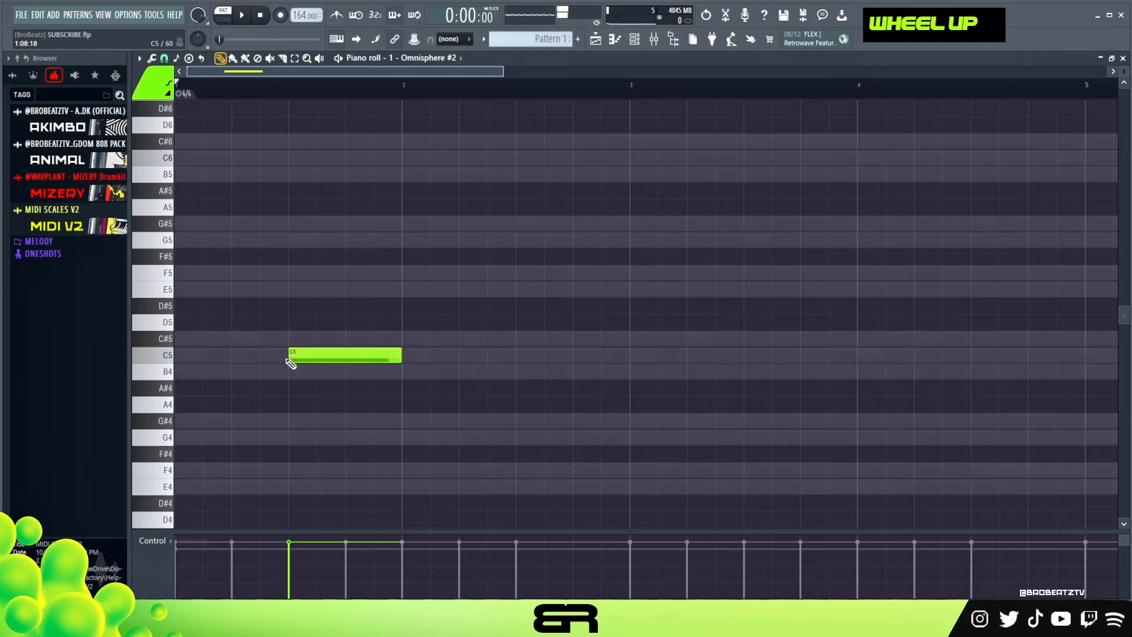
- Lengthen the C5 note to three beats, ending at beat 2 of bar 2, and play it back
double_click(260, 85)
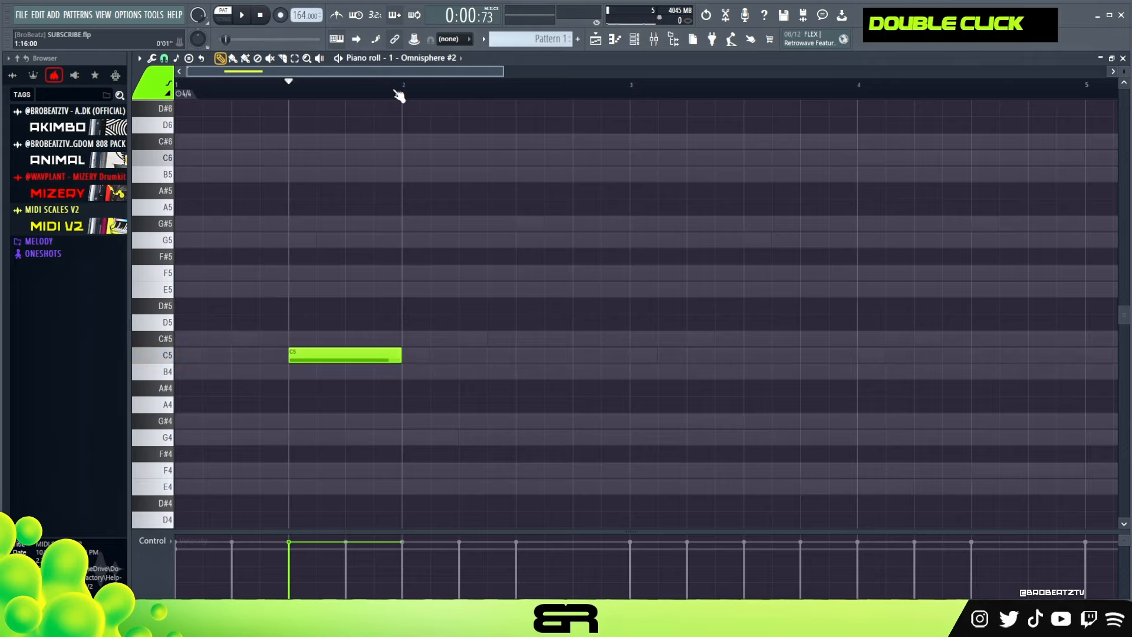
double_click(366, 93)
left_click(281, 96)
right_click(503, 339)
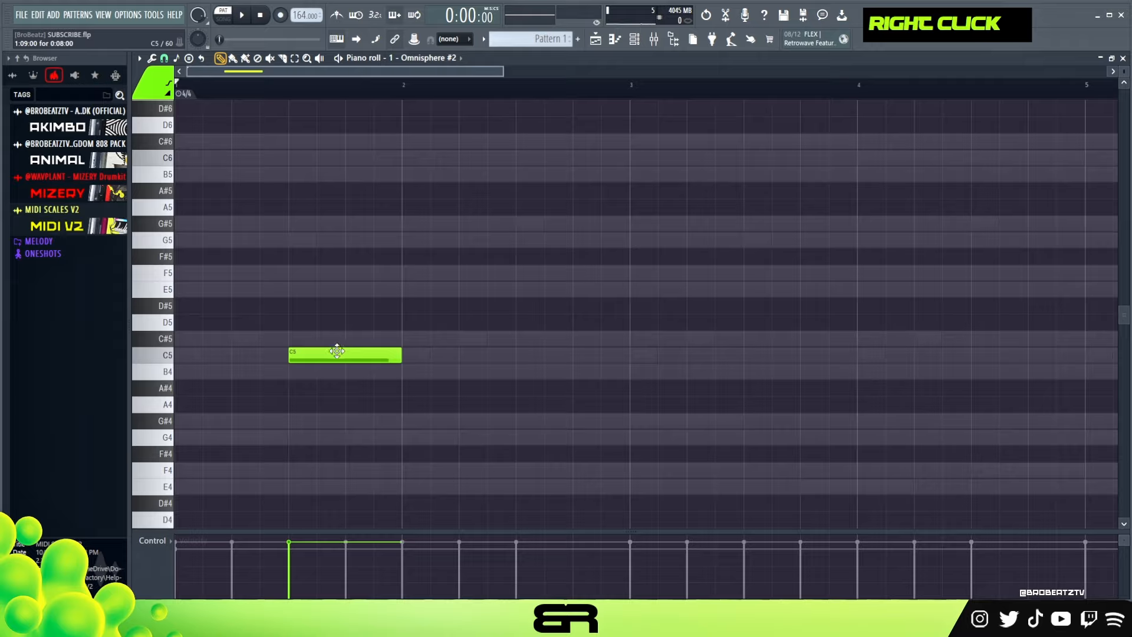
key("space")
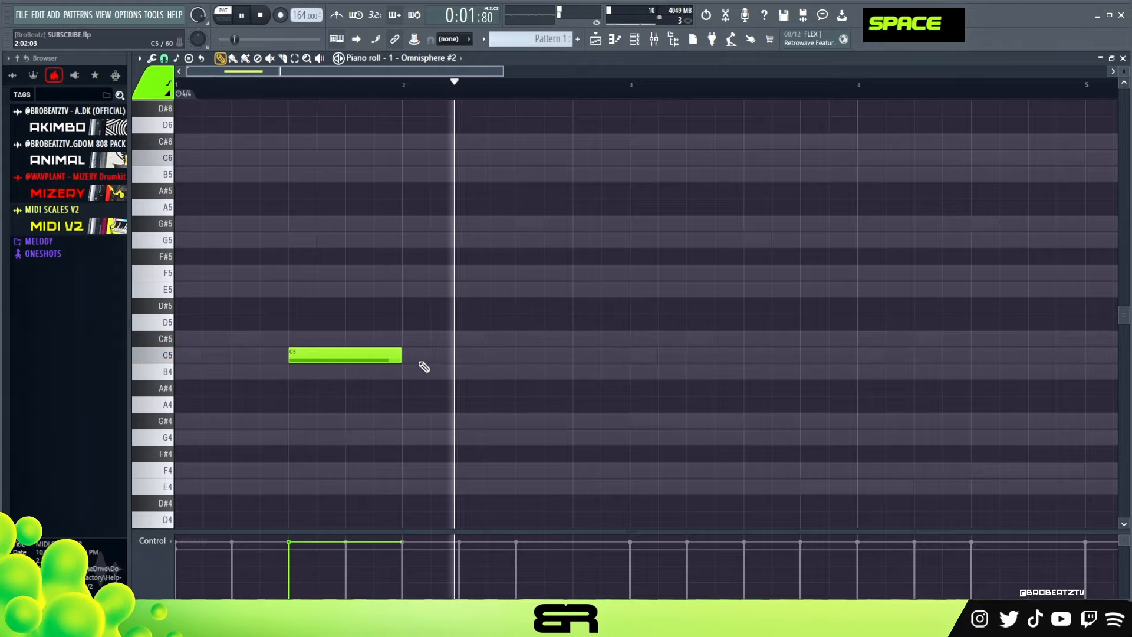
key("space")
key("space")
key("space")
left_click_drag(401, 356, 458, 355)
key("space")
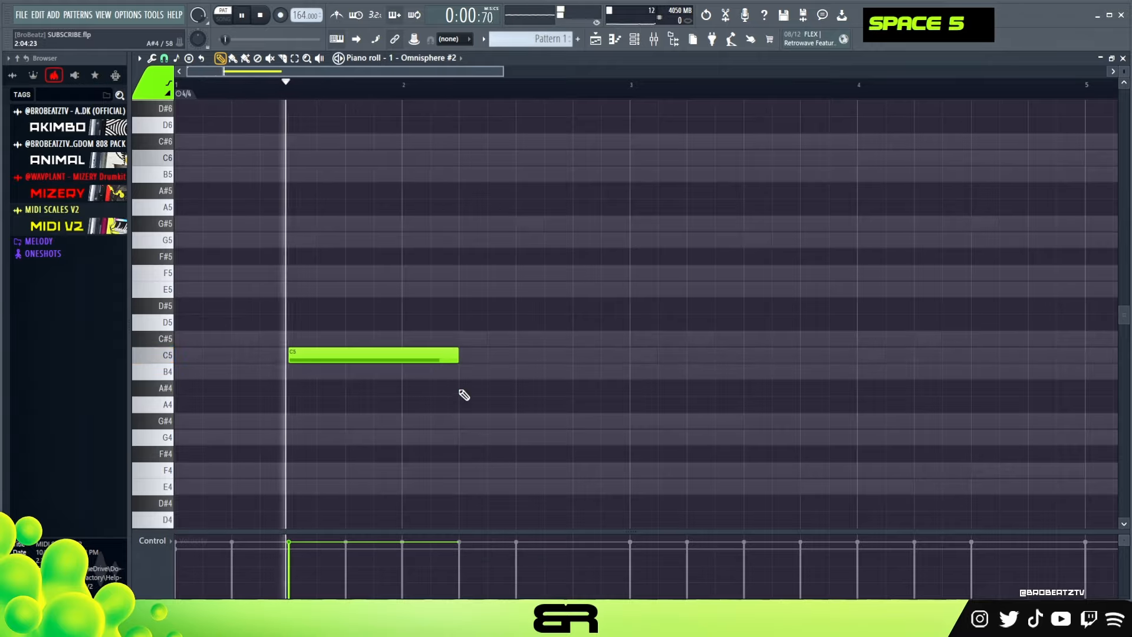
key("space")
- Add four alternating one-beat G#5 and G5 notes at half-beat intervals, starting on beat 2 of bar 2
key("ctrl+a")
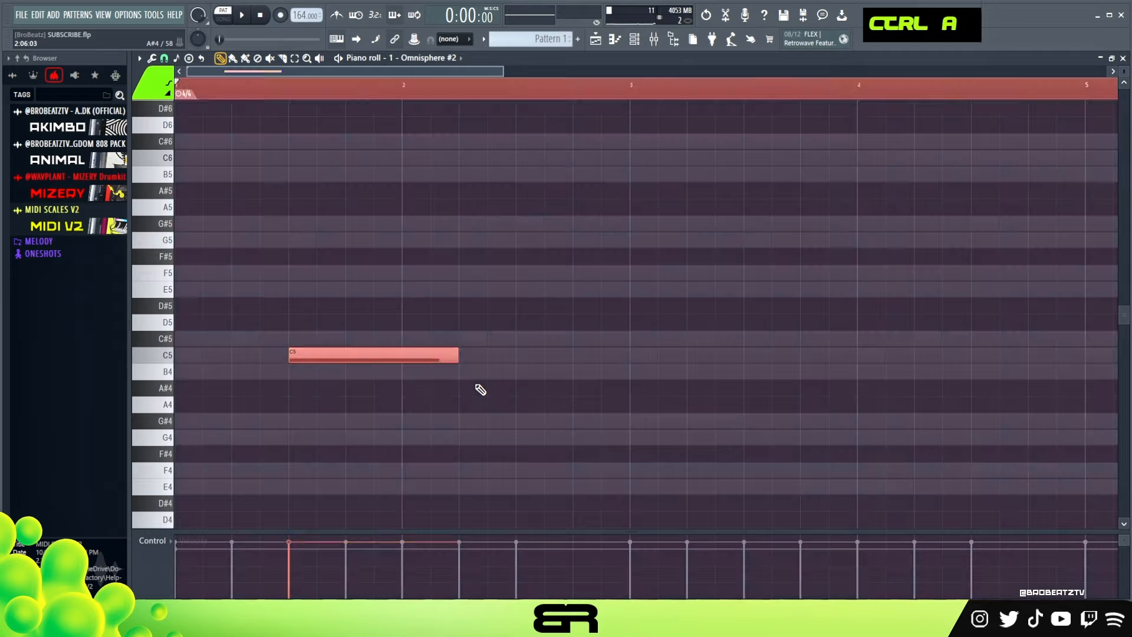
right_click(501, 363)
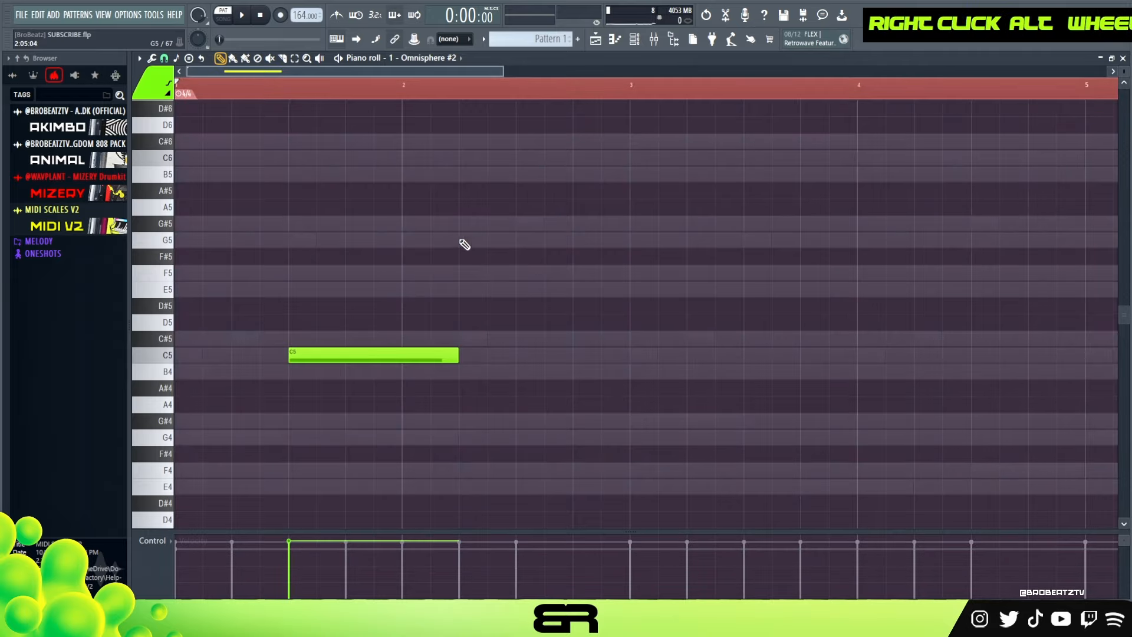
left_click(465, 224)
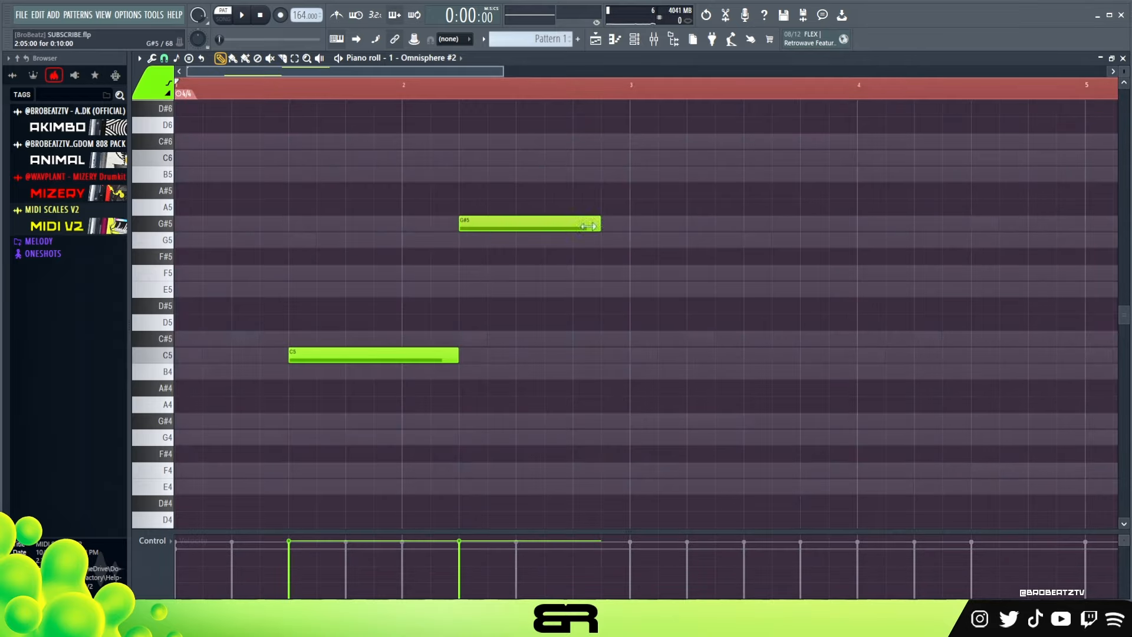
key("space")
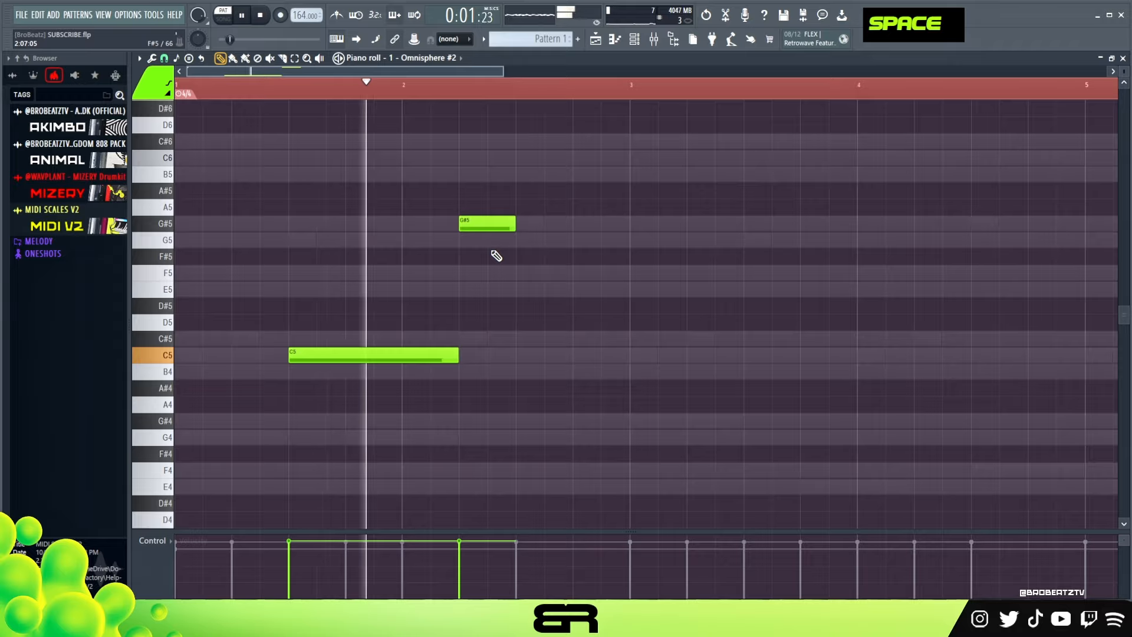
left_click(493, 240)
key("space")
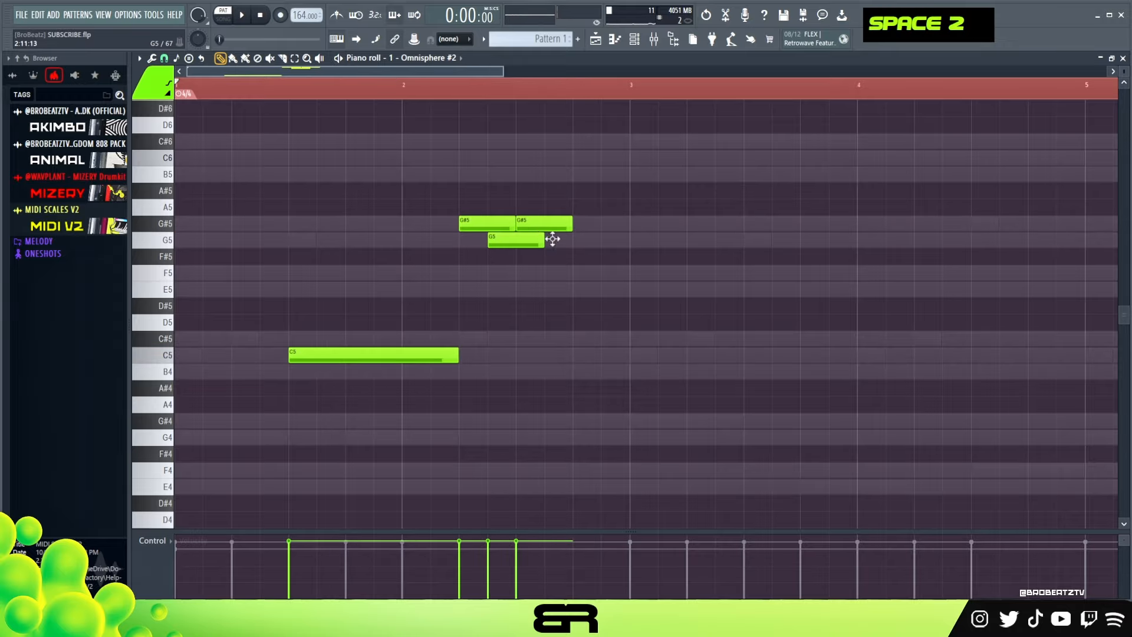
left_click(552, 239)
key("space")
- Shorten the four G#5 and G5 notes to 0:02:19 and shift them half a beat later
left_click_drag(475, 201, 582, 243)
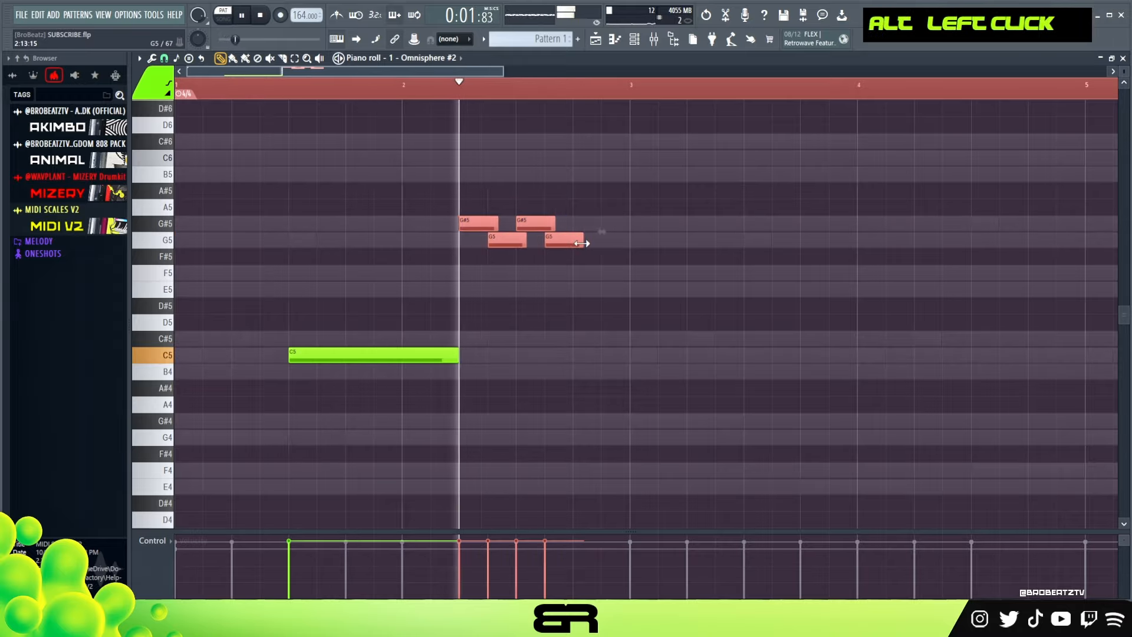
right_click(575, 298)
key("space")
left_click_drag(440, 200, 541, 241)
right_click(591, 293)
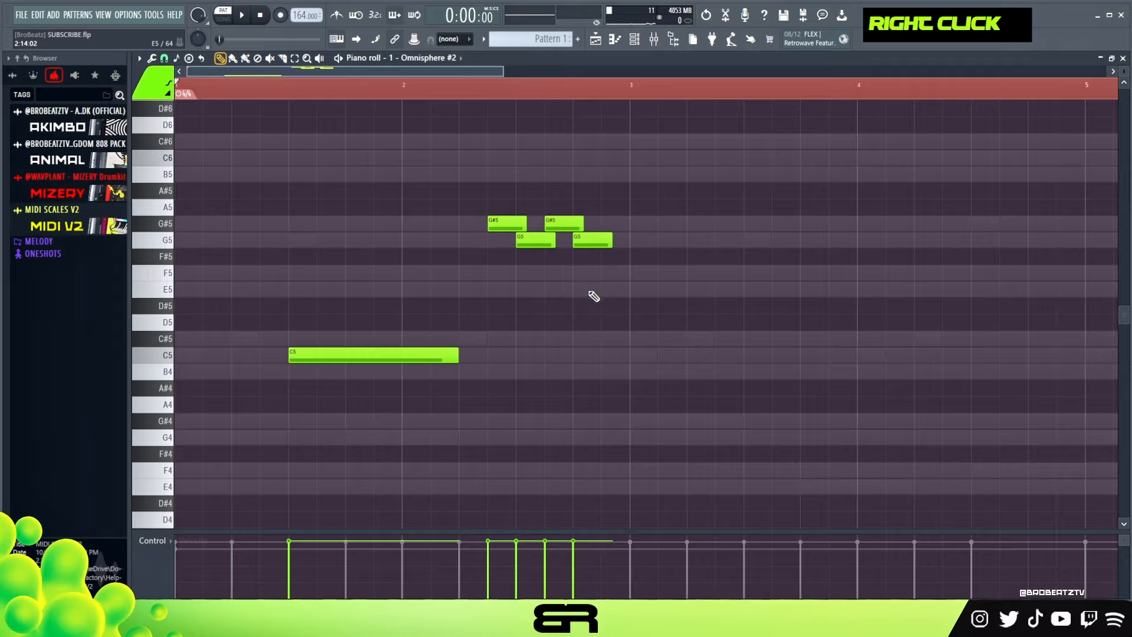
- Play the flute part from the start to check the shifted G#5 and G5 notes, removing the stray short G5
key("space")
key("alt")
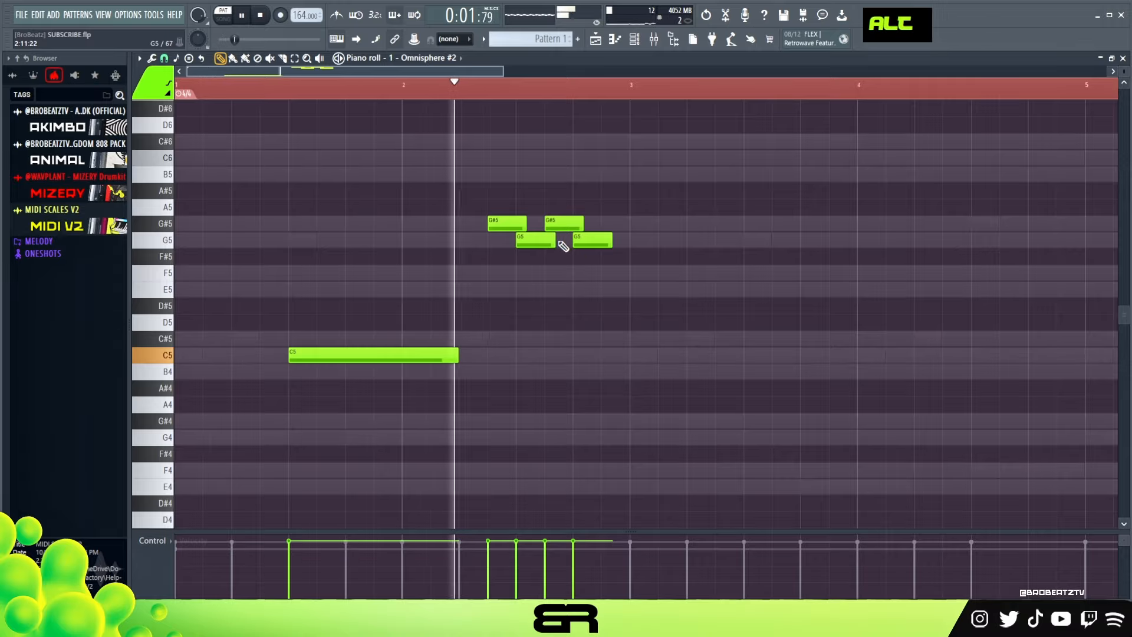
key("space")
key("space")
left_click(560, 242, "alt")
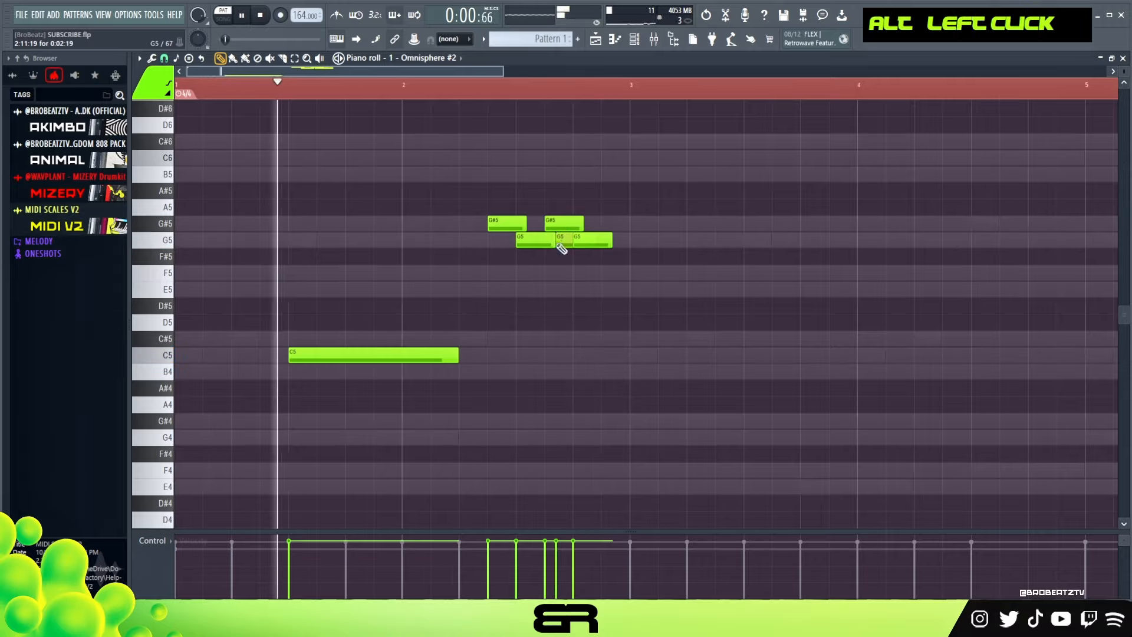
right_click(560, 242)
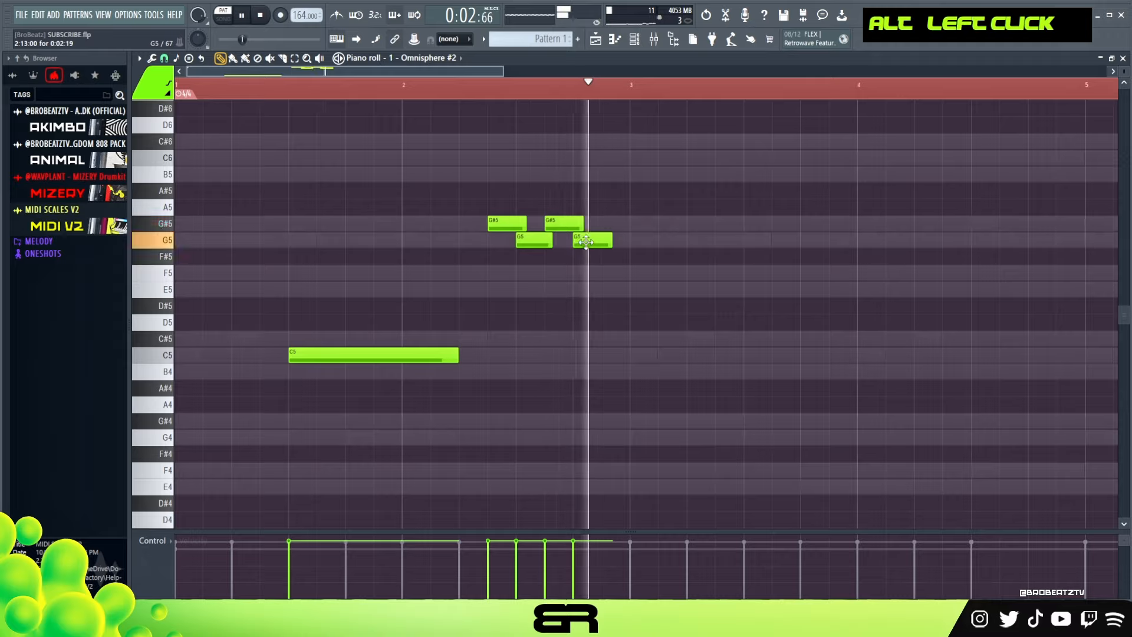
key("space")
key("space")
- Place a C5 note at the start of bar 3 and lengthen it to about 3.4 beats
right_click(642, 357)
left_click(646, 355)
left_click_drag(665, 356, 825, 357)
key("space")
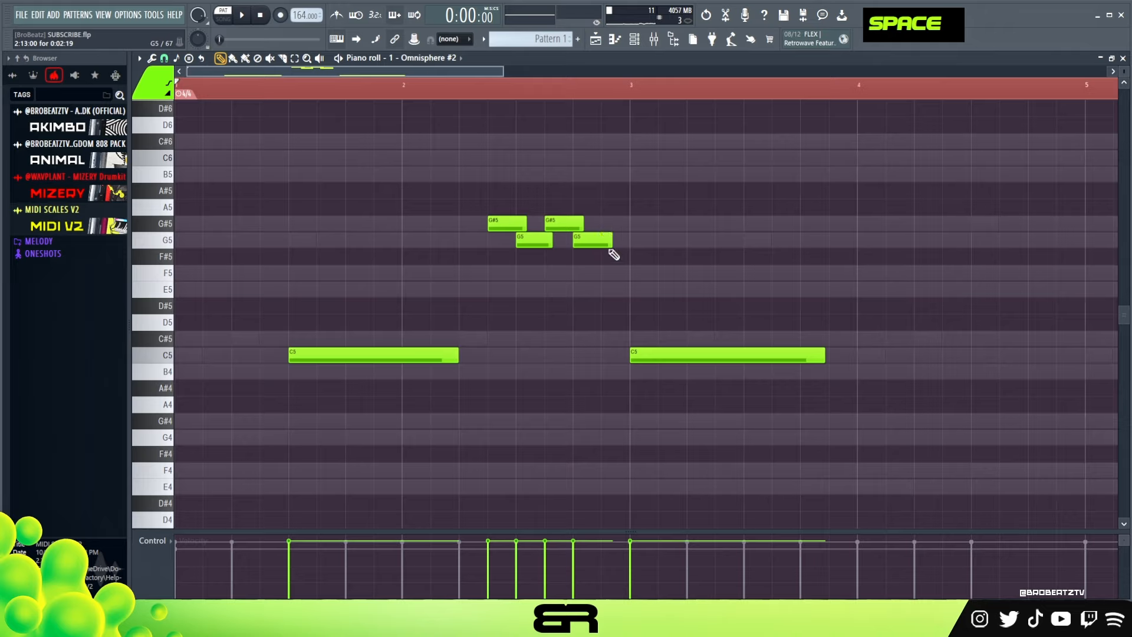
- Add a half-beat A#4 pickup note directly before bar 3's C5 note and play the phrase
left_click(672, 355, "ctrl")
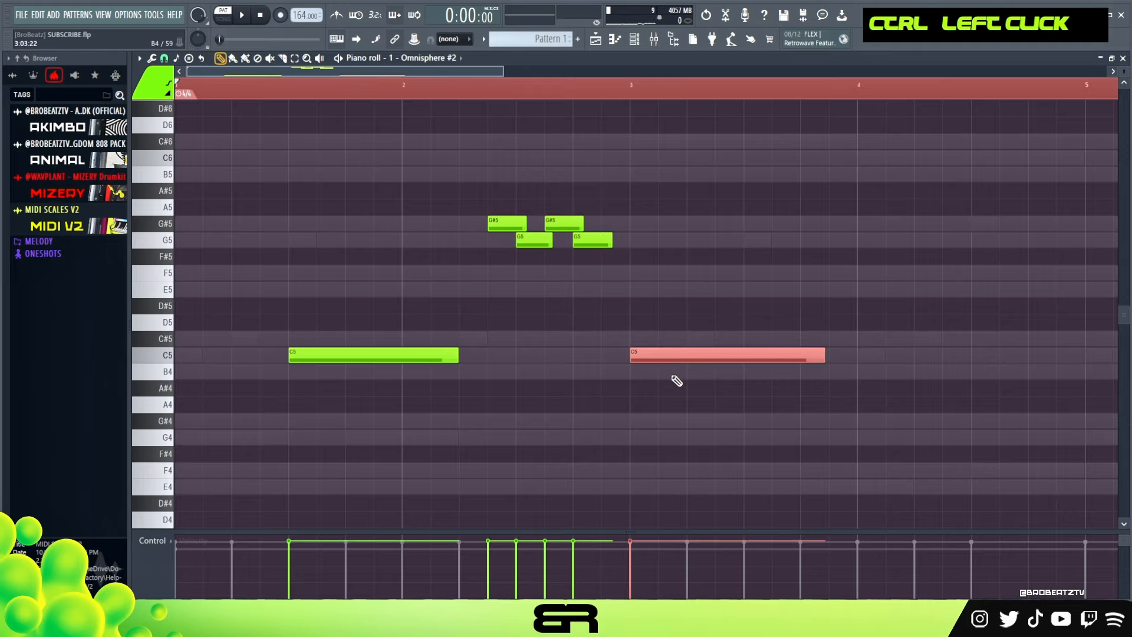
left_click_drag(664, 353, 635, 369, "shift")
key("shift+d")
key("space")
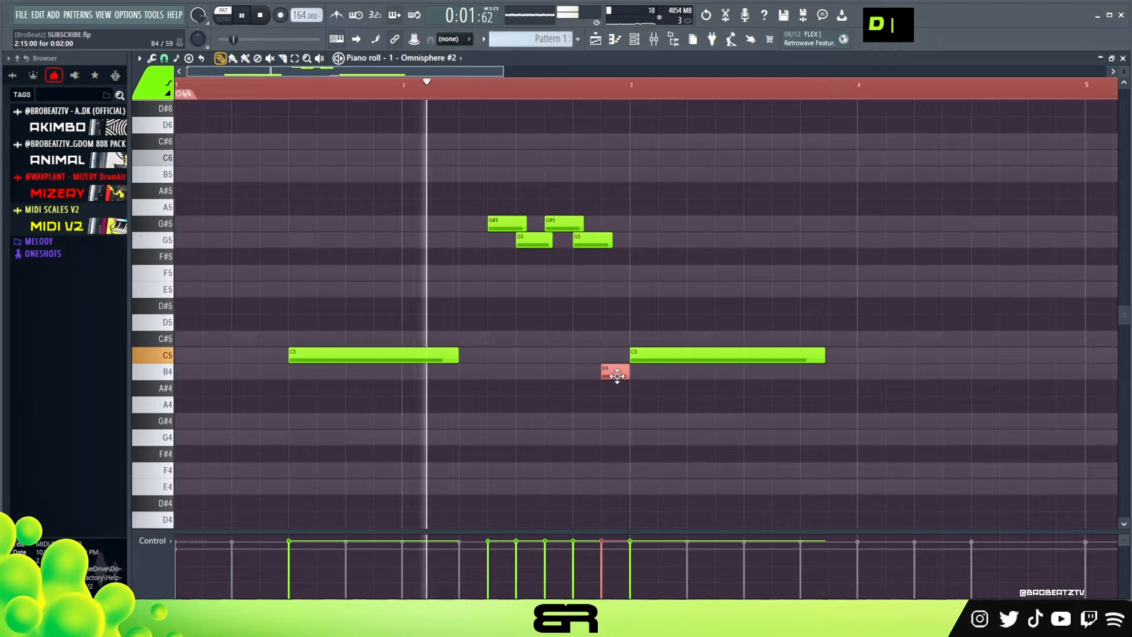
key("space")
left_click_drag(616, 372, 613, 386)
key("space")
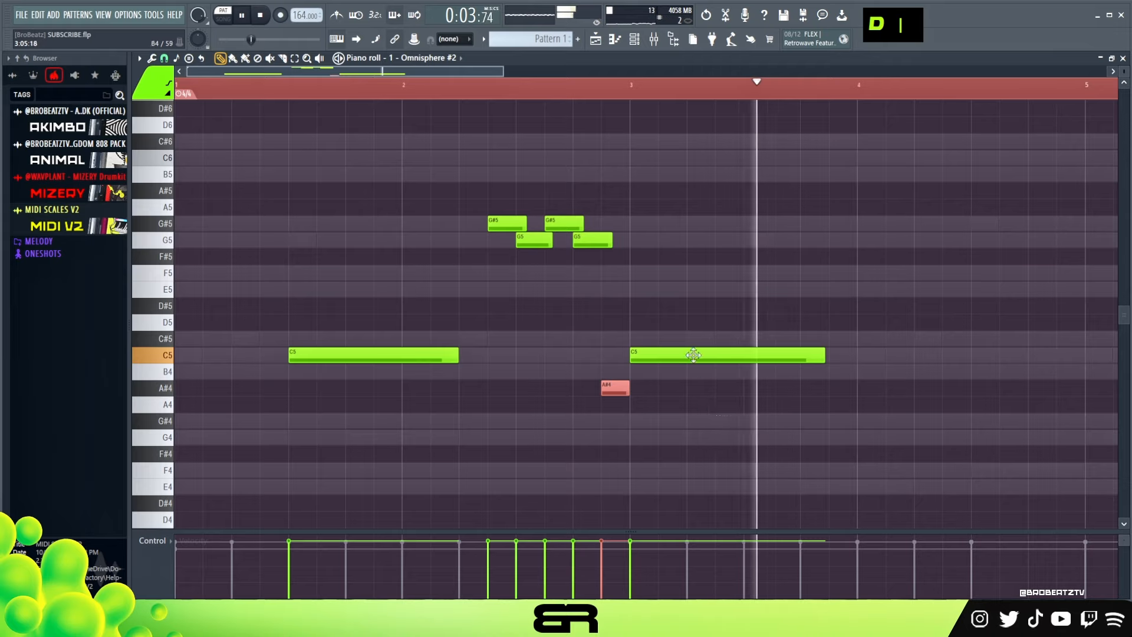
key("space")
- Try raising the A#4 pickup note step by step up to C5, then return it to A#4 and deselect it
left_click_drag(501, 68, 531, 68)
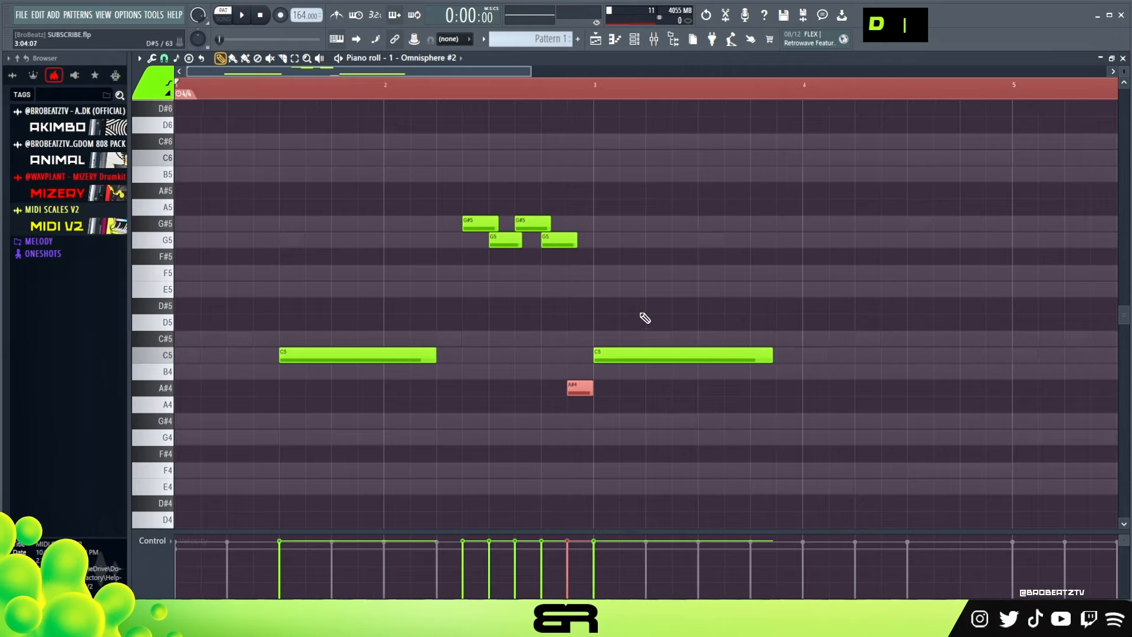
right_click(676, 325)
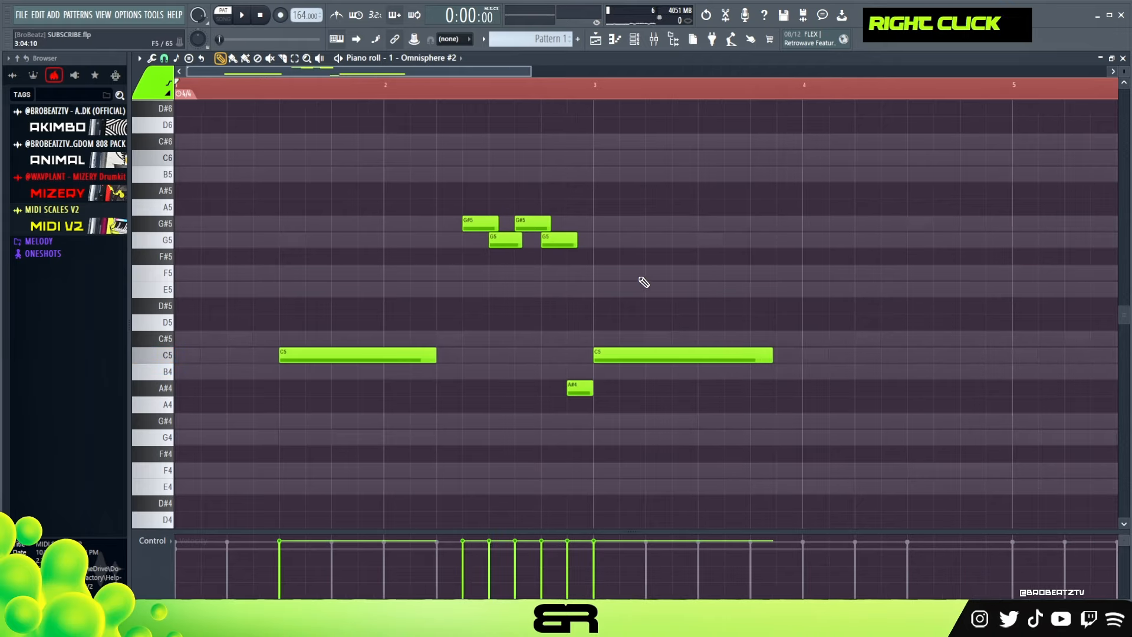
left_click(583, 390, "ctrl")
key("shift+Up")
key("shift+Down")
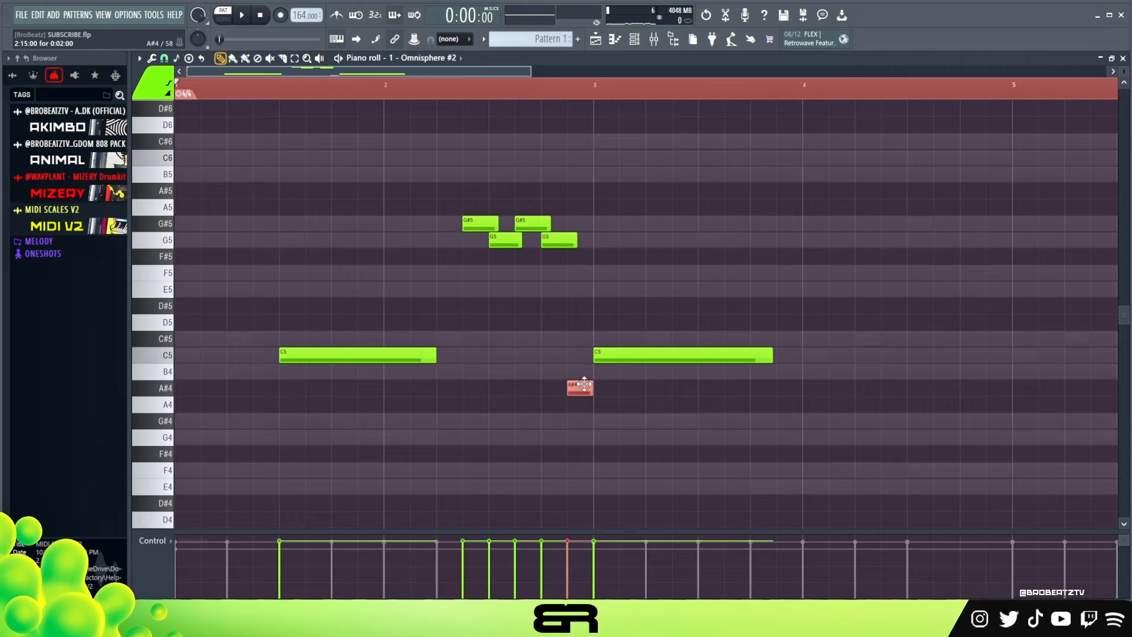
right_click(577, 334)
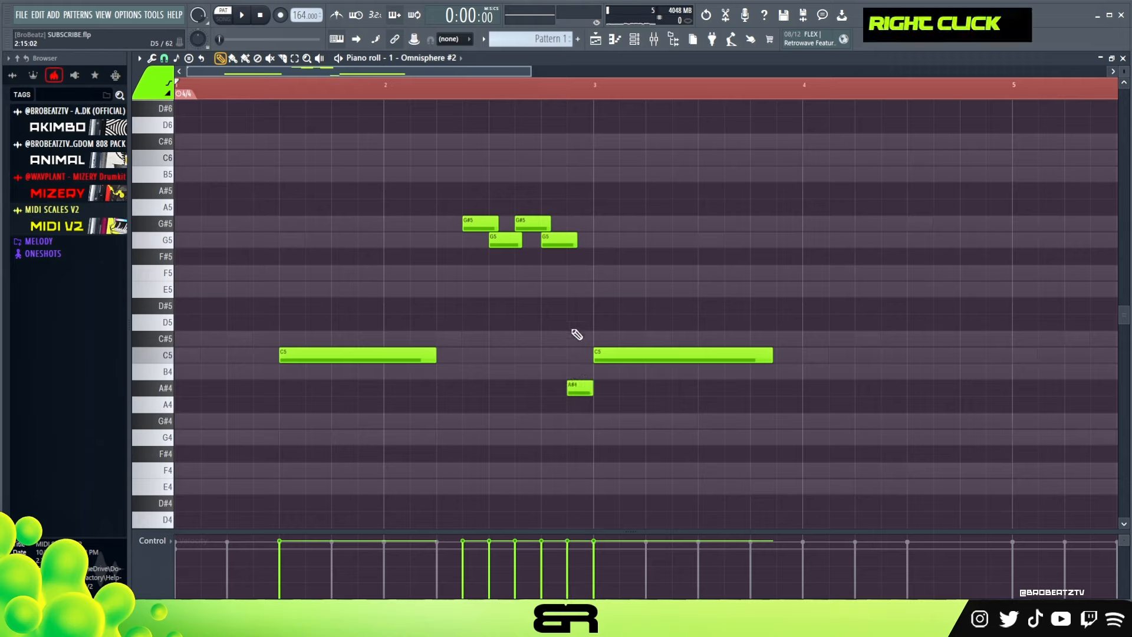
left_click(578, 386, "ctrl")
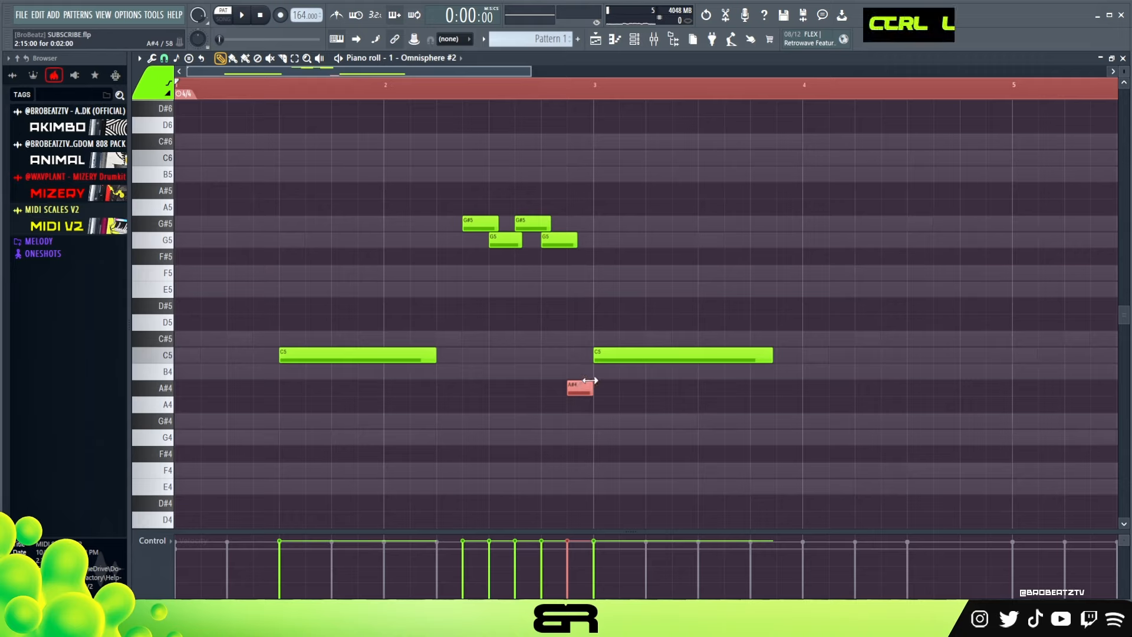
key("shift+Up")
key("shift+Up")
key("shift+Up")
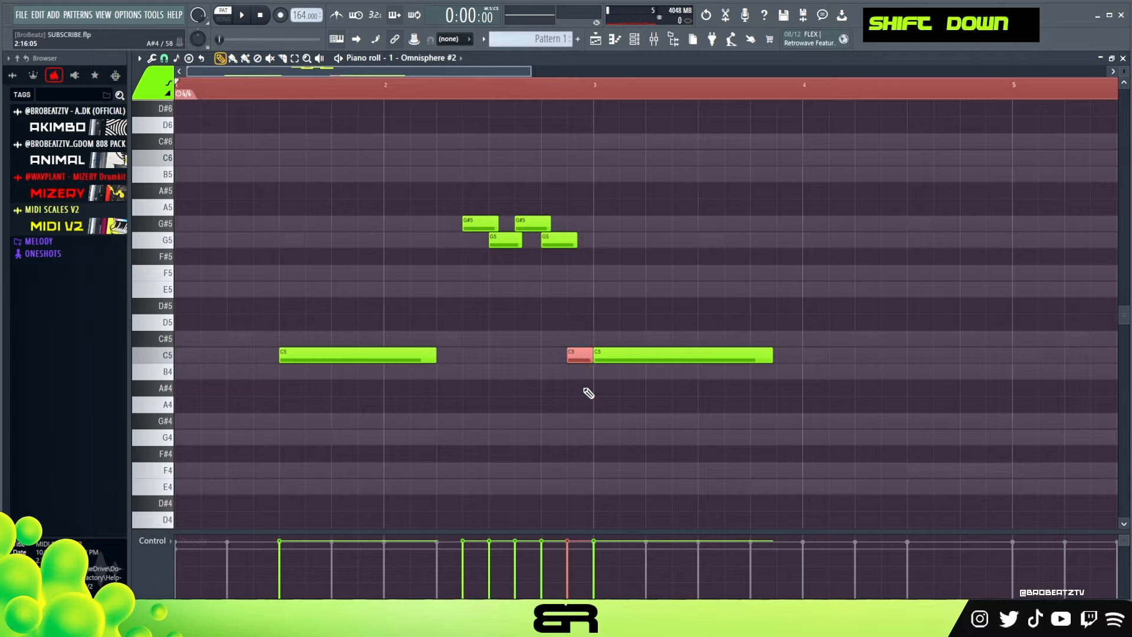
key("shift+Down")
left_click_drag(544, 364, 614, 412)
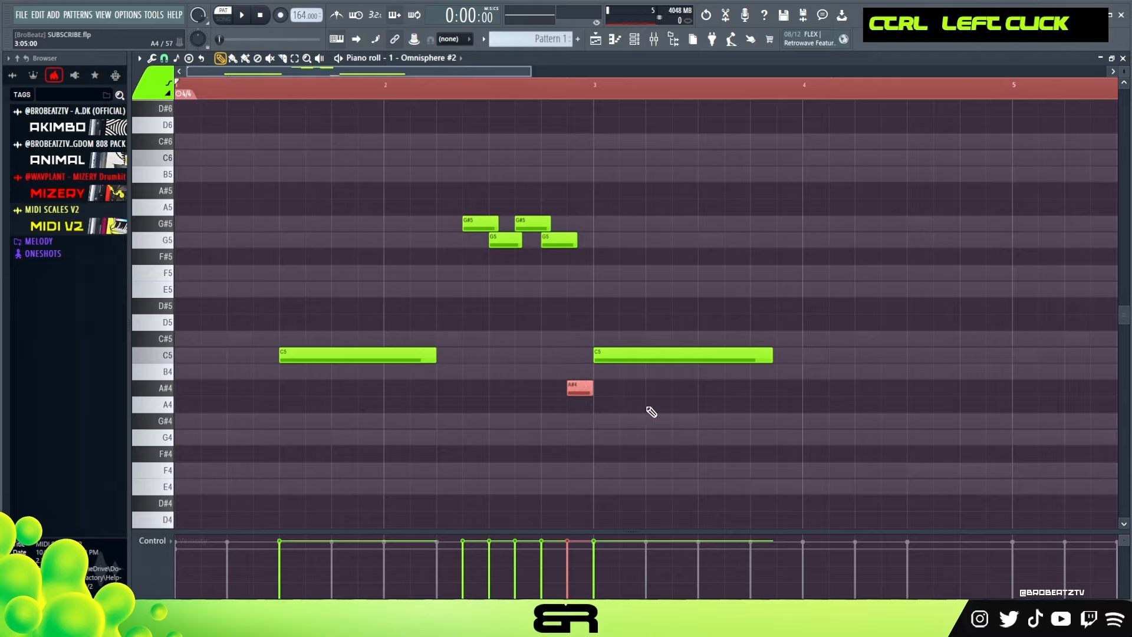
right_click(652, 408)
- Clear the timeline selection and play the flute part from the start
double_click(619, 94)
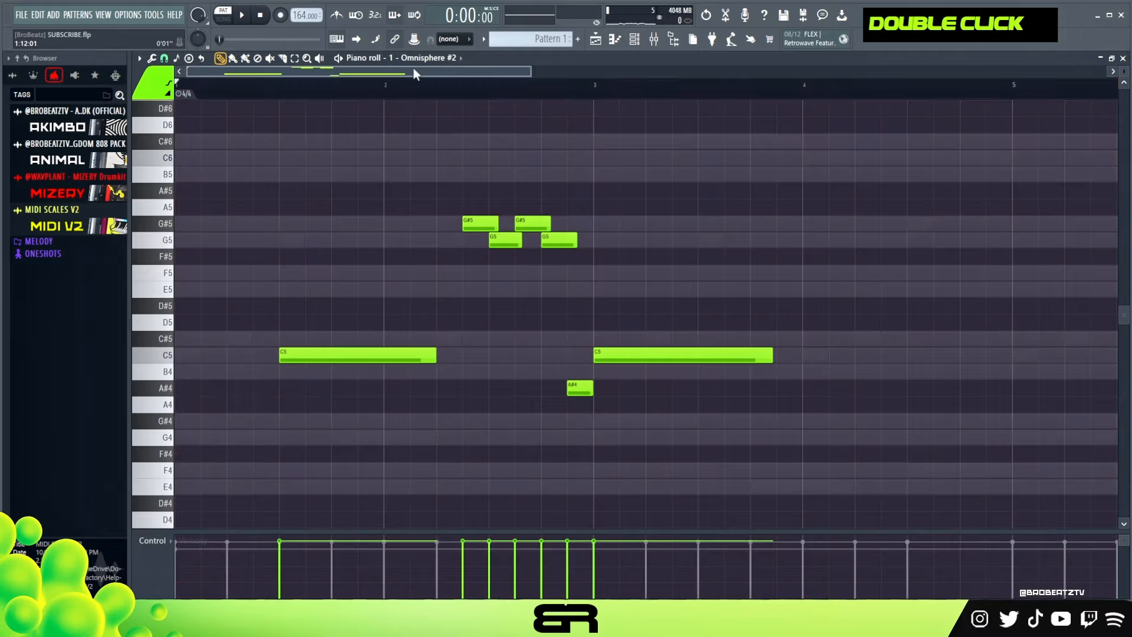
left_click_drag(535, 72, 627, 89)
left_click_drag(637, 166, 300, 431)
right_click(474, 418)
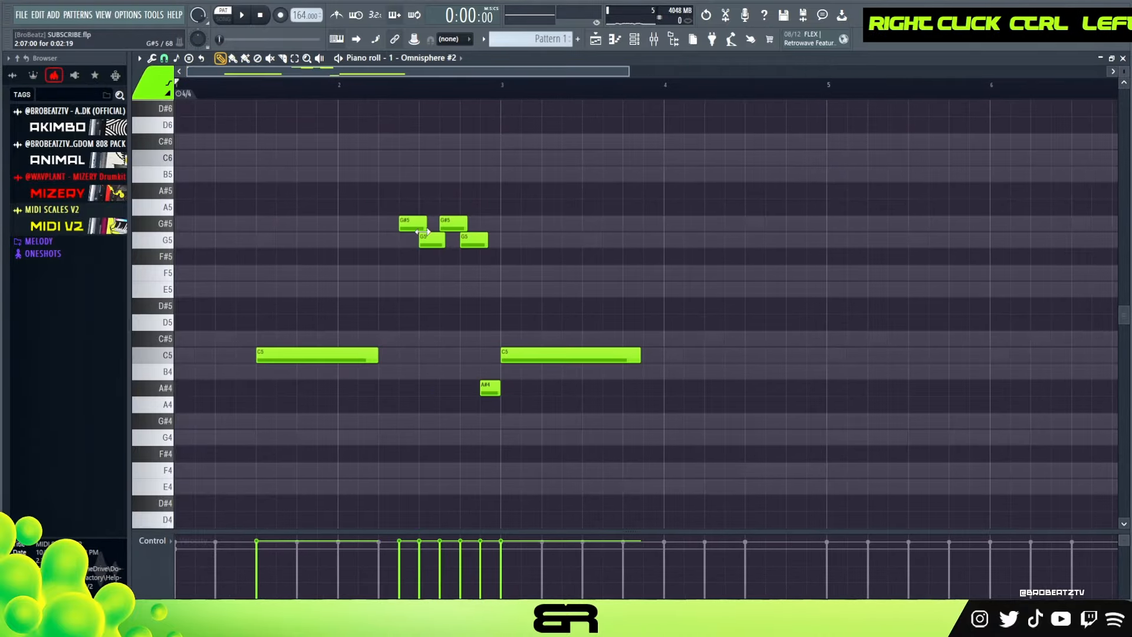
key("space")
key("space")
- Copy the A#4 pickup and C5 notes so the long copy starts on bar 4's beat 3, raise it to C#5, and play
left_click_drag(563, 325, 699, 390)
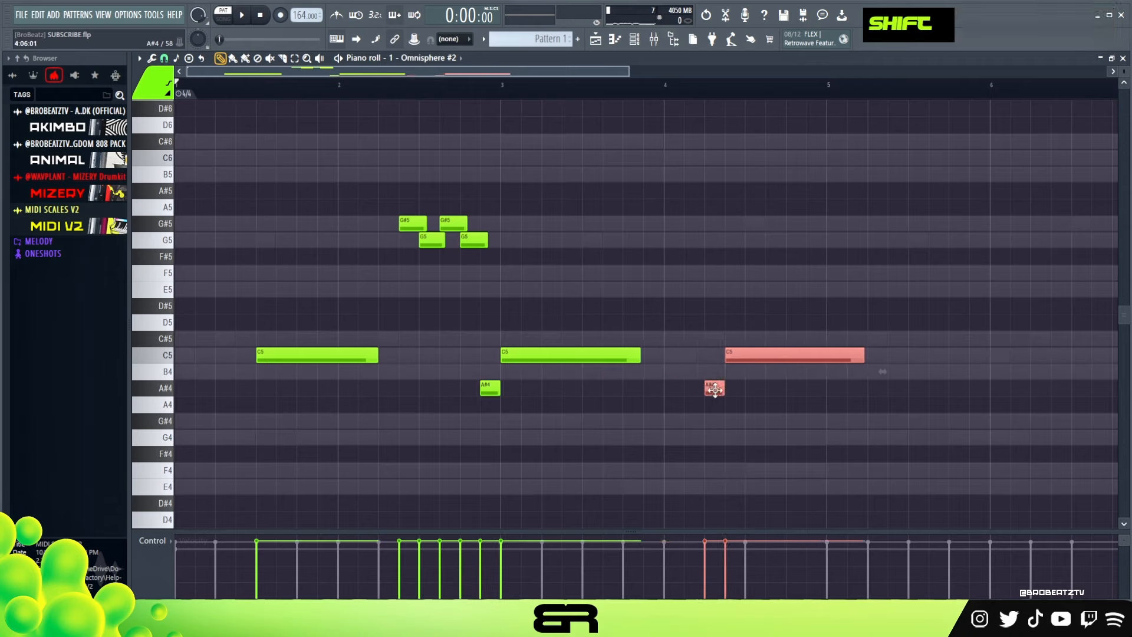
left_click(794, 357, "ctrl")
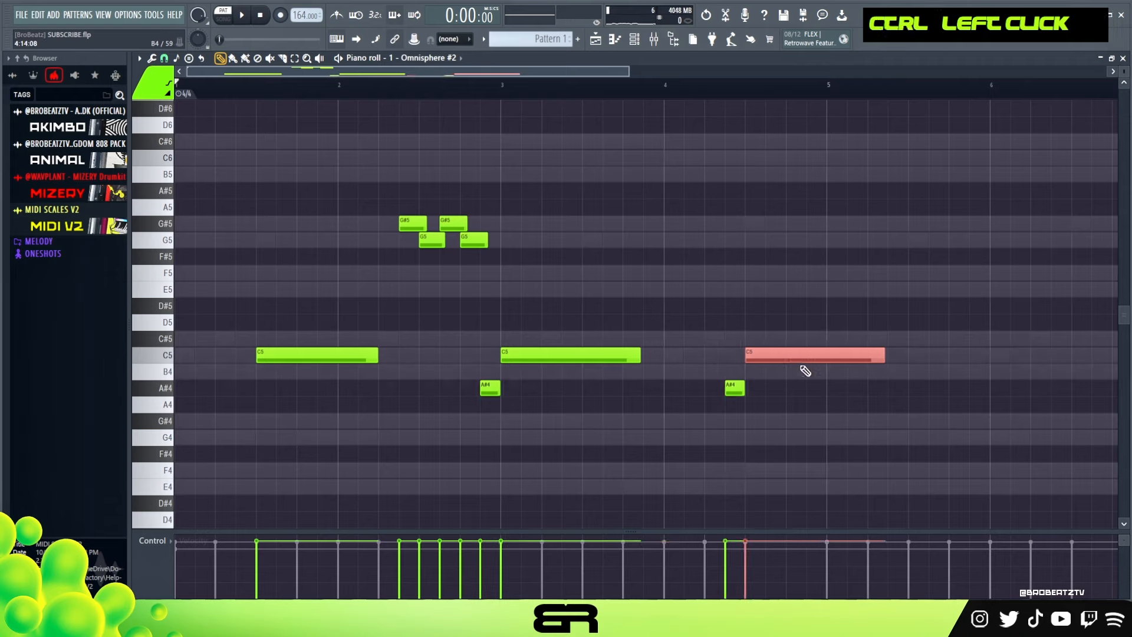
left_click_drag(801, 353, 803, 335)
key("space")
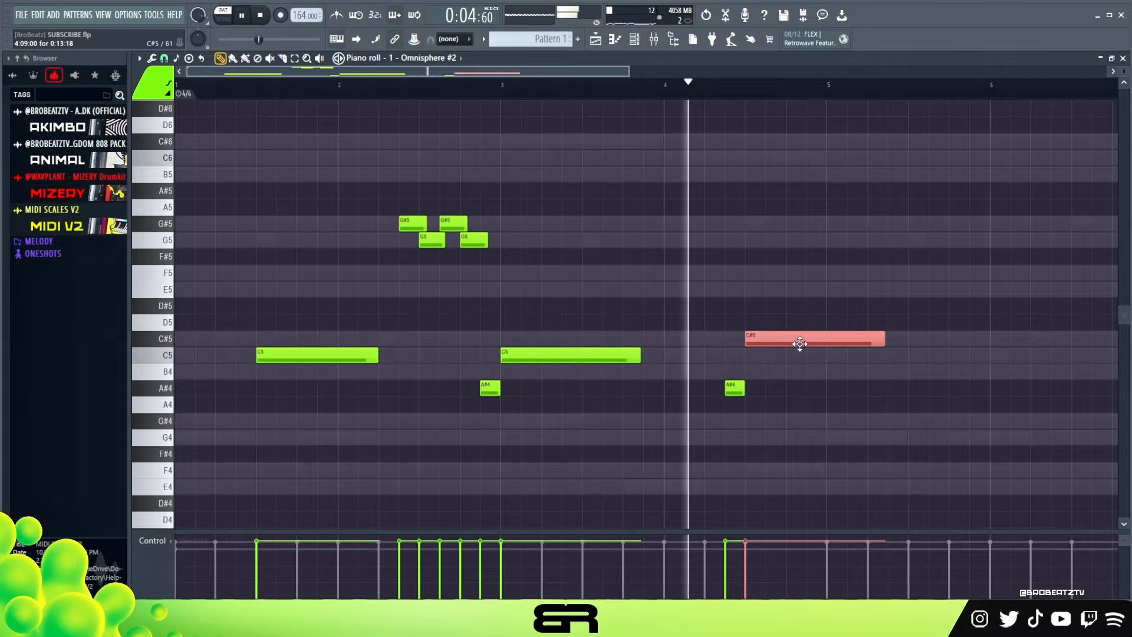
- Raise the long copied note after bar 4's A#4 pickup from C#5 to E5 and play from the pickup
key("space")
key("shift+Up")
key("shift+Up")
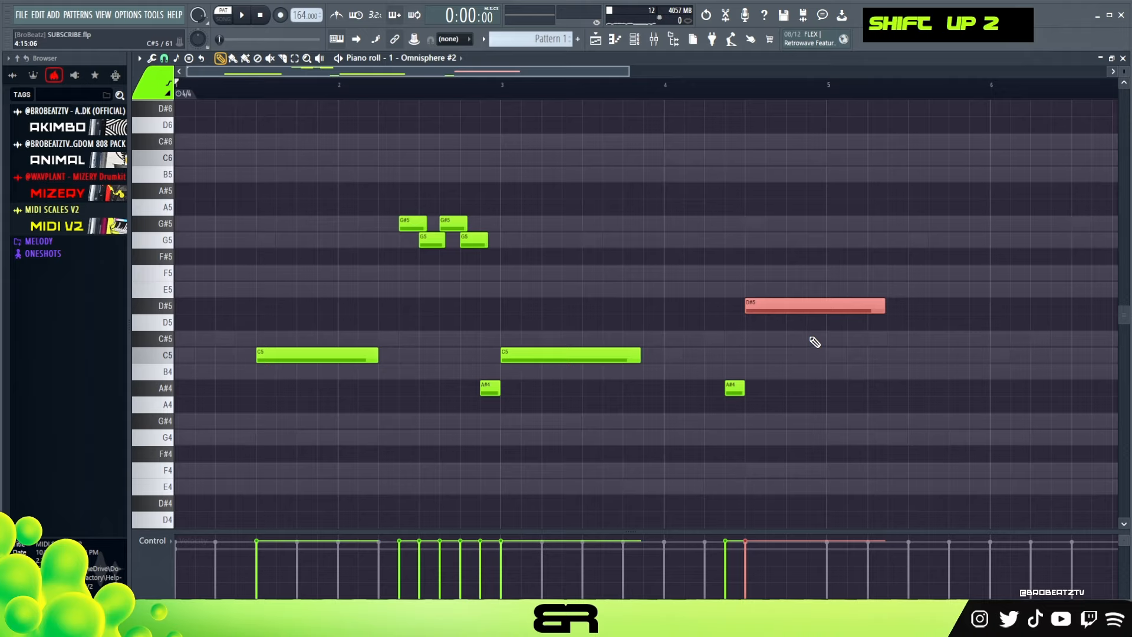
key("shift+Up")
left_click(725, 86)
key("space")
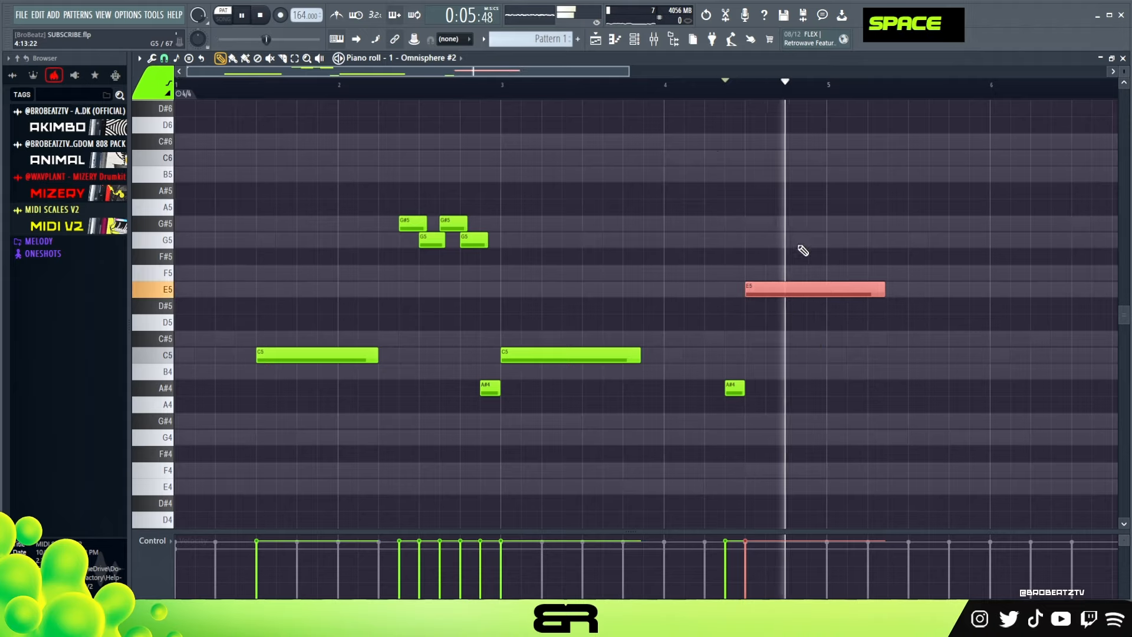
- Lower bar 4's long note to D#5, play it, and shorten it so it ends at bar 5
key("space")
key("shift+Down")
key("space")
key("space")
right_click(861, 382)
left_click_drag(879, 310, 825, 316)
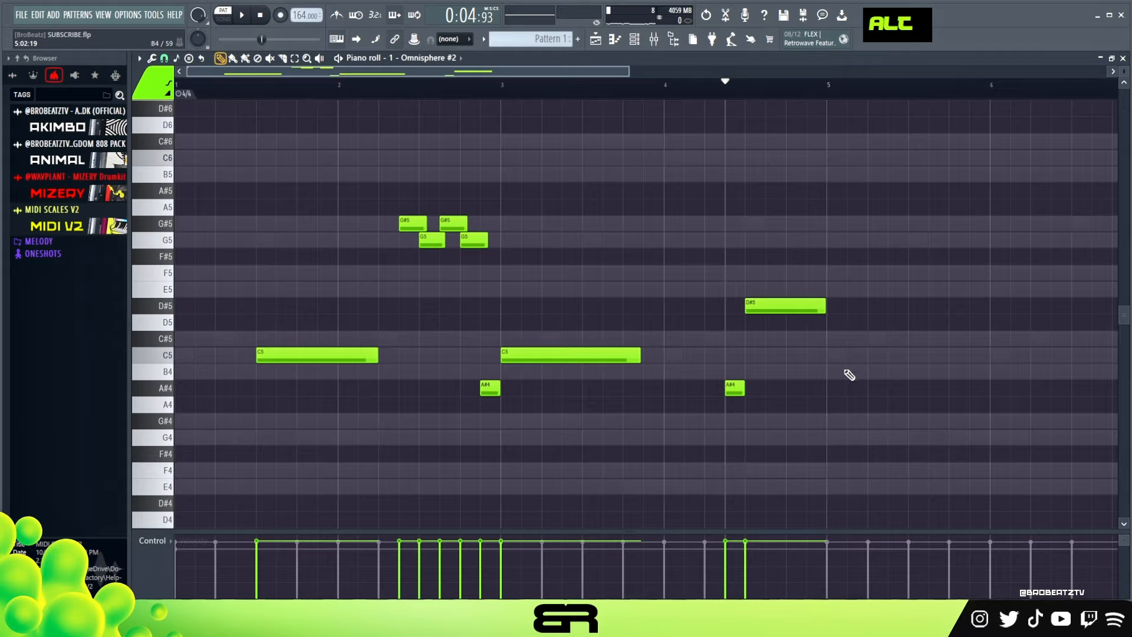
- Copy the whole four-bar flute phrase into bars 5 to 8 and play it
left_click_drag(625, 72, 812, 74)
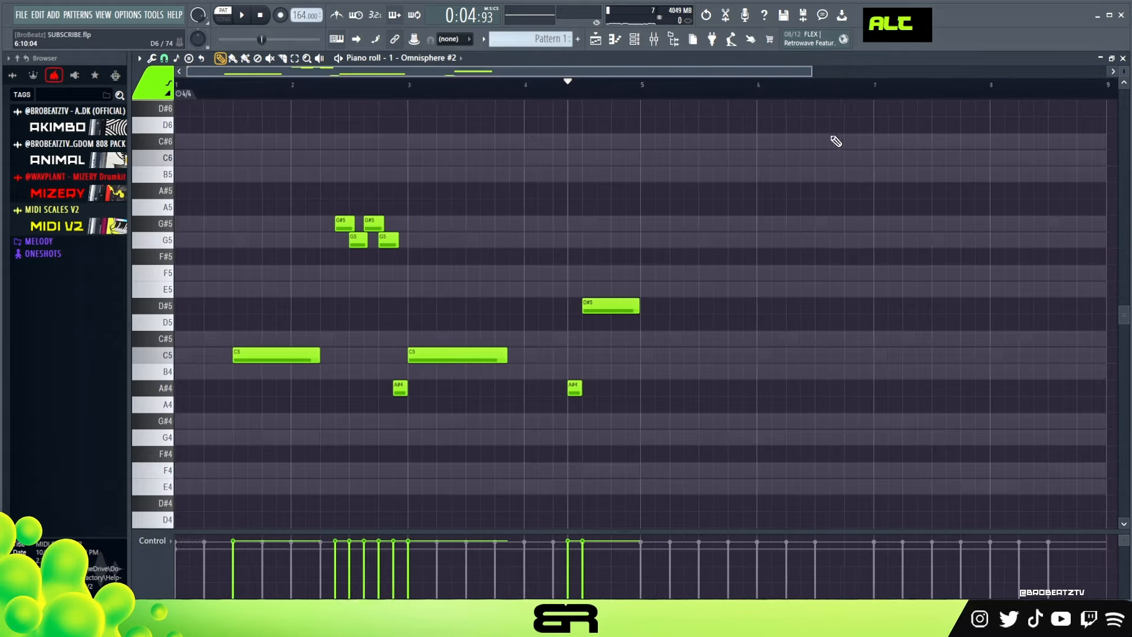
left_click_drag(702, 167, 248, 450)
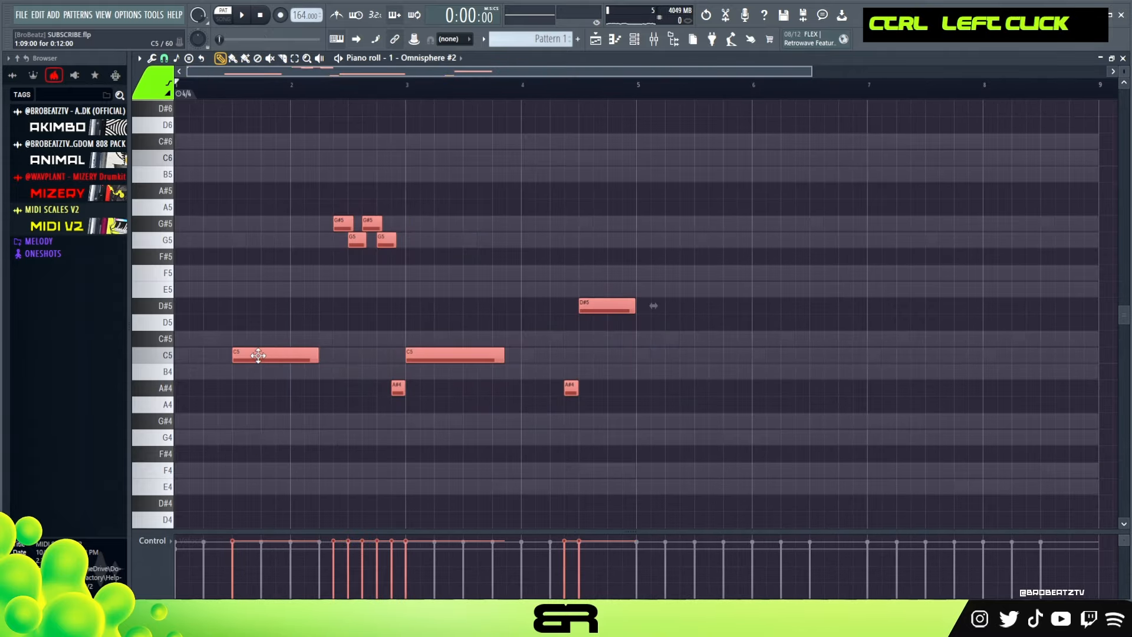
left_click_drag(255, 354, 715, 346)
key("shift+space")
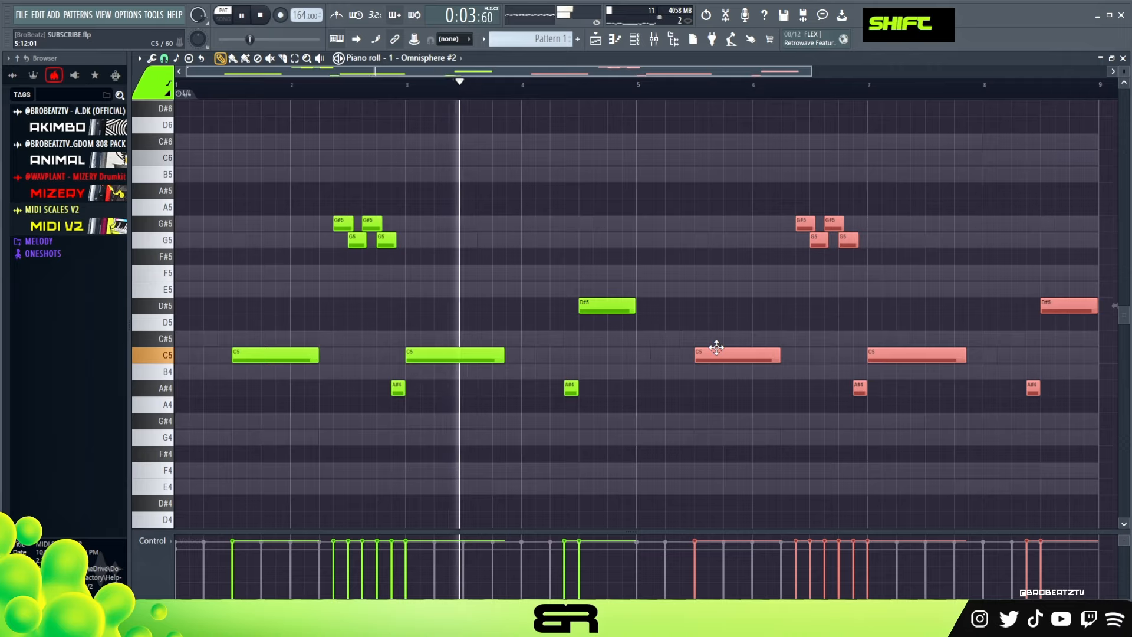
right_click(720, 336)
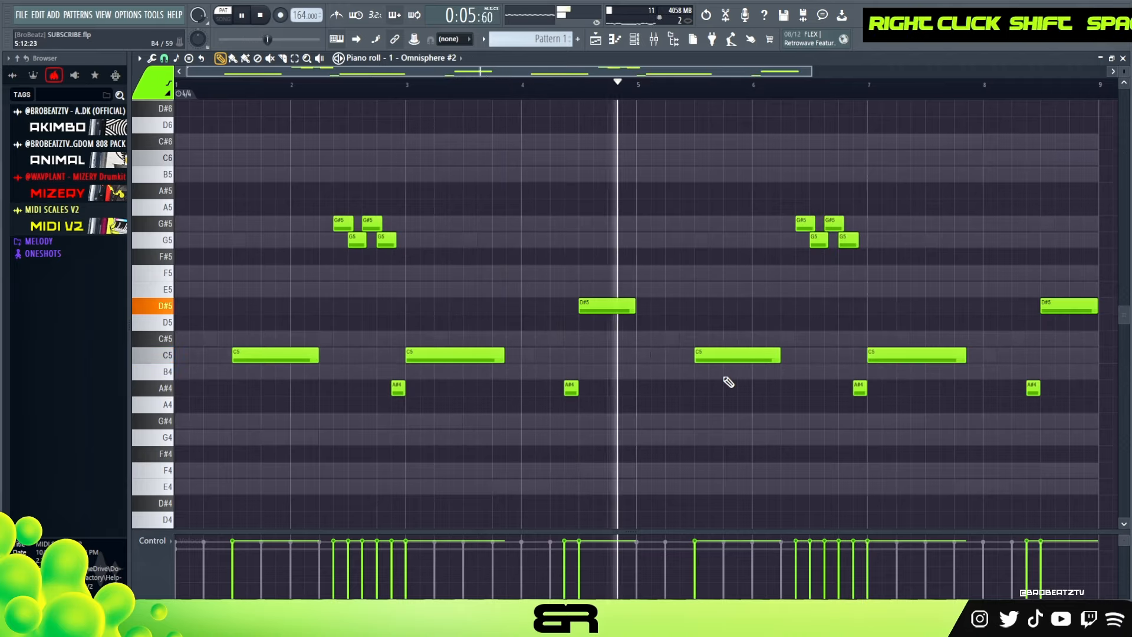
key("space")
- Move the C5 note on bar 5's beat 3 down to G4 and add a short G#4 note just before bar 6
left_click_drag(727, 362, 761, 438)
key("space")
key("space")
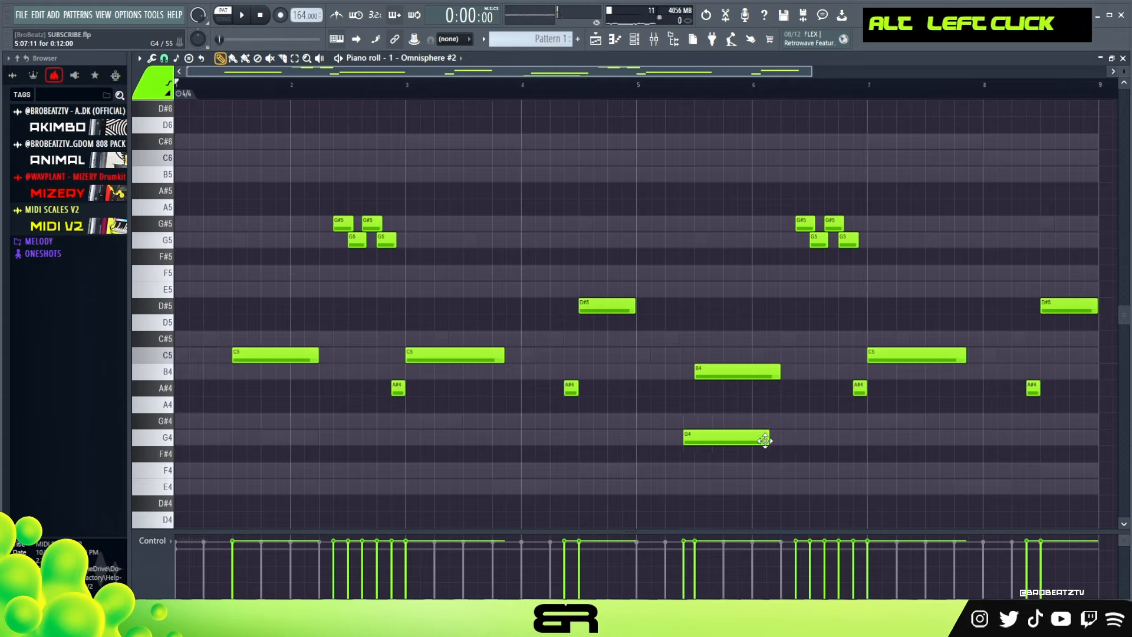
key("ctrl+z")
left_click_drag(714, 371, 771, 425)
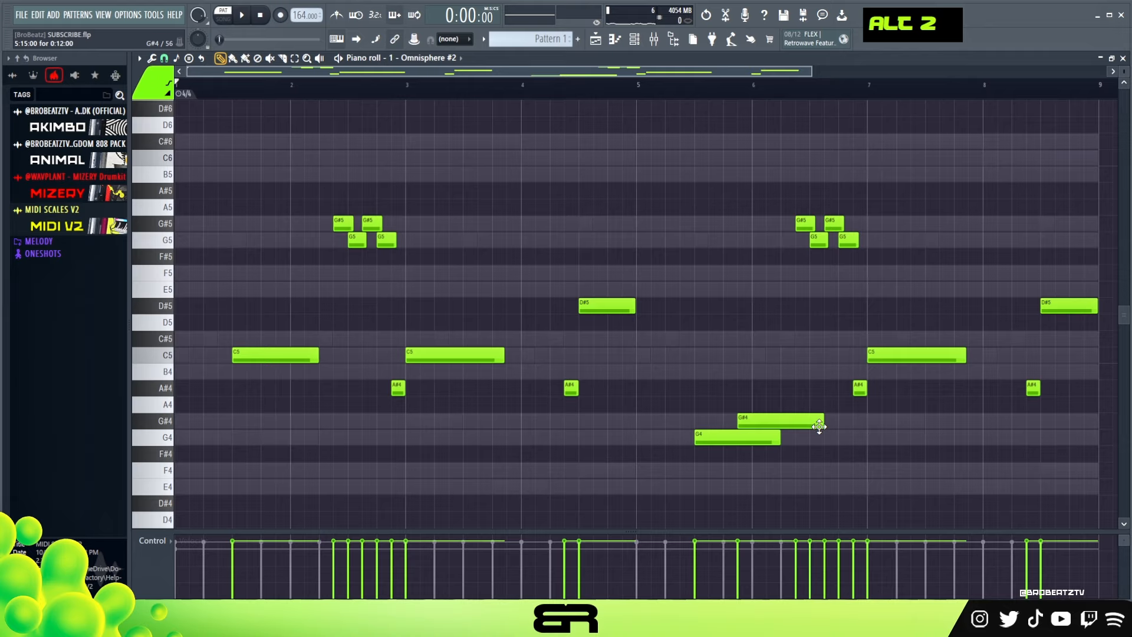
left_click(820, 425, "alt")
scroll(867, 139, "up", 4)
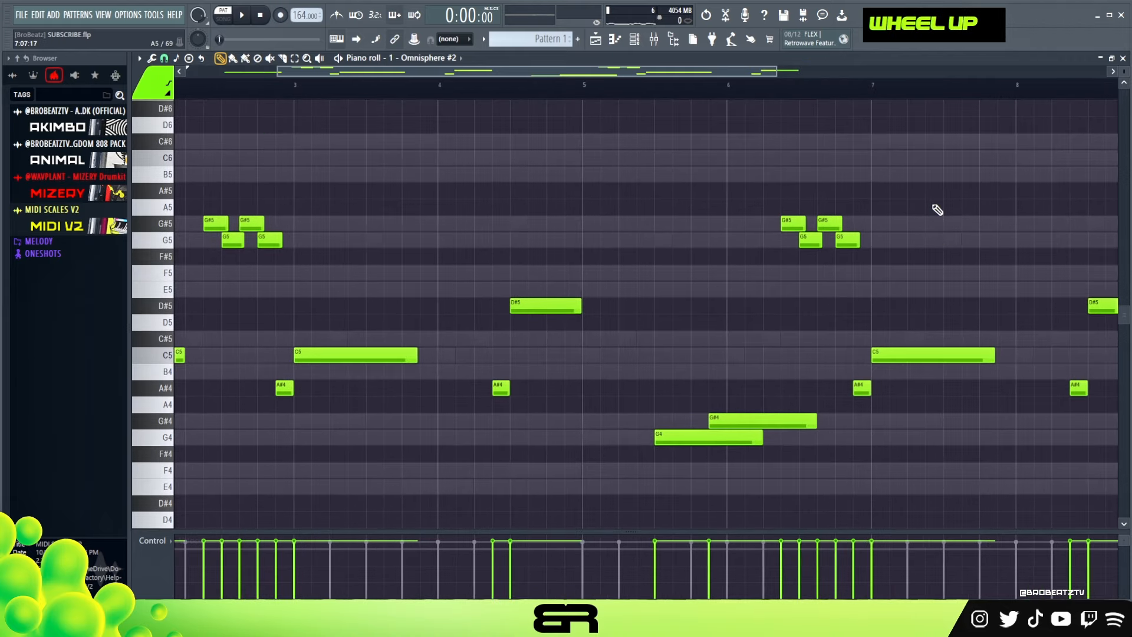
left_click_drag(684, 71, 745, 71)
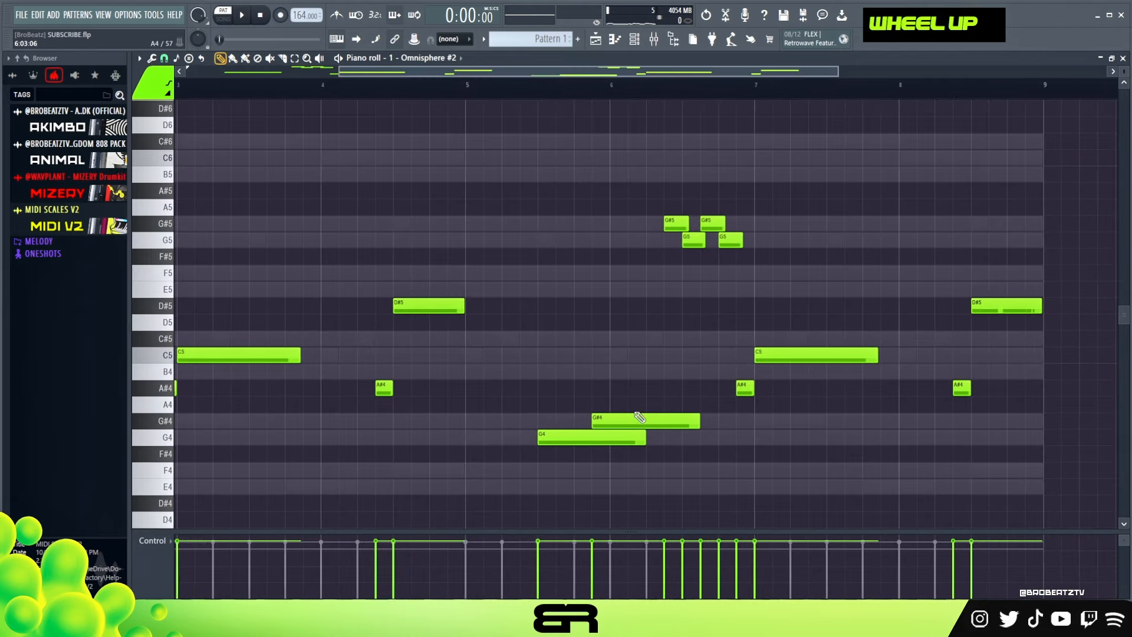
left_click_drag(693, 425, 621, 425)
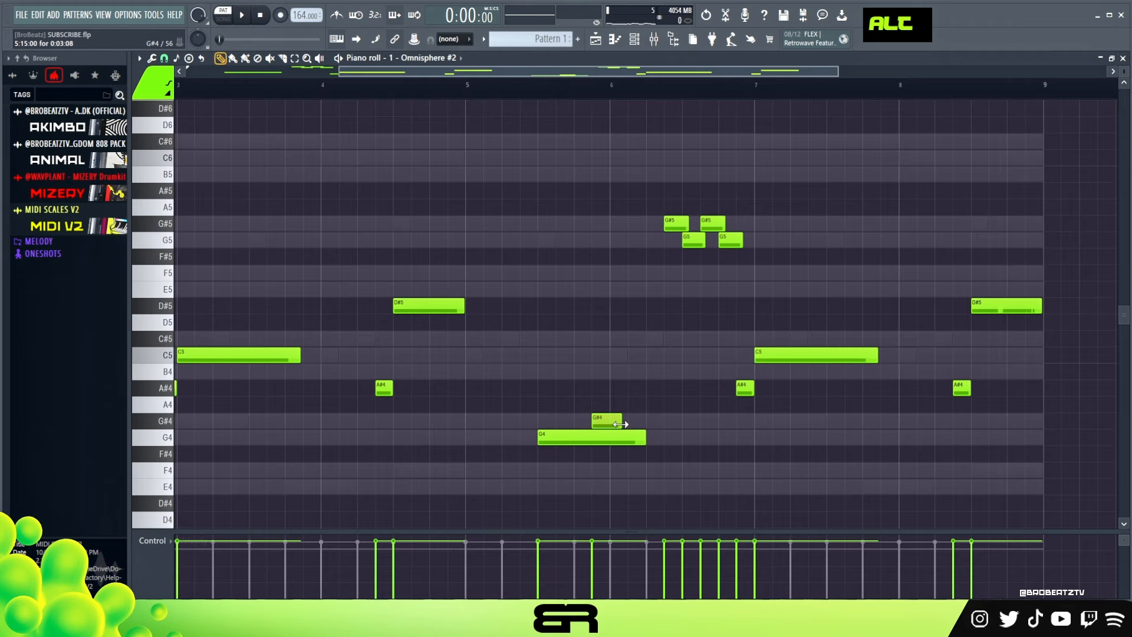
- Add a C5 at bar 6's start and a short D#5 on beat 2, and trim bar 5's G4 to the G#4's start
left_click(248, 358, "ctrl")
left_click_drag(247, 357, 656, 354, "shift")
left_click(409, 305, "ctrl")
left_click_drag(409, 305, 668, 311, "shift")
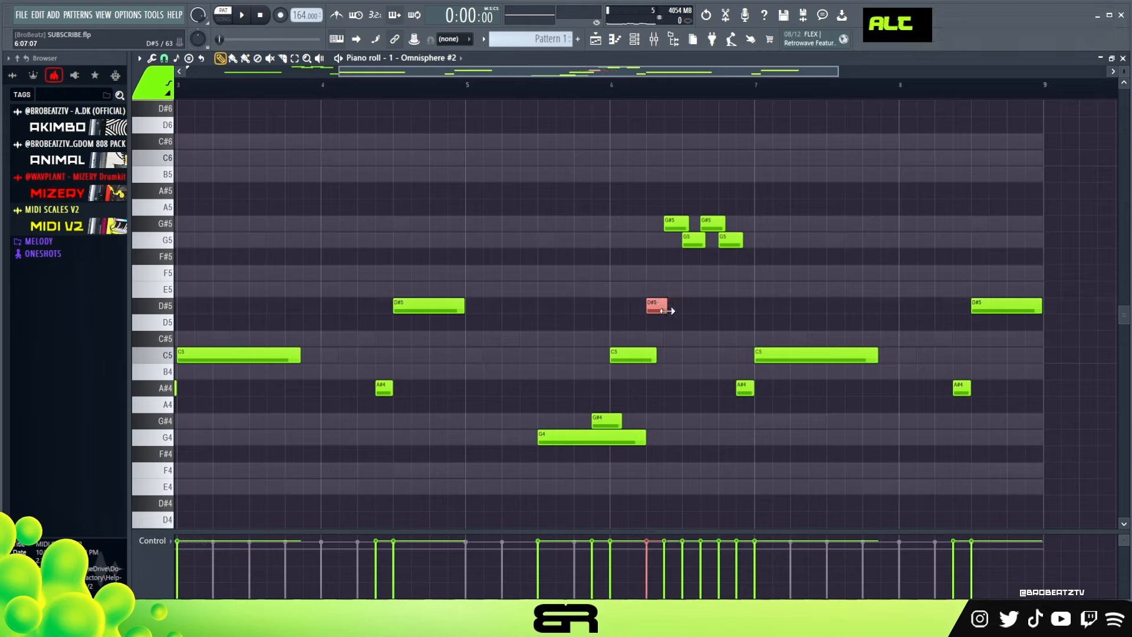
left_click_drag(642, 437, 597, 439, "alt")
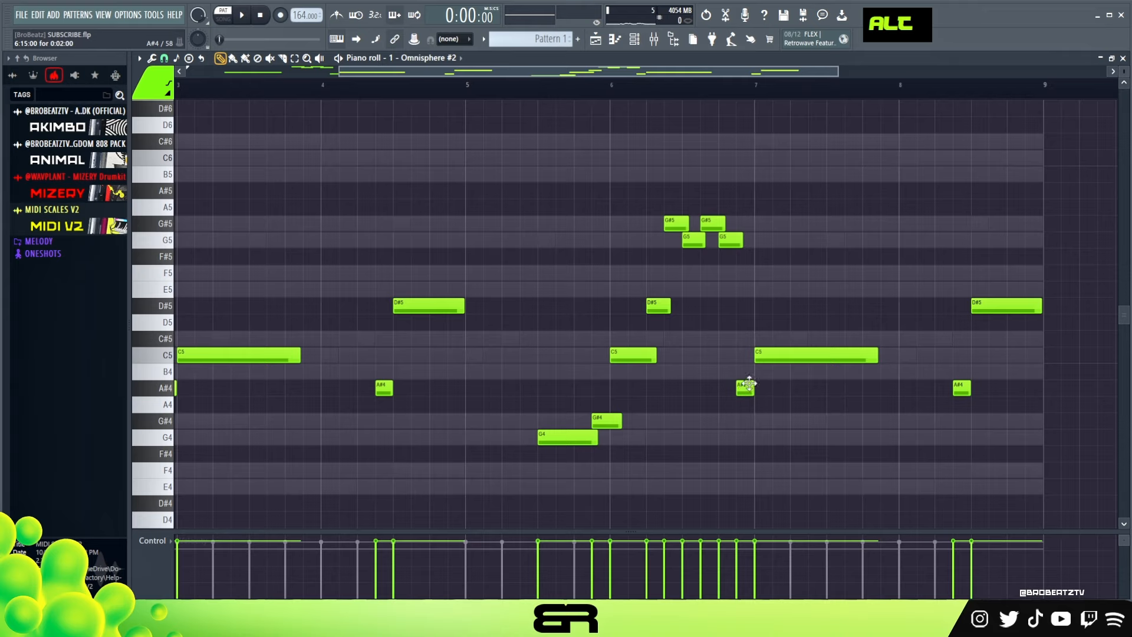
- Delete the A#4 pickup before bar 7 and lengthen bar 6's last G5 note to reach bar 7
right_click(748, 384)
left_click(747, 242, "alt")
right_click(751, 244)
left_click_drag(741, 246, 757, 249, "alt")
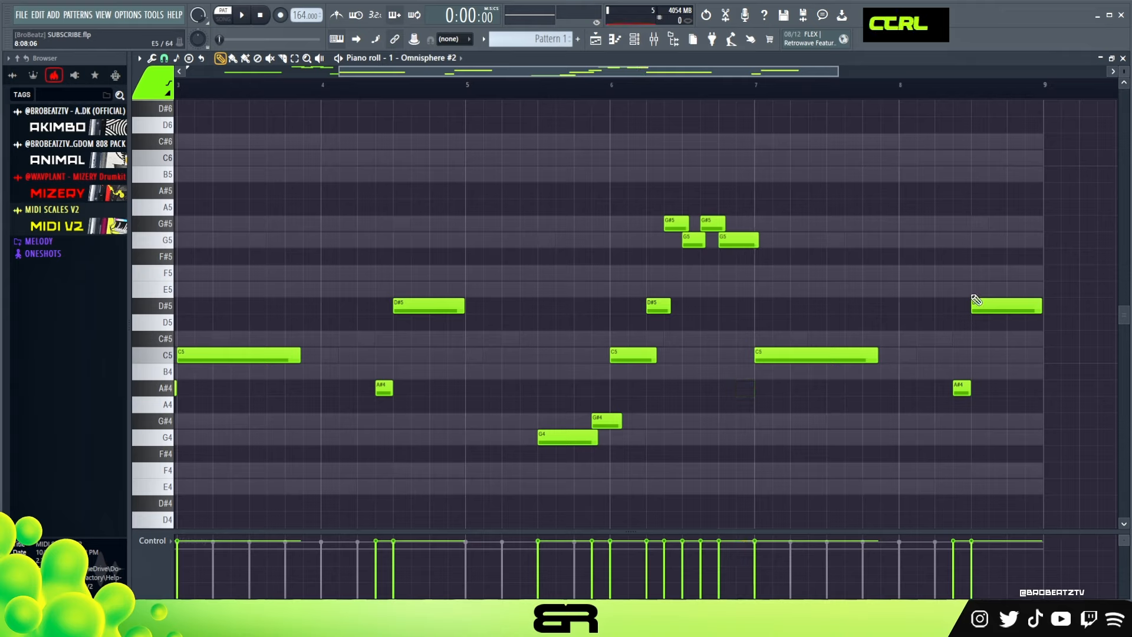
- Replace bar 8's A#4 and D#5 notes with a short G#5 and a longer G5, and play the part
right_click(976, 301)
right_click(968, 387)
left_click_drag(772, 203, 1039, 265, "ctrl")
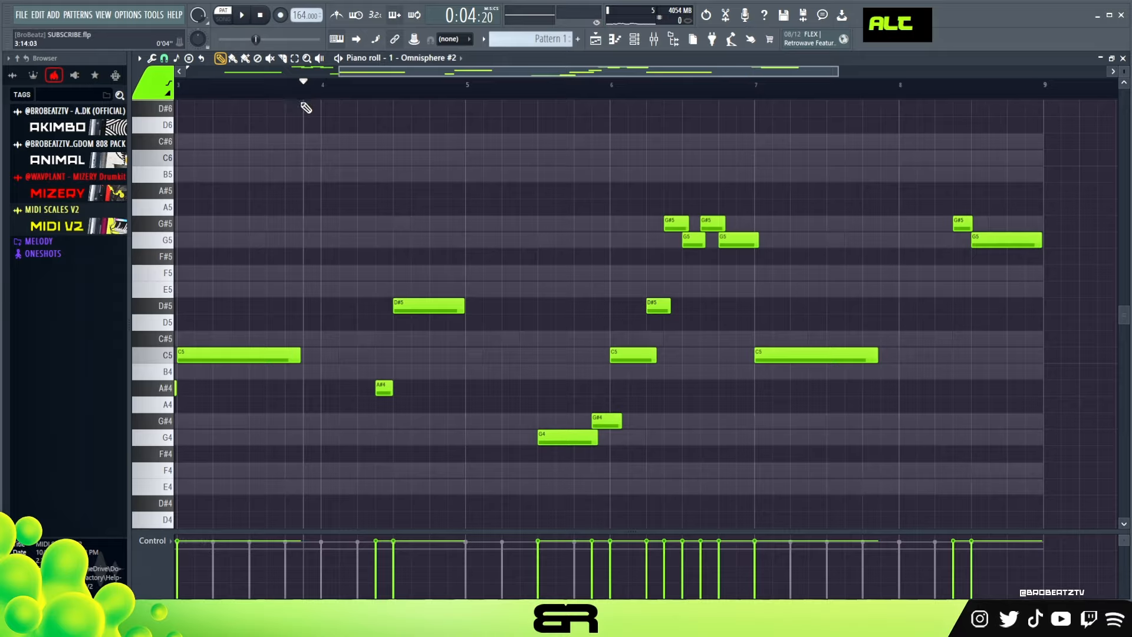
key("space")
right_click(419, 425)
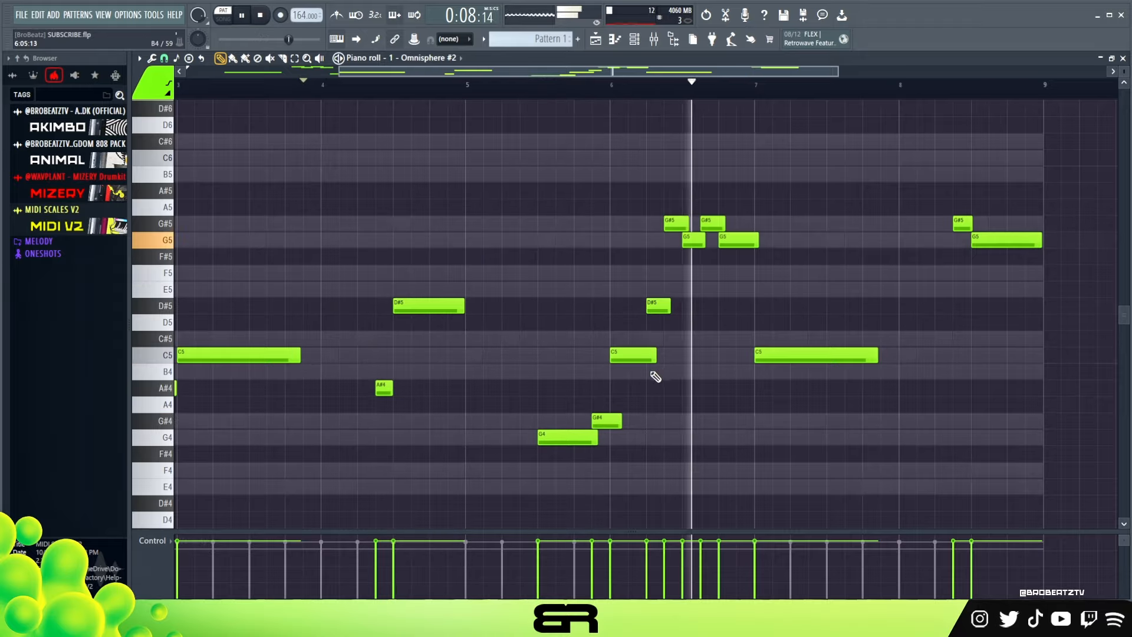
- Shorten bar 5's G#4 and bar 6's C5 and first G#5 to reduce their overlaps, playing the phrase back
key("space")
left_click_drag(620, 425, 610, 424, "alt")
left_click_drag(656, 350, 652, 352, "alt")
key("space")
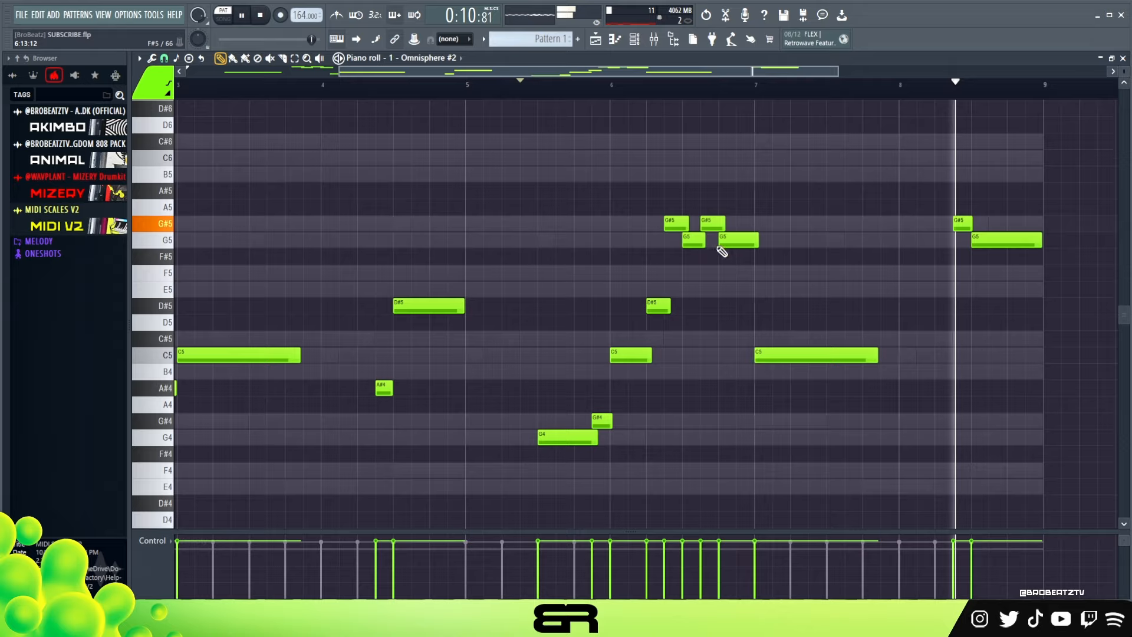
key("space")
left_click_drag(686, 225, 675, 226, "alt")
key("space")
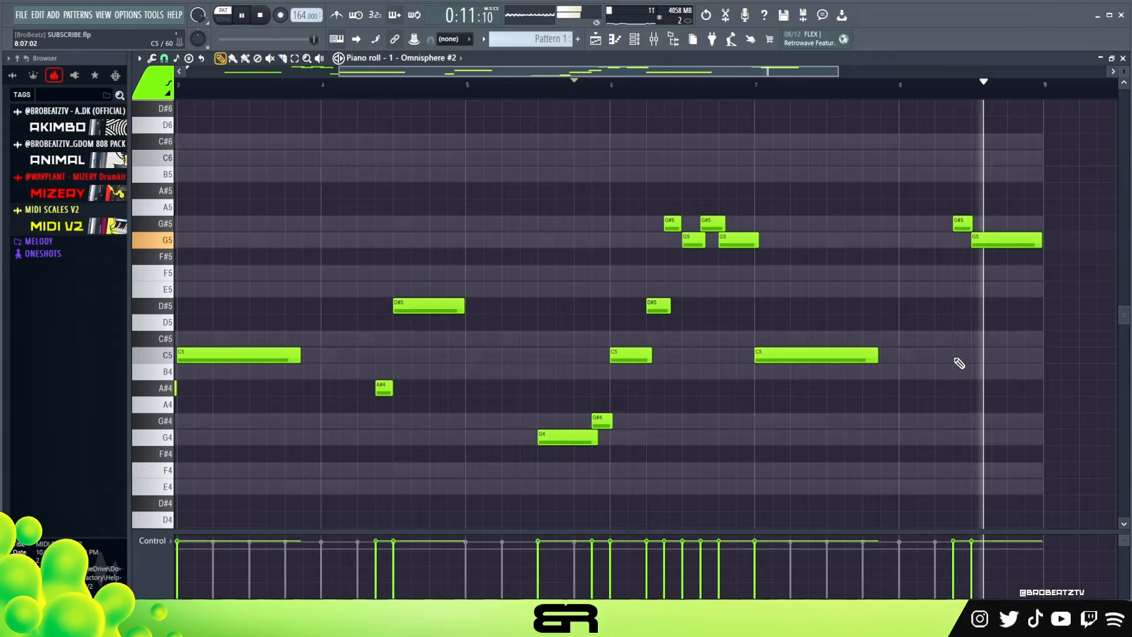
key("space")
- Show all eight bars of the flute part and copy the notes of the first Omnisphere channel
right_click(551, 174, "ctrl")
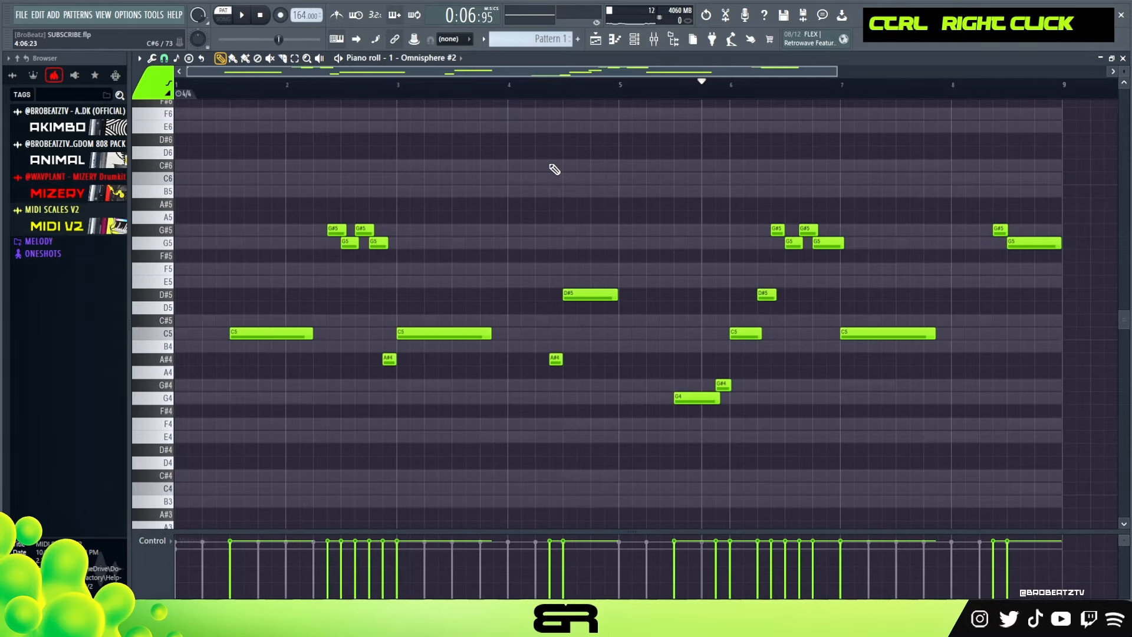
left_click(202, 87)
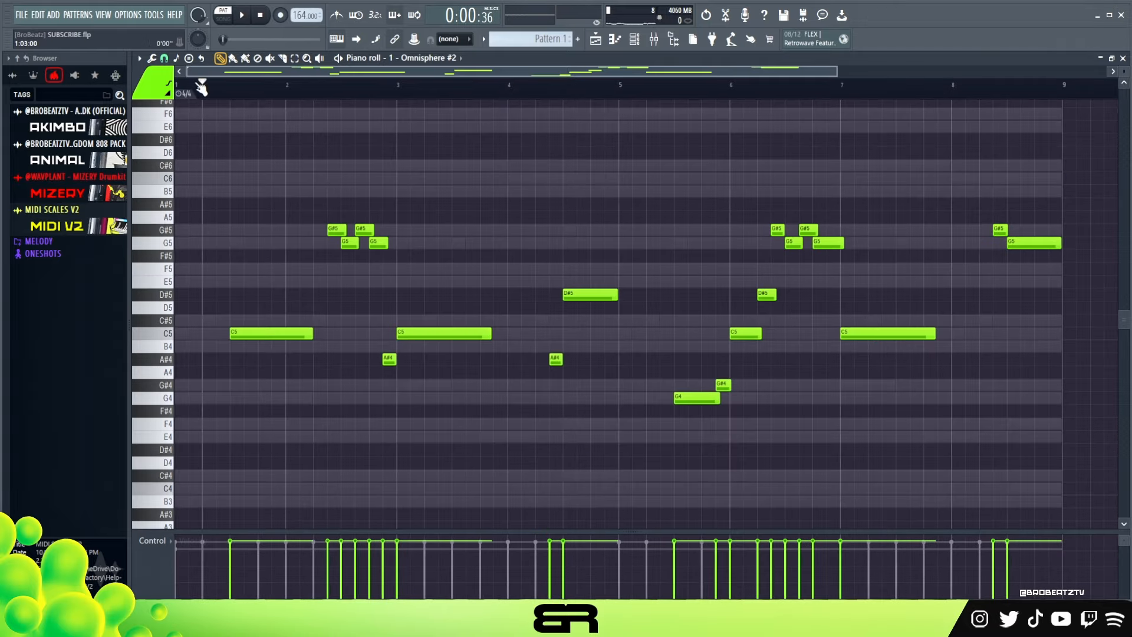
left_click(636, 41)
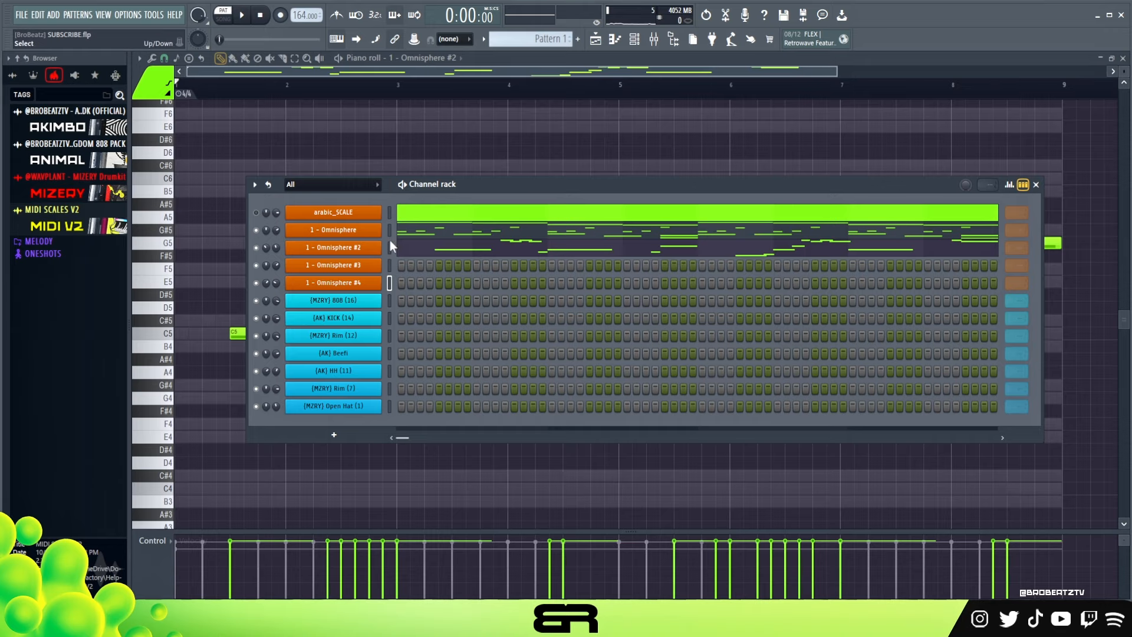
right_click(361, 234)
left_click(507, 243)
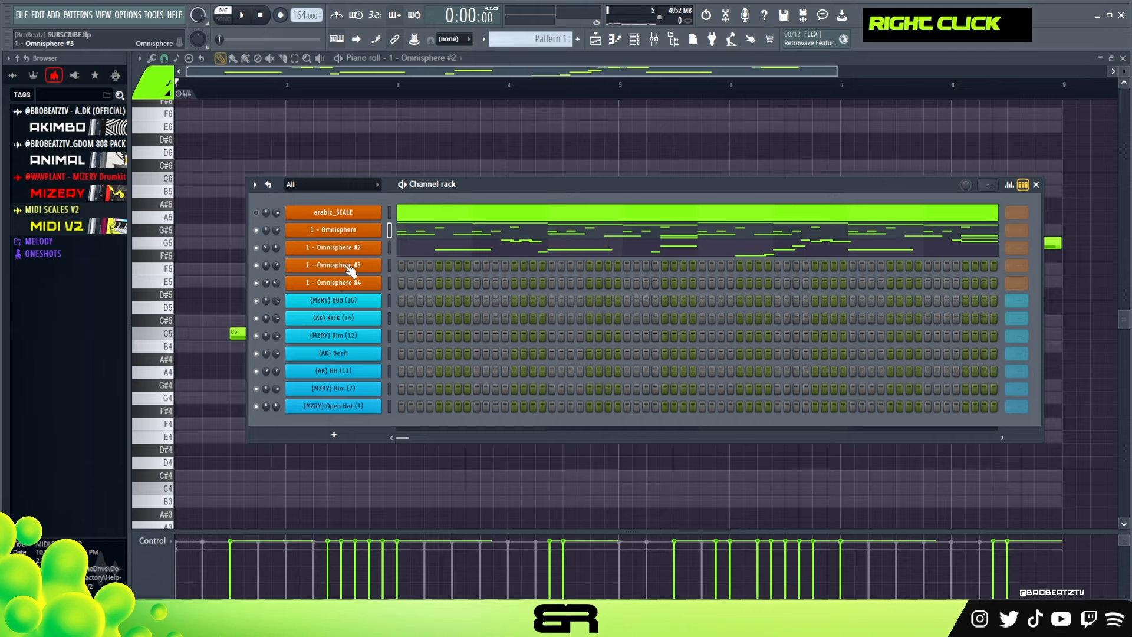
- Audition the Dark Zim'bira - Main patch on Omnisphere #3 with a few notes and close the plugin
left_click(351, 265)
left_click_drag(622, 109, 607, 113)
key("a")
key("g")
key("w")
key("e")
key("g")
key("a")
key("w")
key("e")
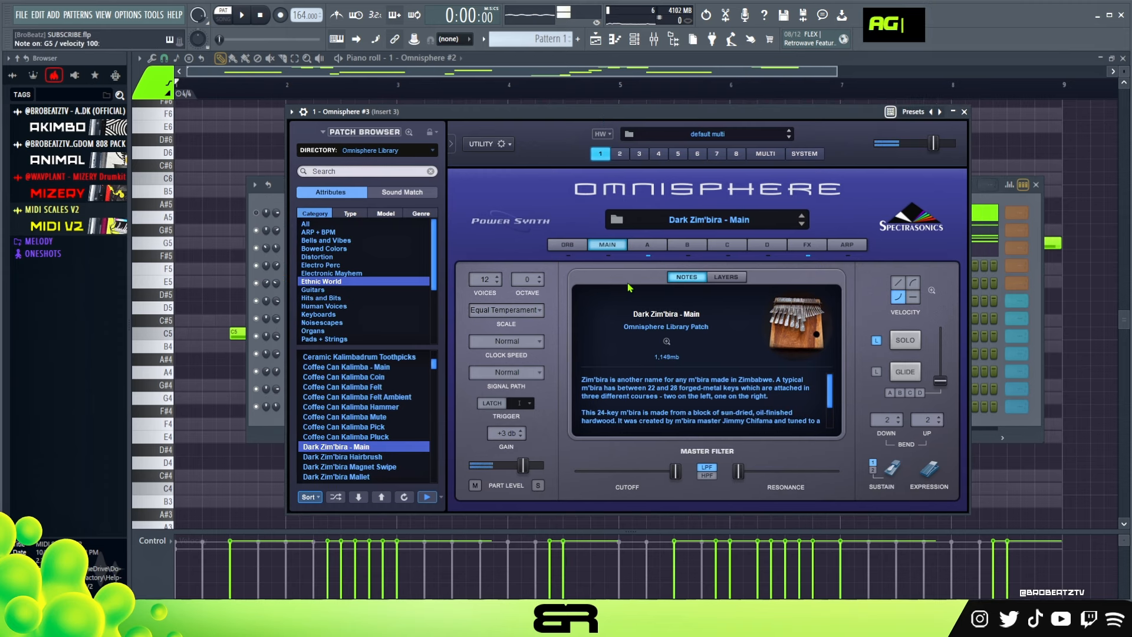
left_click(964, 112)
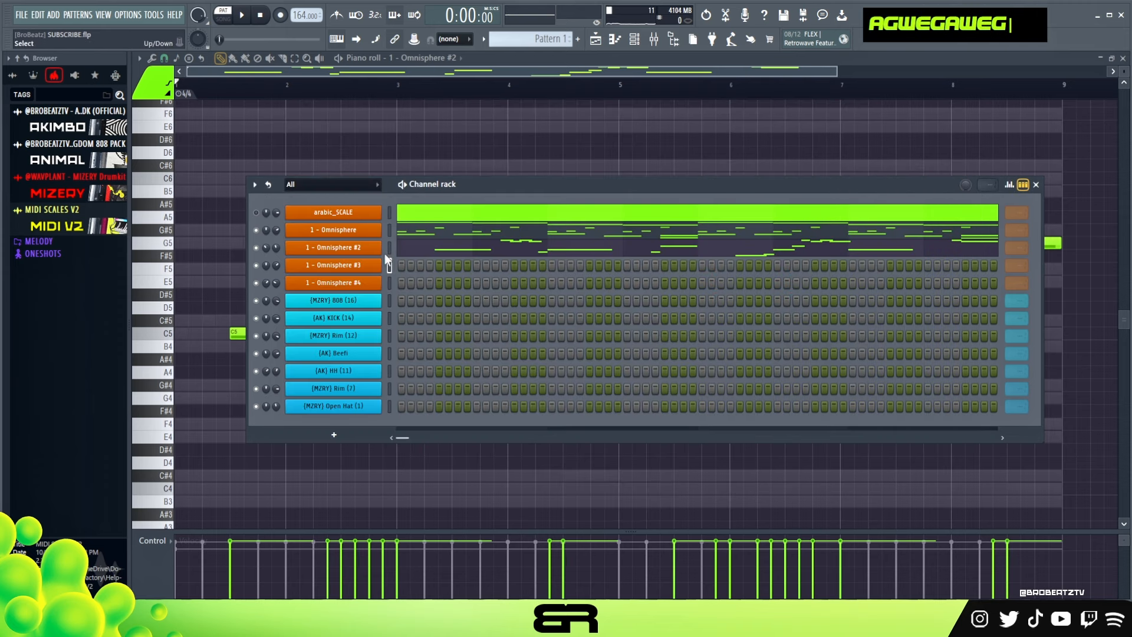
- Paste the melody notes into Omnisphere #3 and copy the flute notes from Omnisphere #2
right_click(345, 267)
left_click(539, 296)
right_click(345, 252)
left_click(522, 260)
- Audition the Nickle Flutter Pseudo-Flute patch on Omnisphere #4 and close the plugin
double_click(368, 283)
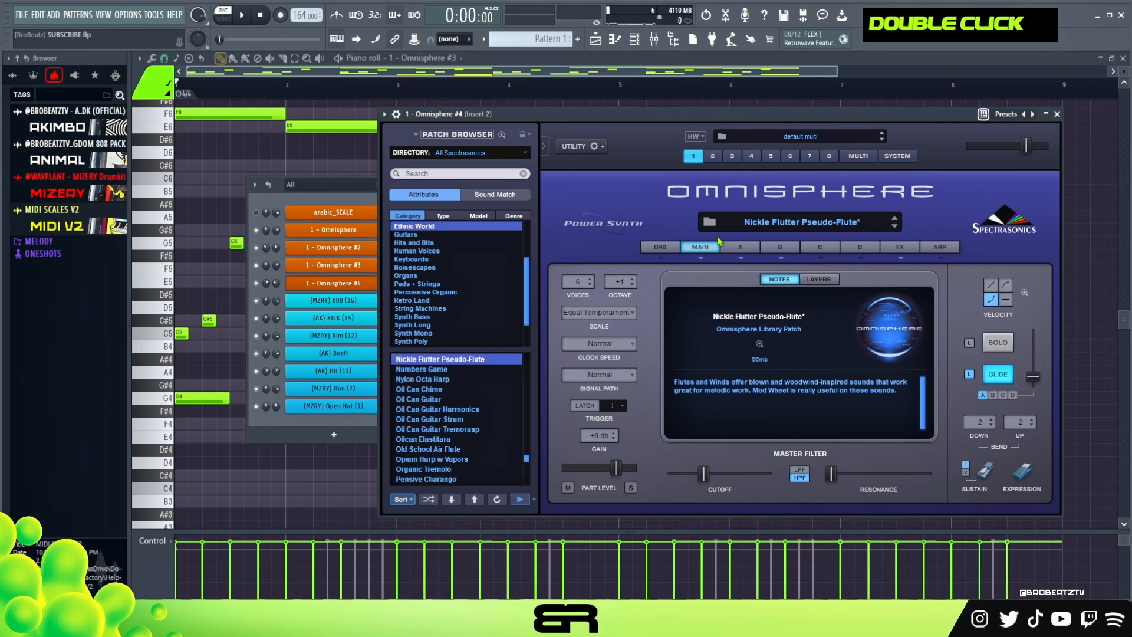
key("s")
key("h")
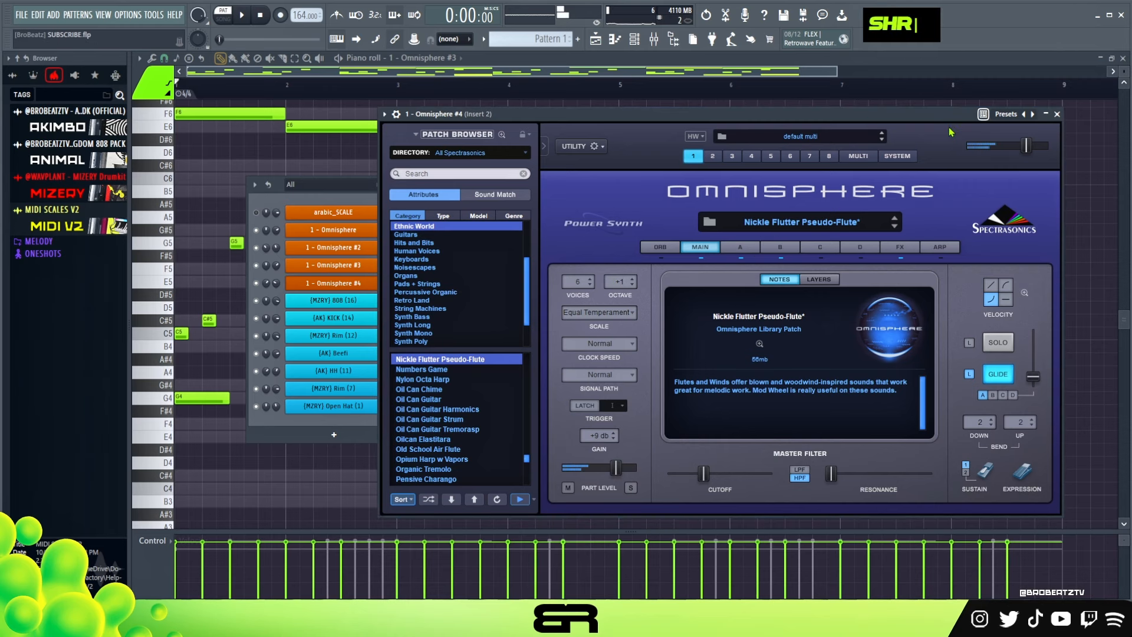
left_click(1056, 115)
- Paste the flute notes into Omnisphere #4 and reorder the channels so #3 follows Omnisphere and #4 follows #2
scroll(338, 277, "up", 1, "shift")
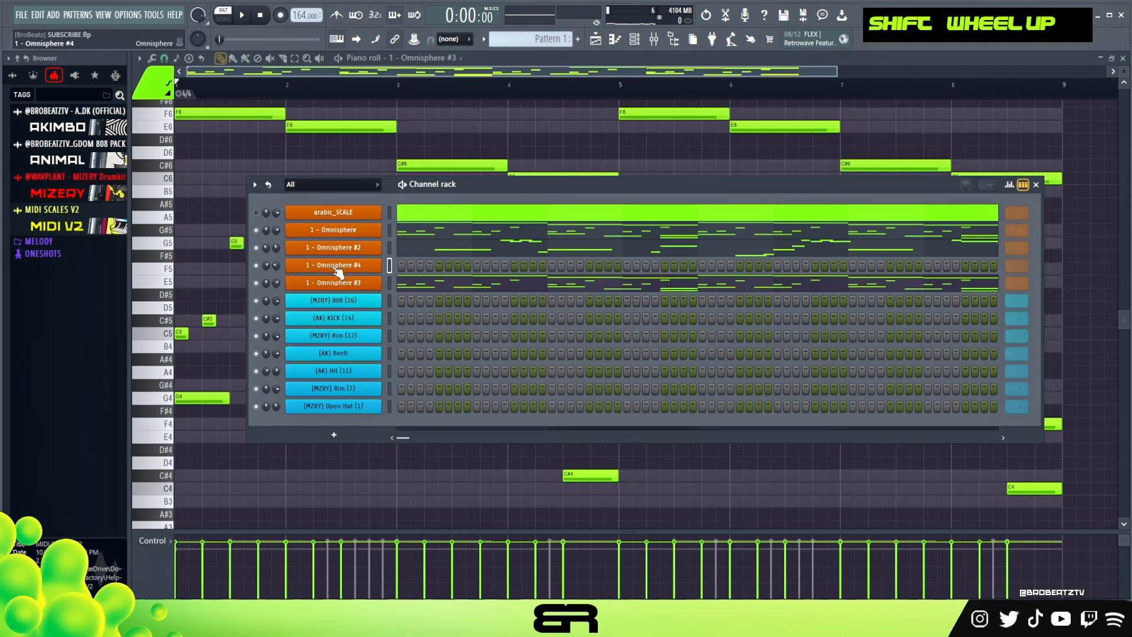
right_click(345, 265)
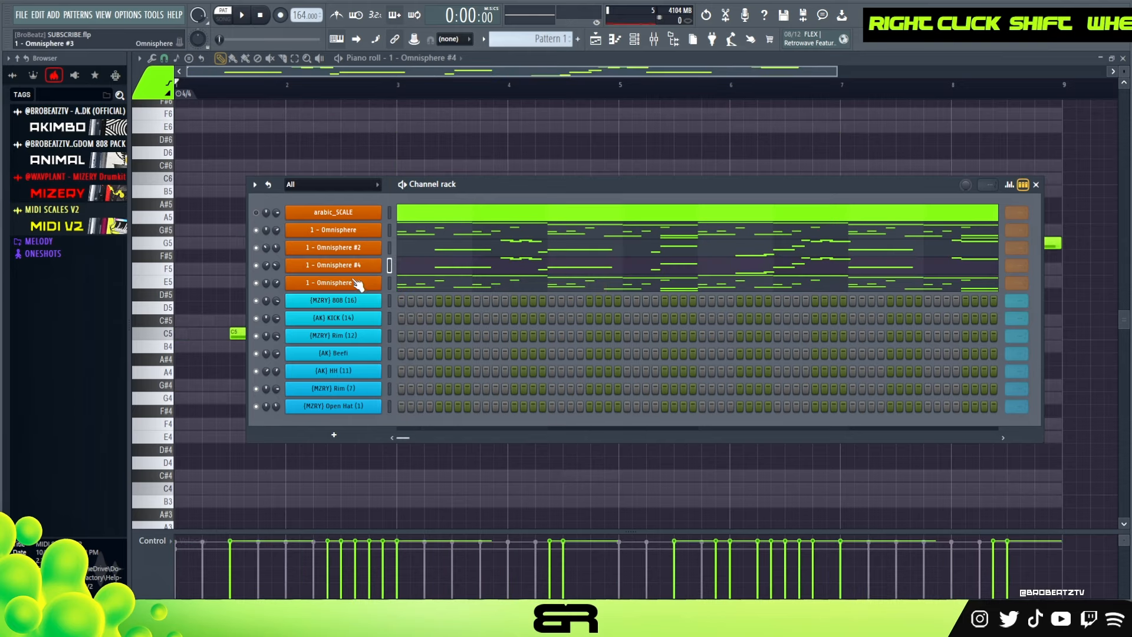
scroll(358, 283, "up", 1, "shift")
scroll(356, 265, "up", 1, "shift")
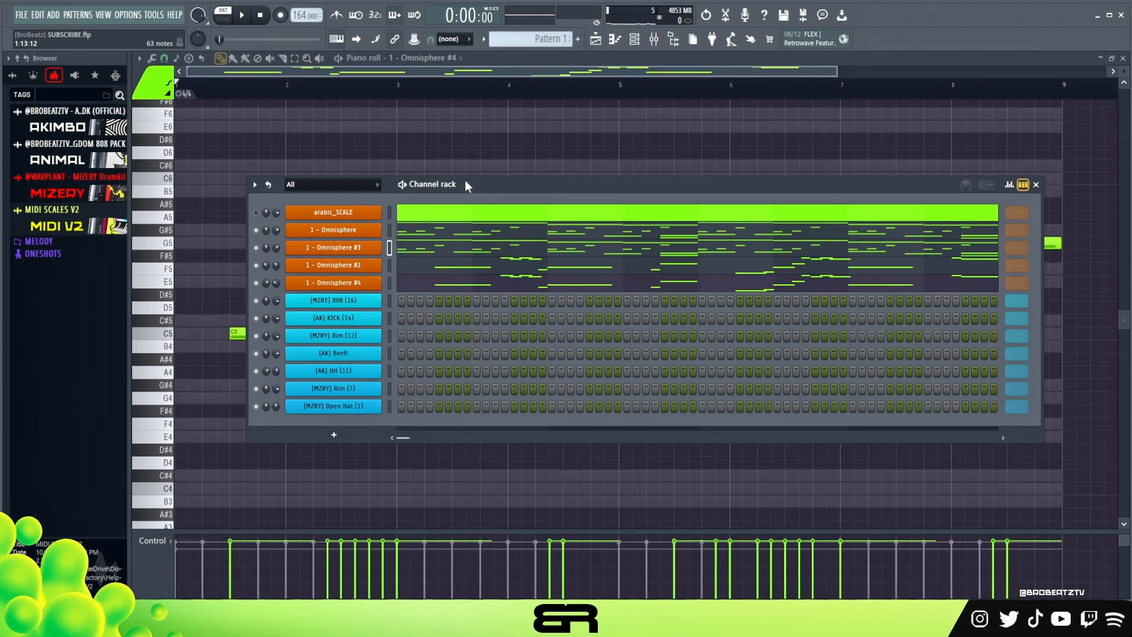
- Play the pattern with all four Omnisphere layers together and stop it
left_click_drag(462, 180, 464, 158)
key("space")
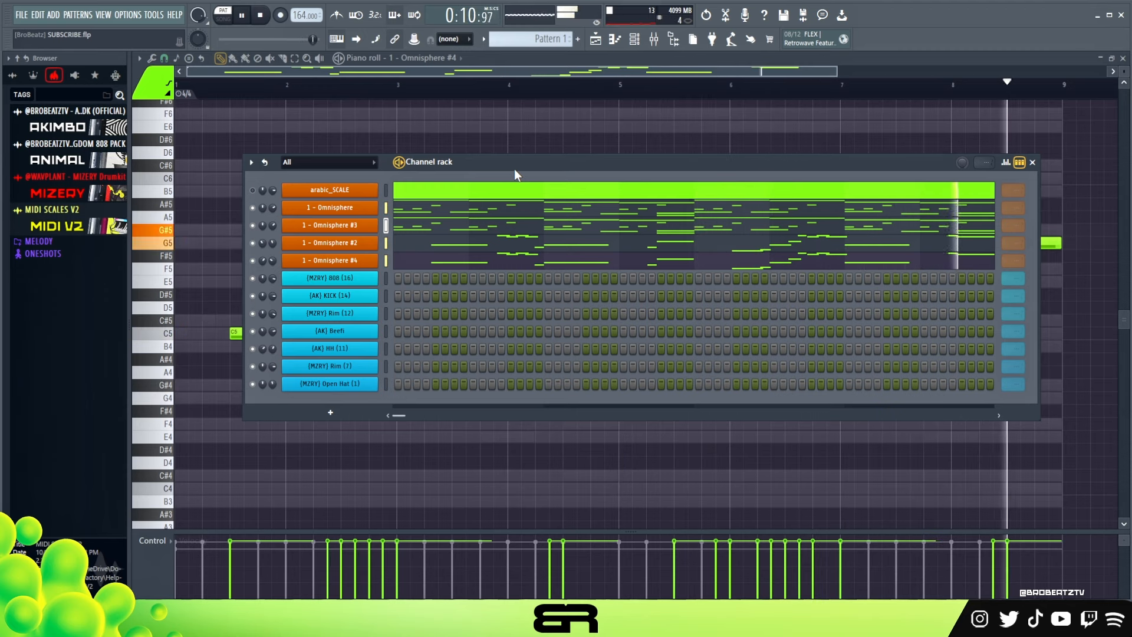
key("space")
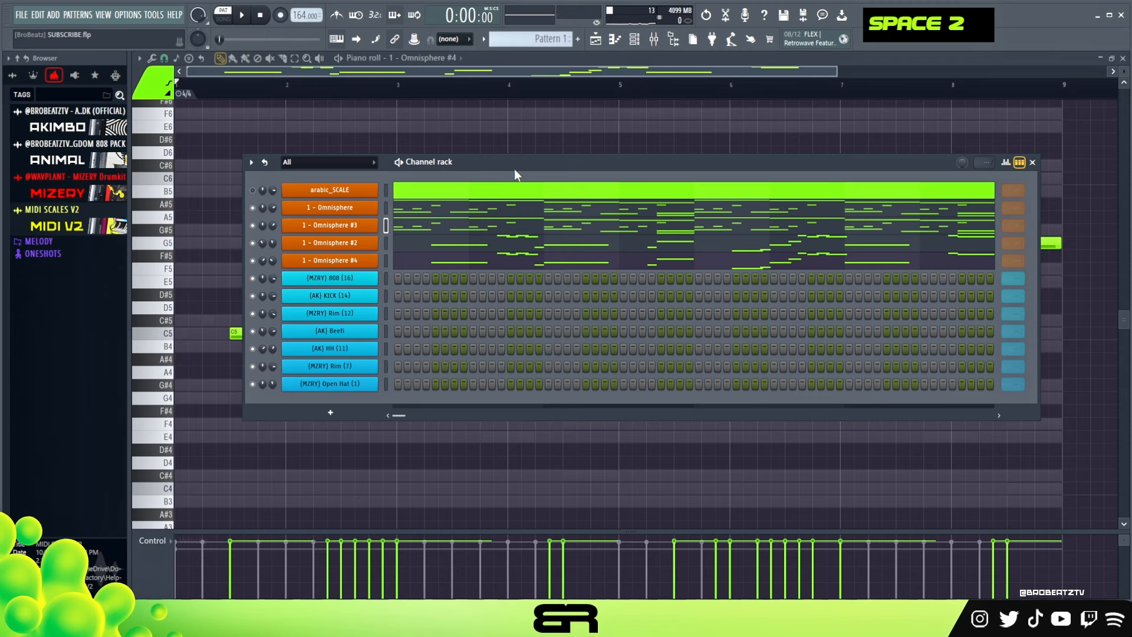
left_click_drag(518, 162, 494, 158)
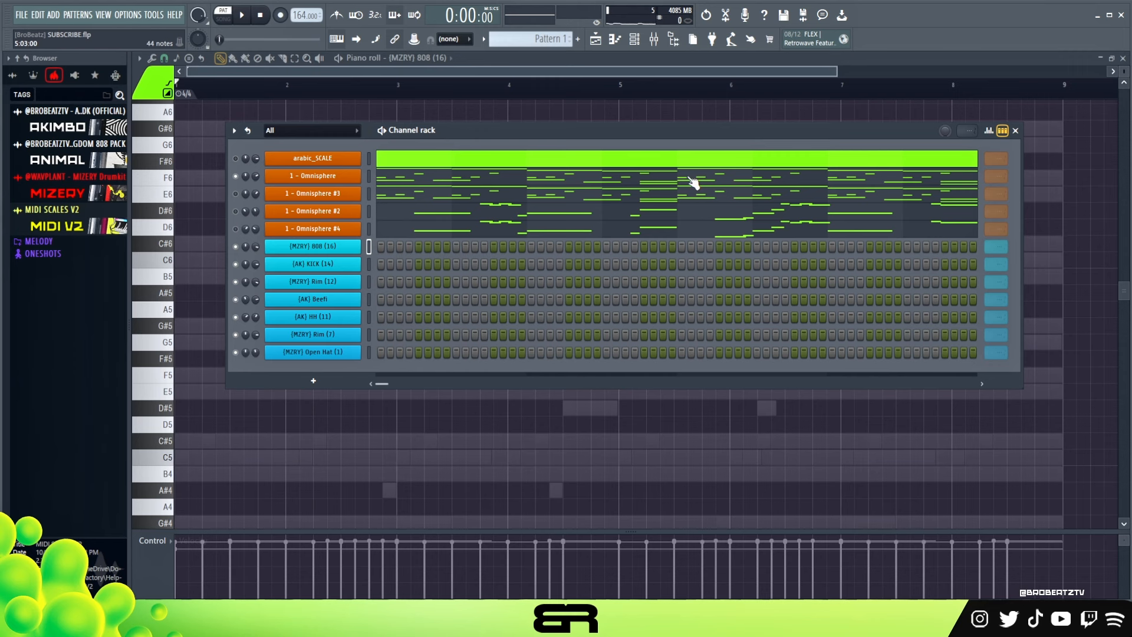
- Copy the low G4, G4, G#4, E4 and F4 notes in bars 1 to 4 of the first Omnisphere's melody
left_click(471, 187)
scroll(443, 233, "down", 2)
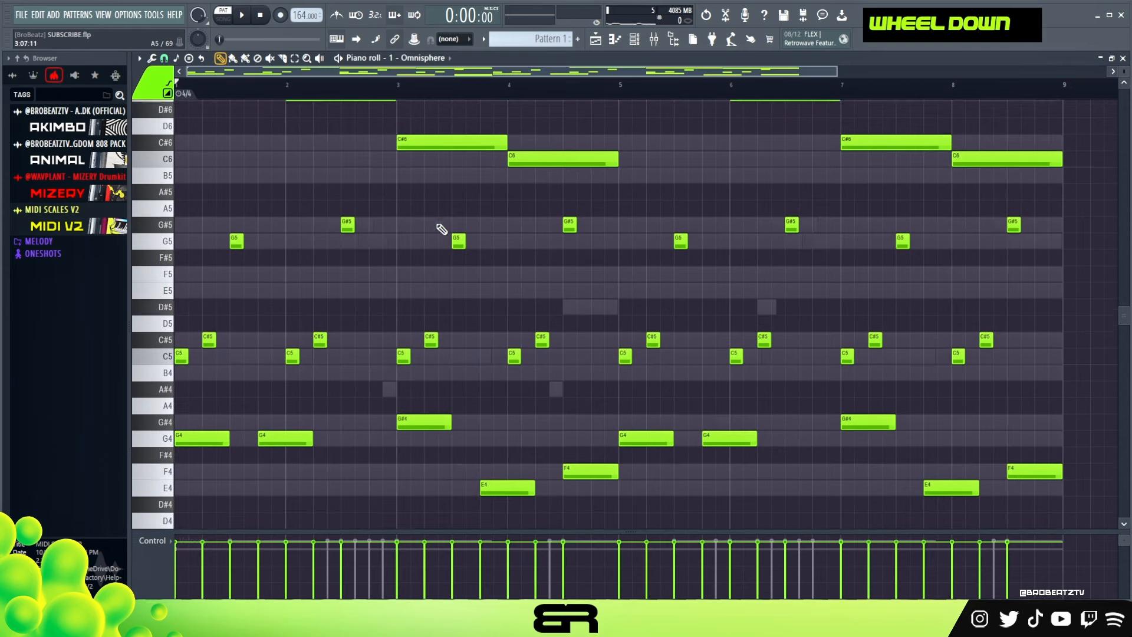
left_click_drag(222, 413, 578, 494)
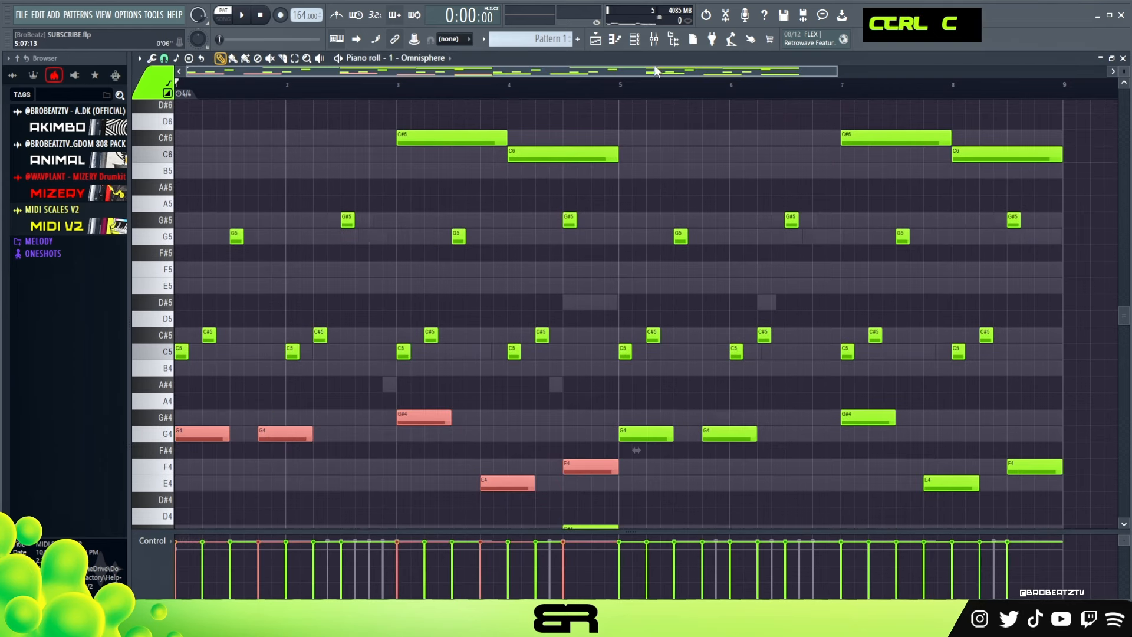
- Paste the copied notes into the 808's piano roll, align them with the start of bar 1 and raise them one octave
left_click(639, 46)
right_click(357, 243)
left_click(394, 243)
key("ctrl+v")
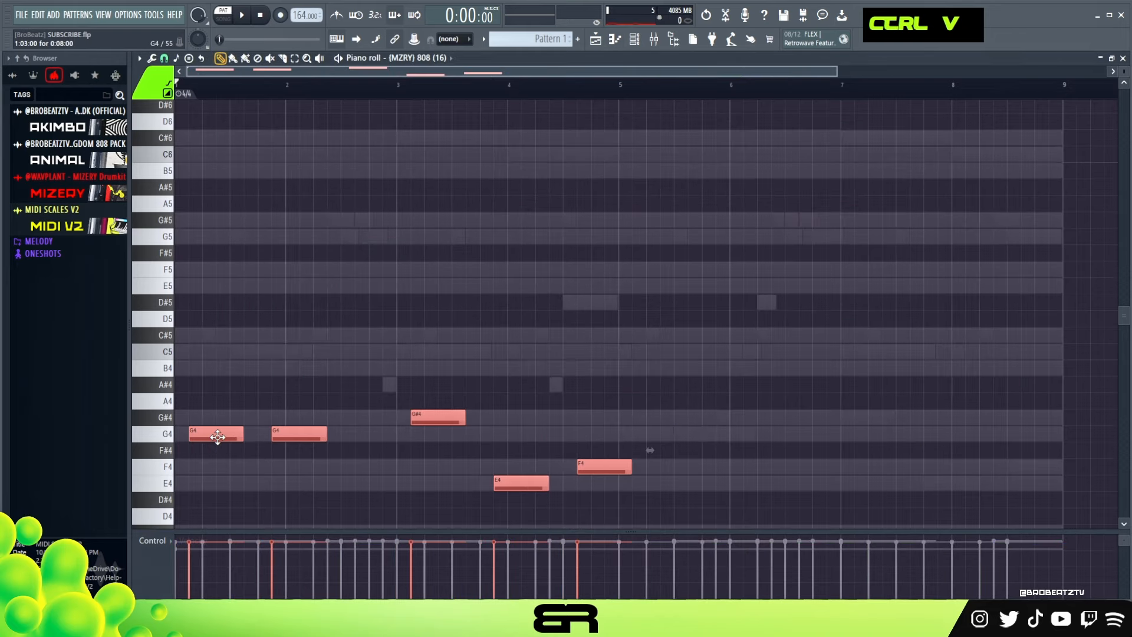
left_click_drag(217, 436, 176, 434)
scroll(346, 381, "down", 2)
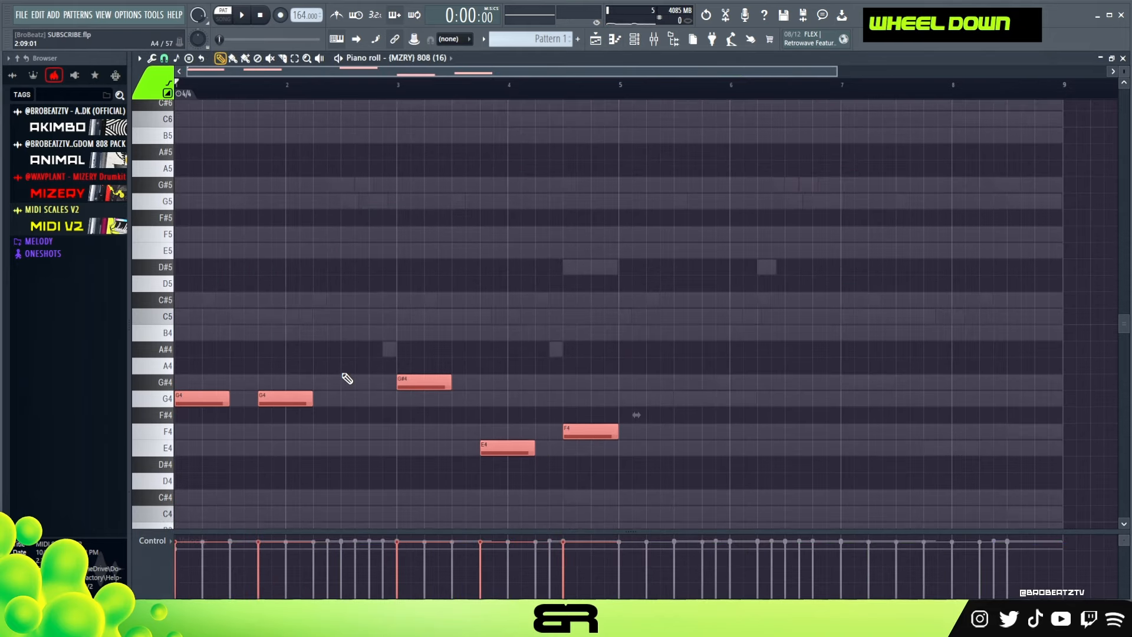
scroll(910, 187, "up", 1)
key("ctrl+Up")
scroll(620, 295, "up", 3)
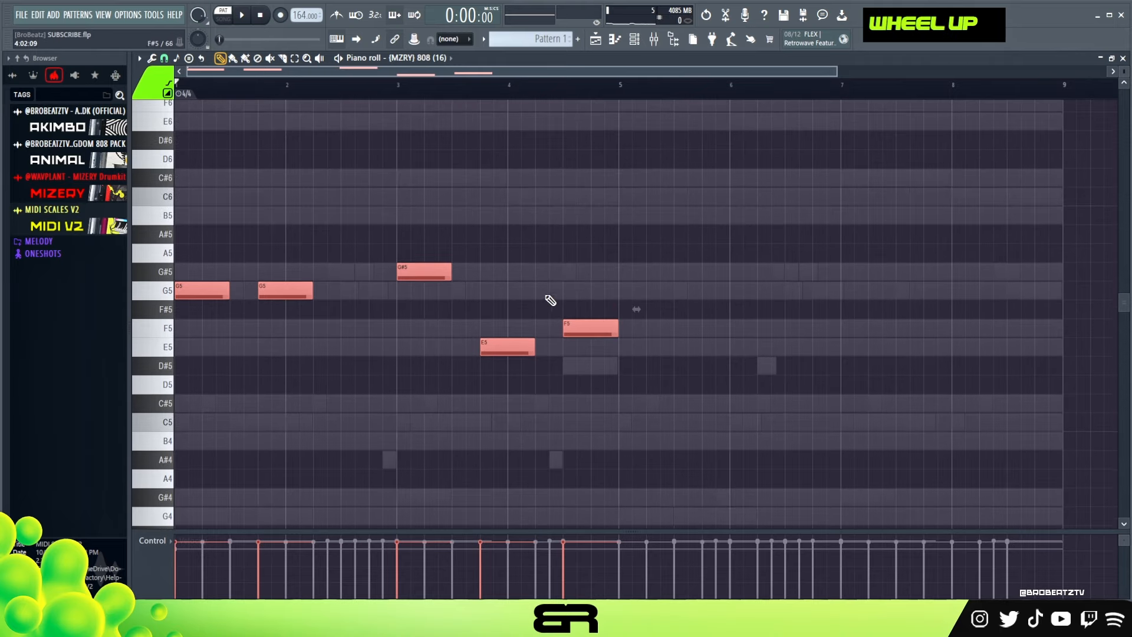
- Play the pattern with the pasted 808 notes and stop it
left_click(739, 372, "ctrl")
left_click_drag(374, 449, 621, 472)
key("space")
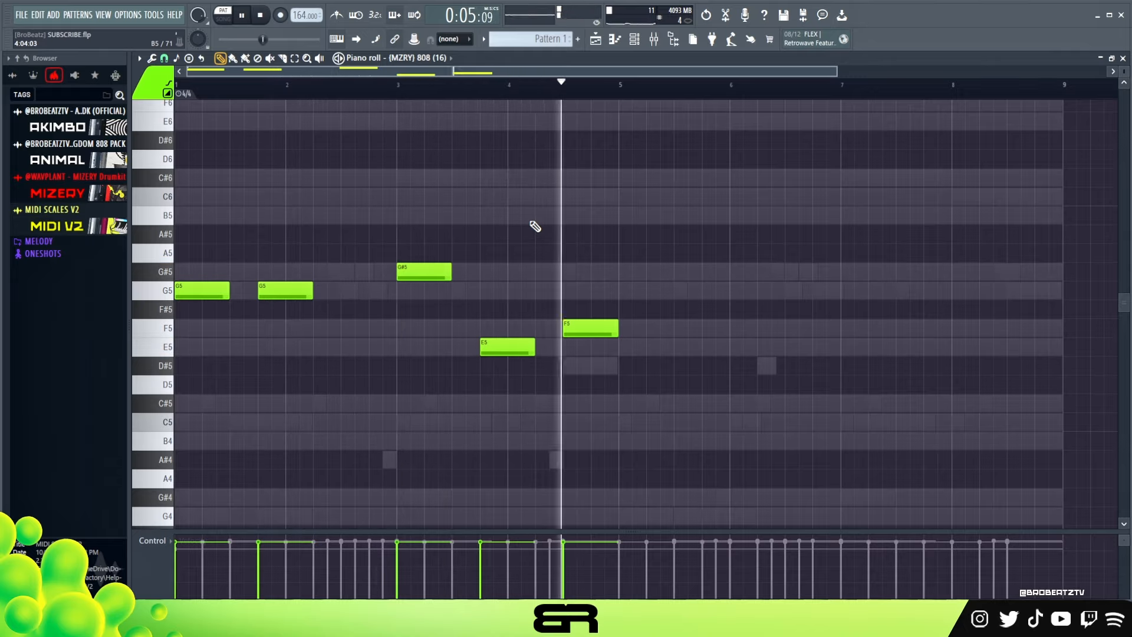
key("space")
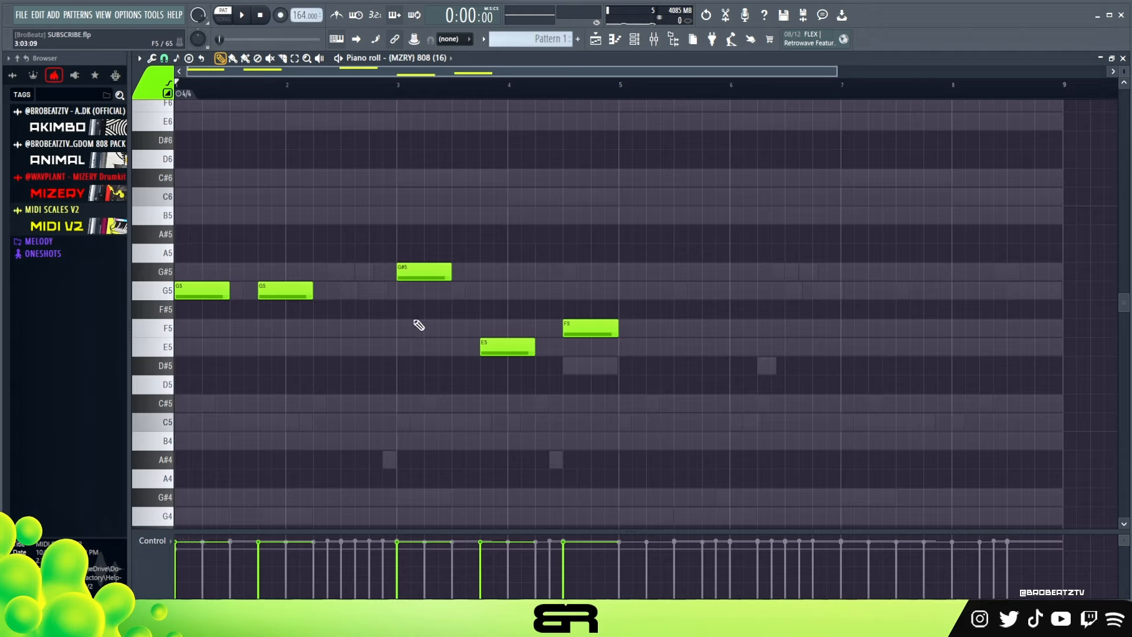
- Replace the 808's two G5 notes with a C6 at the start of bar 1, and make the bar 3 note F5
left_click(422, 272, "ctrl")
right_click(515, 376)
left_click(418, 269, "ctrl")
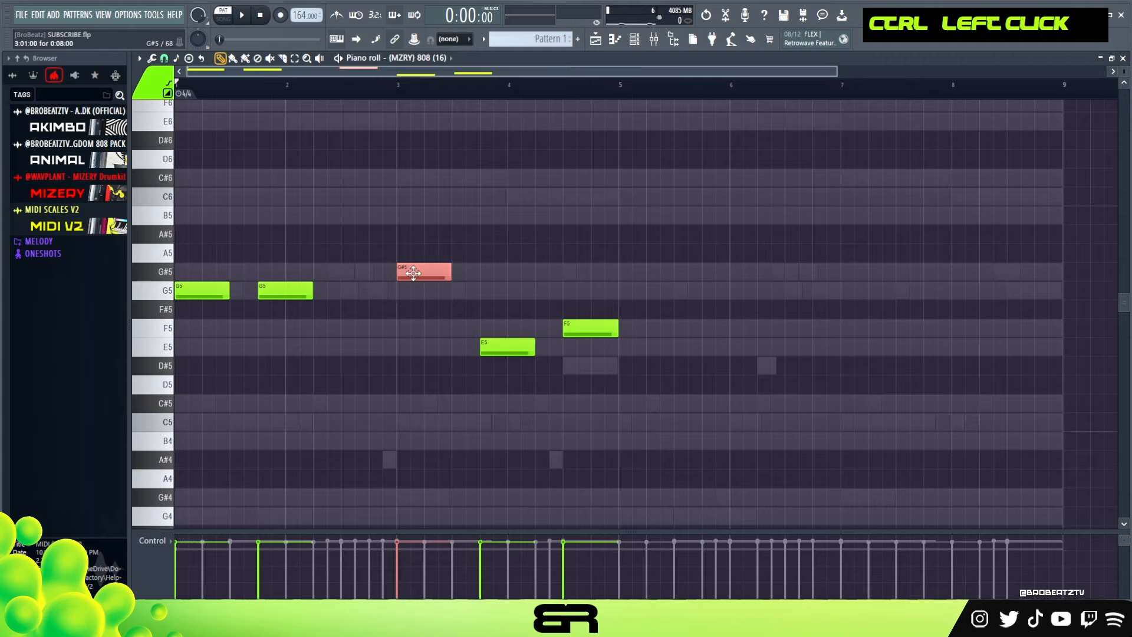
key("shift+2")
left_click_drag(411, 271, 427, 169)
left_click(418, 271, "ctrl")
left_click_drag(424, 274, 438, 342)
right_click(490, 252)
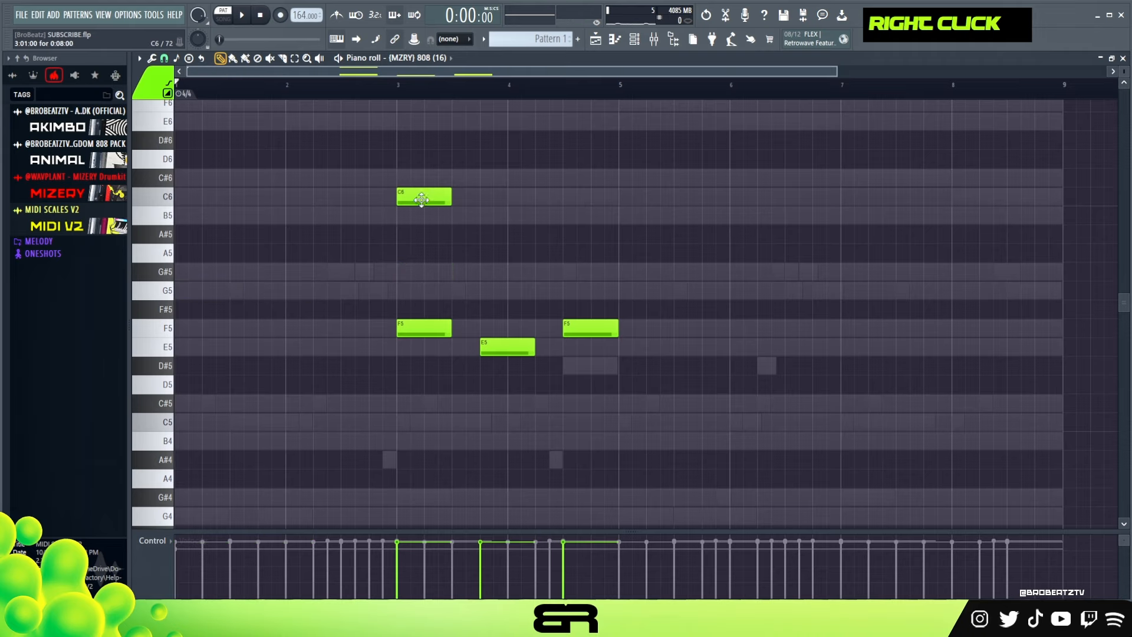
left_click_drag(422, 200, 200, 199)
- Raise the bar 3 808 note to F6 and delete the E5, F5 and B5 notes that follow it
left_click(427, 329, "ctrl")
key("ctrl+Up")
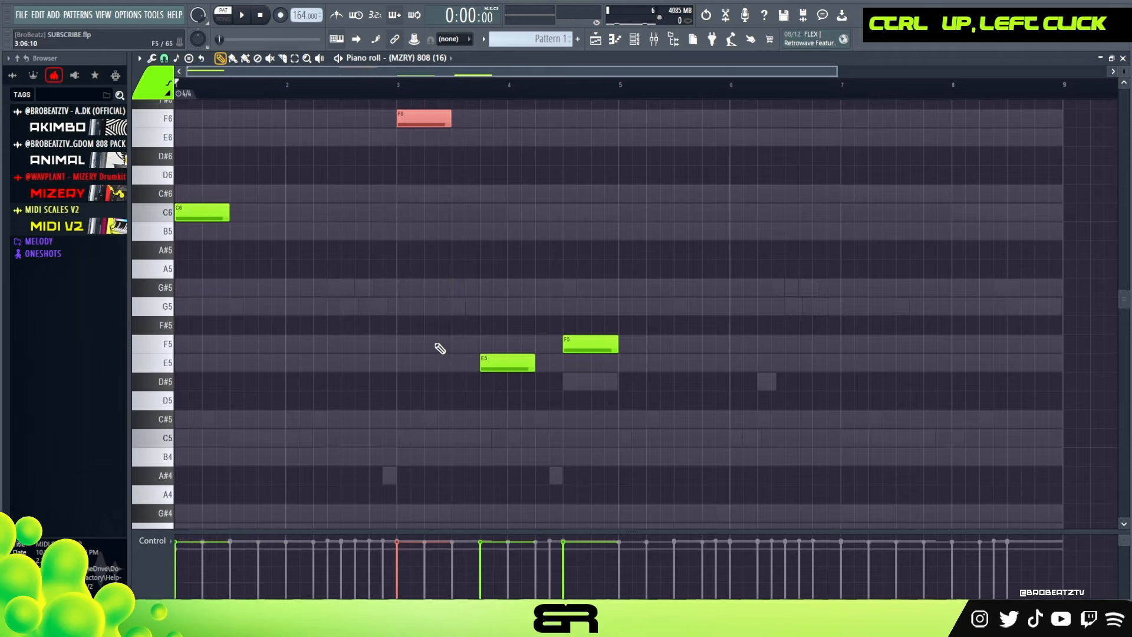
right_click(478, 356)
right_click(590, 344)
scroll(336, 225, "up", 3)
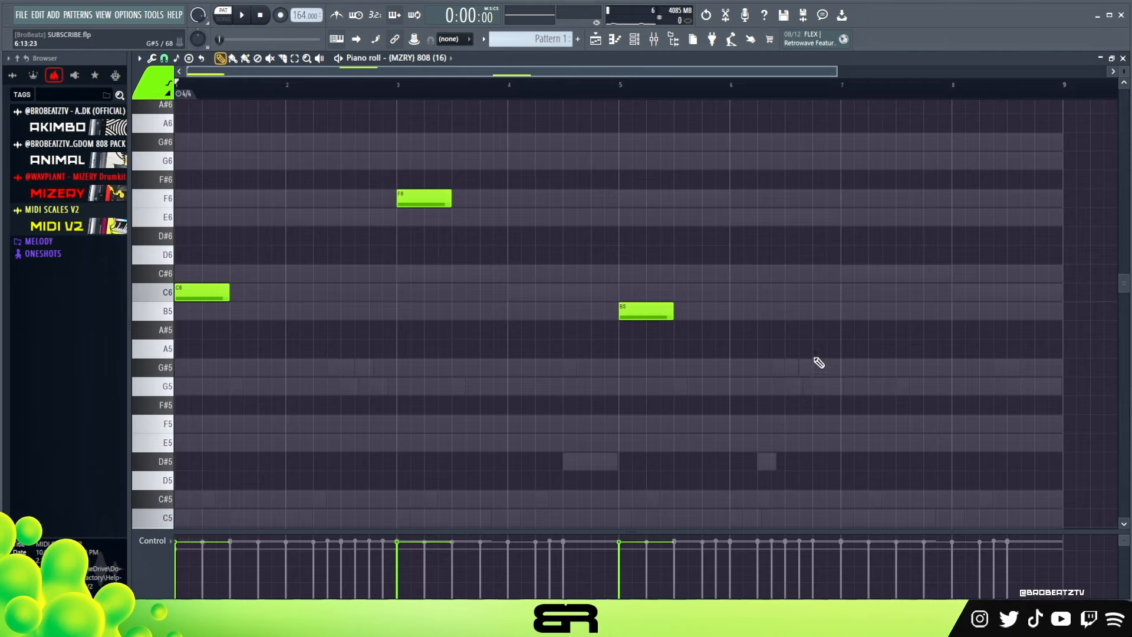
right_click(661, 305)
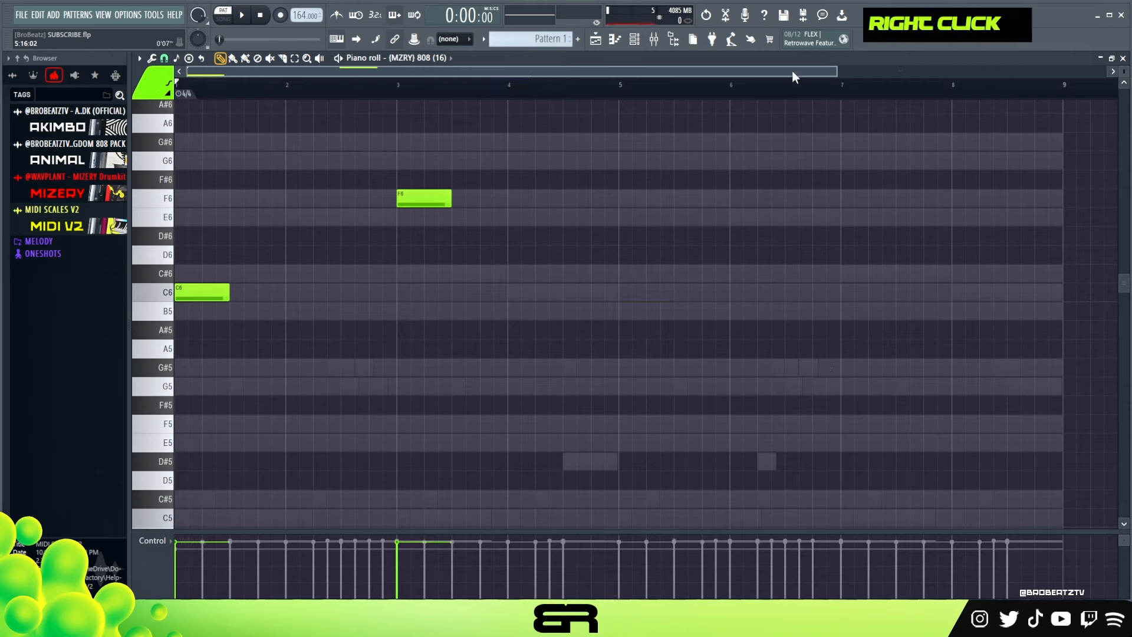
- Copy the bar 1 C6 note to beat 2 of bar 2 and play the 808 line
left_click_drag(837, 71, 497, 82)
key("space")
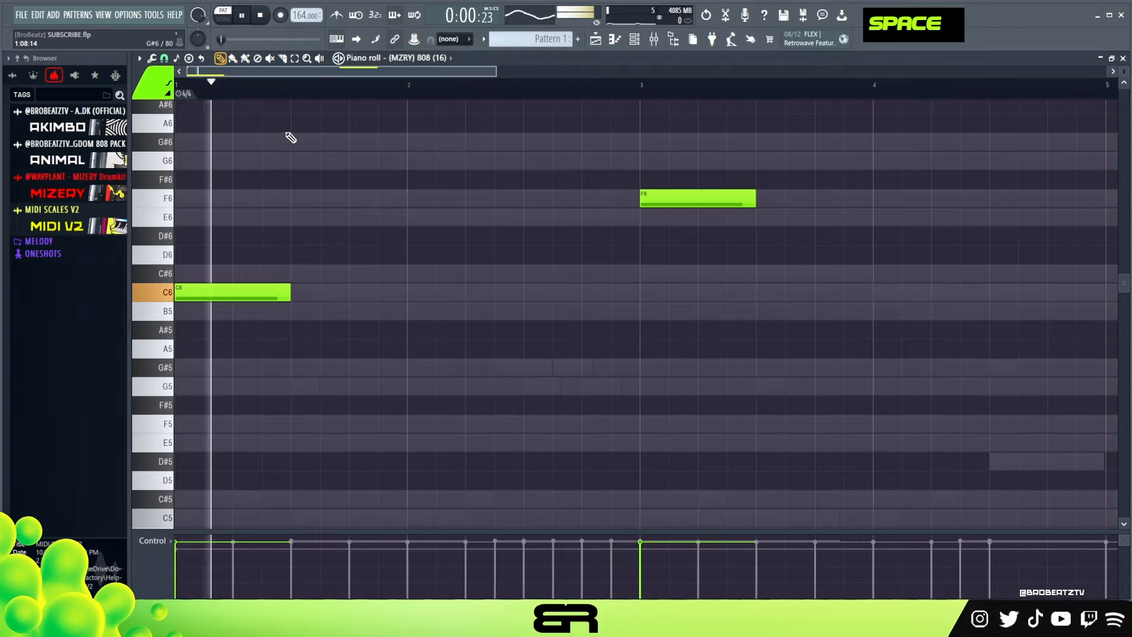
key("space")
left_click(218, 293, "ctrl")
left_click_drag(217, 293, 485, 341, "shift")
key("space")
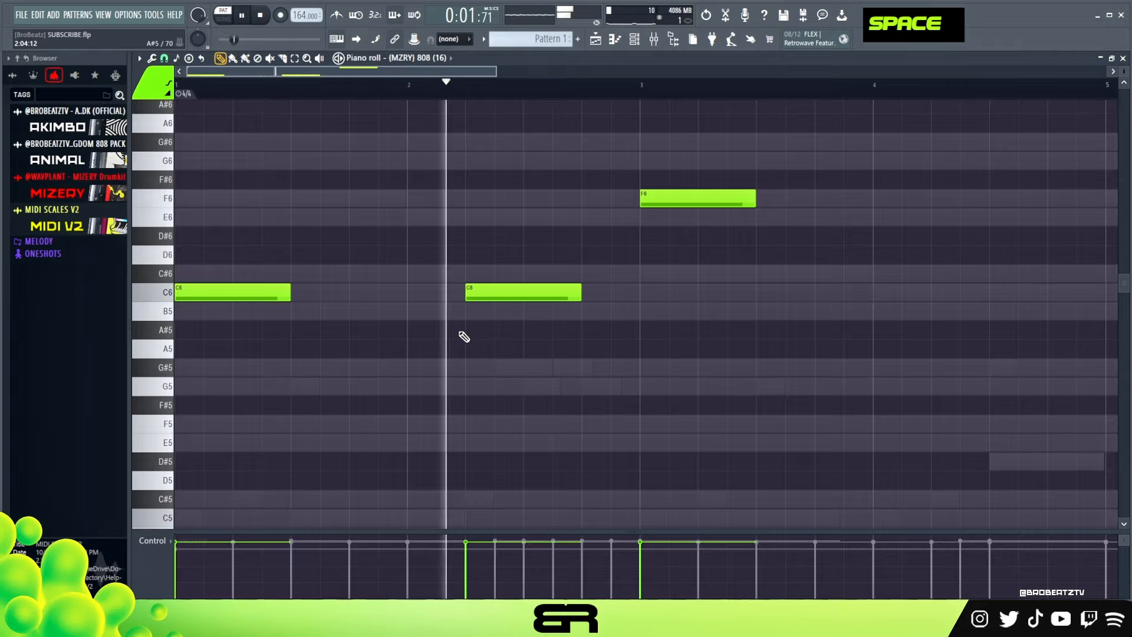
key("space")
key("space")
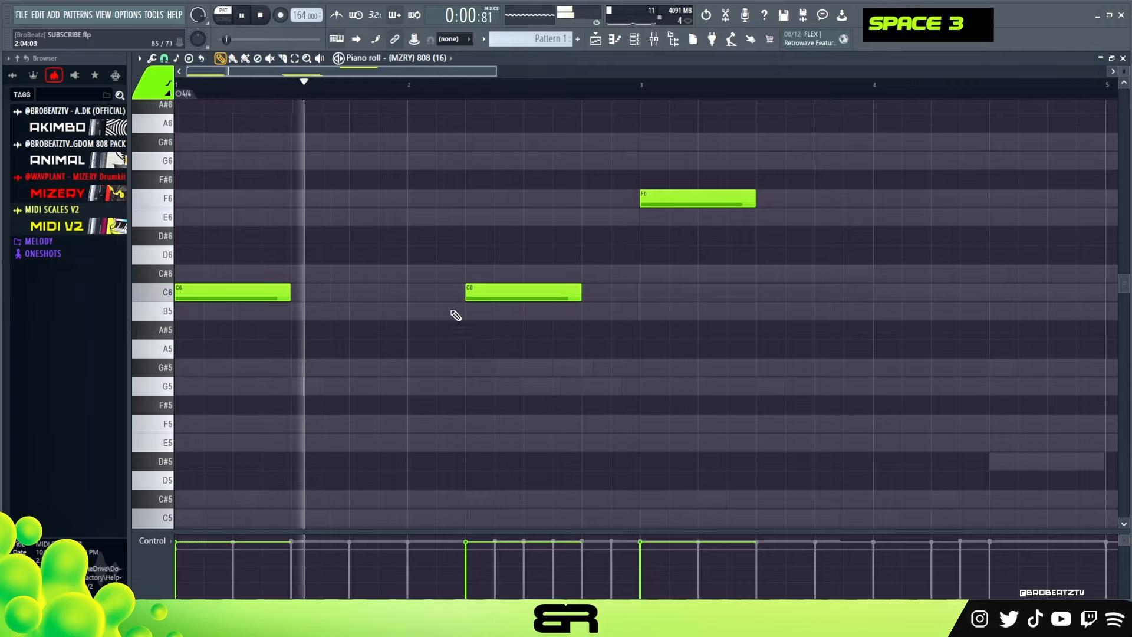
right_click(527, 398)
key("space")
- Add two short, adjacent F5 notes in the second half of bar 2 below the C6 note
left_click(578, 421)
left_click_drag(592, 387, 604, 458, "ctrl")
key("shift+d")
left_click(594, 429)
key("space")
left_click_drag(662, 393, 658, 460, "ctrl")
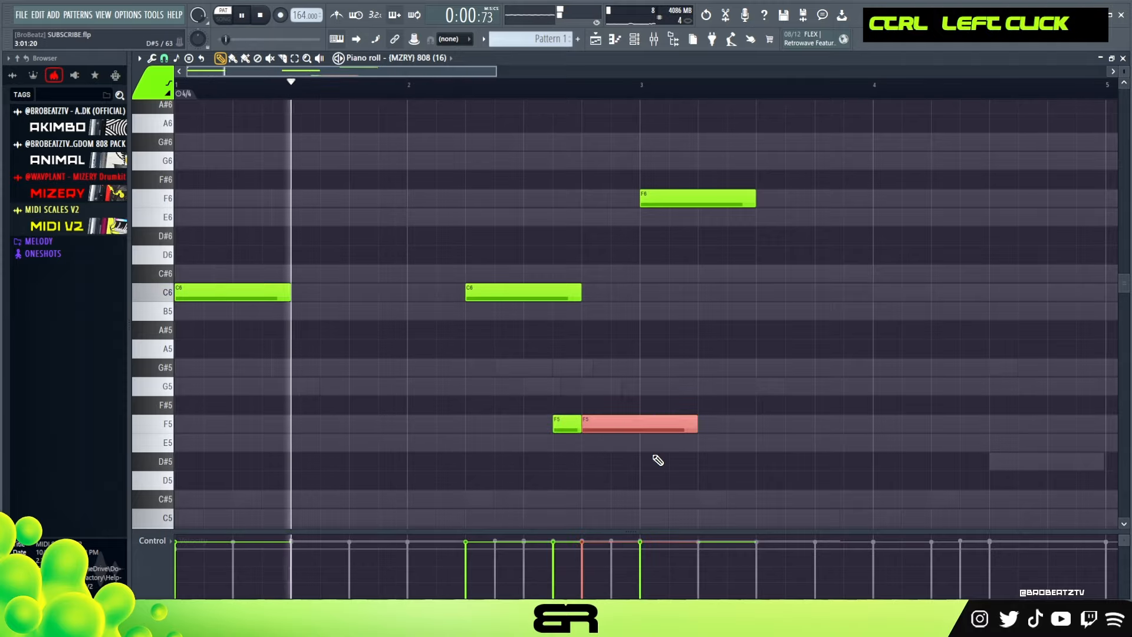
right_click(658, 461)
key("shift+d")
key("space")
left_click_drag(632, 450, 546, 396, "ctrl")
- Lower the two short notes in bar 2 to D5, playing the pattern to compare pitches
key("shift+Down")
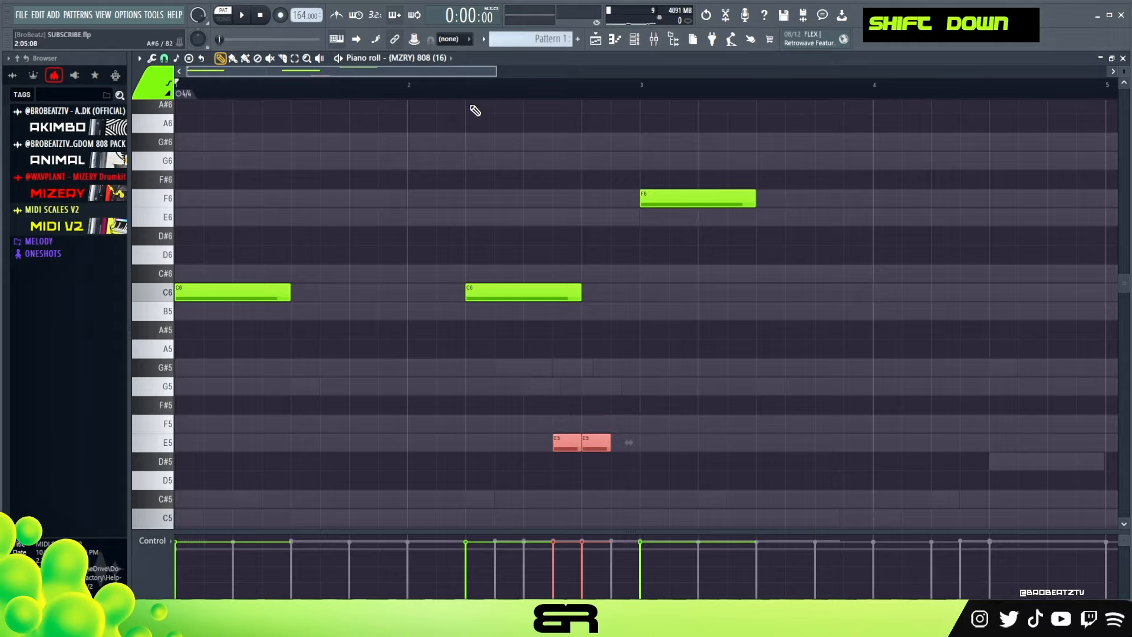
key("space")
scroll(645, 328, "down", 2)
key("shift+Down")
key("shift+Down")
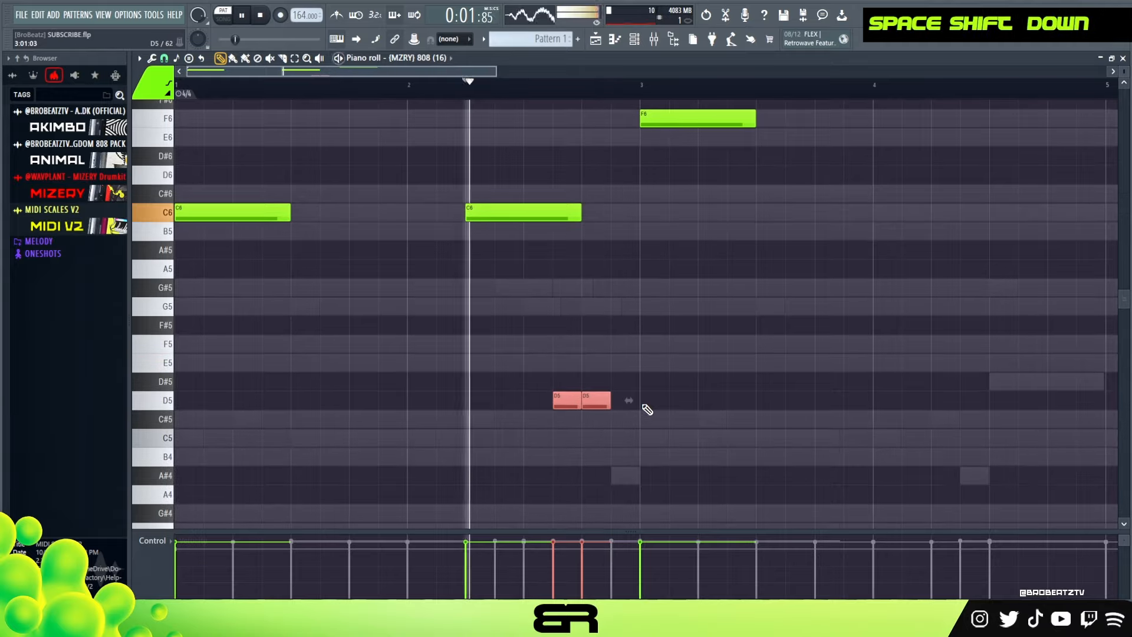
key("shift+Down")
key("space")
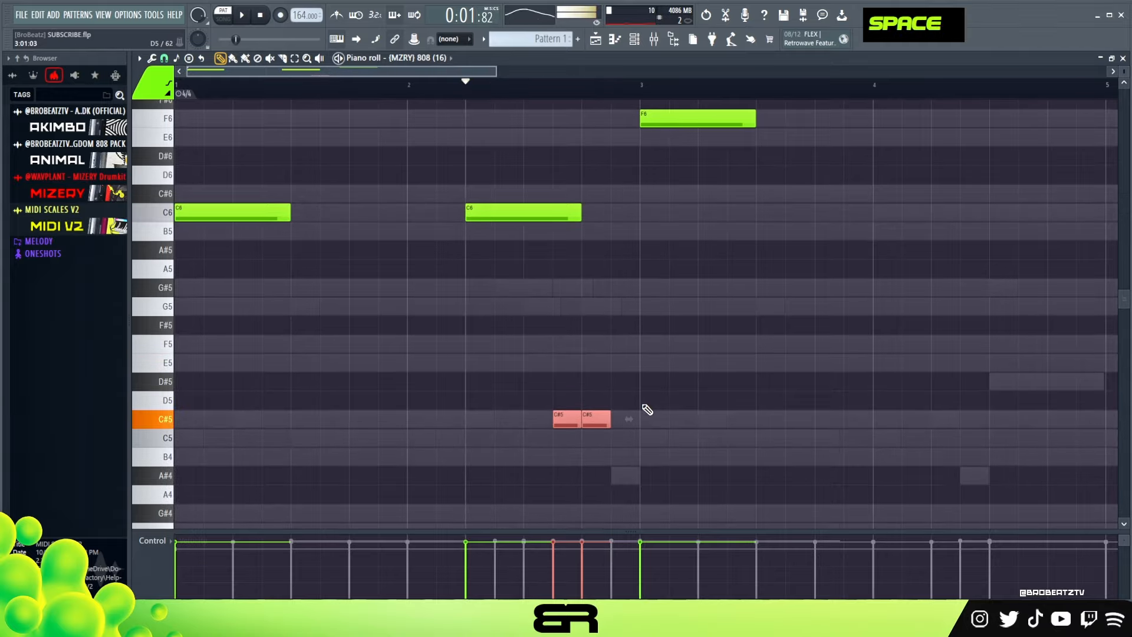
key("shift+space")
key("shift+Up")
key("space")
key("space")
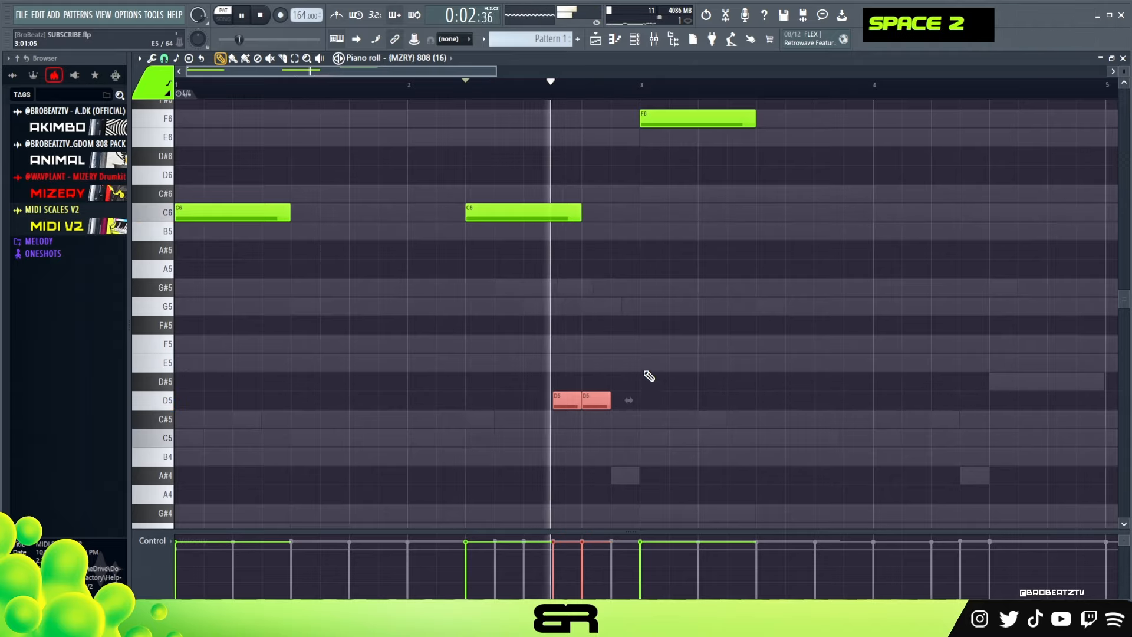
key("ctrl+d")
key("space")
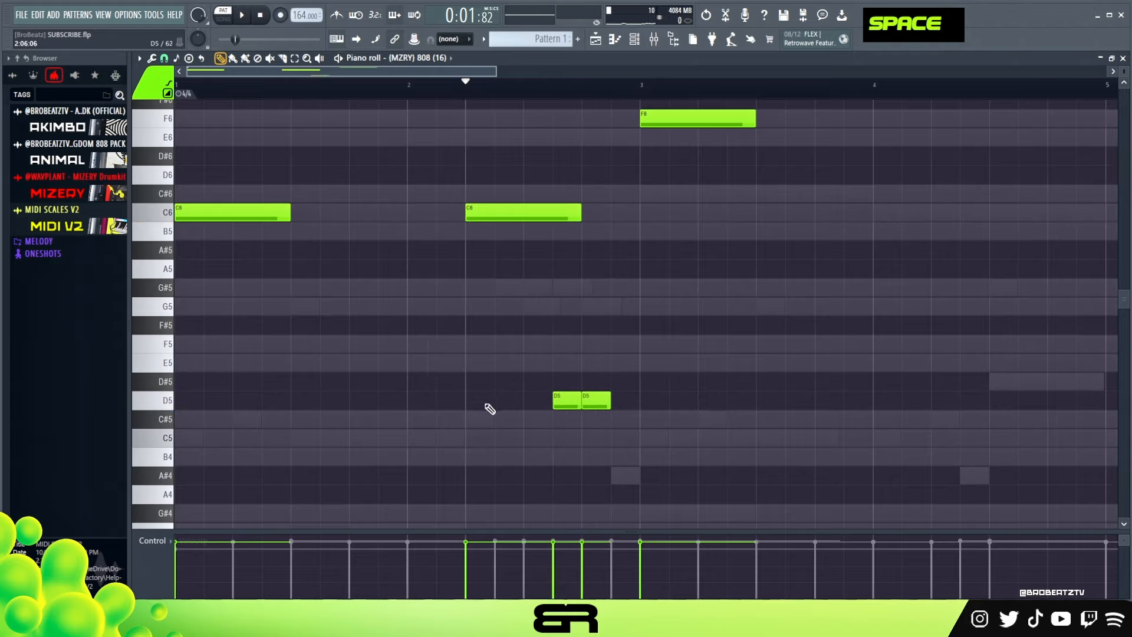
- Add a D5 slide note just before the two short notes in bar 2 and play the result
left_click(520, 399)
left_click_drag(507, 399, 548, 401)
left_click(588, 404, "ctrl")
key("space")
key("space")
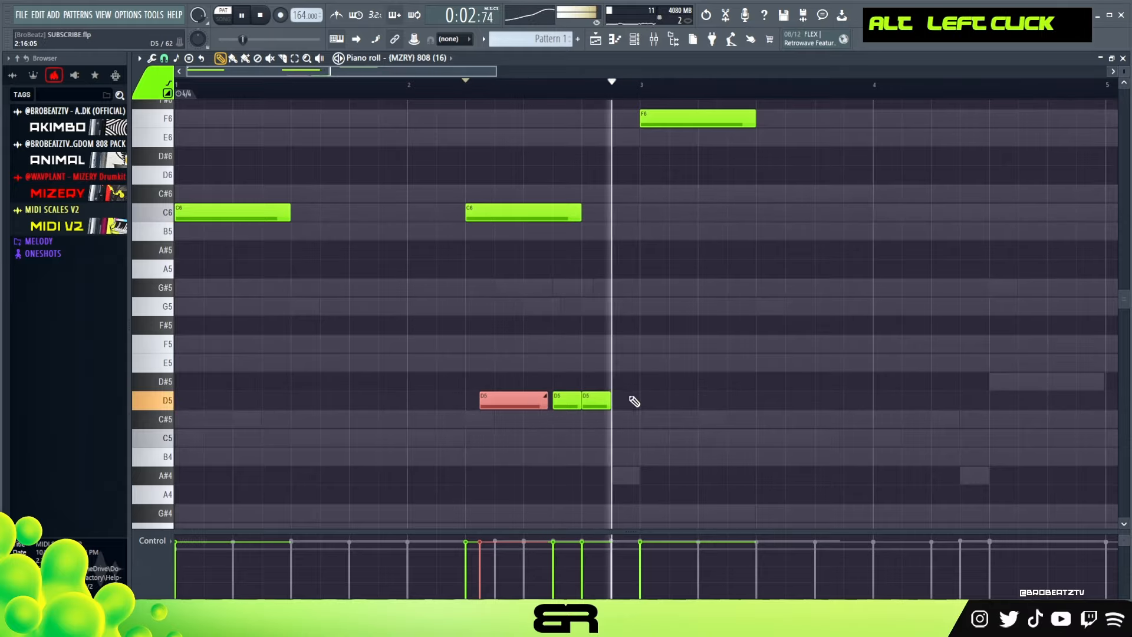
key("space")
- Copy bar 2's C6 note and its three D5 notes to bar 4, transposed up to F6 and G5
left_click_drag(498, 72, 576, 72)
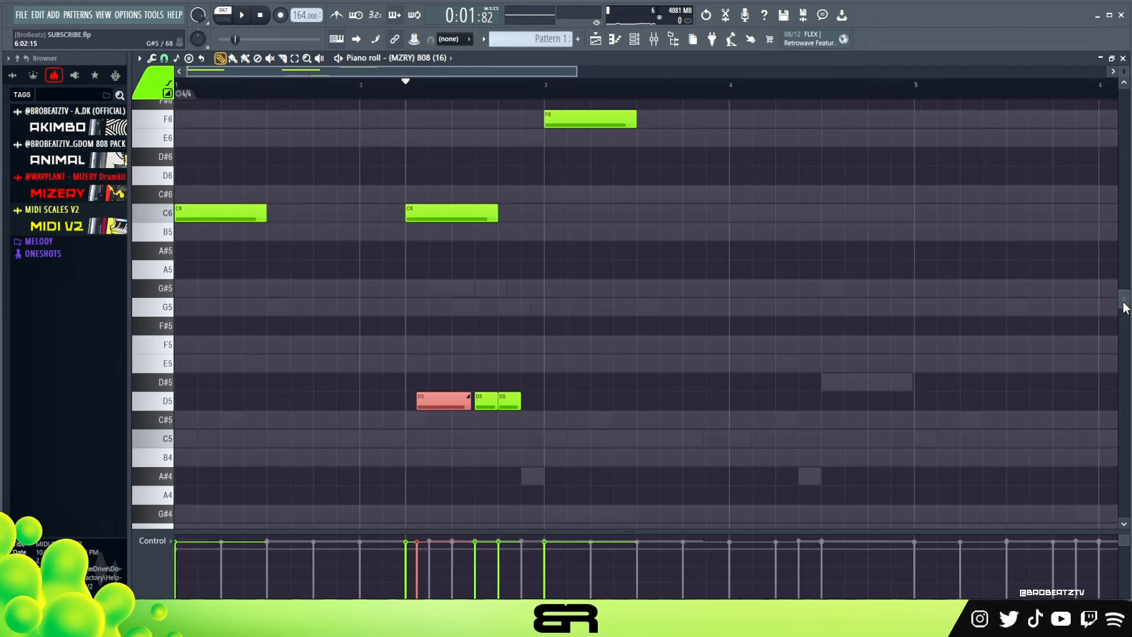
scroll(884, 236, "up", 2)
right_click(569, 145)
right_click(622, 161)
left_click_drag(682, 152, 259, 470)
left_click_drag(210, 282, 581, 156)
right_click(641, 329)
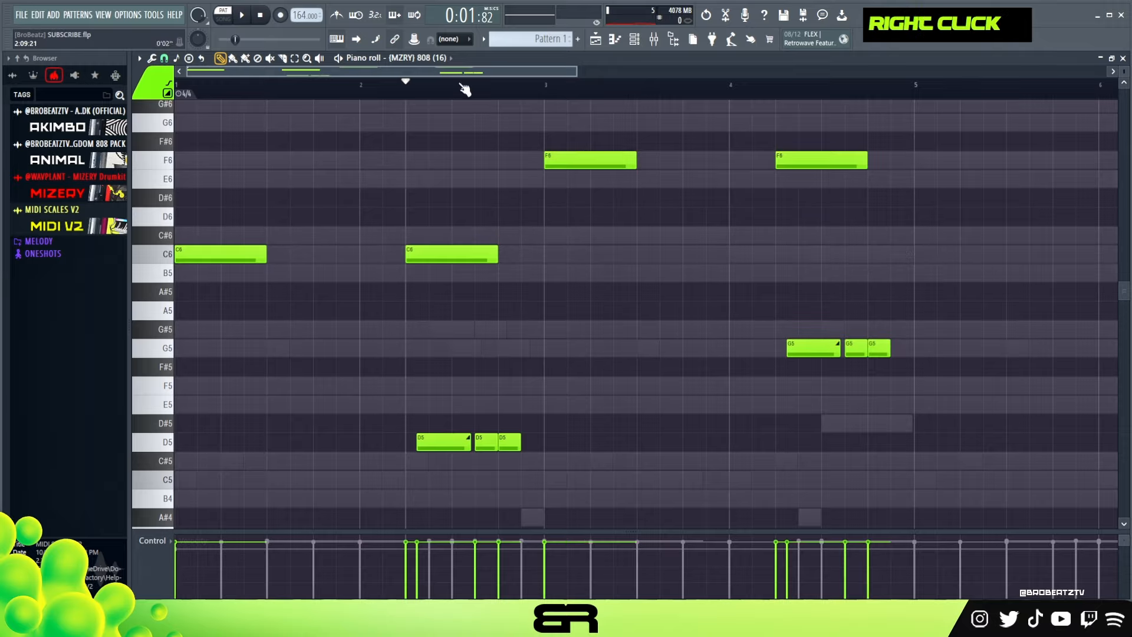
- Play the 808 line and raise the three G5 notes in bar 4 to G#5
key("space")
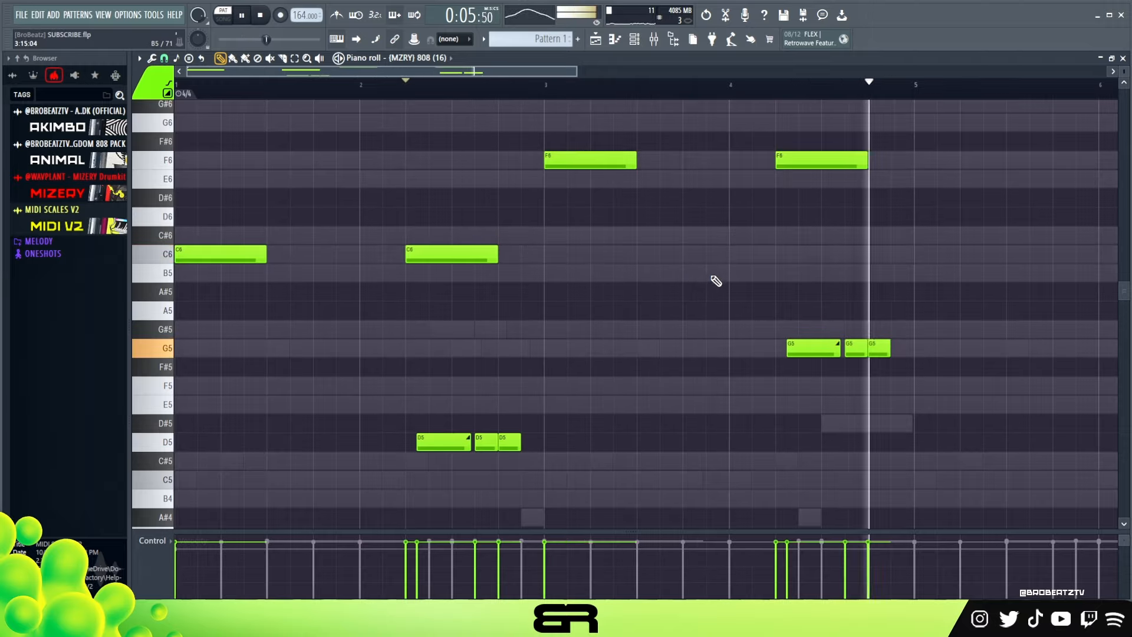
key("space")
key("space")
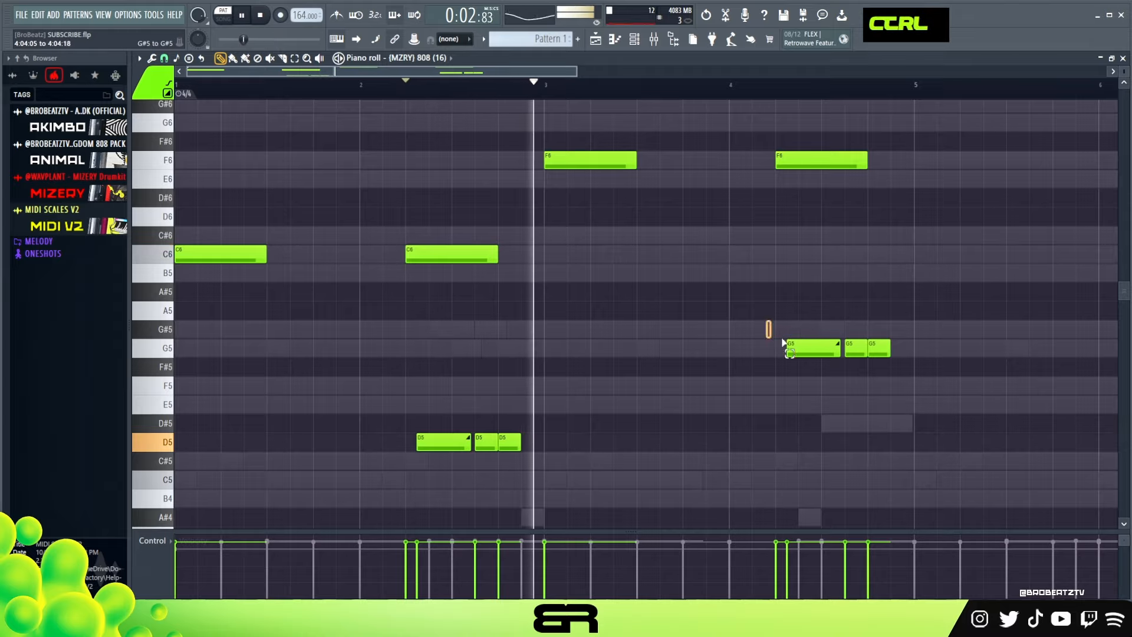
left_click_drag(783, 343, 908, 367, "ctrl")
key("shift+Up")
right_click(803, 394)
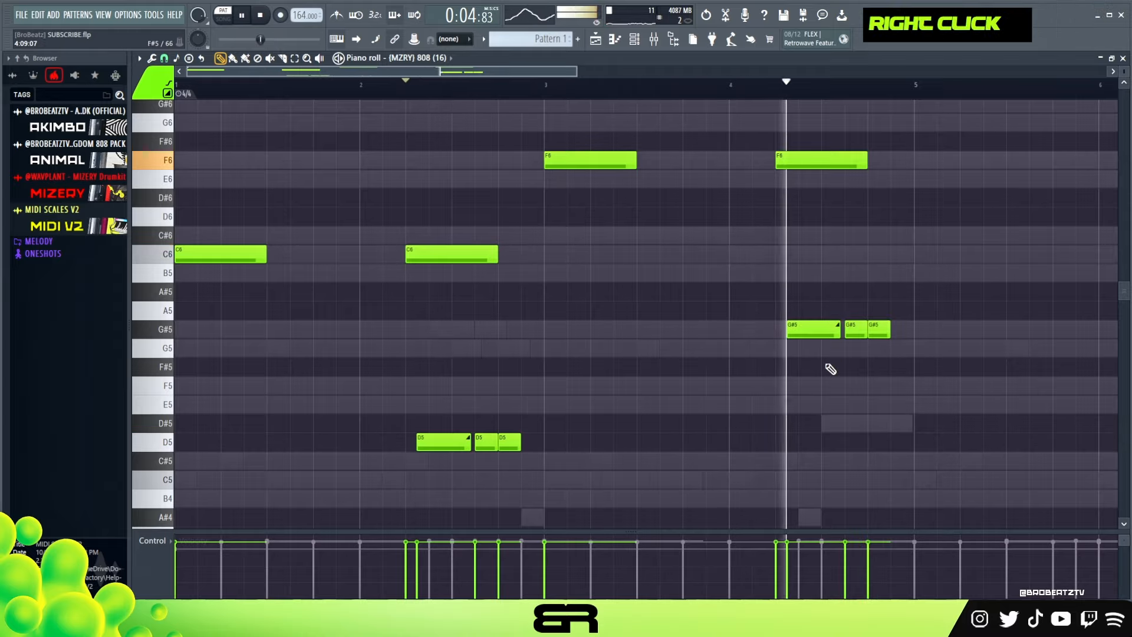
key("space")
- Lower bar 4's slide note to F5, lengthen it slightly and play that section
left_click(833, 332, "ctrl")
key("shift+Down")
key("shift+Down")
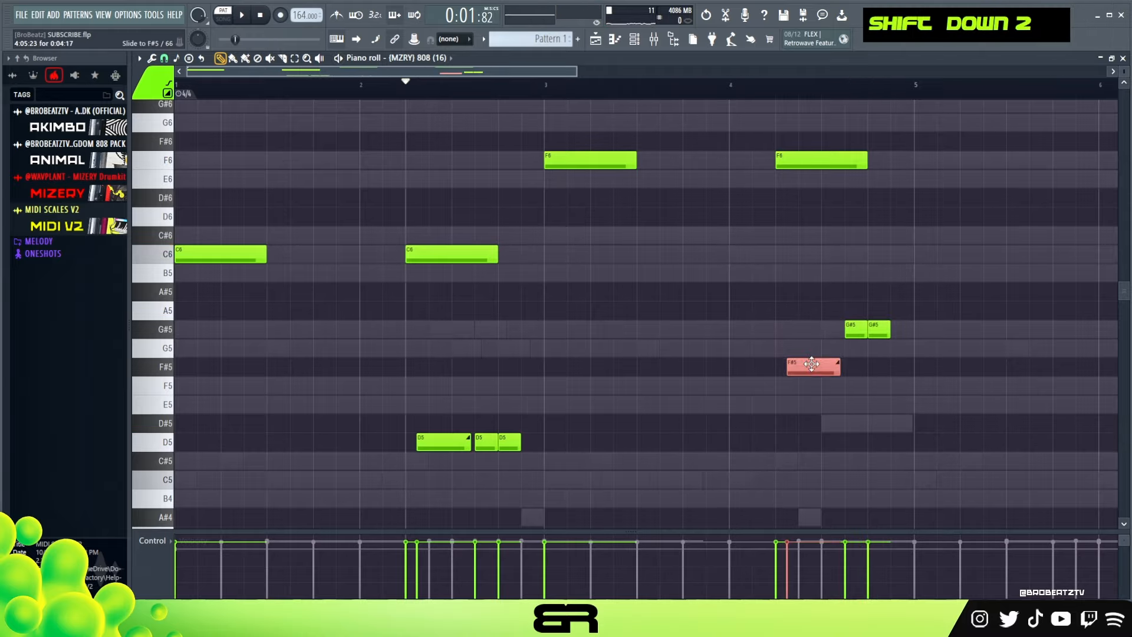
key("space")
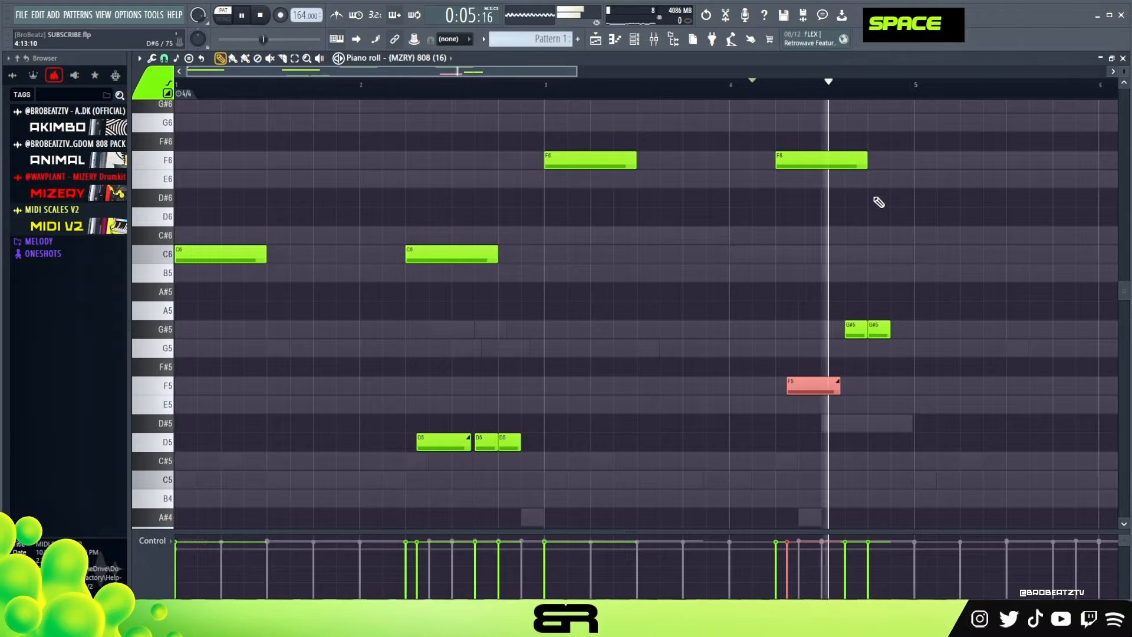
left_click_drag(847, 385, 859, 387, "alt")
key("space")
key("alt+space")
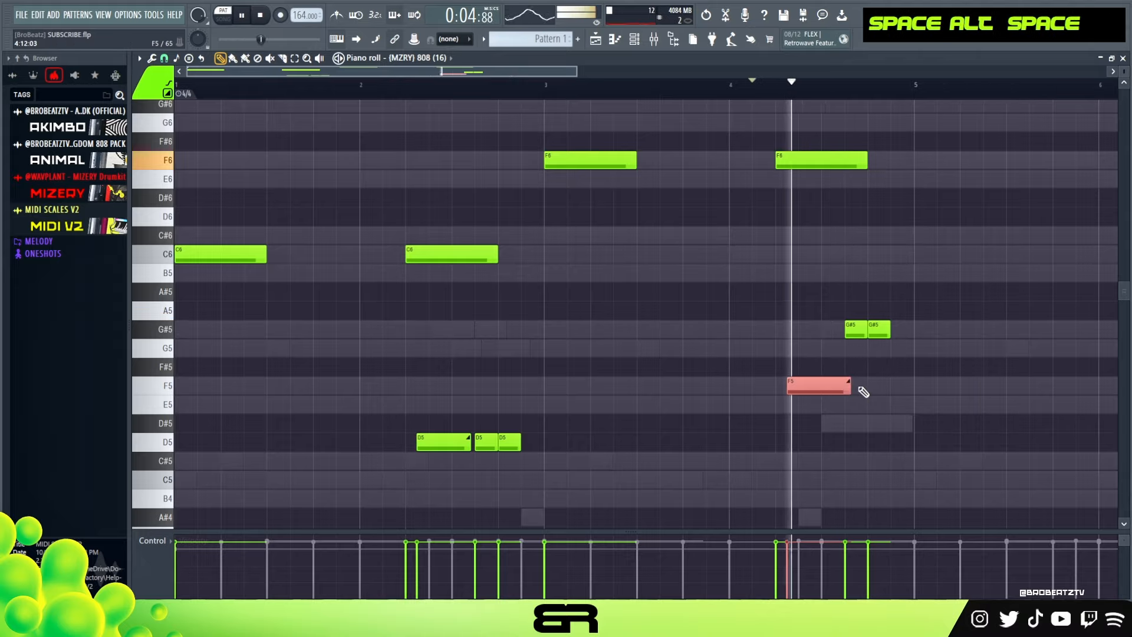
key("space")
- Move the last G#5 note to the end of bar 4 and play the section
left_click_drag(879, 329, 901, 329)
key("space")
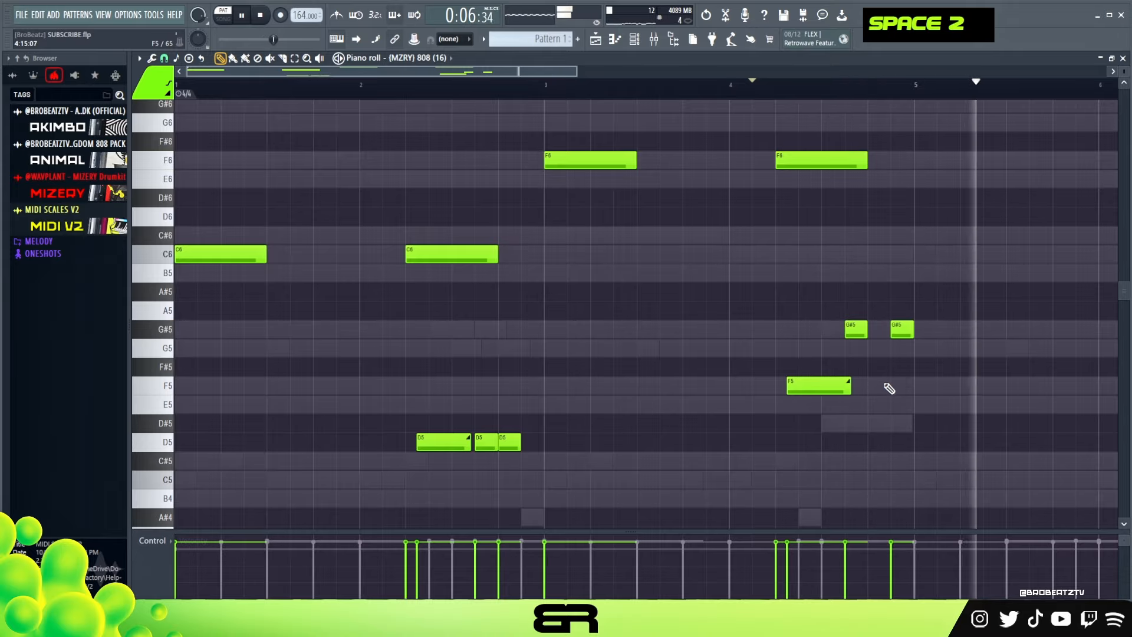
key("space")
- Duplicate the four-bar 808 line and align the copy with the start of bar 5
key("ctrl")
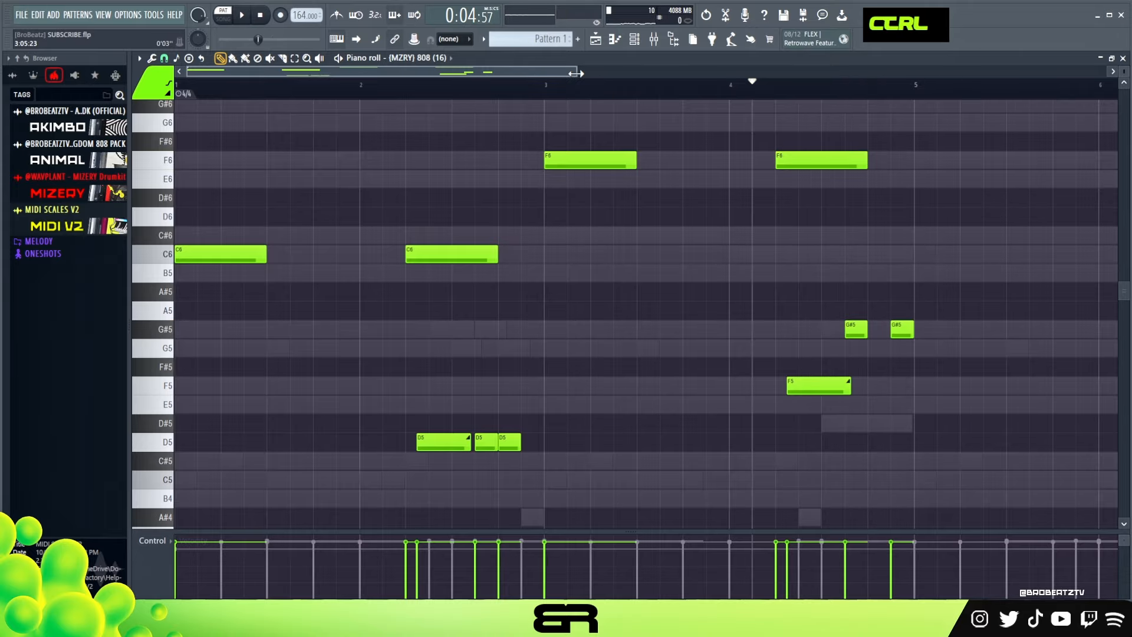
left_click_drag(575, 73, 746, 73)
key("ctrl+a")
left_click_drag(211, 254, 735, 254, "shift")
left_click_drag(568, 72, 696, 96)
right_click(686, 169)
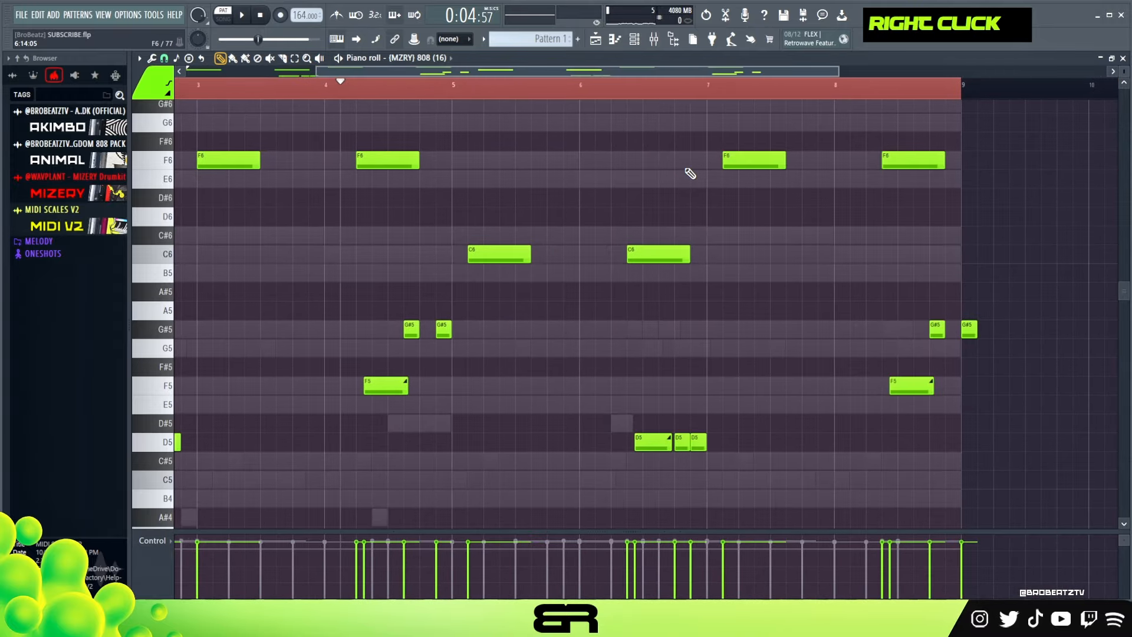
mouse_move(475, 114)
left_mouse_down("ctrl")
mouse_move(796, 397)
mouse_move(979, 451)
left_mouse_up("ctrl")
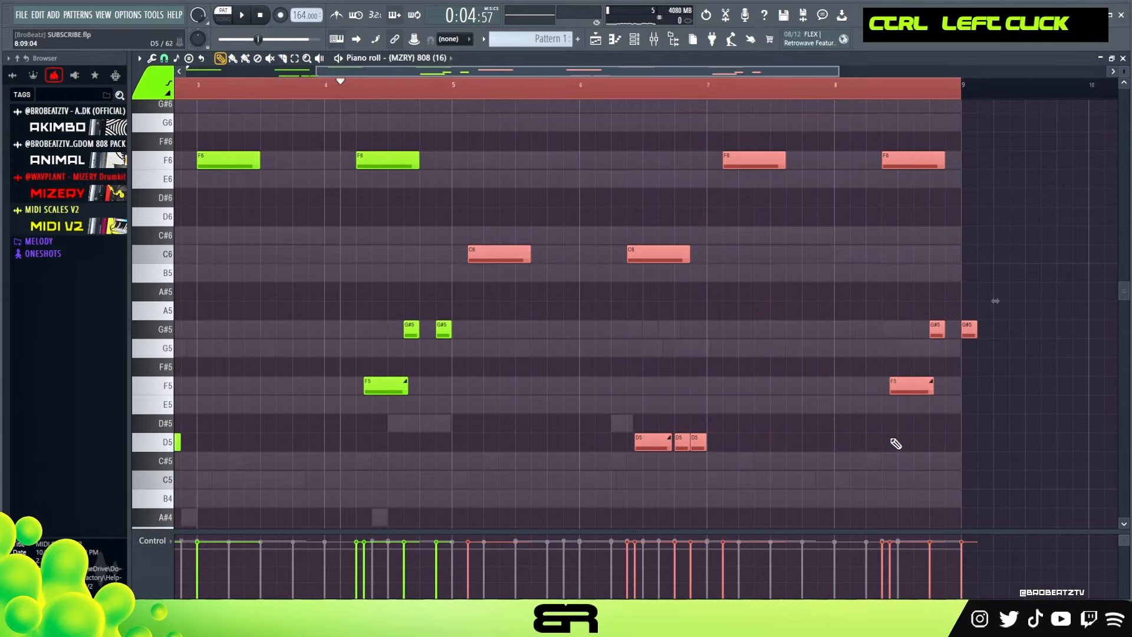
left_click_drag(511, 263, 500, 259)
right_click(549, 315)
- Shorten the first C6 in bar 5 and the F6 in bar 7, and repeat each as three back-to-back notes
left_click(740, 168, "ctrl")
left_click(505, 260, "ctrl+shift")
left_click_drag(481, 259, 576, 259, "shift")
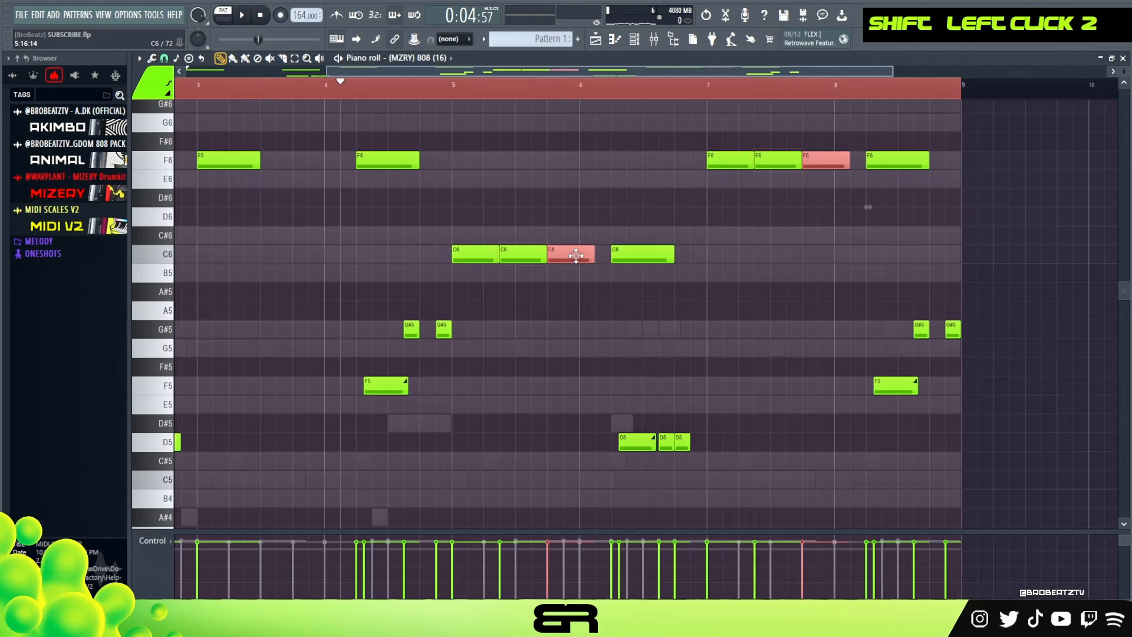
right_click(707, 330)
- Lower the three-note runs in bars 5 and 7 one octave to C5 and F5, and clear the time selection
left_click_drag(846, 136, 708, 168, "ctrl")
left_click_drag(596, 227, 451, 260, "ctrl+shift")
key("ctrl+Down")
right_click(577, 228)
double_click(466, 93)
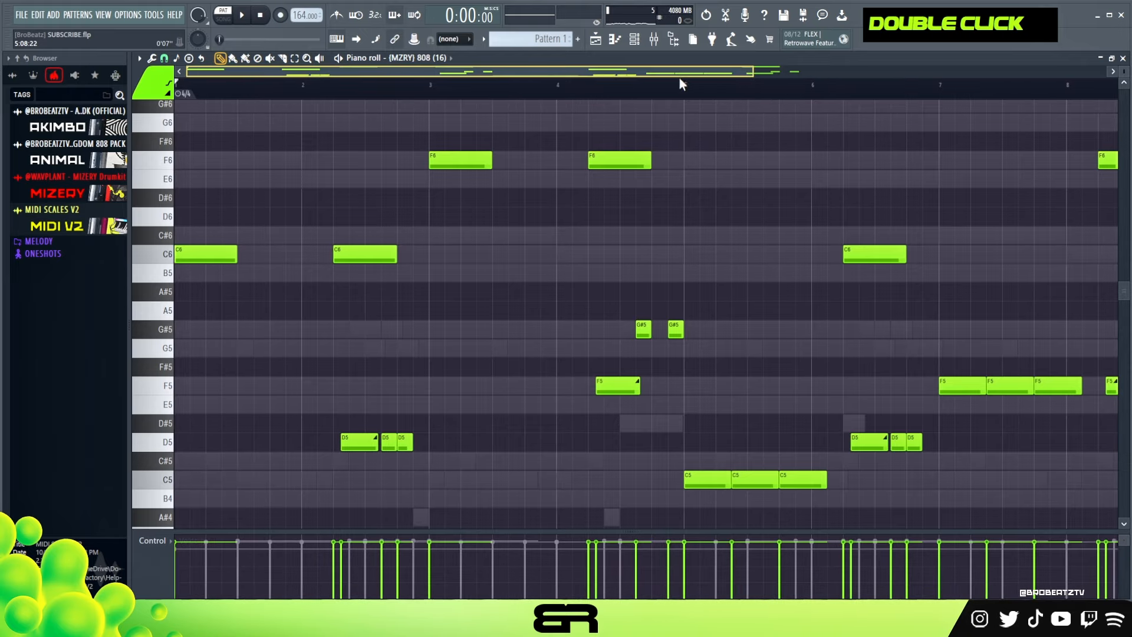
left_click_drag(755, 72, 811, 96)
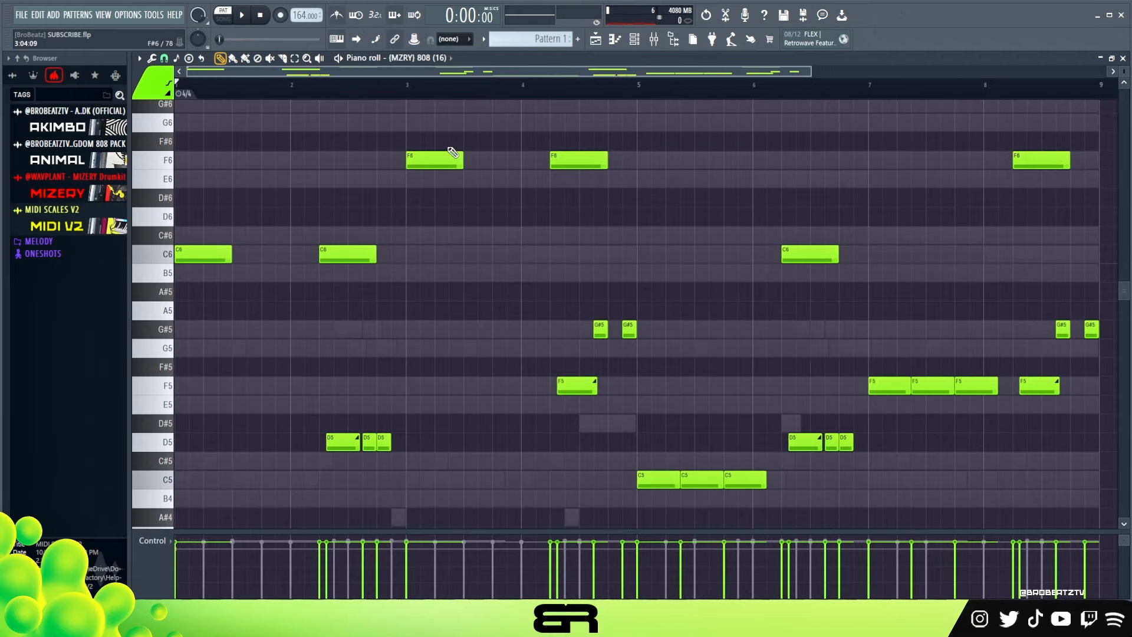
- Play the 808 line, clone the (MZRY) 808 (16) channel and copy its notes into the clone
key("space")
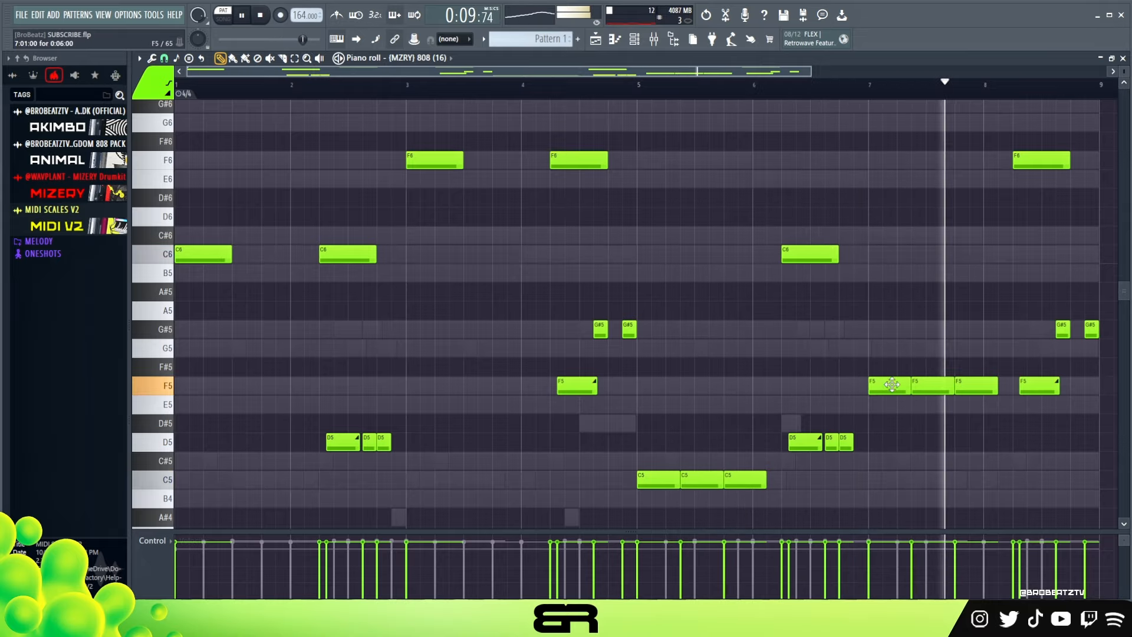
key("space")
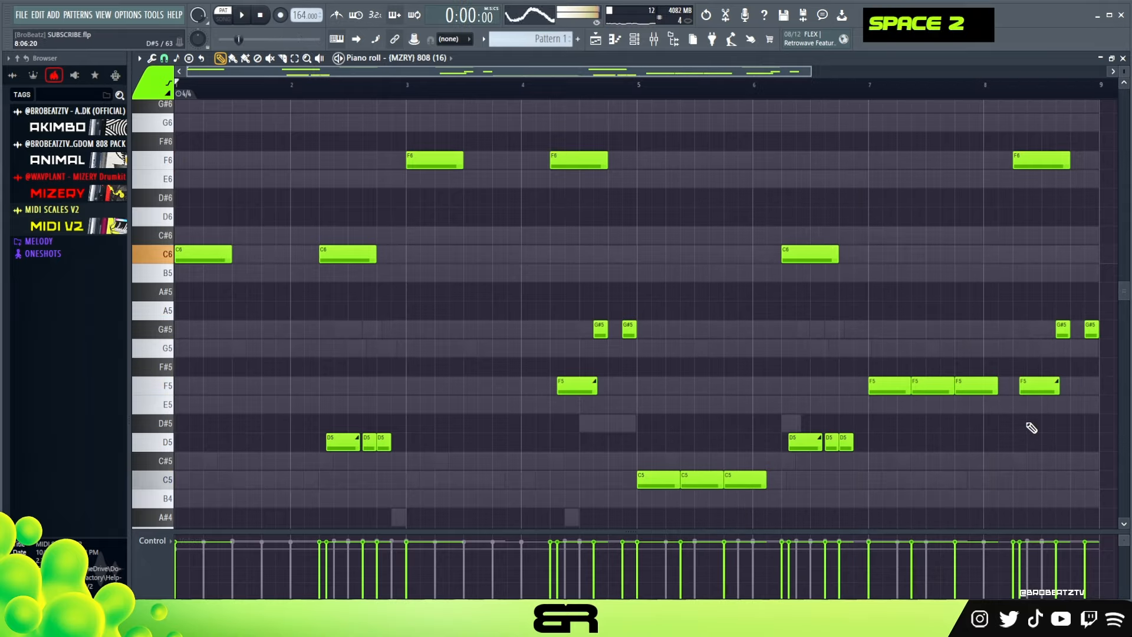
left_click(635, 40)
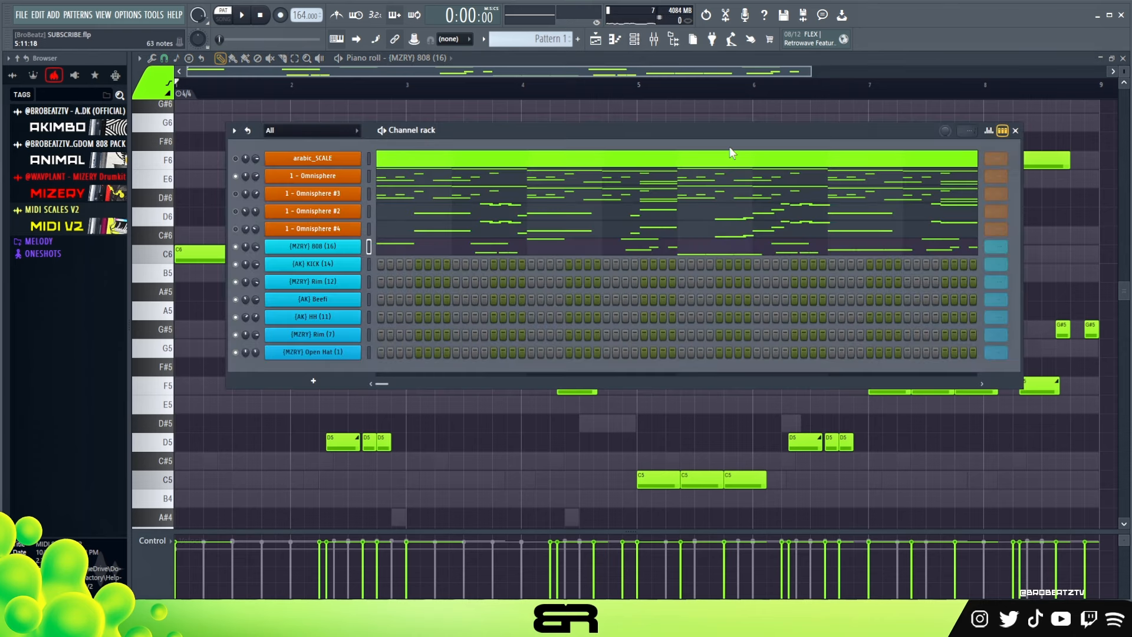
right_click(303, 251)
left_click(404, 384)
right_click(356, 264)
left_click(492, 257)
right_click(357, 264)
left_click(493, 287)
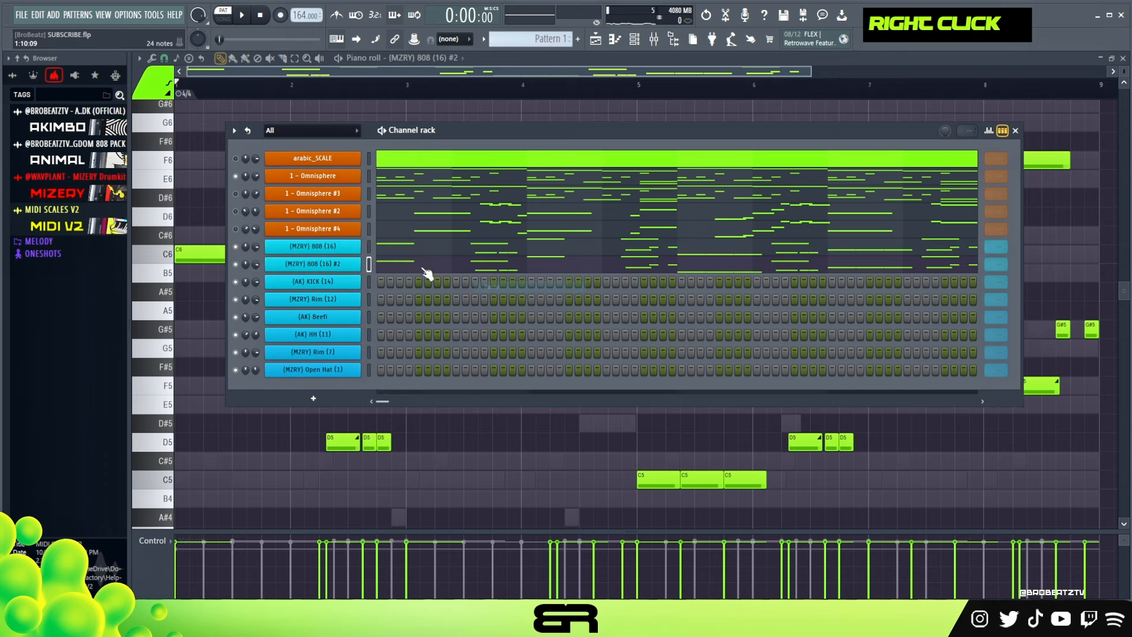
- In the cloned 808, reduce bar 2 to two short D5 notes and lower bar 3's F6 one octave to F5
double_click(486, 267)
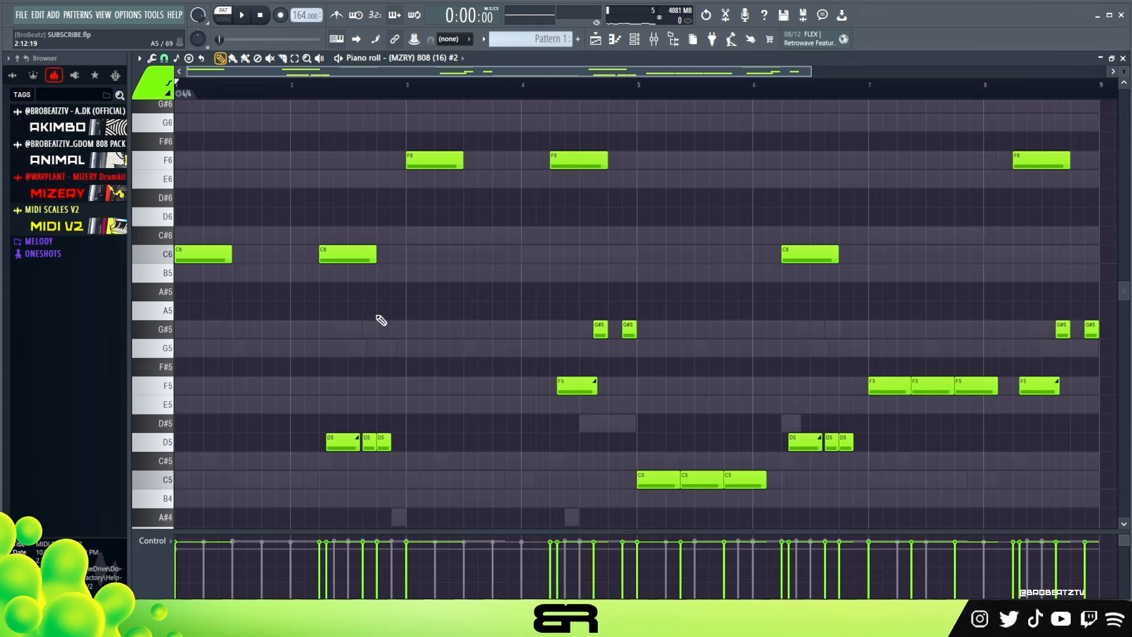
right_click(343, 448)
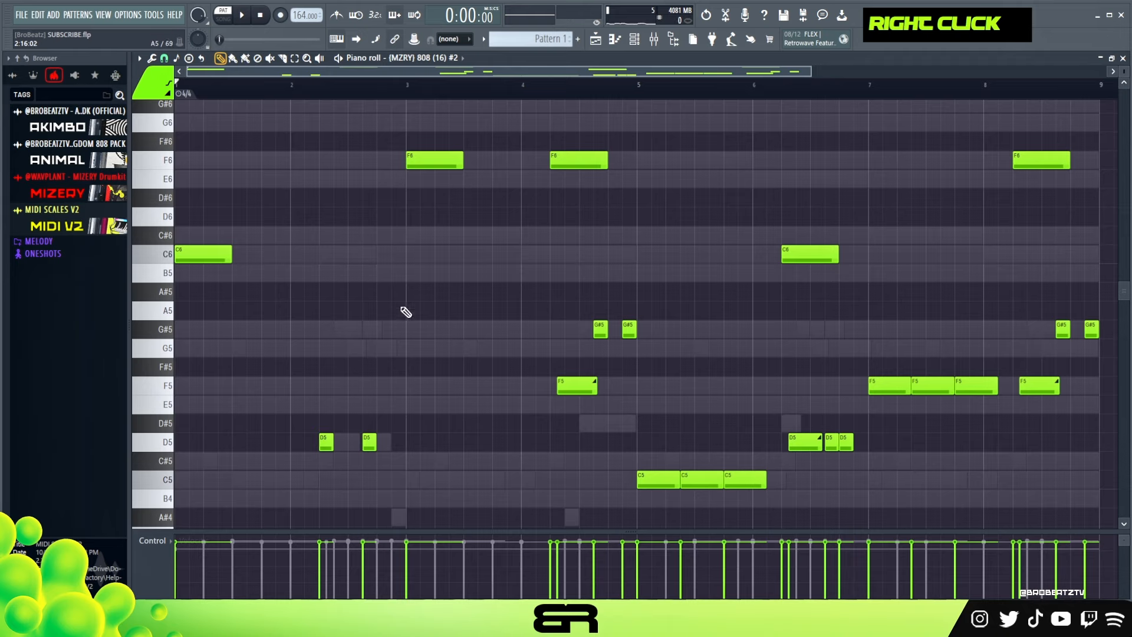
left_click(424, 156, "ctrl")
key("ctrl+Down")
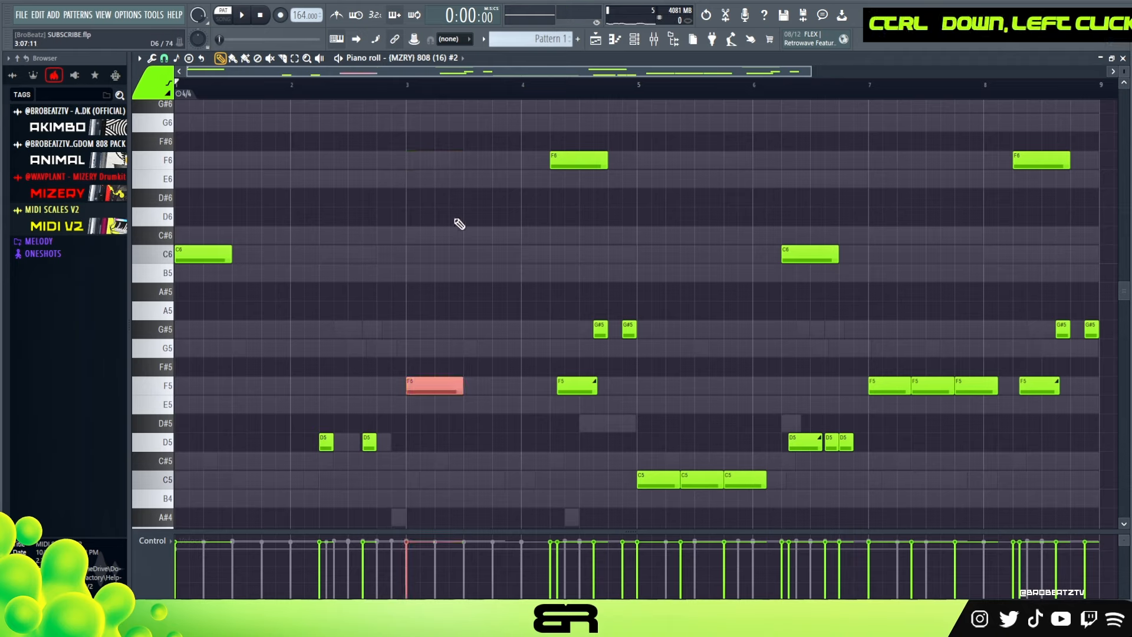
- Reduce bar 4 of the cloned 808 to two short G#5 notes and keep only the first F5 in bar 7
mouse_move(596, 335)
left_mouse_down()
mouse_move(579, 335)
mouse_move(598, 335)
left_mouse_up()
right_click(587, 386)
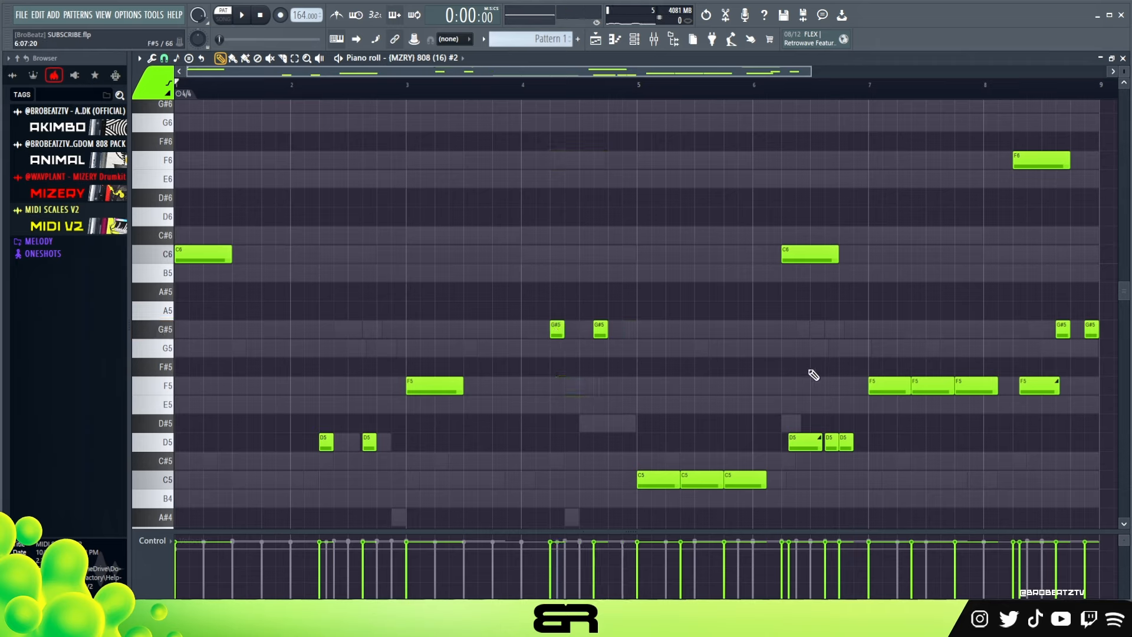
right_click(939, 387)
right_click(976, 388)
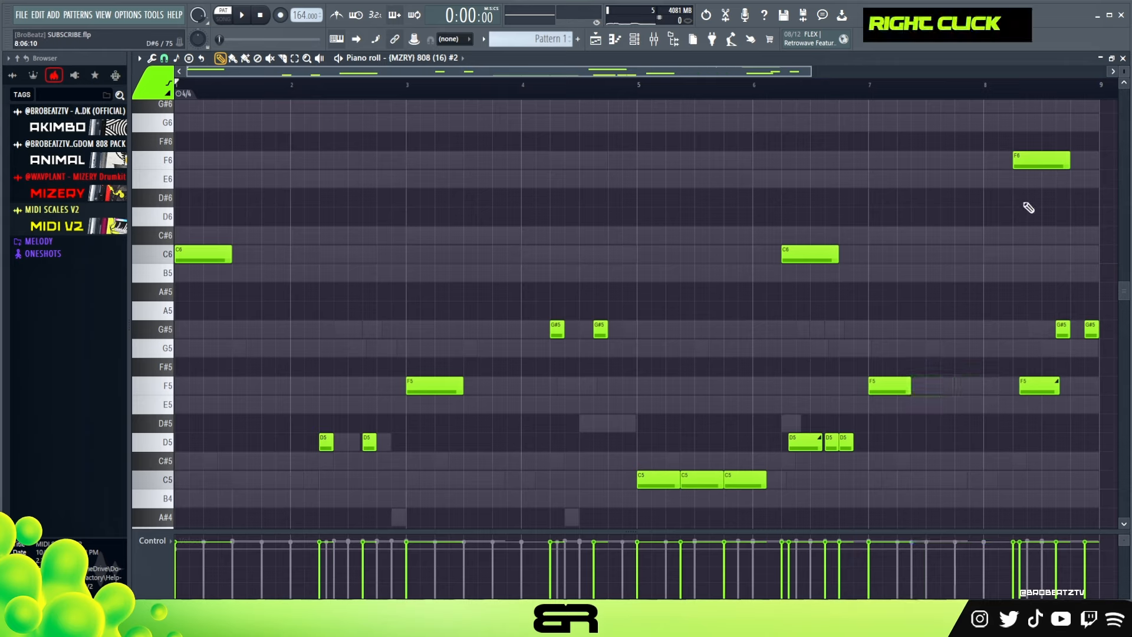
- Replace bar 8's F6 and F5 slide with a G#5, and reduce bar 6 to two short D5 notes
left_click_drag(1030, 161, 1053, 336)
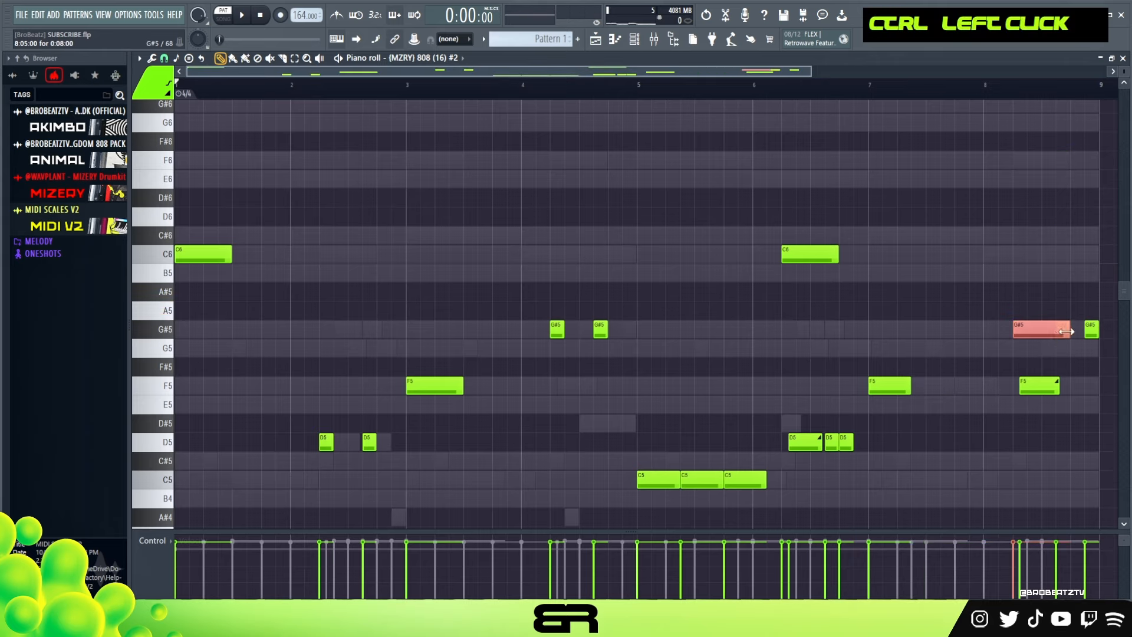
right_click(1061, 362)
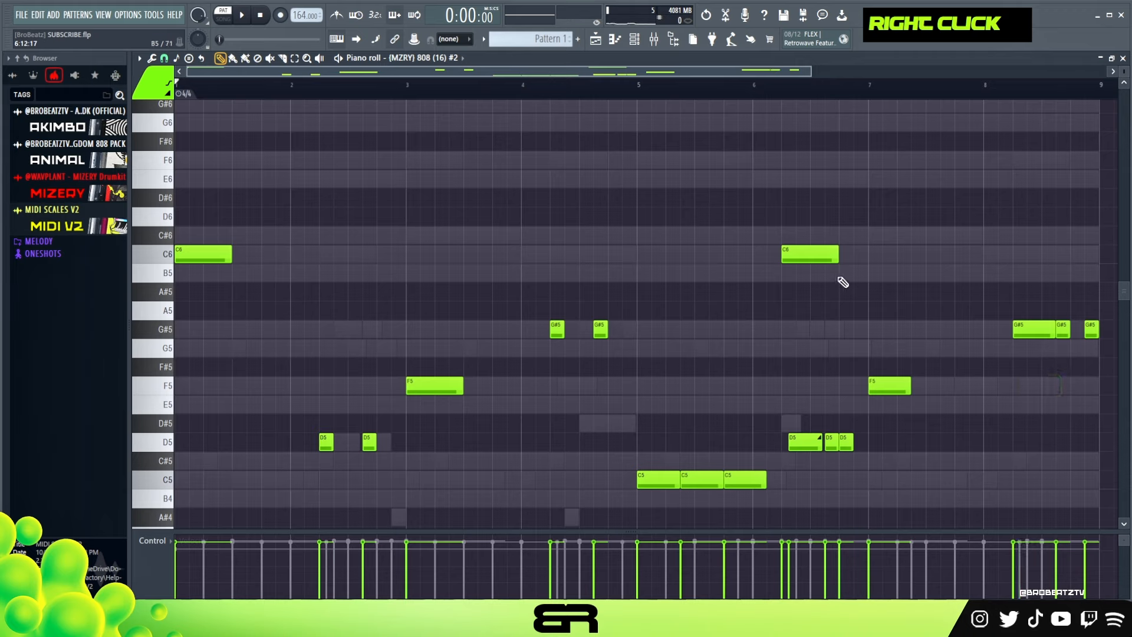
right_click(822, 441)
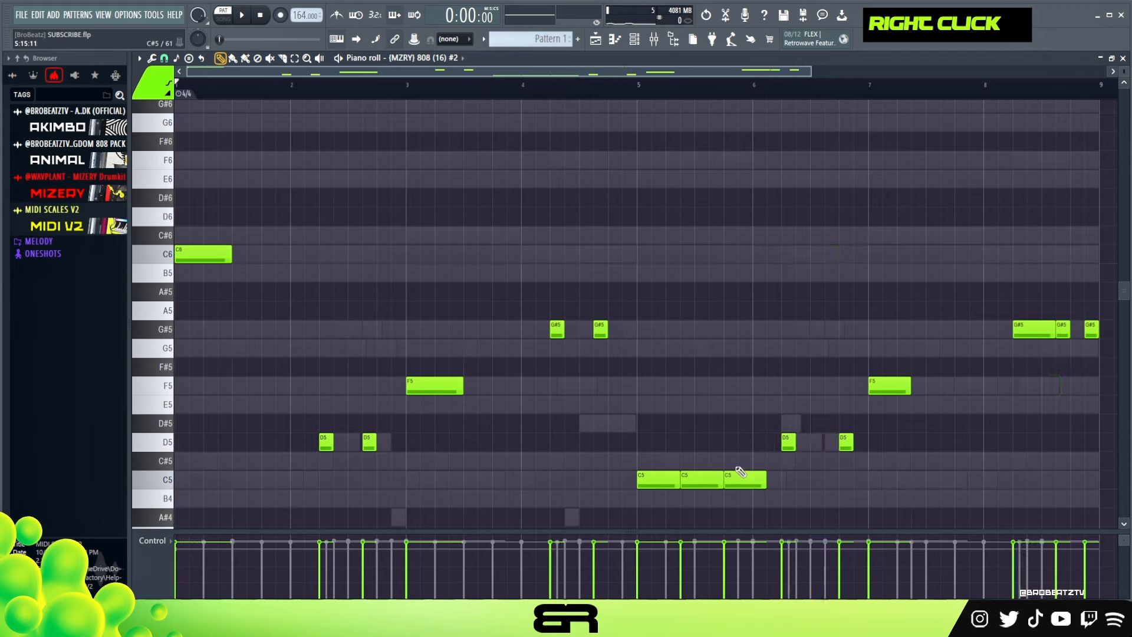
- Play the simplified 808 clone and raise the velocity of all its notes to maximum
left_click(632, 41)
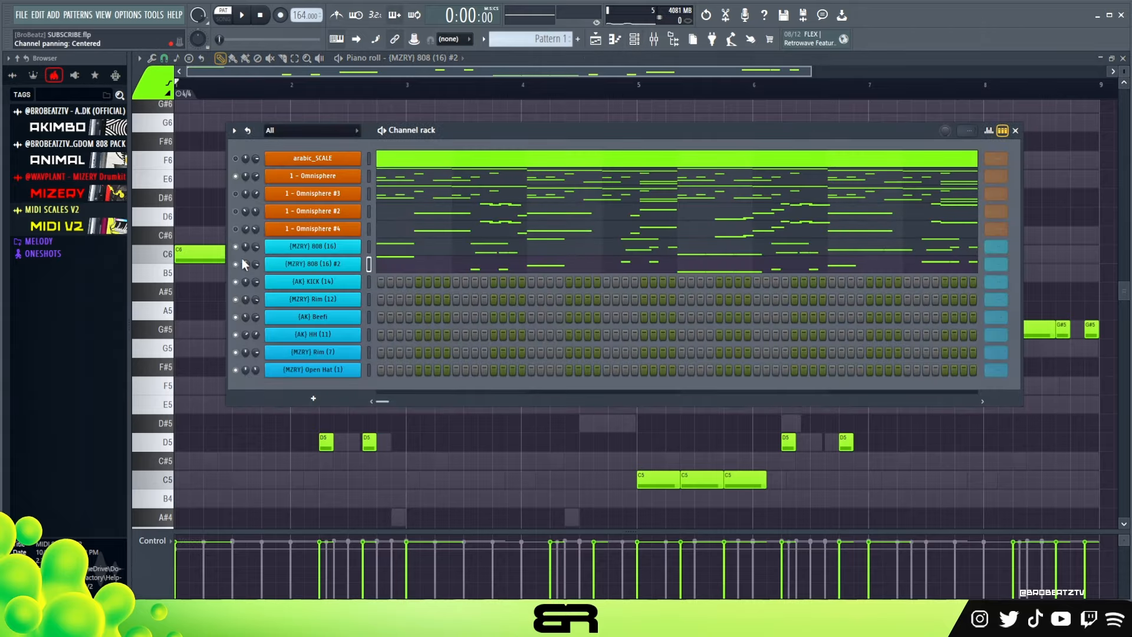
key("space")
right_click(290, 456)
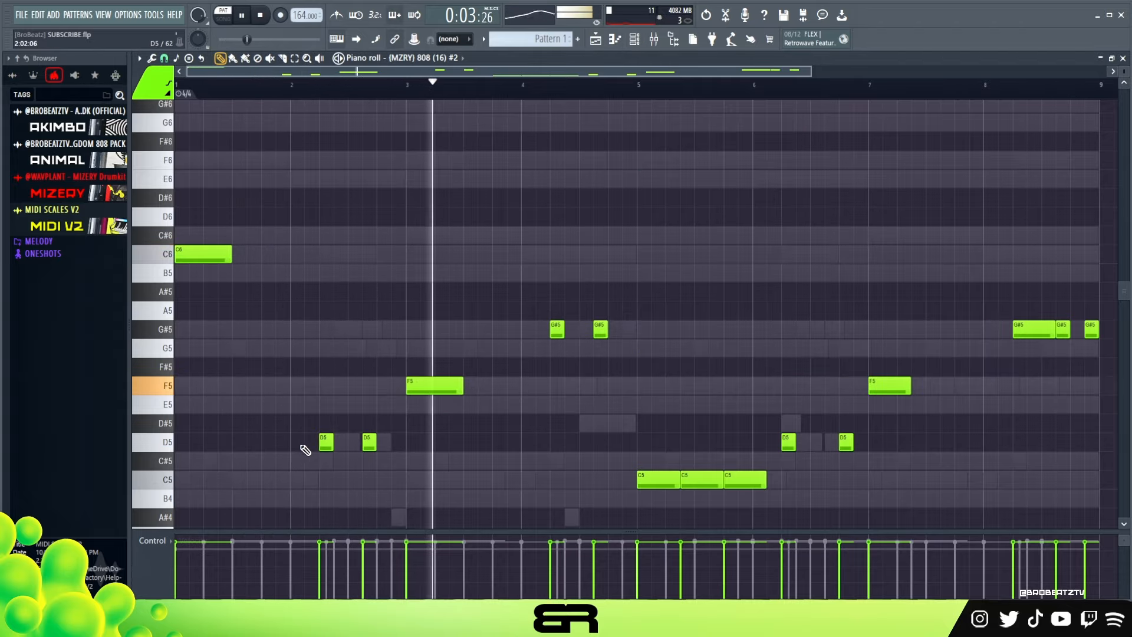
key("ctrl+a")
key("space")
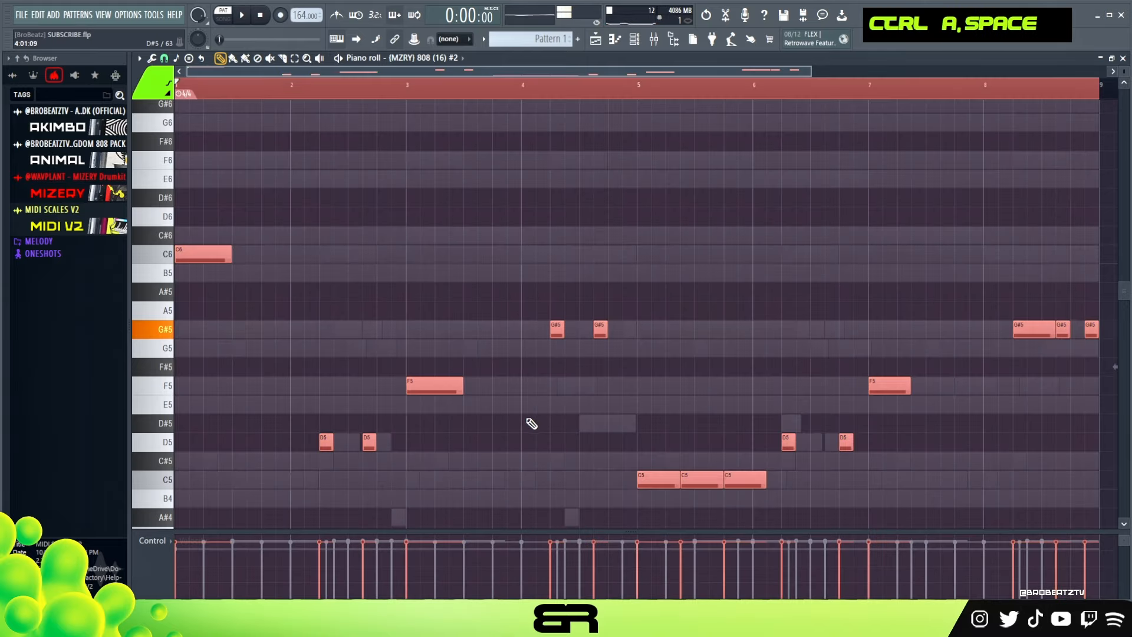
scroll(547, 420, "up", 9, "alt")
left_click_drag(561, 529, 567, 483)
- Raise the velocity of all notes in the original (MZRY) 808 (16) channel to maximum and clear the note selection
left_click(635, 38)
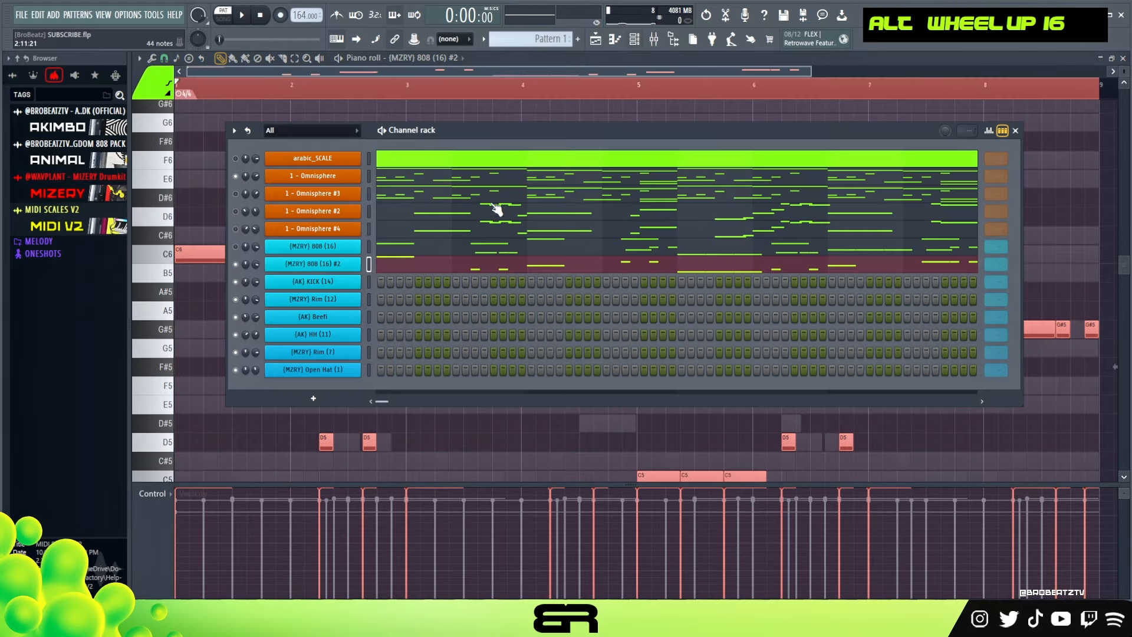
left_click(386, 248)
key("ctrl+a")
scroll(496, 348, "up", 12, "alt")
right_click(517, 332)
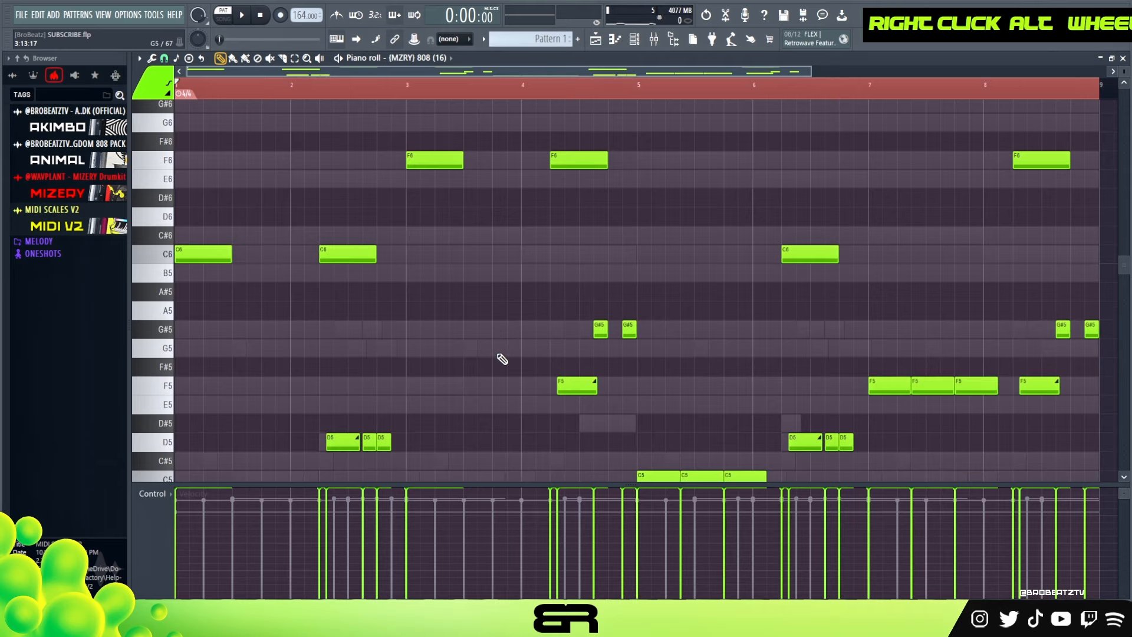
left_click_drag(521, 482, 521, 544)
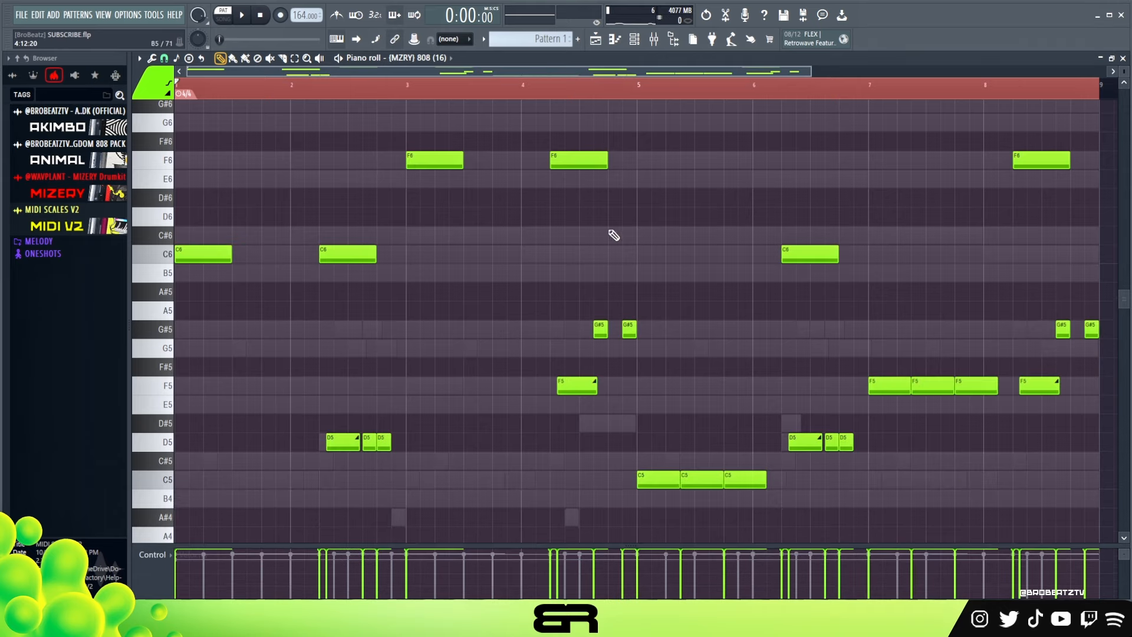
- Play the 808 clone, move the second D5 in bar 6 slightly earlier, and replay the line from bar 5
left_click(639, 43)
left_click(479, 254)
key("space")
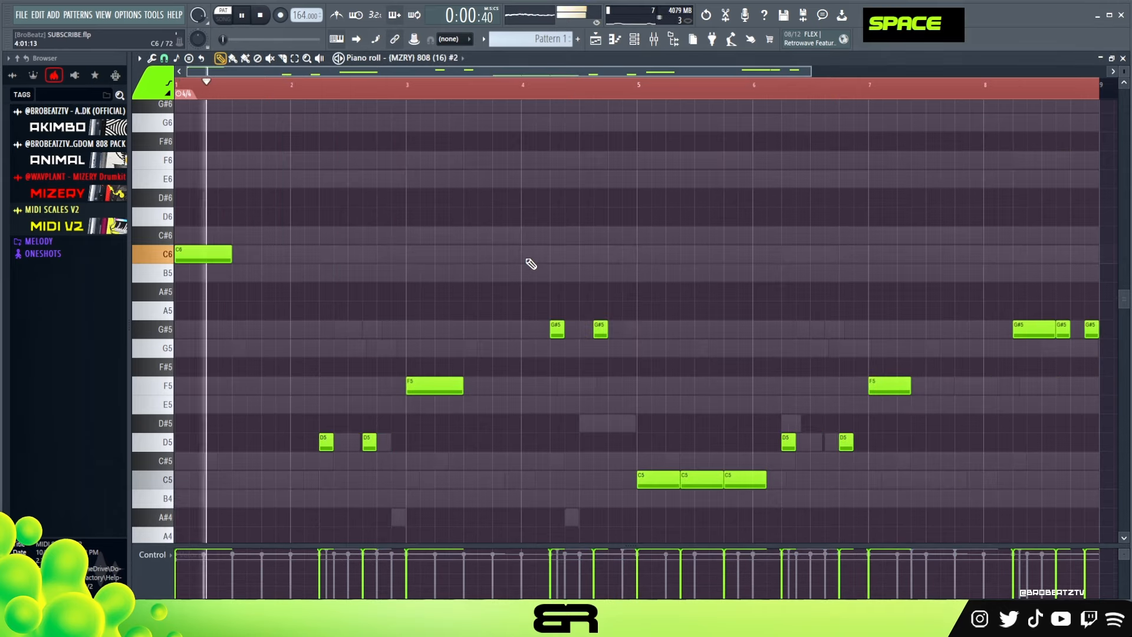
right_click(557, 251)
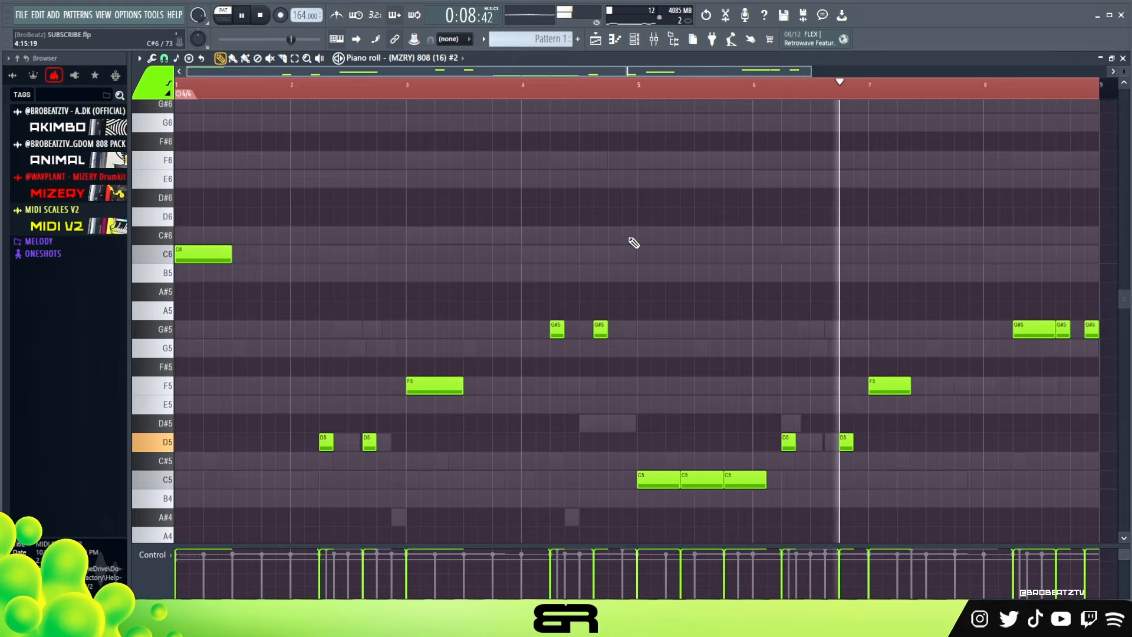
key("space")
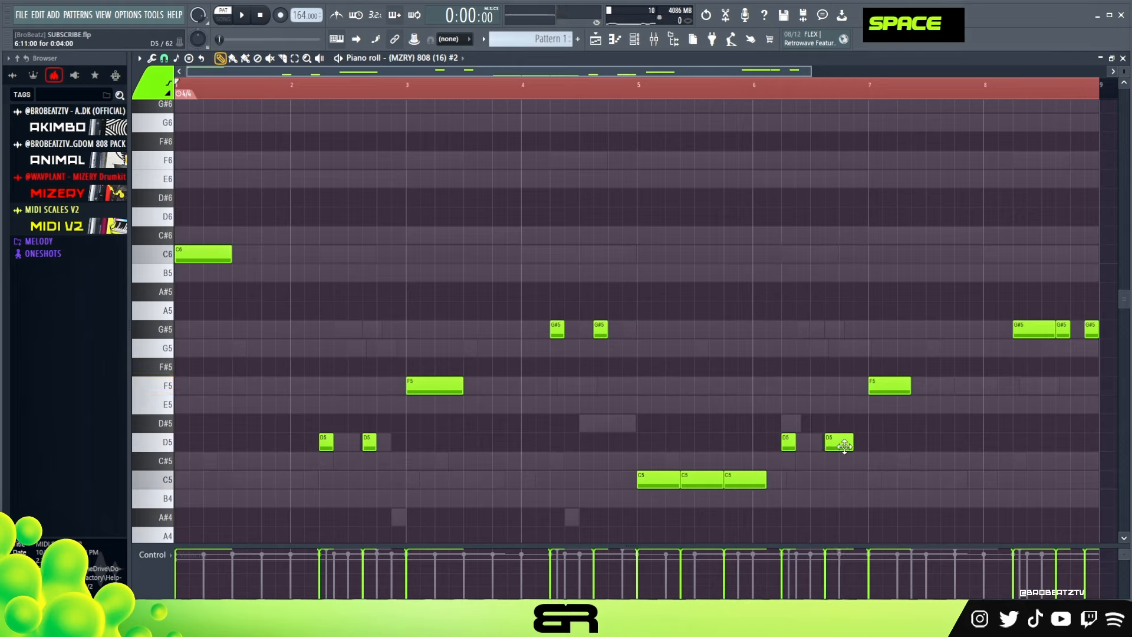
key("space")
left_click(737, 83)
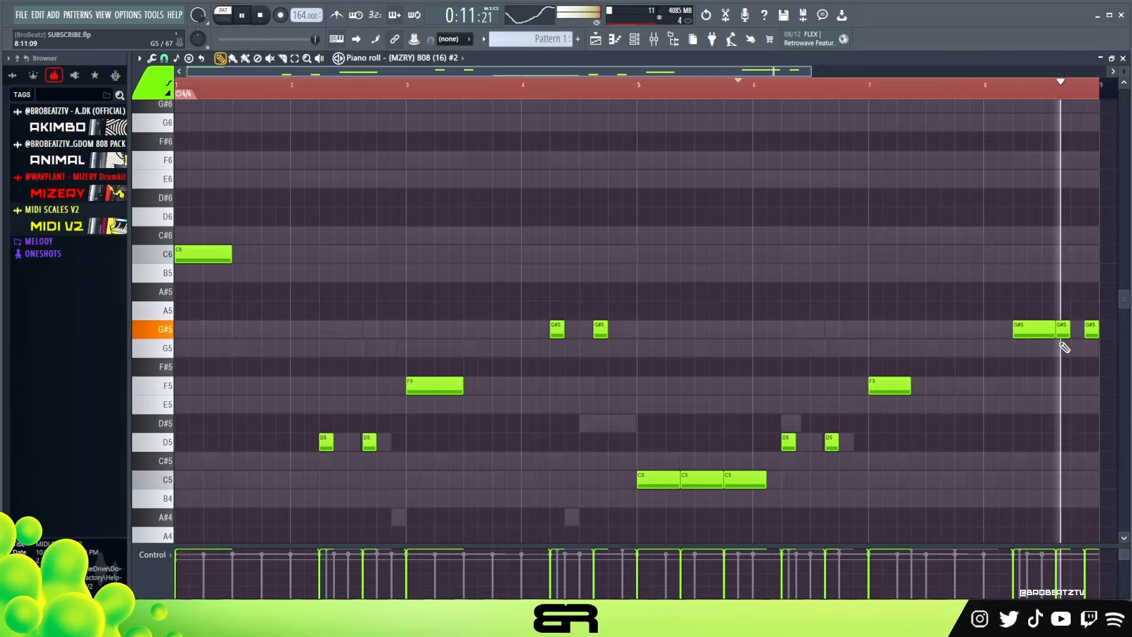
key("space")
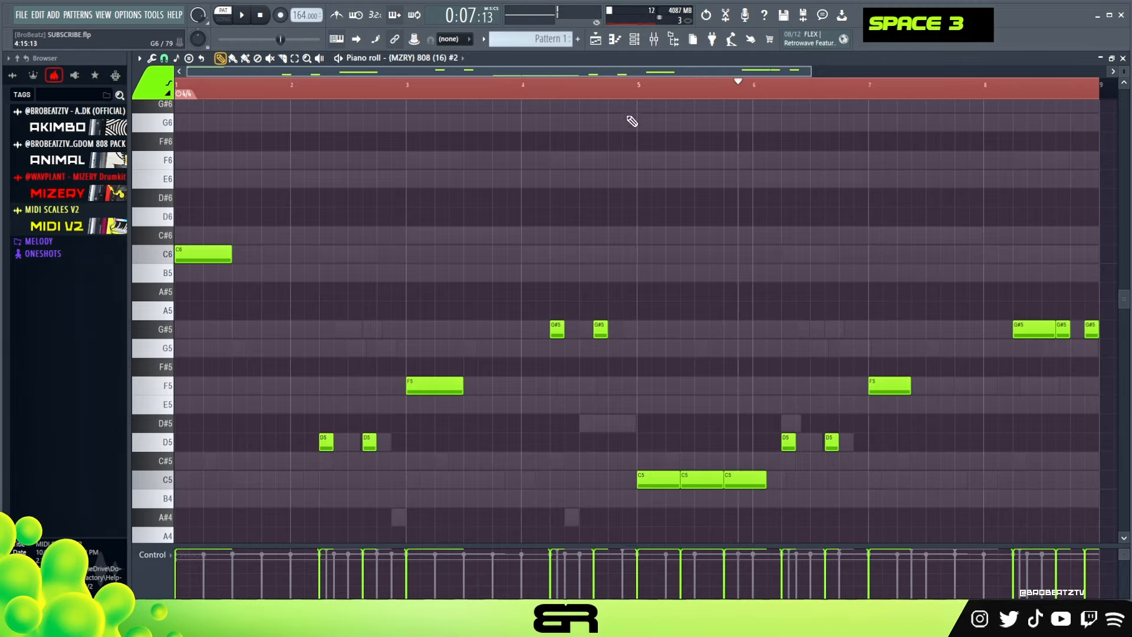
- Copy the notes of (MZRY) 808 (16) #2 and paste them into the (AK) KICK (14) channel
left_click(638, 45)
right_click(362, 260)
left_click(483, 276)
right_click(365, 281)
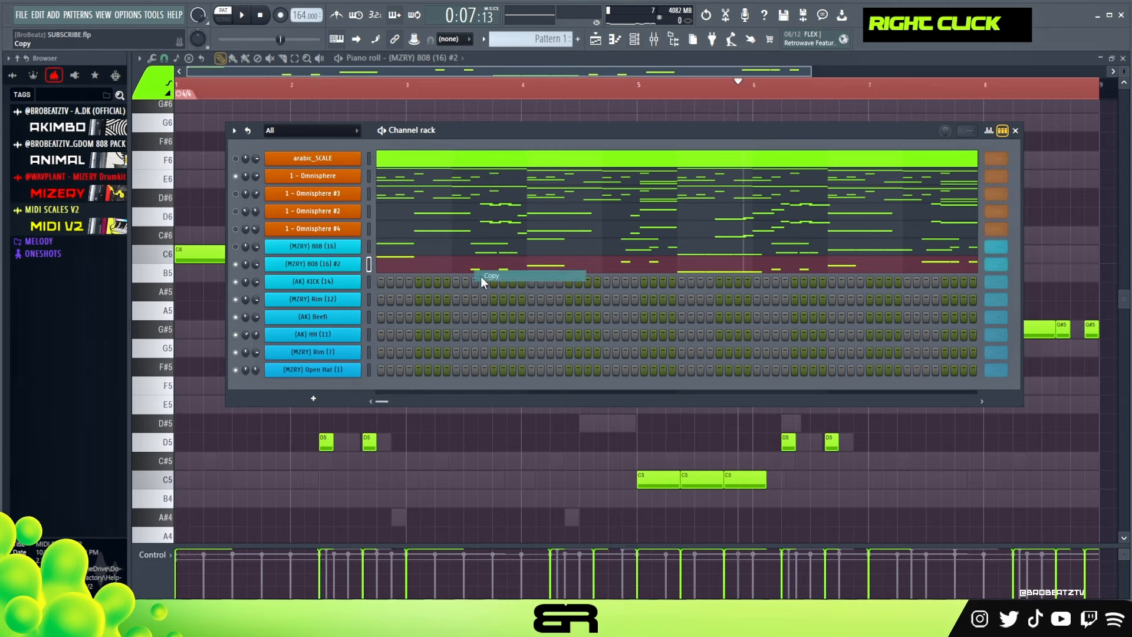
left_click(475, 297)
- Restrict all notes of the kick channel to the single key C5 with the limiter
double_click(455, 283)
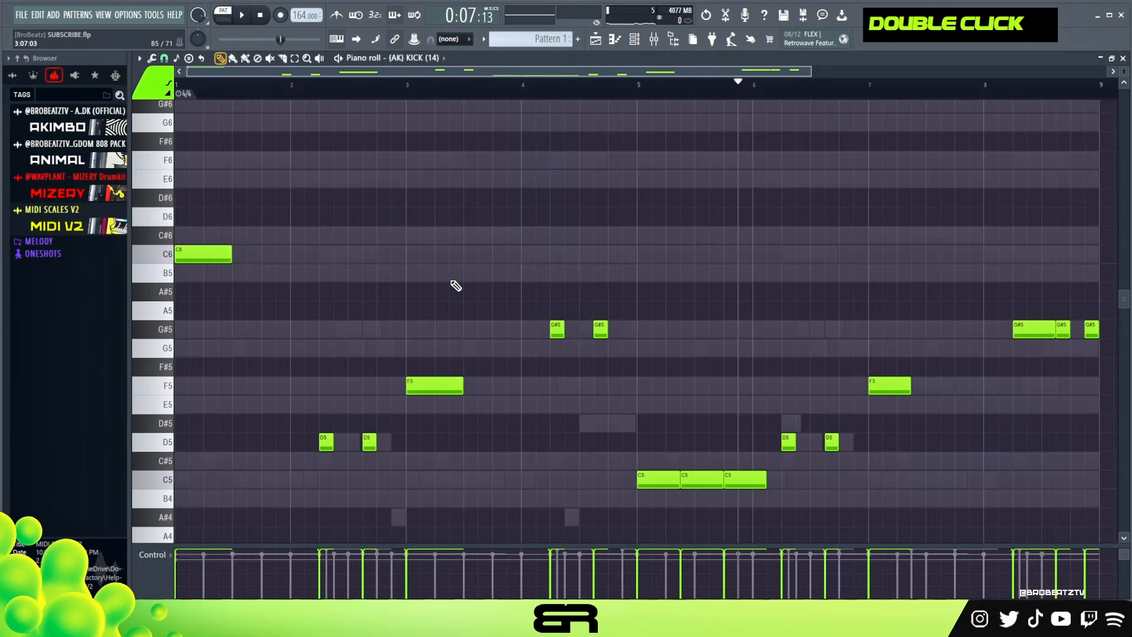
key("ctrl+a")
key("alt+k")
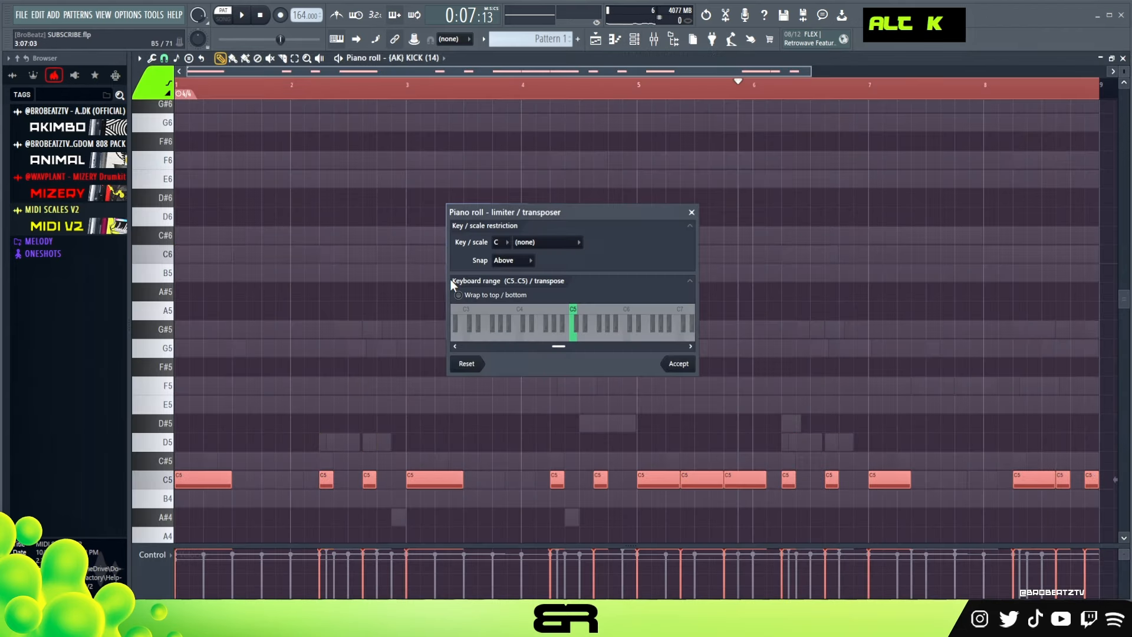
key("Return")
- Shorten every kick note to two steps, duplicate them one semitone lower on B4, and play the layered kicks
scroll(447, 324, "down", 2)
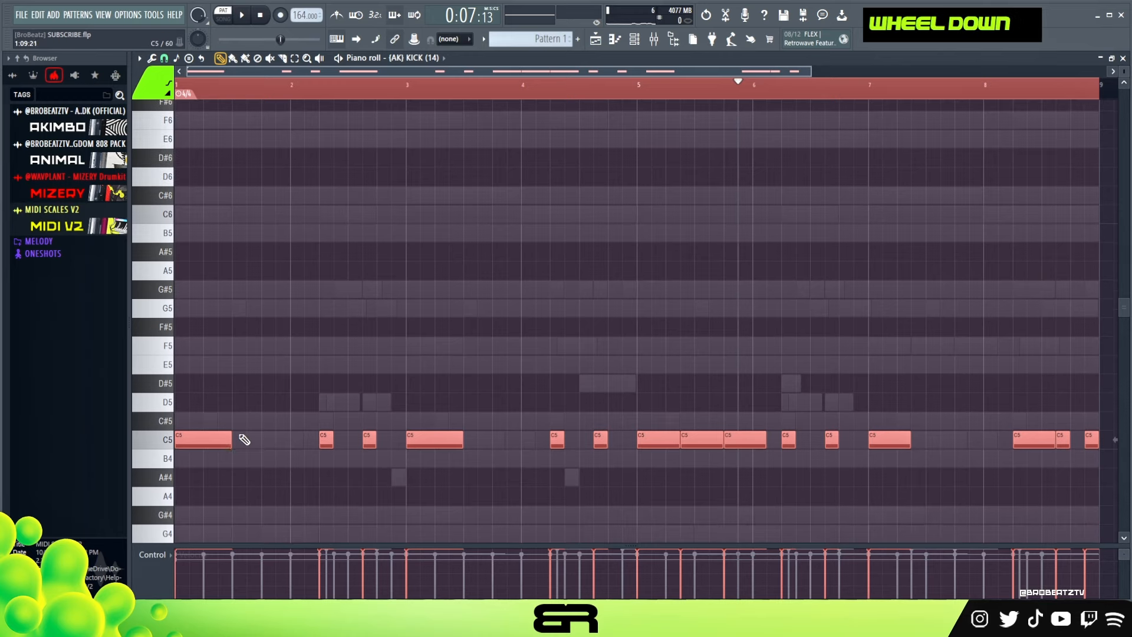
key("shift+d")
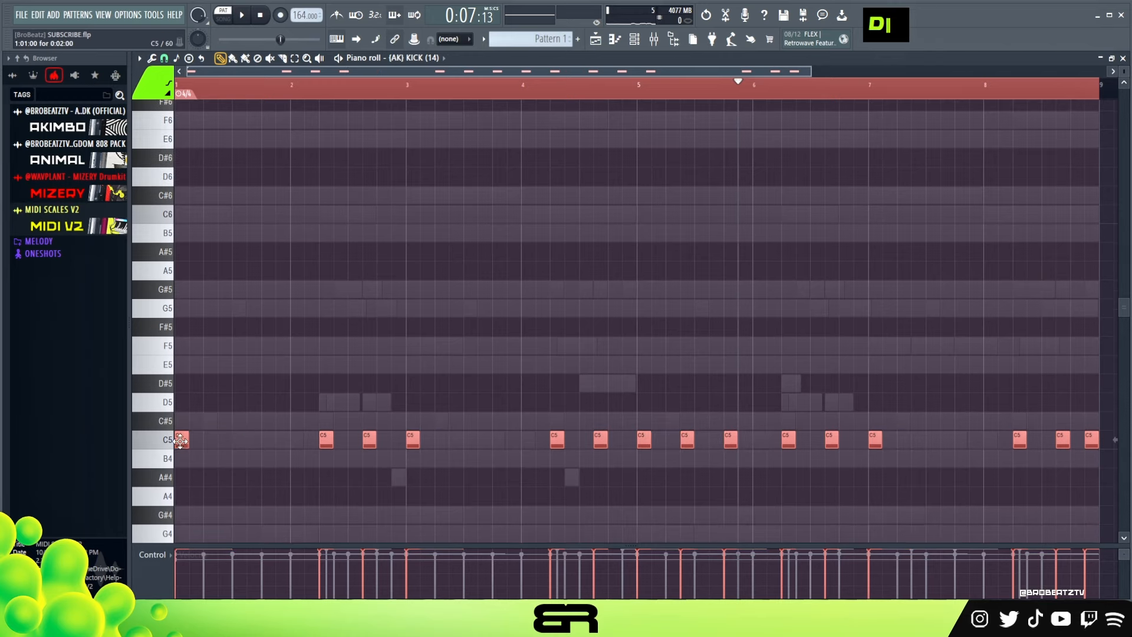
left_click_drag(181, 440, 162, 467, "shift")
key("space")
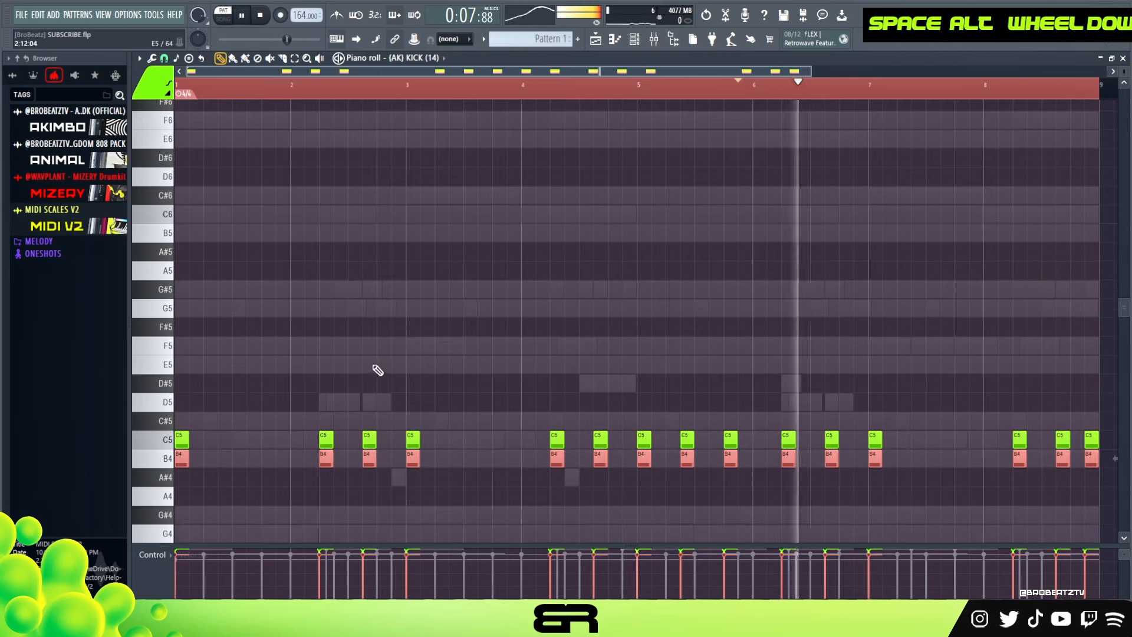
key("space")
key("space")
right_click(517, 339)
key("space")
- Clear the time selection and duplicate a C5/B4 kick pair directly before the second hit in bar 2 during playback
double_click(275, 88)
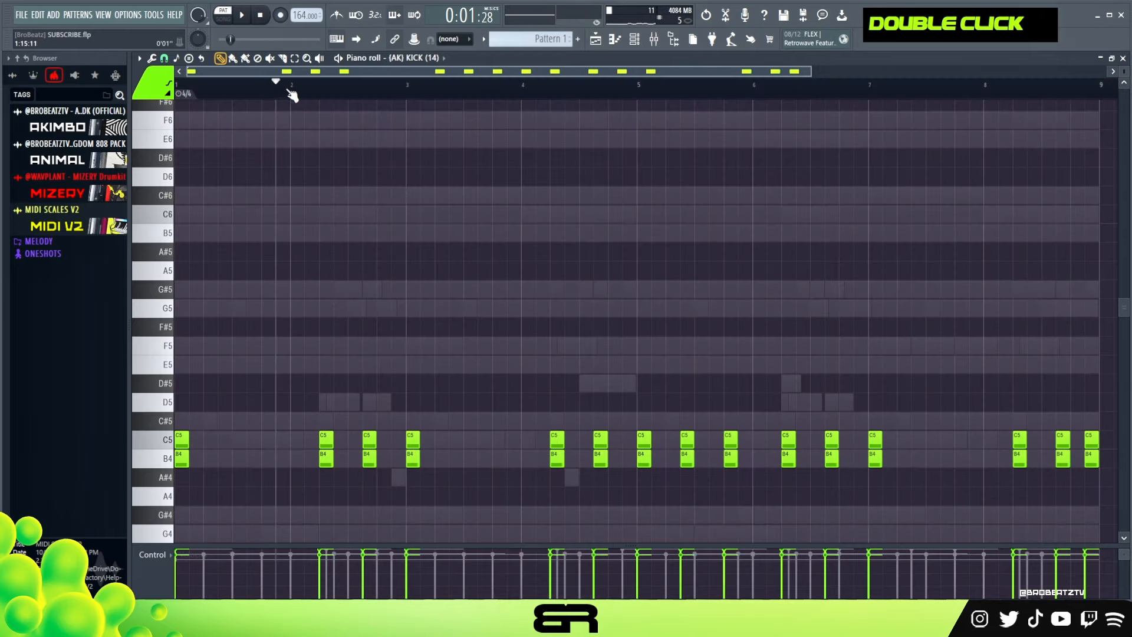
key("space")
left_click_drag(364, 412, 354, 464)
key("space")
key("space")
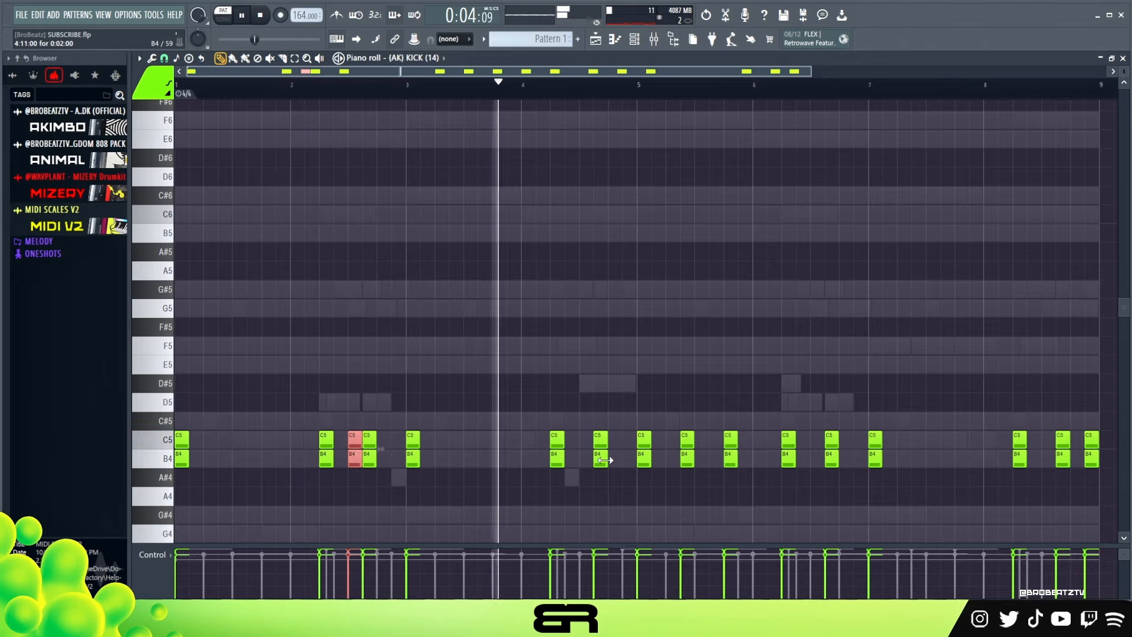
- Duplicate C5/B4 kick pairs to the end of bar 4 and directly after the second hit in bar 6
left_click(641, 454, "ctrl")
left_click_drag(641, 454, 627, 454)
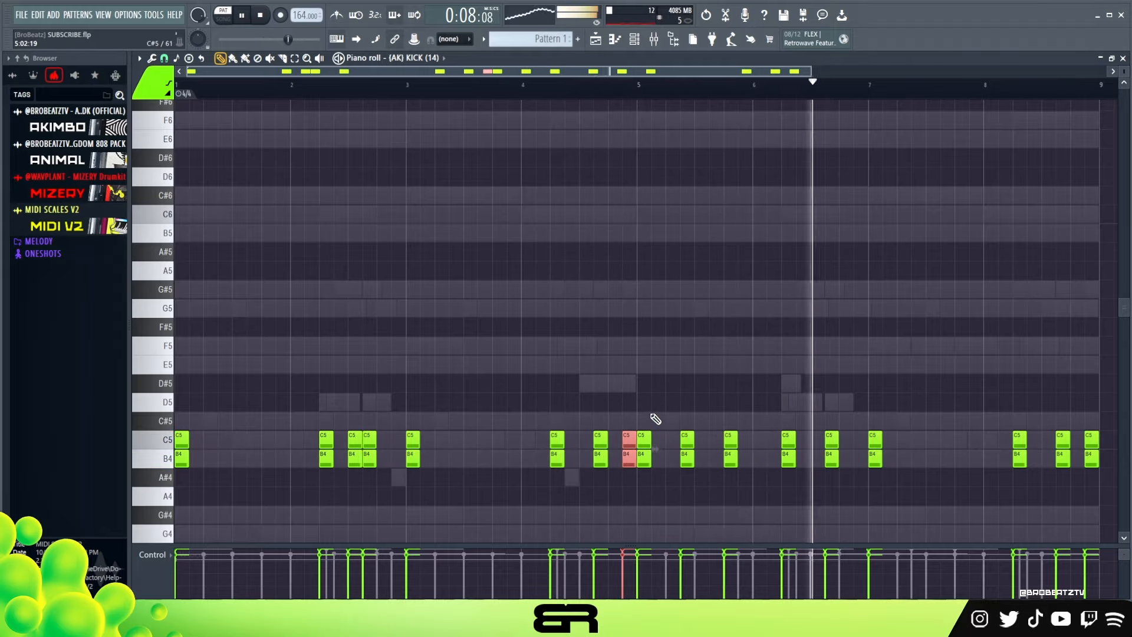
left_click_drag(844, 413, 849, 462)
key("space")
key("space")
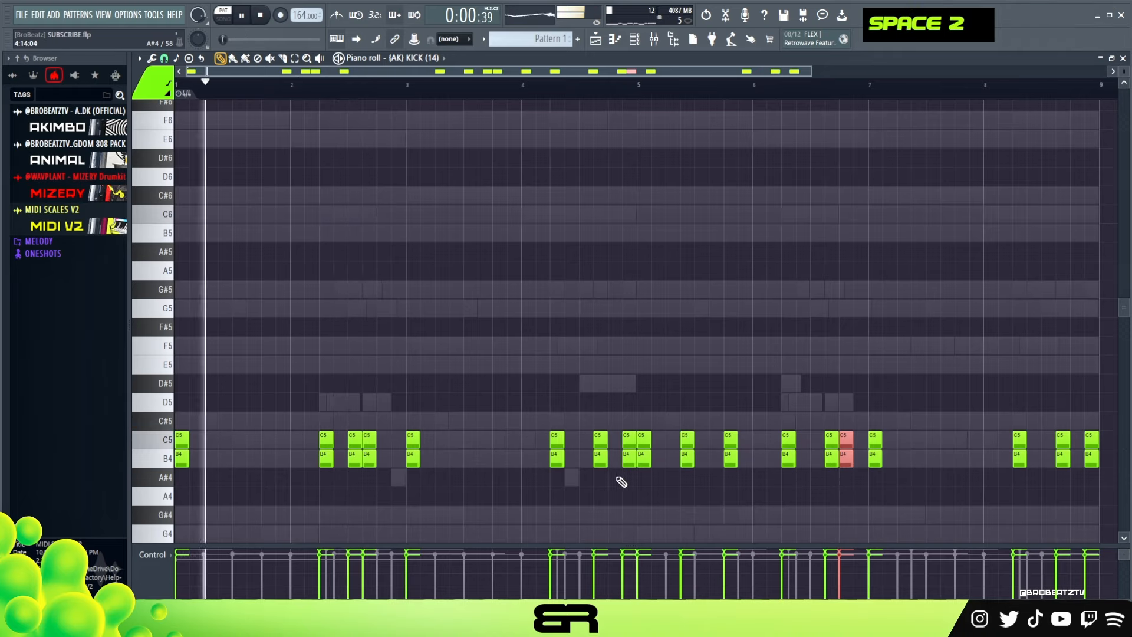
- Move the double kick hit in bar 2 two steps later and play the kick pattern
left_click_drag(348, 413, 390, 478)
key("space")
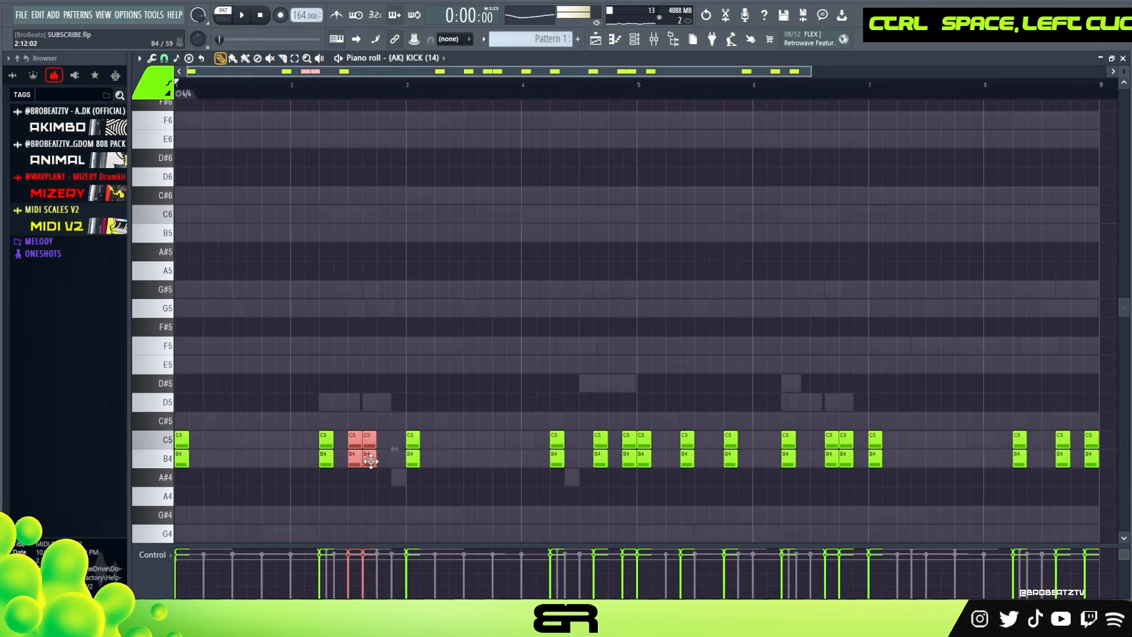
right_click(398, 489)
key("space")
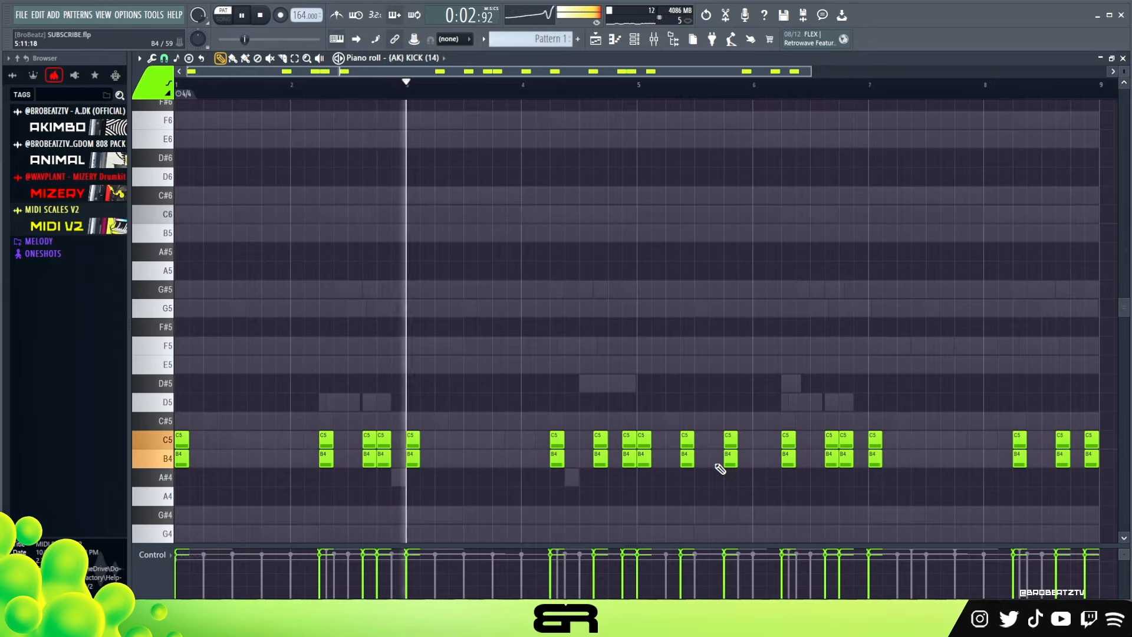
- Play the layered kick pattern through to bar 8 and stop
key("ctrl+2")
left_click(161, 460, "ctrl")
scroll(183, 460, "down", 2)
right_click(436, 332)
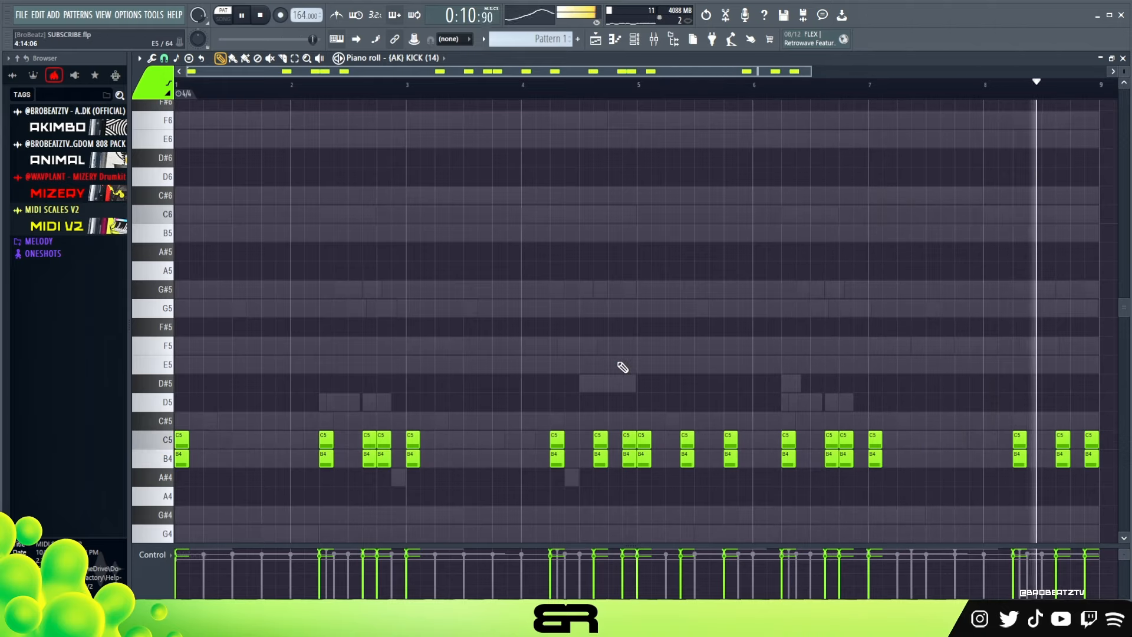
key("space")
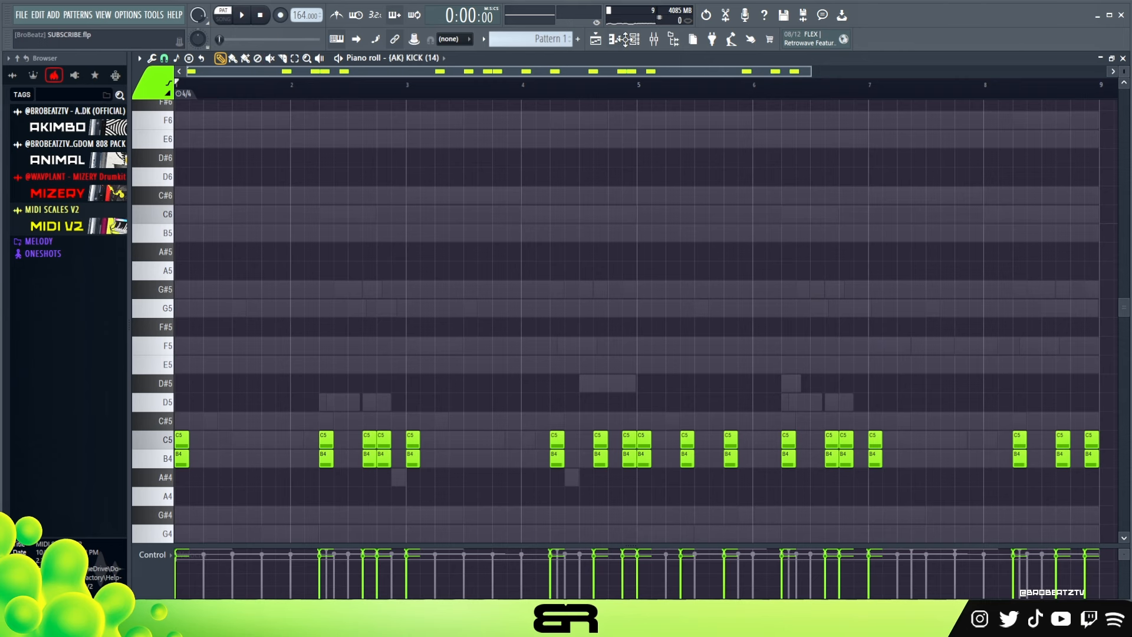
- Bring up the channel rack and glance through the Akimbo and Mizery drum kits in the sample browser
left_click(635, 40)
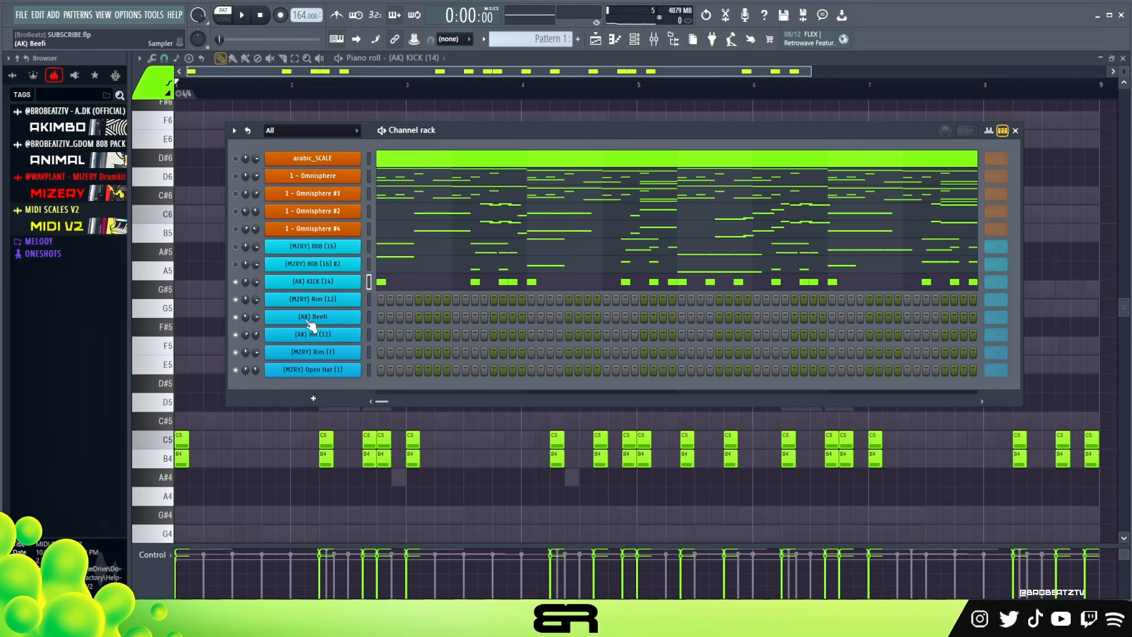
left_click(59, 126)
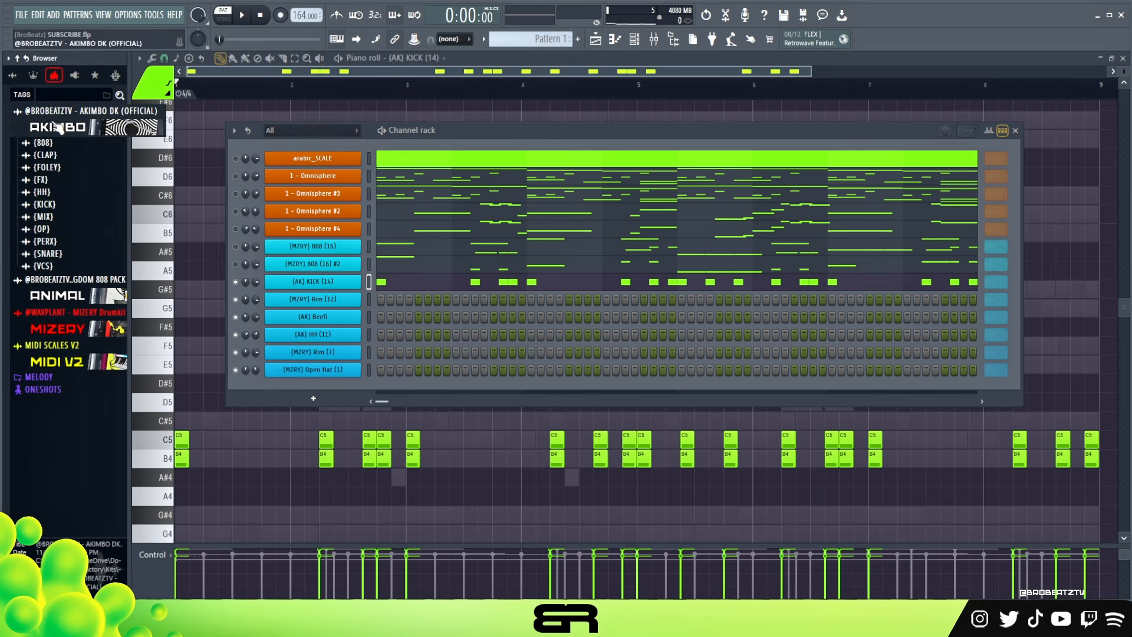
left_click(59, 126)
left_click(71, 196)
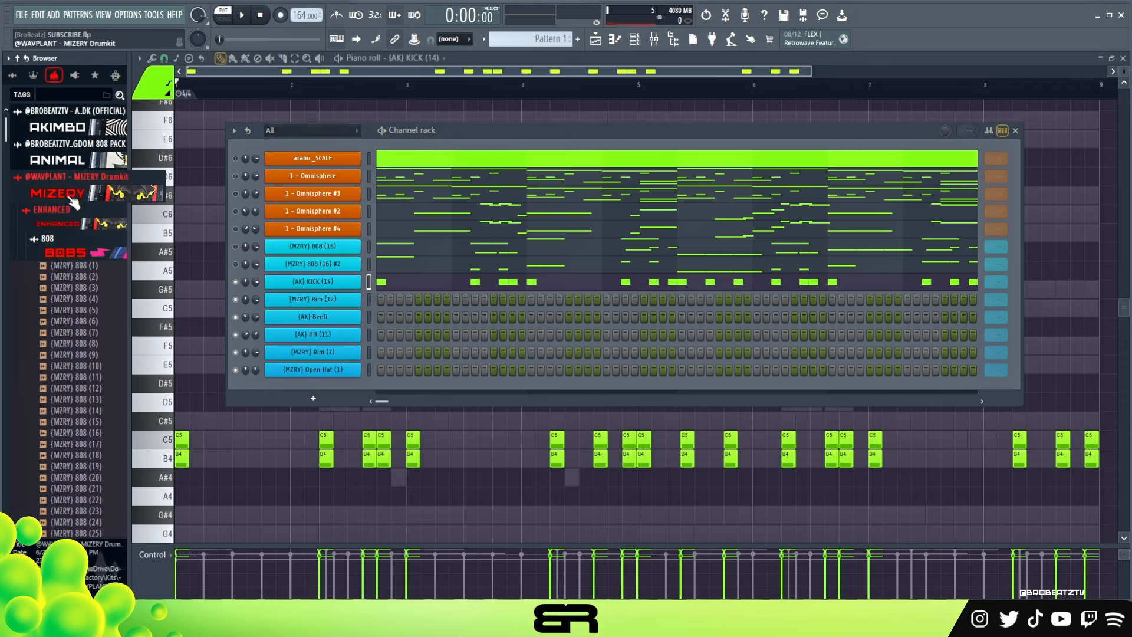
left_click(76, 198)
mouse_move(520, 131)
left_mouse_down()
mouse_move(536, 122)
mouse_move(529, 135)
left_mouse_up()
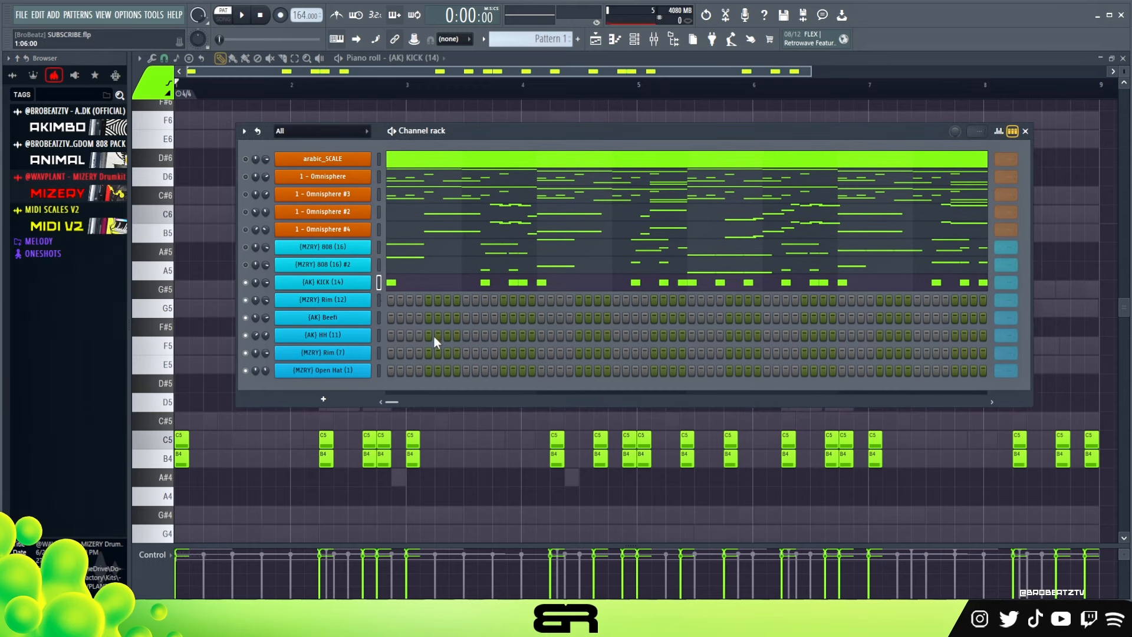
- Place (MZRY) Rim (12) hits on steps 9, 19, 25, 41 and 57 while auditioning the beat
left_click(467, 300)
key("space")
key("space")
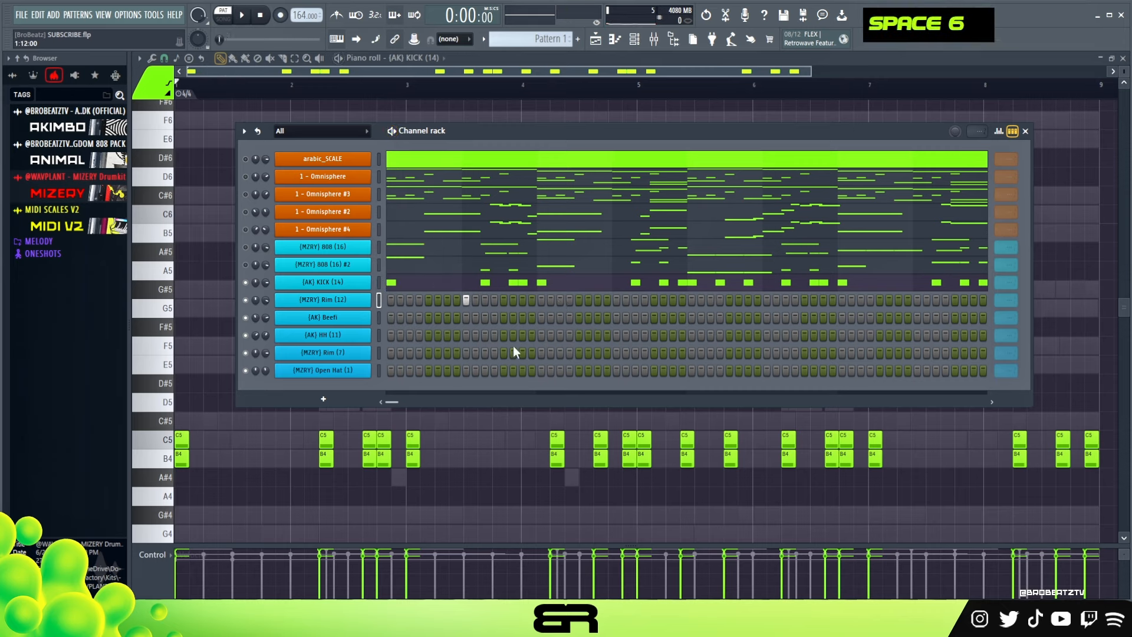
right_click(568, 300)
key("space")
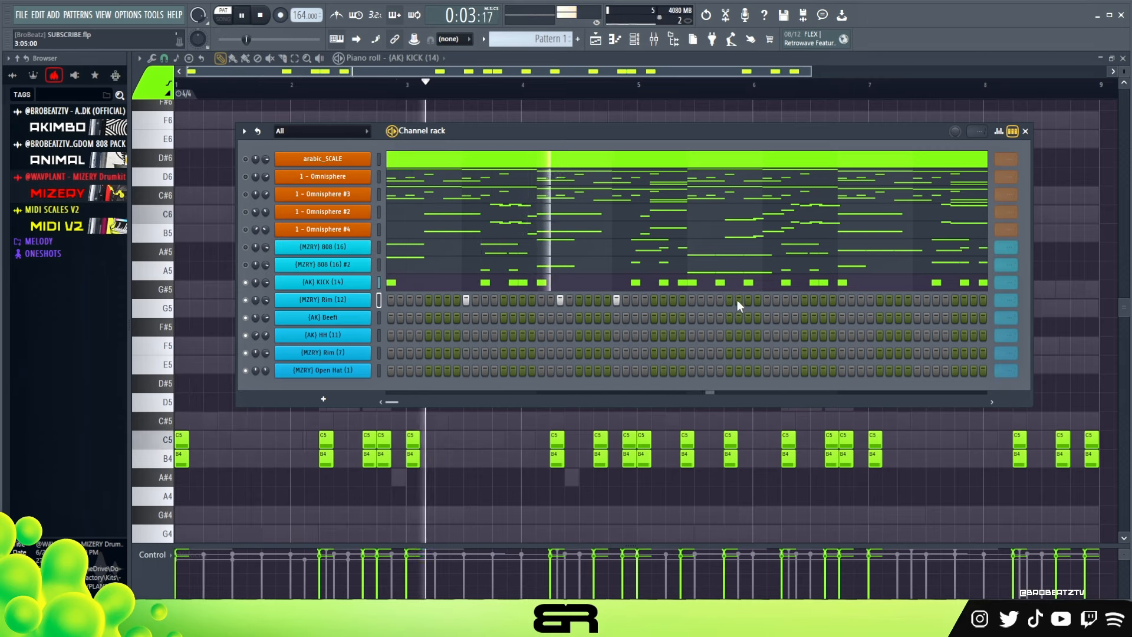
left_click(766, 299)
key("space")
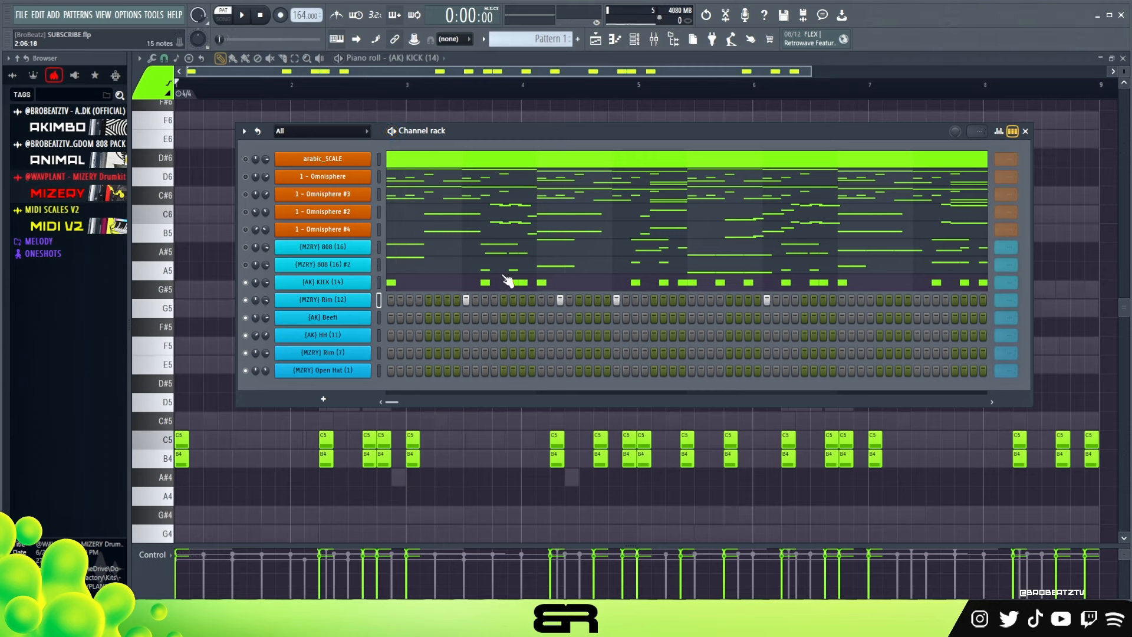
left_click(917, 299)
- Move the (MZRY) Rim (12) pattern into view in the piano roll, raise all its notes' velocity and audition it
right_click(367, 297)
left_click(390, 301)
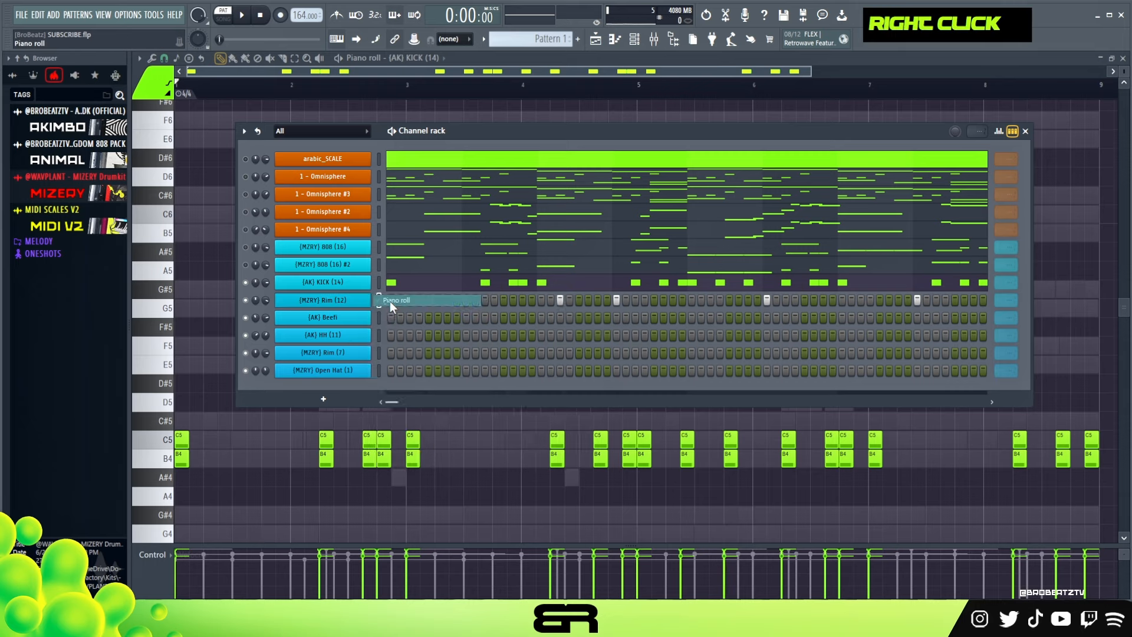
key("ctrl+a")
scroll(480, 316, "up", 4)
key("space")
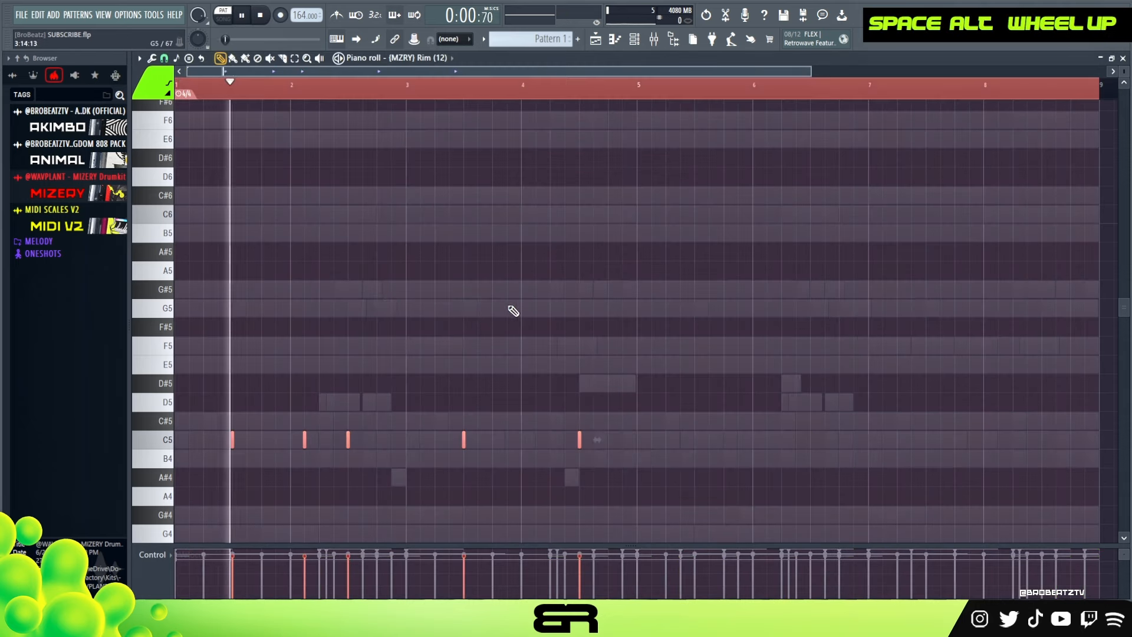
key("F6")
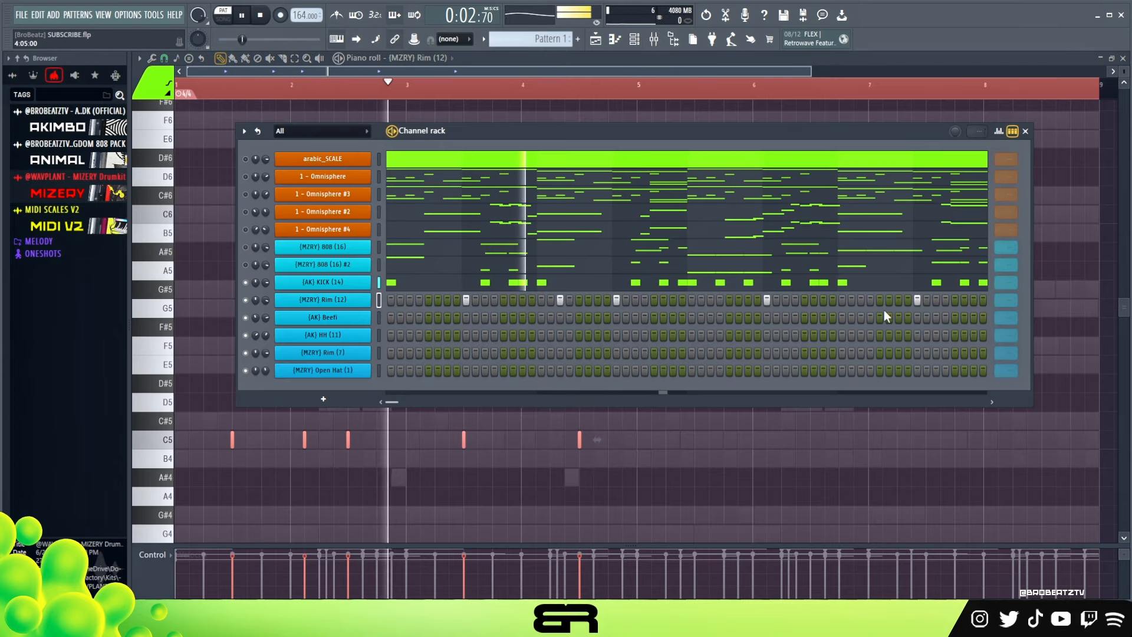
key("space")
- Turn on advanced looping, set the (MZRY) Rim (12) loop point to Bar and play the beat
scroll(1016, 306, "down", 1)
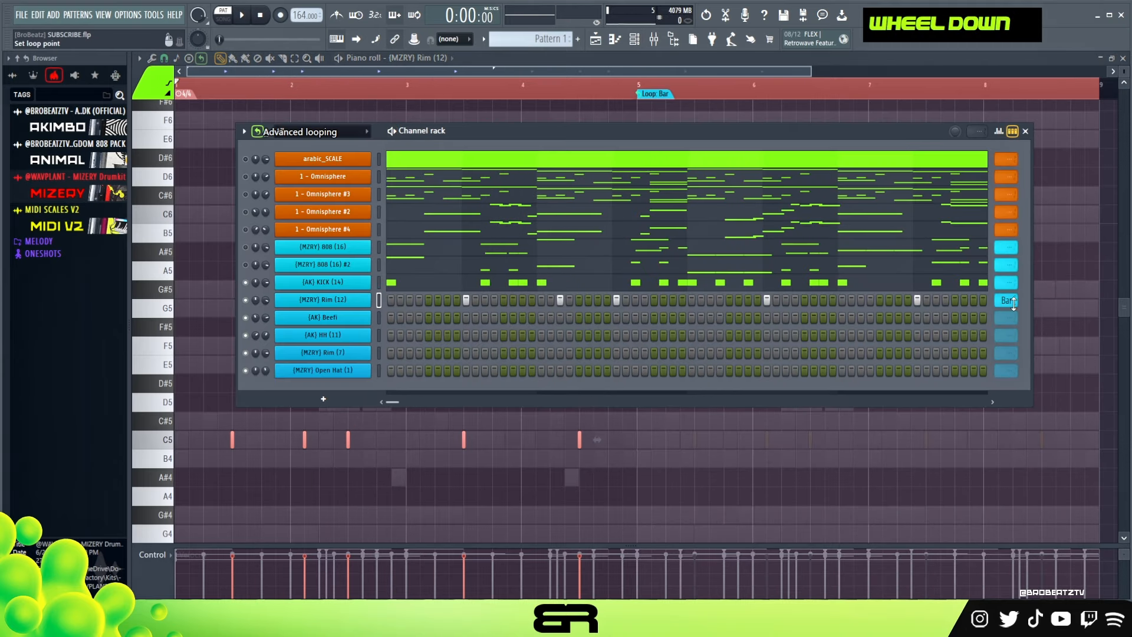
key("space")
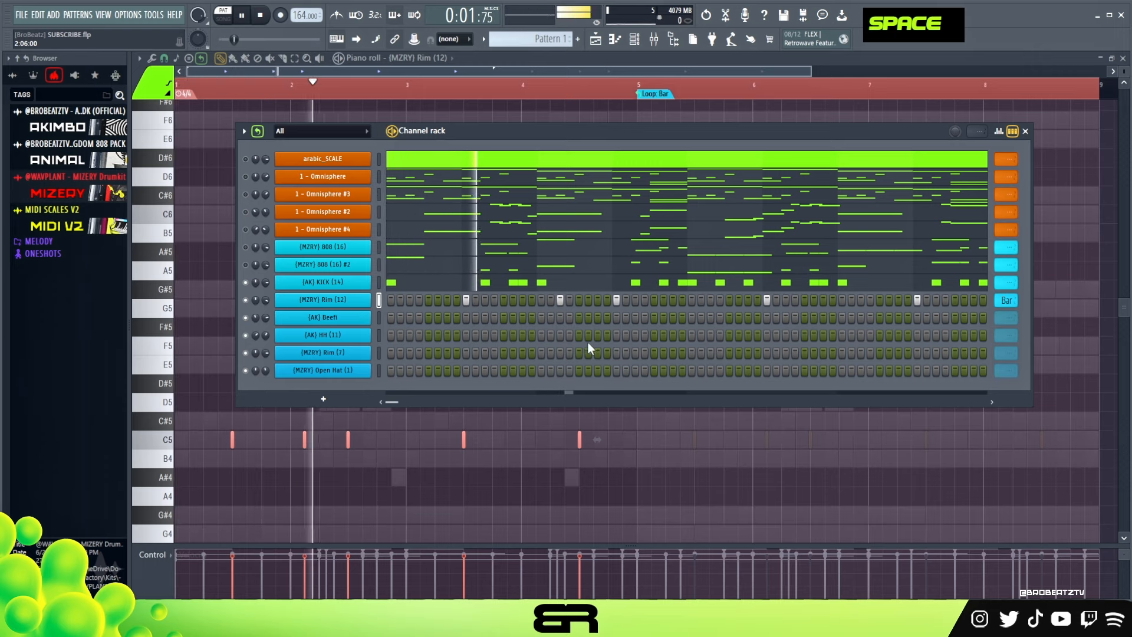
key("space")
key("space")
key("space")
key("space")
- Place (AK) Beefi hits on steps 1, 4 and 7, auditioning the beat between placements
left_click(419, 317)
left_click(447, 318)
key("space")
key("space")
key("space")
key("space")
key("space")
- Place (AK) HH (11) hits on steps 3 and 11 and audition the beat
left_click(410, 336)
key("space")
key("space")
left_click(484, 335)
key("space")
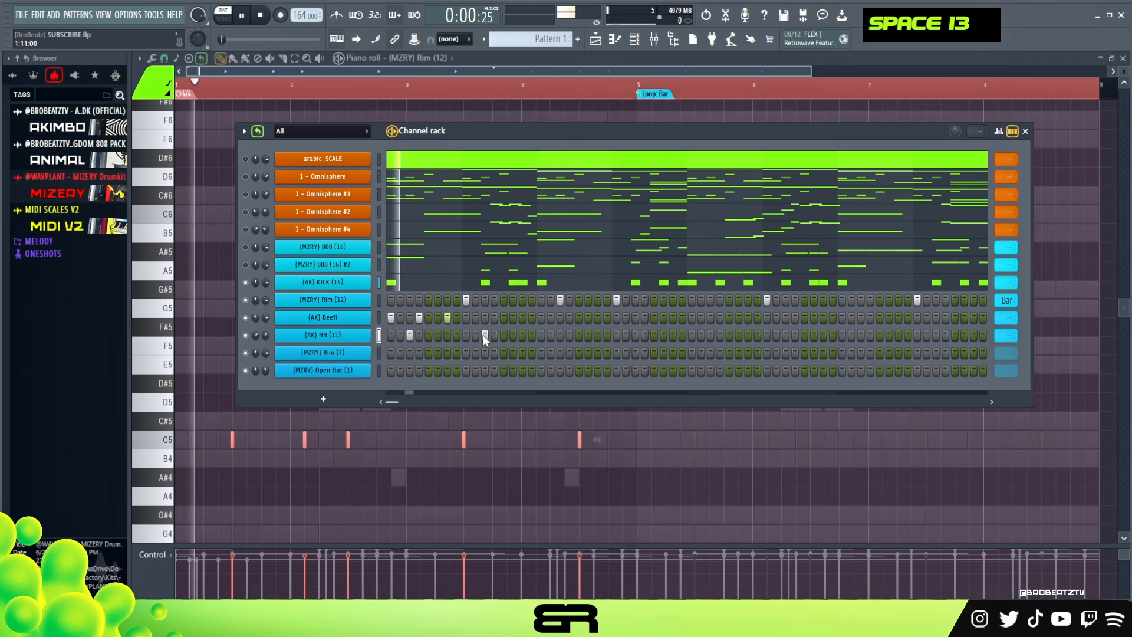
key("space")
- Add (AK) Beefi hits on steps 13, 14, 15 and 17 and audition the beat
left_click_drag(503, 319, 523, 321)
key("space")
key("space")
left_click(540, 318)
key("space")
- Add an (AK) HH (11) hit on step 20 and an (AK) Beefi hit on step 23, auditioning the beat
left_click(570, 335)
key("space")
left_click(597, 318)
key("space")
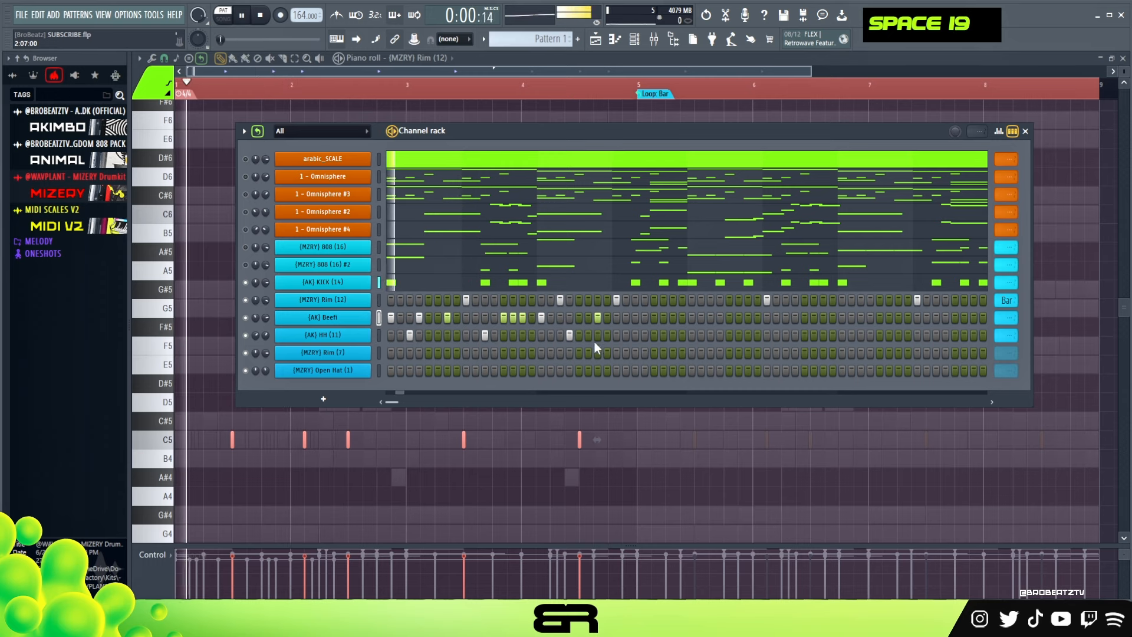
key("space")
- Place (MZRY) Rim (7) hits on steps 22 and 23 and audition the beat
left_click(596, 353)
key("space")
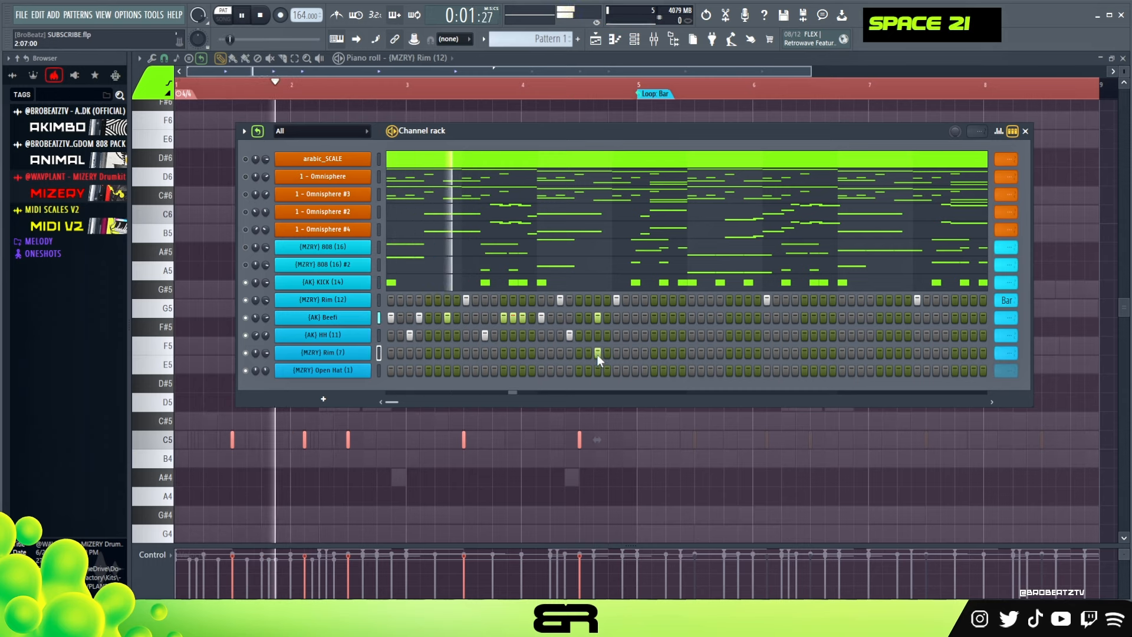
left_click(589, 354)
key("space")
key("space")
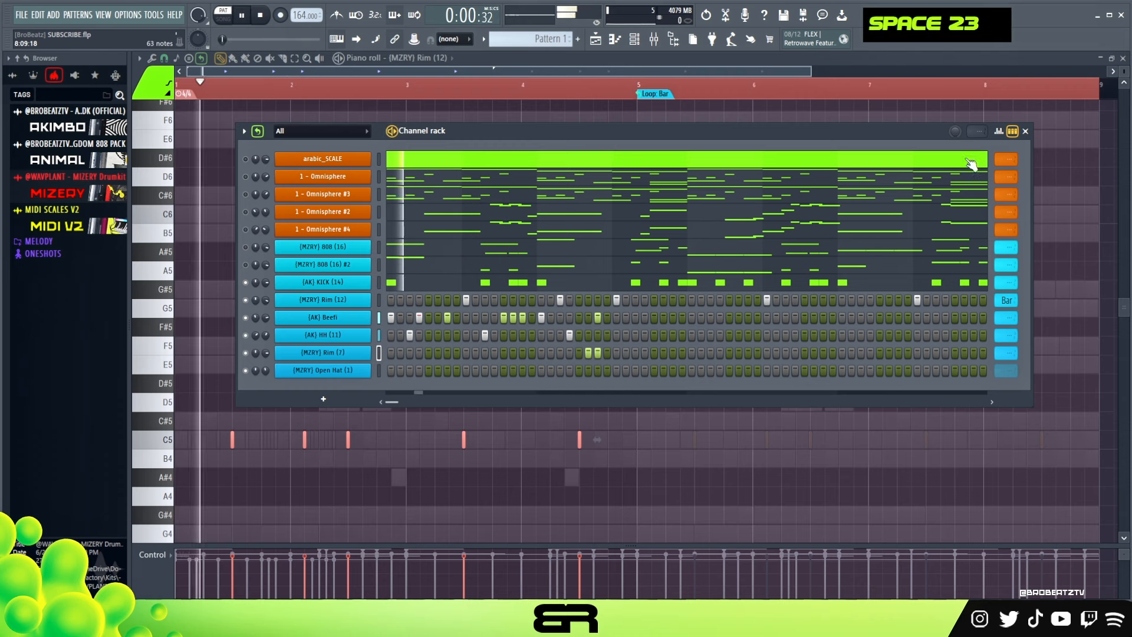
key("space")
- Make the (MZRY) Rim (7) hit on step 22 softer and the one on step 23 slightly louder using their velocities
left_click(998, 131)
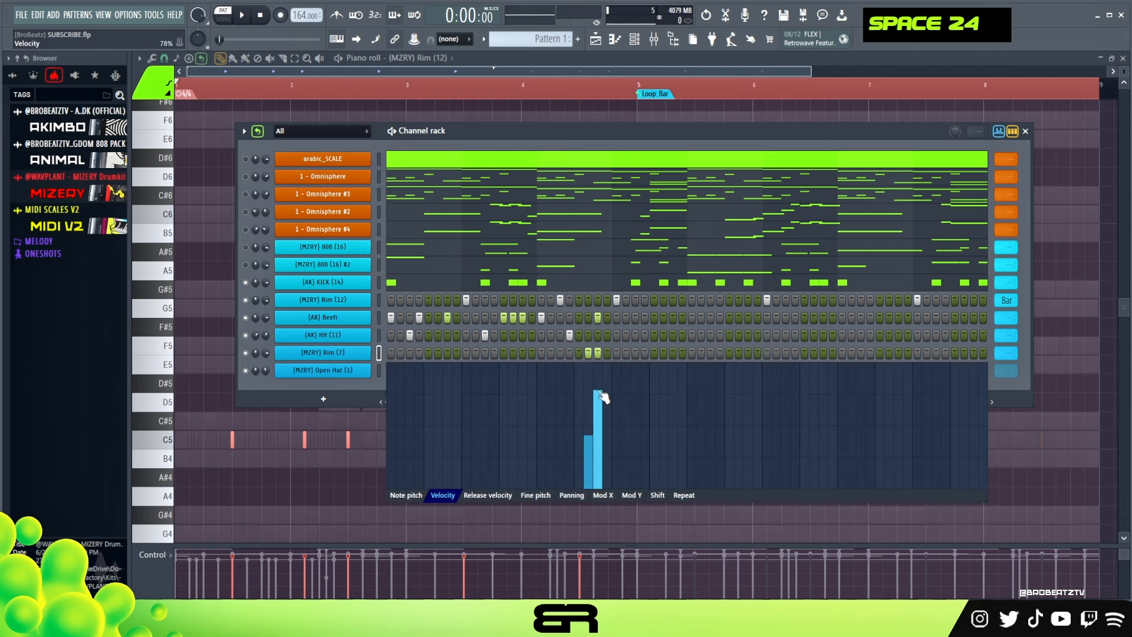
left_click_drag(599, 392, 598, 382)
left_click(1000, 133)
key("space")
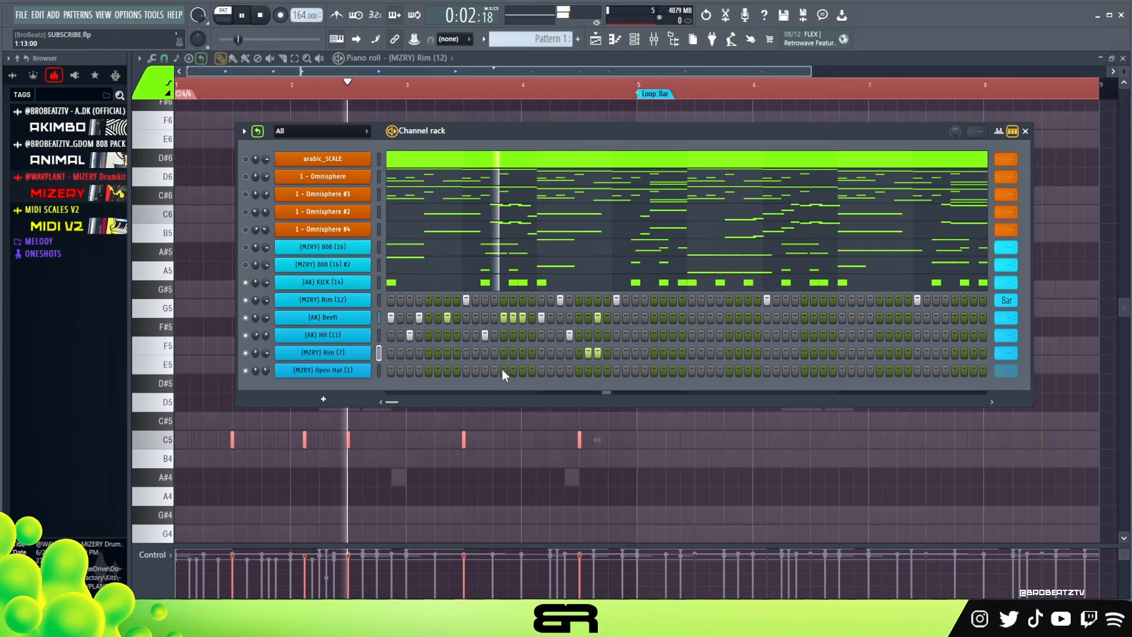
- Add a (MZRY) Rim (7) hit on step 39, set that channel's loop length to 64 and audition the beat
left_click(749, 353)
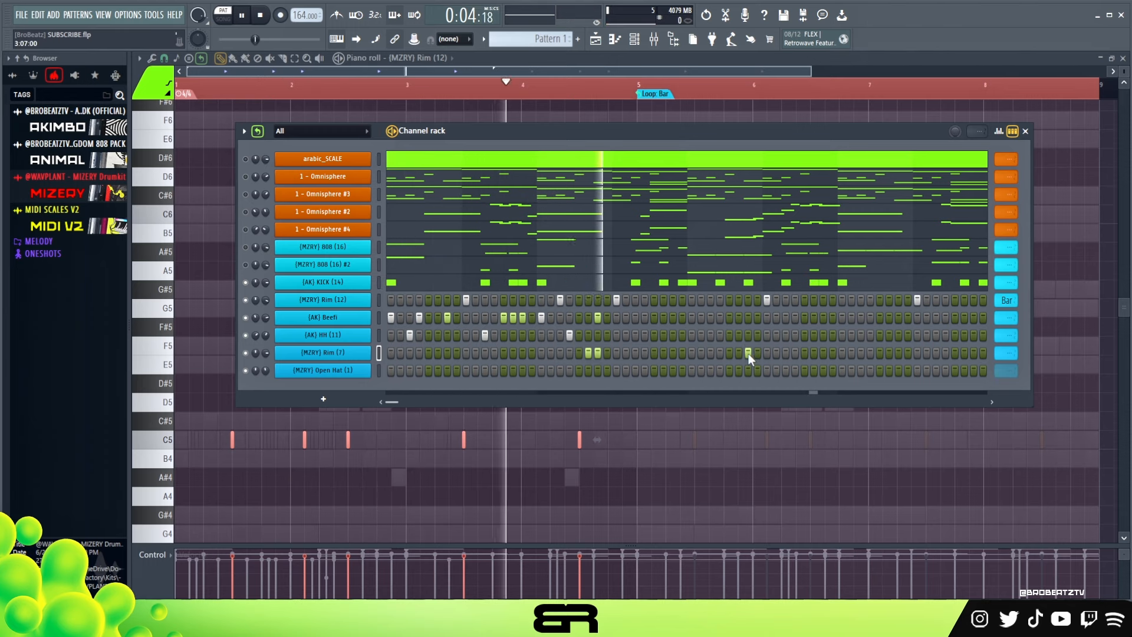
key("space")
key("space")
key("space")
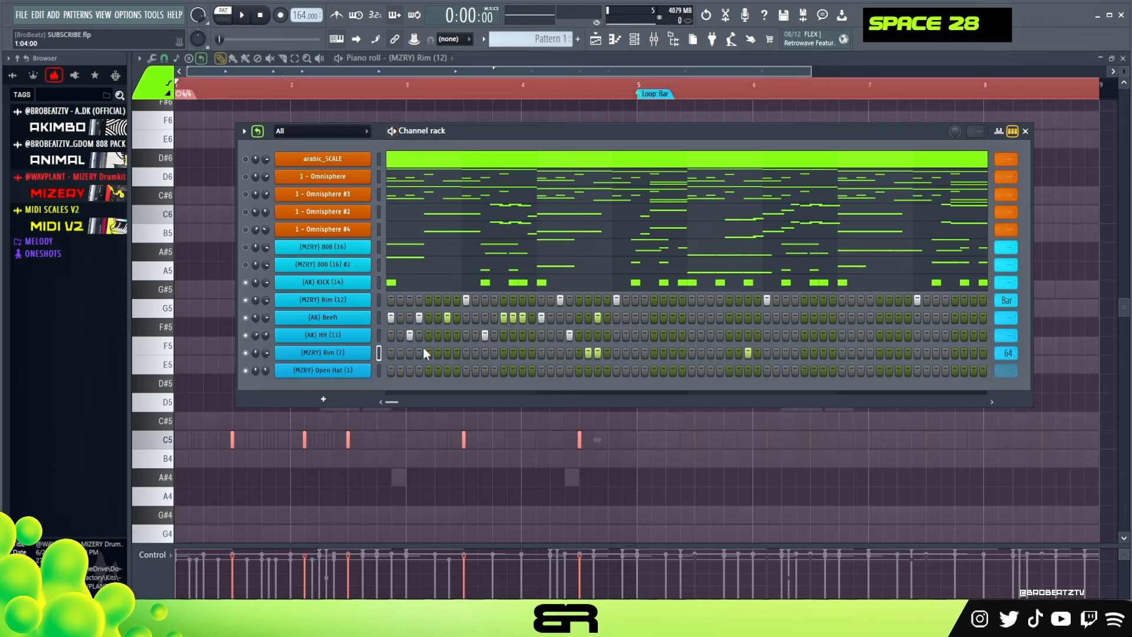
key("space")
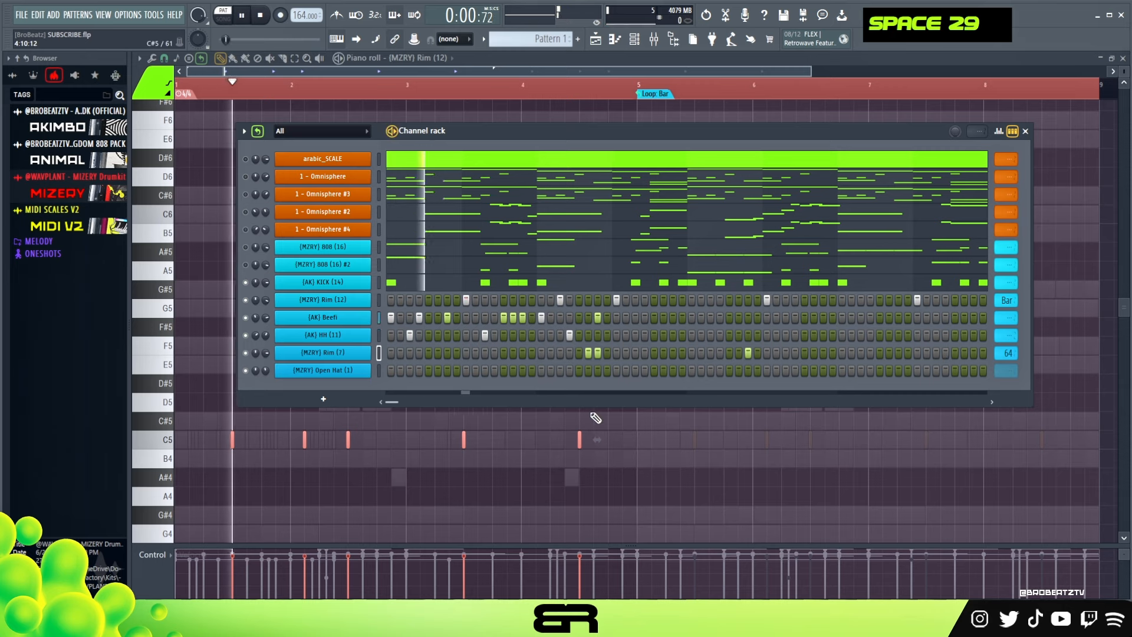
key("space")
- Add an (AK) HH (11) hit on step 23 and (AK) Beefi hits on steps 27 and 29 during playback
left_click(598, 335)
key("space")
left_click(635, 318)
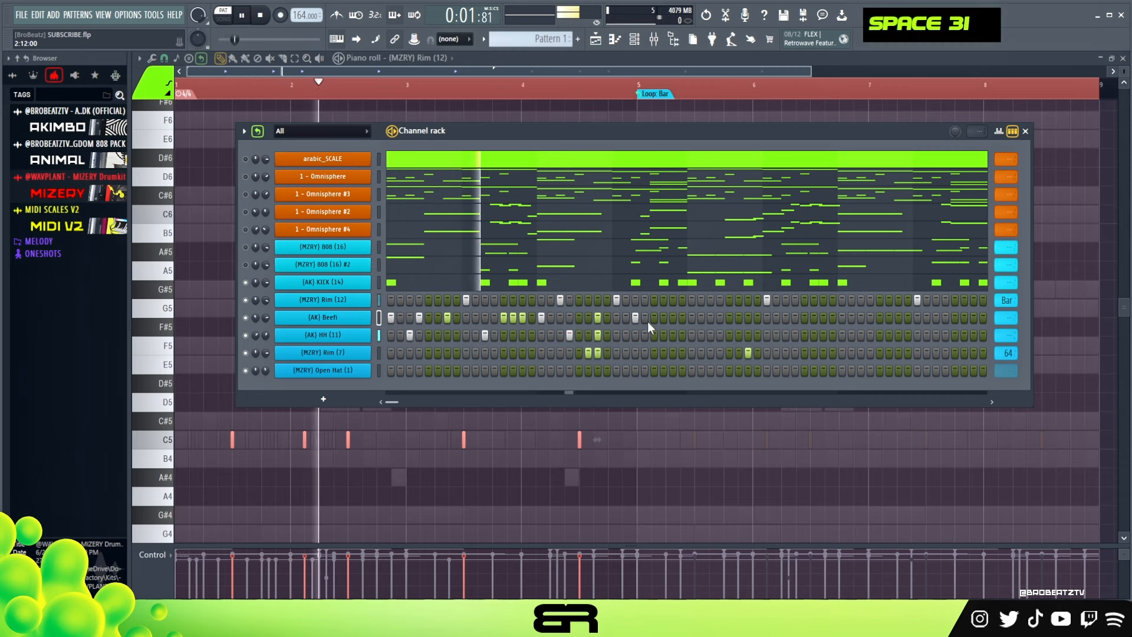
left_click(654, 318)
key("space")
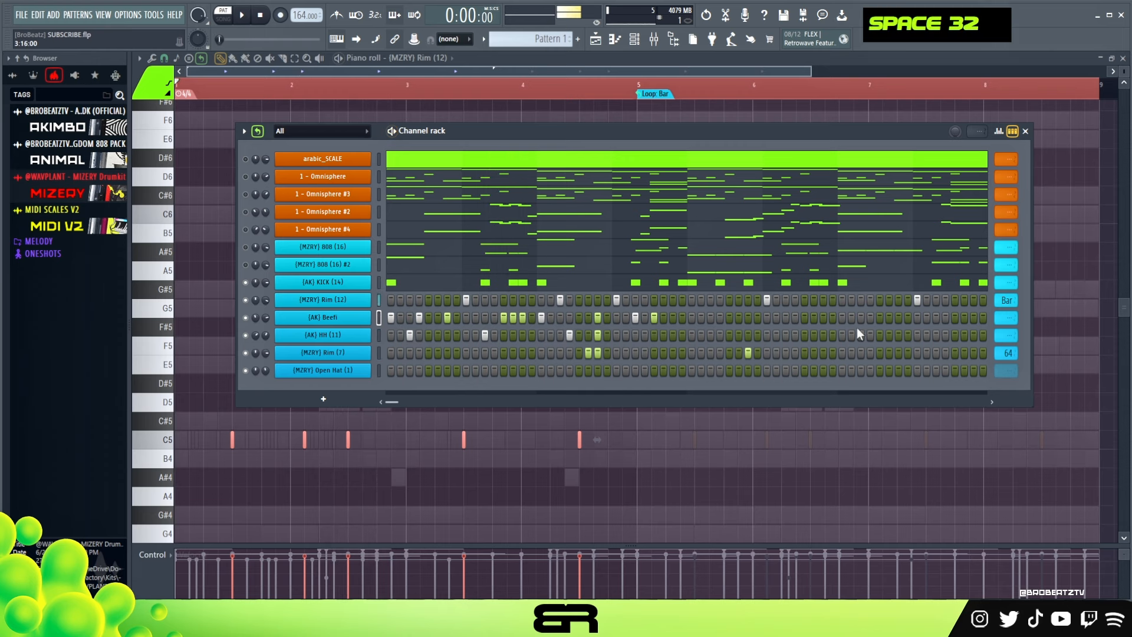
- Set the (AK) Beefi and (AK) HH (11) loop points to Bar, repeating after 32 steps, and play the beat
scroll(1005, 318, "down", 2)
scroll(1002, 333, "down", 2)
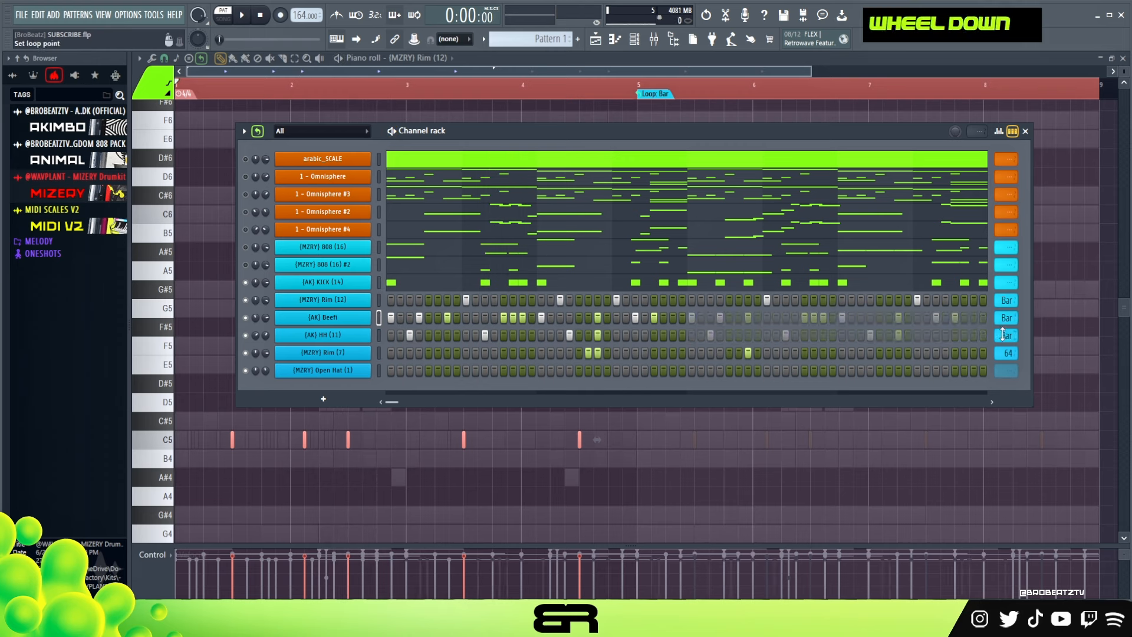
key("space")
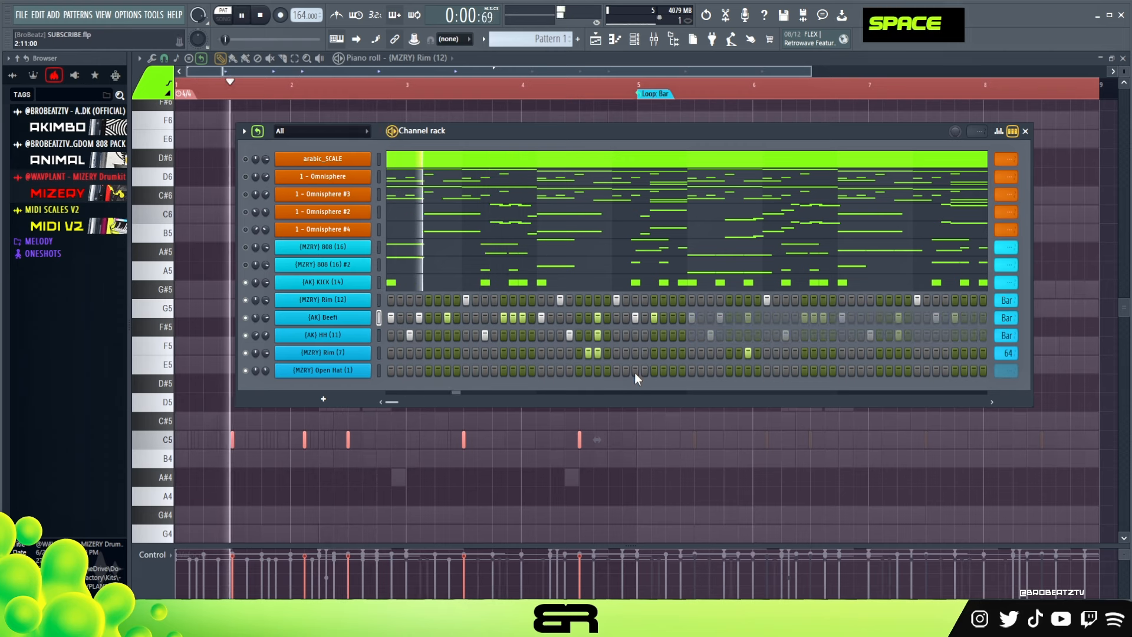
- Place (MZRY) Open Hat (1) hits on steps 29 and 61 and audition the beat
left_click(482, 370, "ctrl")
key("space")
key("space")
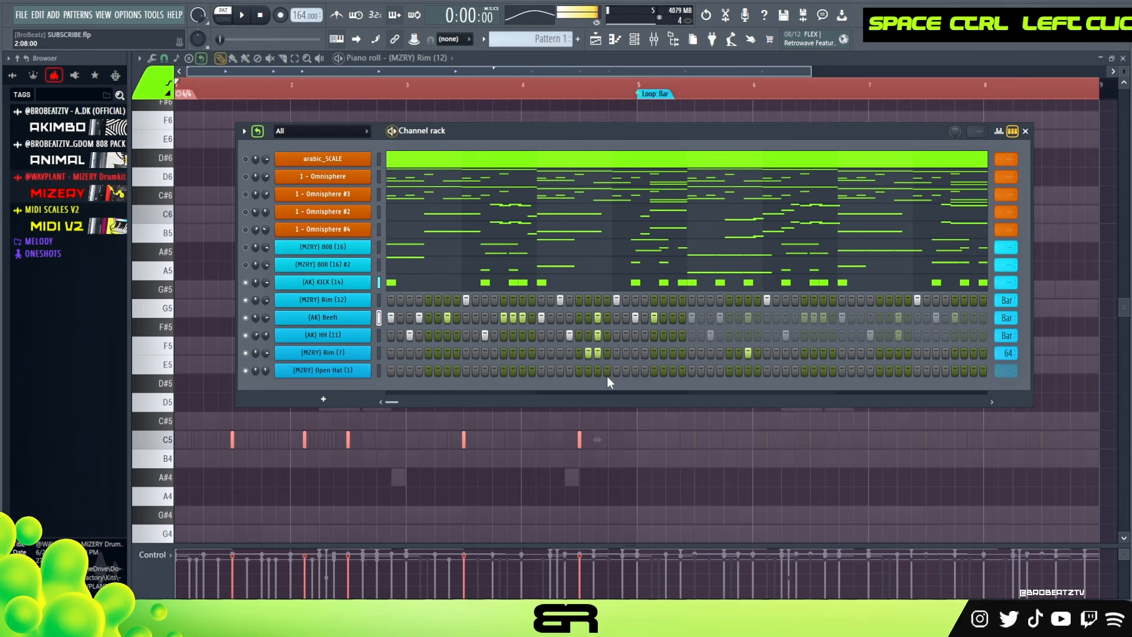
left_click(654, 370)
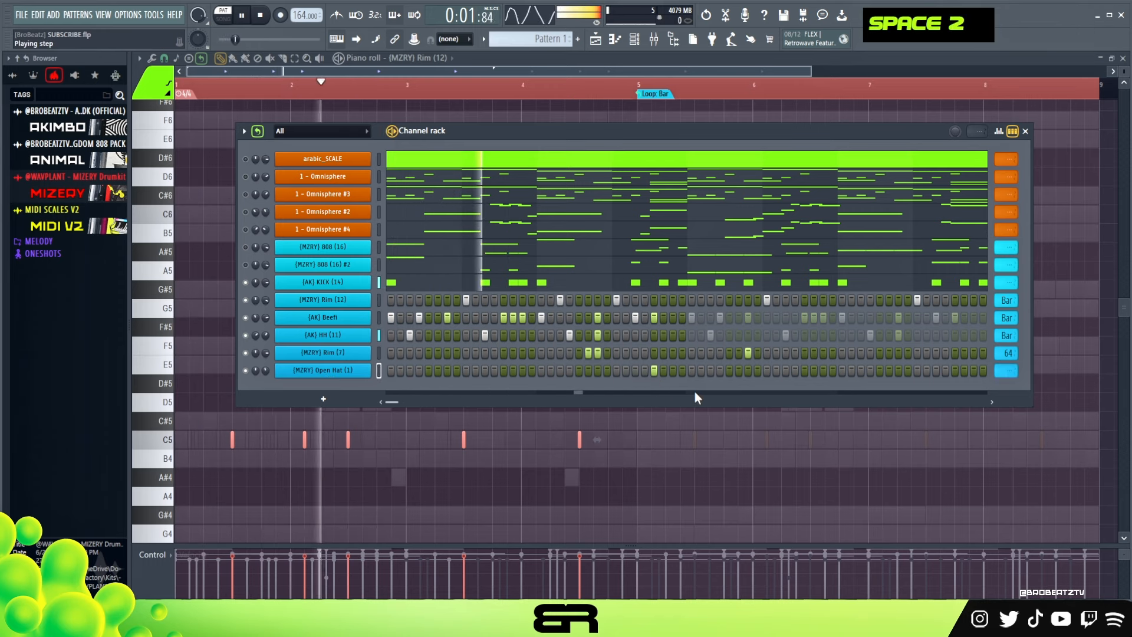
left_click(955, 371)
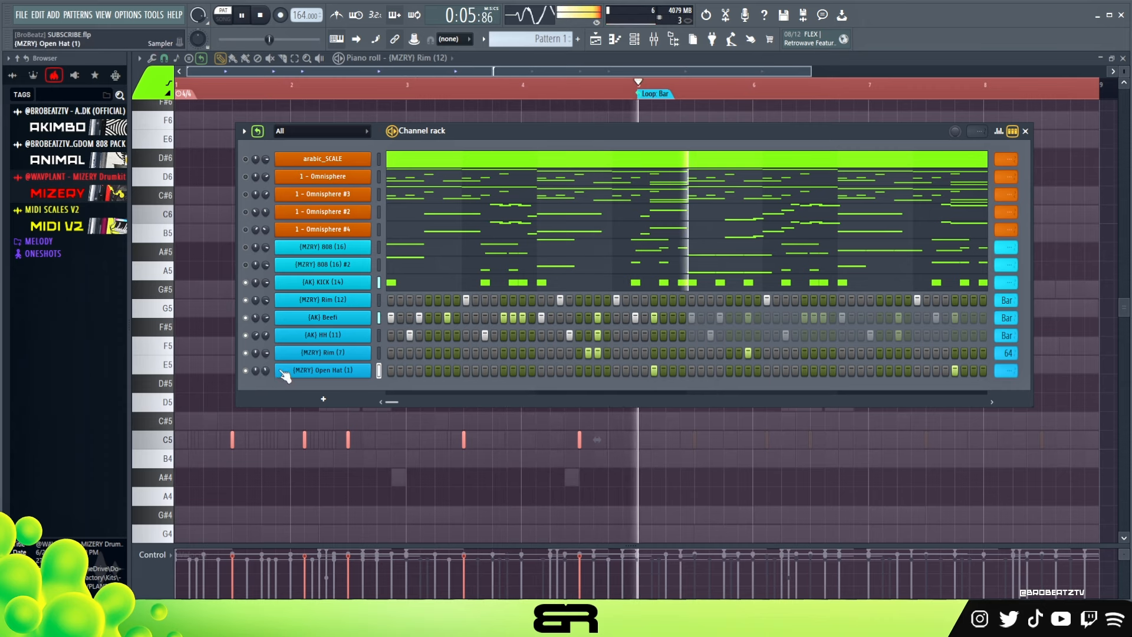
key("space")
key("space")
key("space")
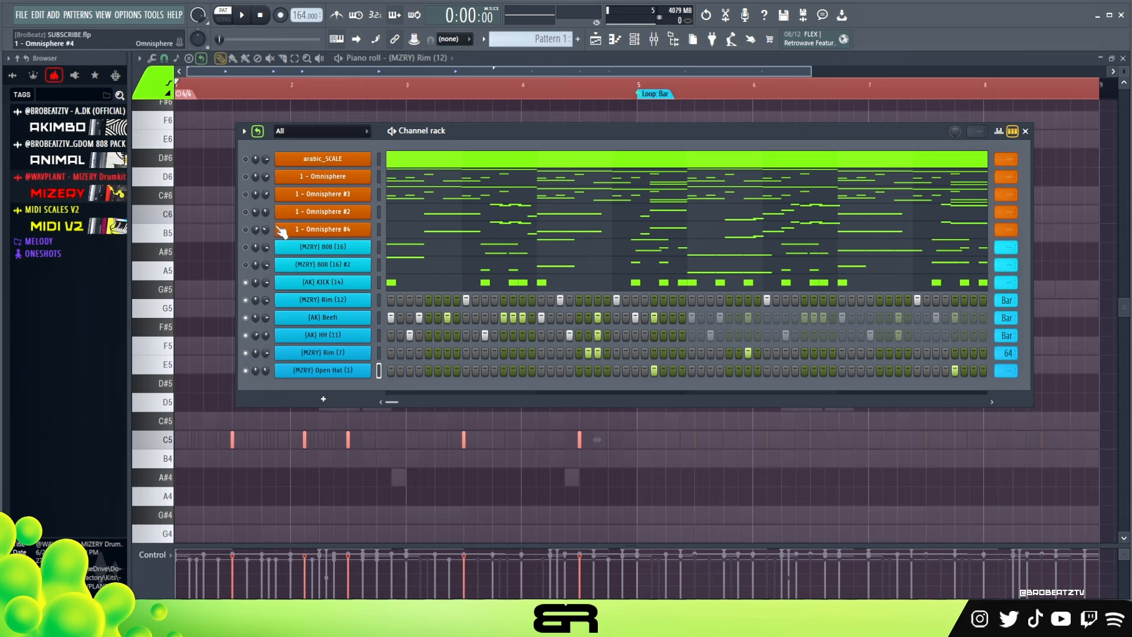
- Unmute (MZRY) 808 (16) and the first Omnisphere channel, mute the kick, and play them with the percussion
double_click(247, 265)
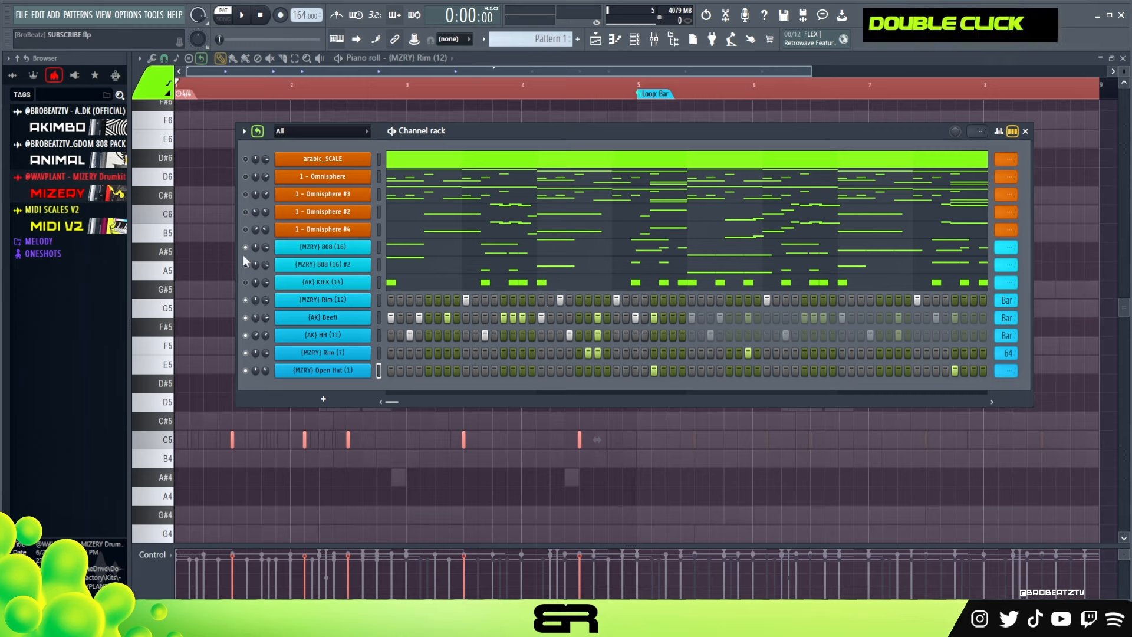
key("space")
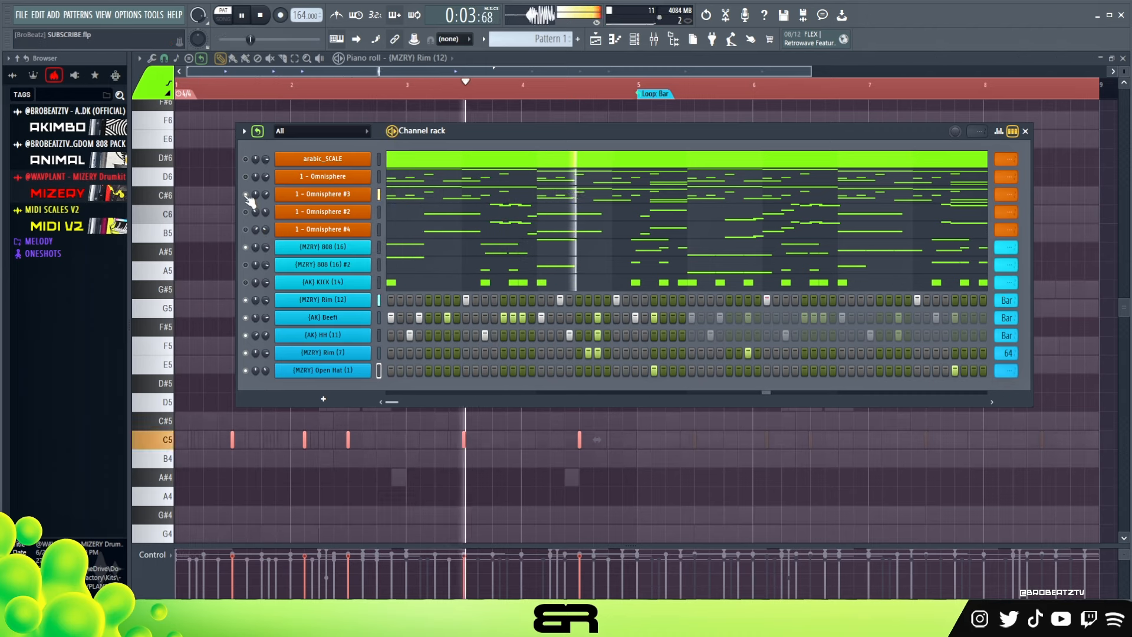
left_click(245, 177)
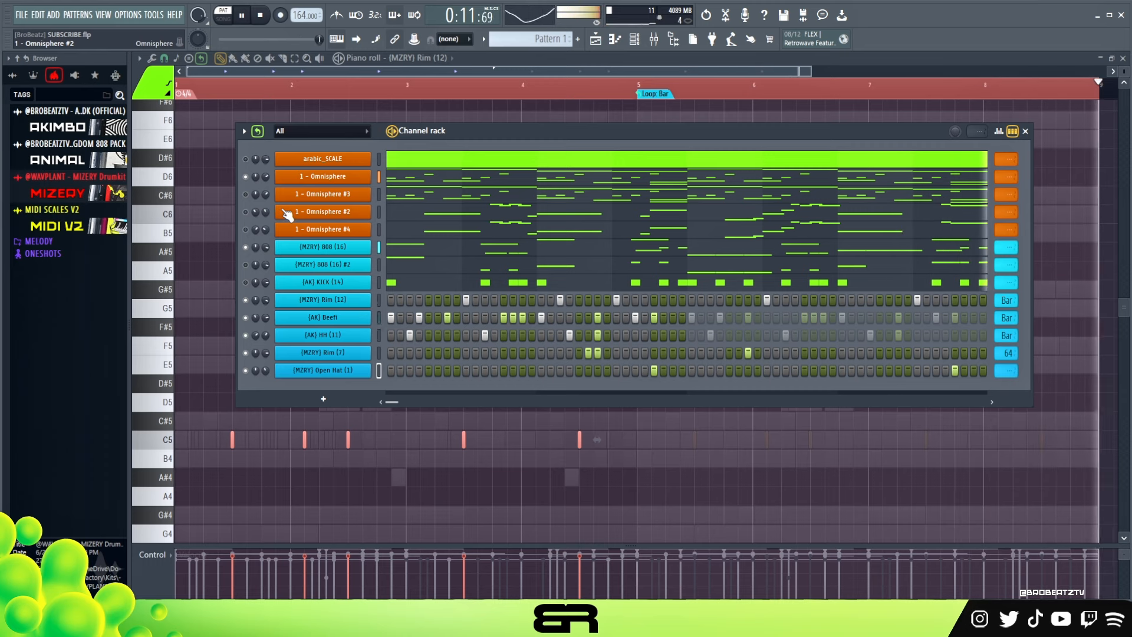
key("space")
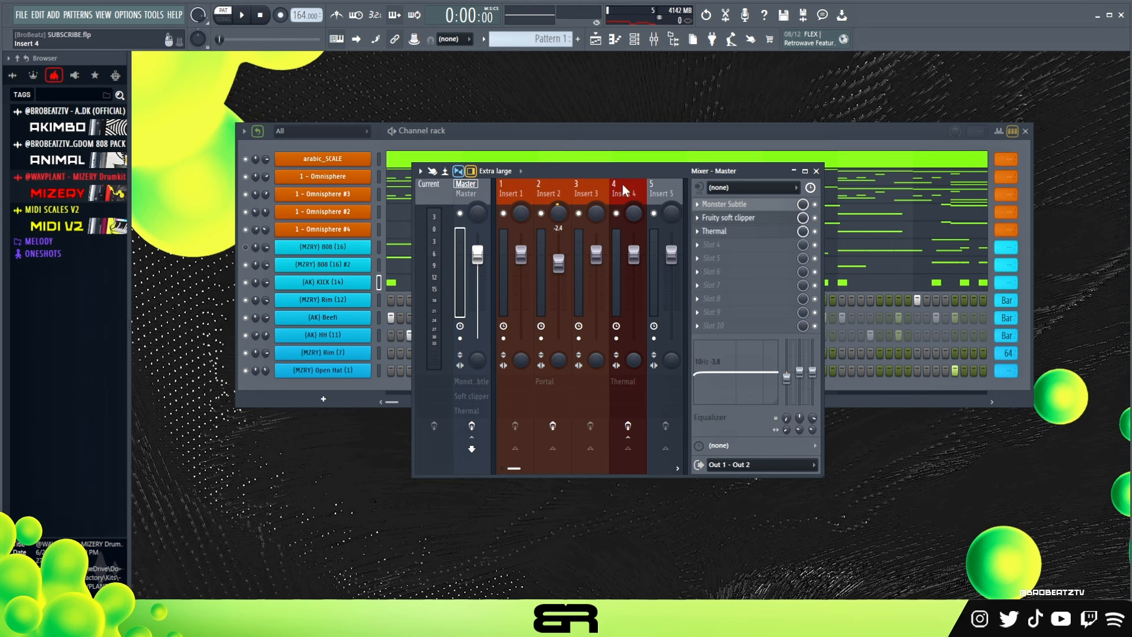
- Solo the Omnisphere #2 and Omnisphere #4 channels and play them
left_click_drag(558, 177, 623, 272)
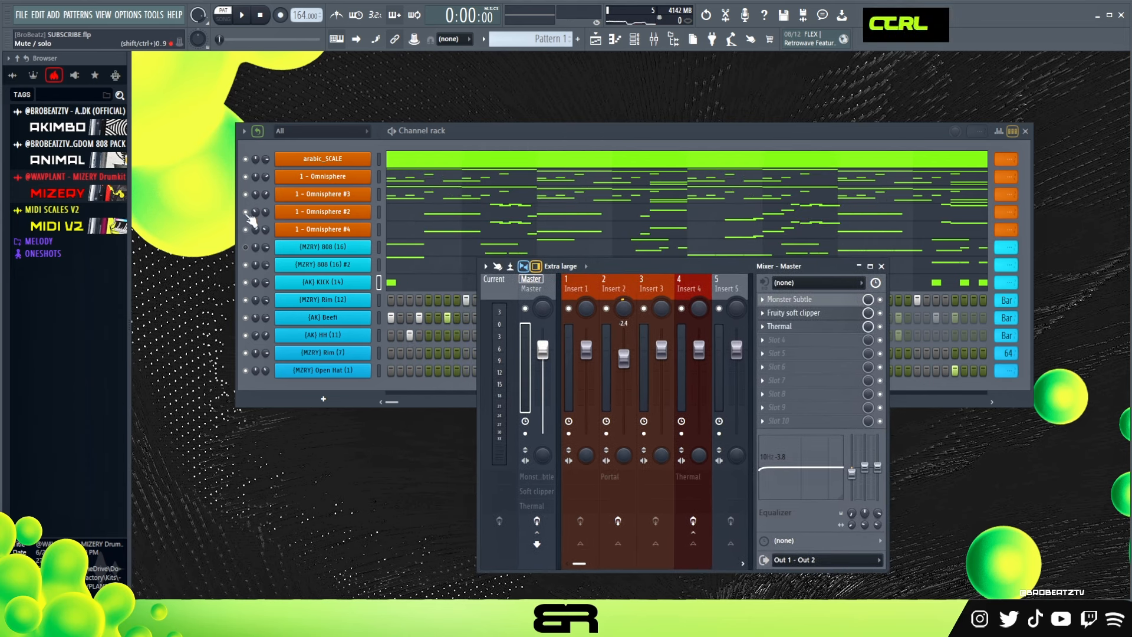
left_click(247, 214, "ctrl")
key("space")
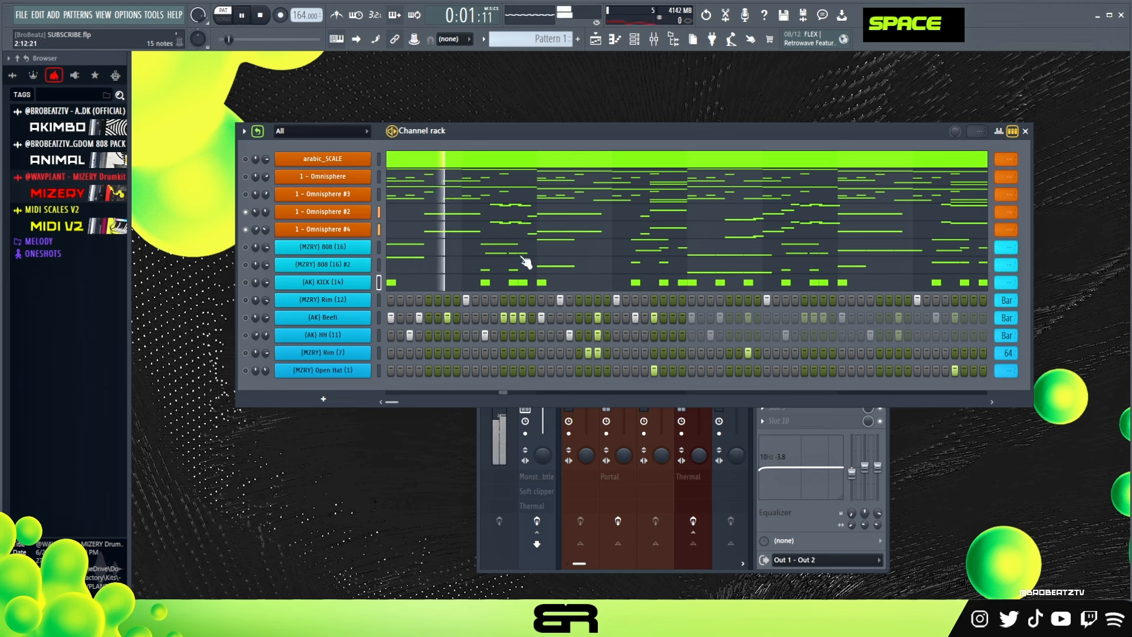
left_click(645, 569)
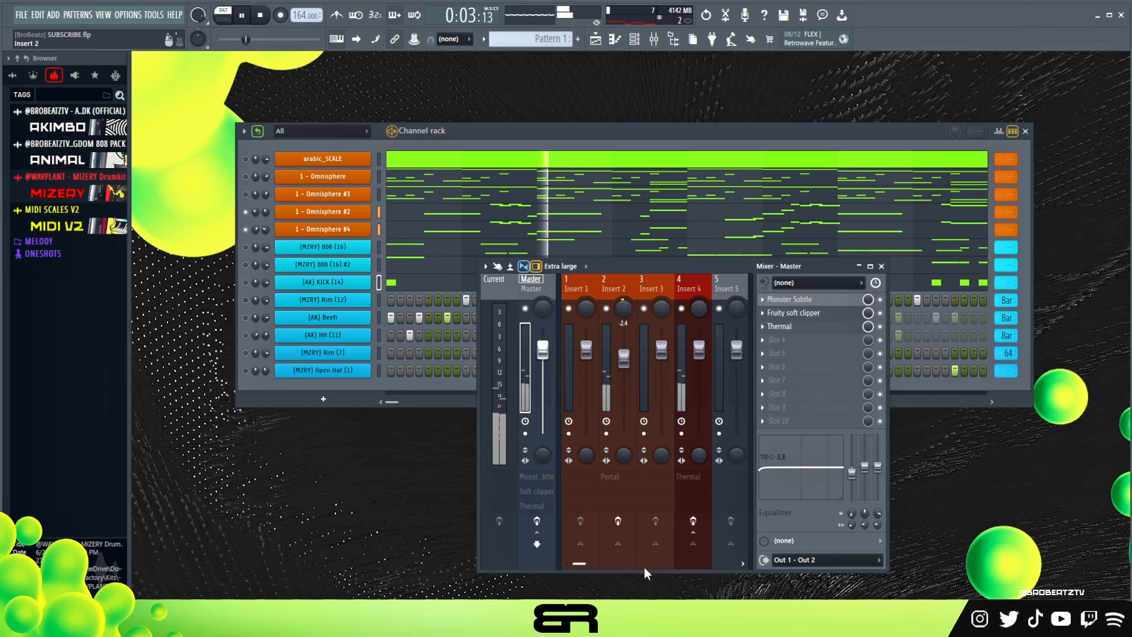
key("space")
- Enable the effects on mixer Insert 2 and open its Portal plug-in to examine the selected preset
left_click_drag(645, 264, 620, 210)
left_click(599, 234)
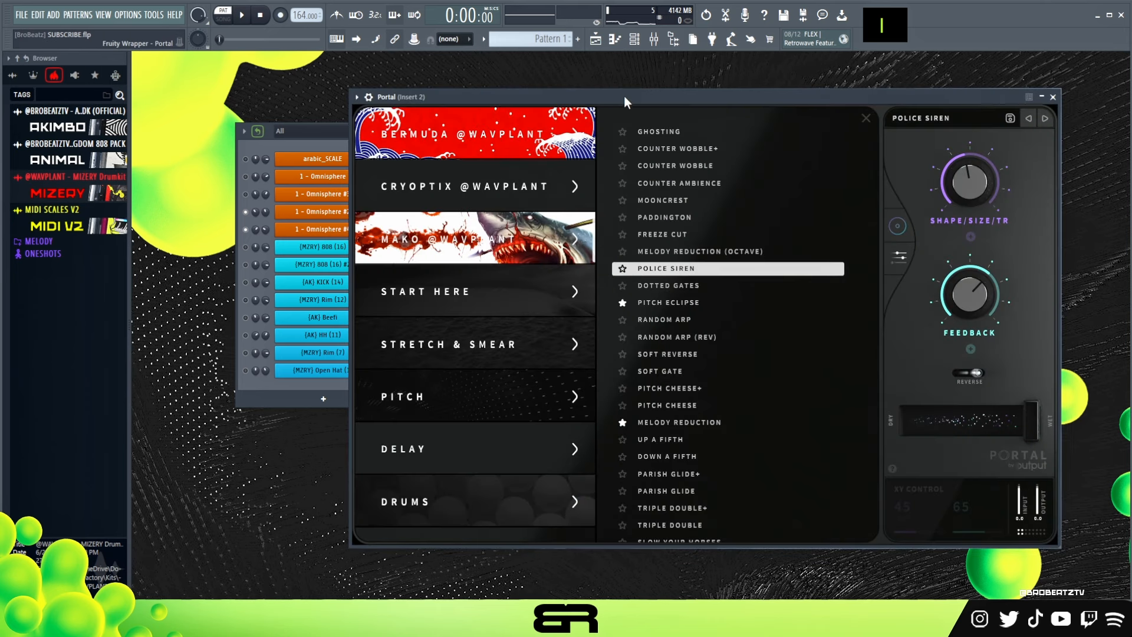
left_click_drag(625, 96, 587, 82)
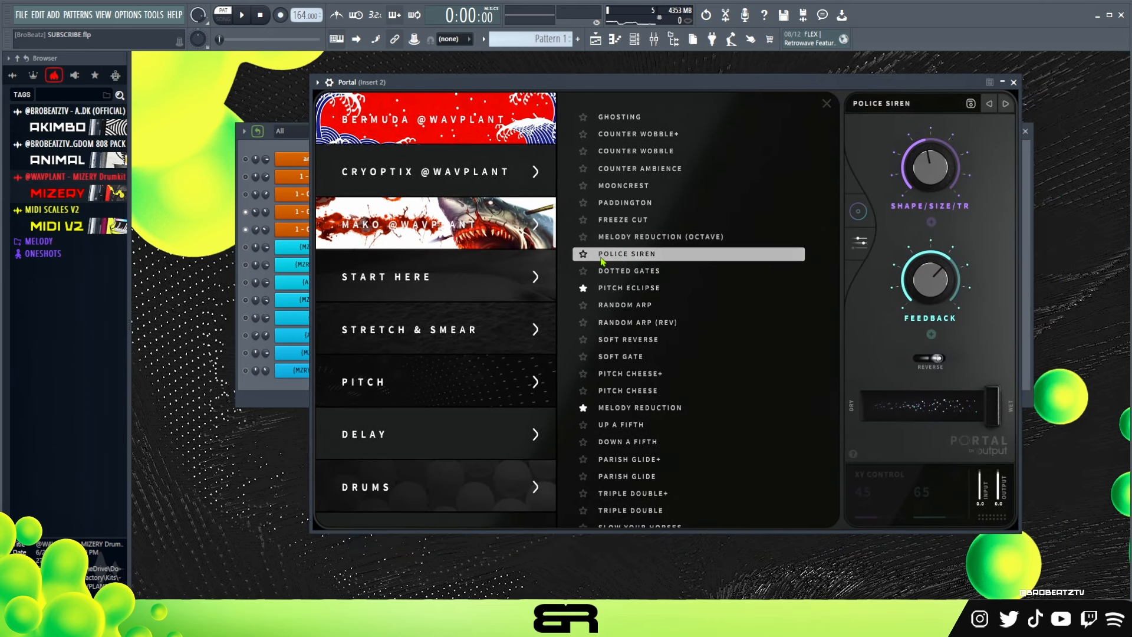
left_click_drag(797, 82, 744, 157)
left_click(962, 158)
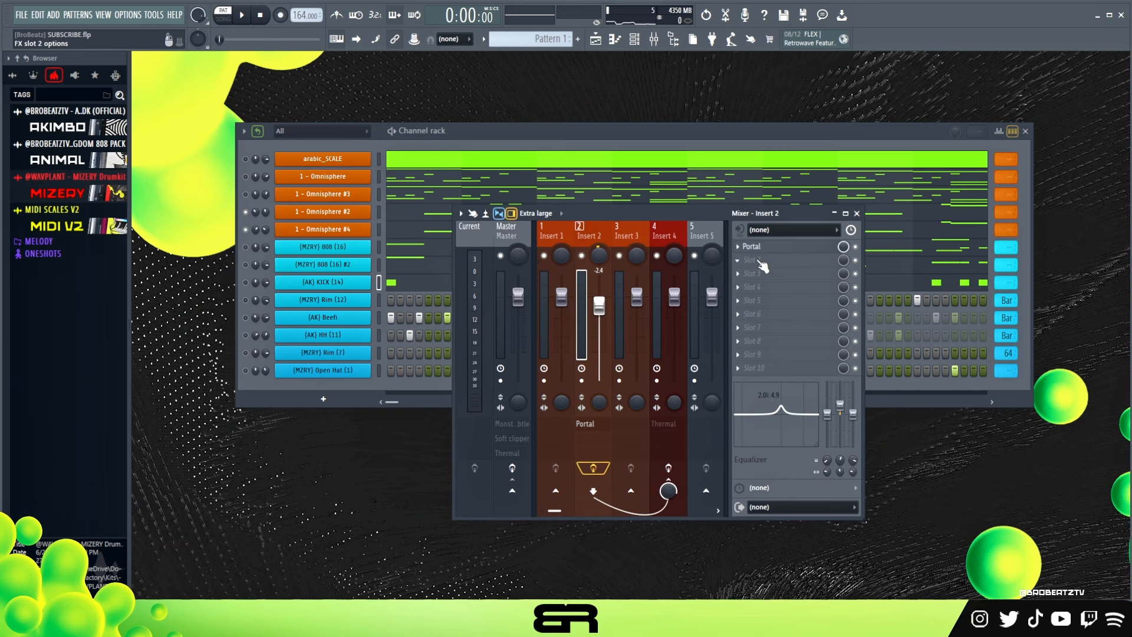
- Reopen Portal on Insert 2 and play the soloed channels through its Police Siren preset
left_click(797, 265)
left_click_drag(716, 154, 727, 94)
key("space")
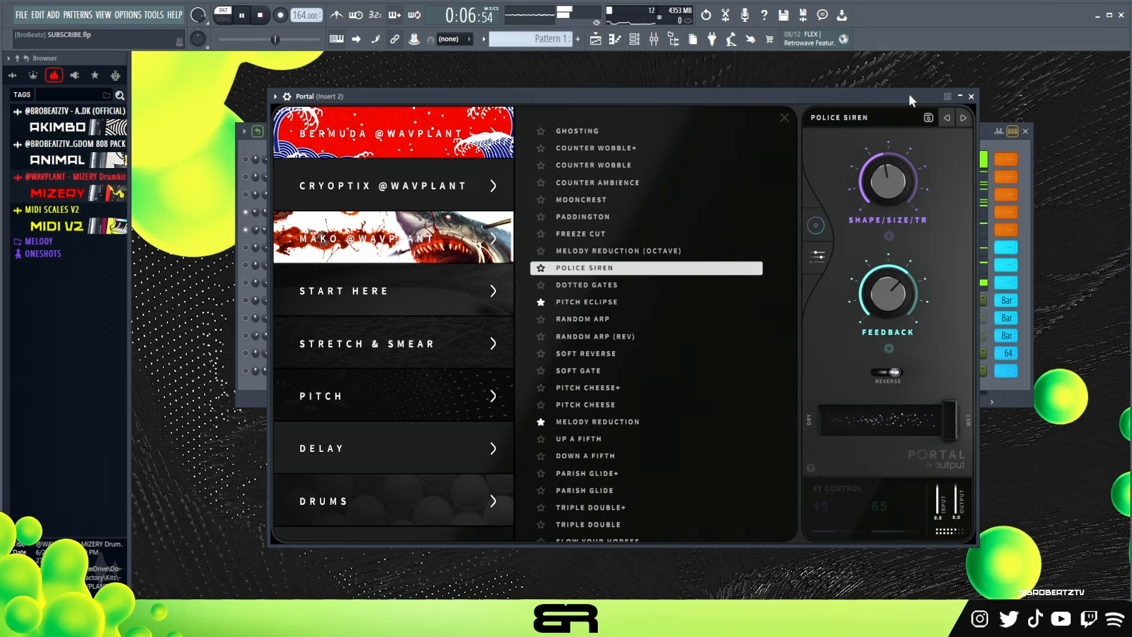
key("space")
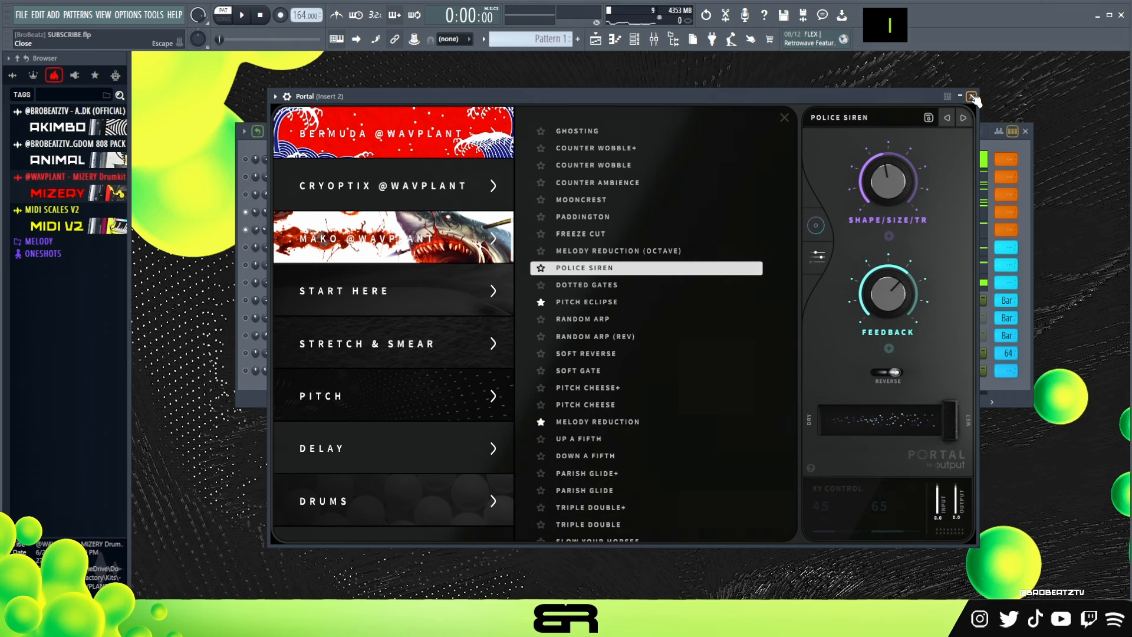
left_click(971, 96)
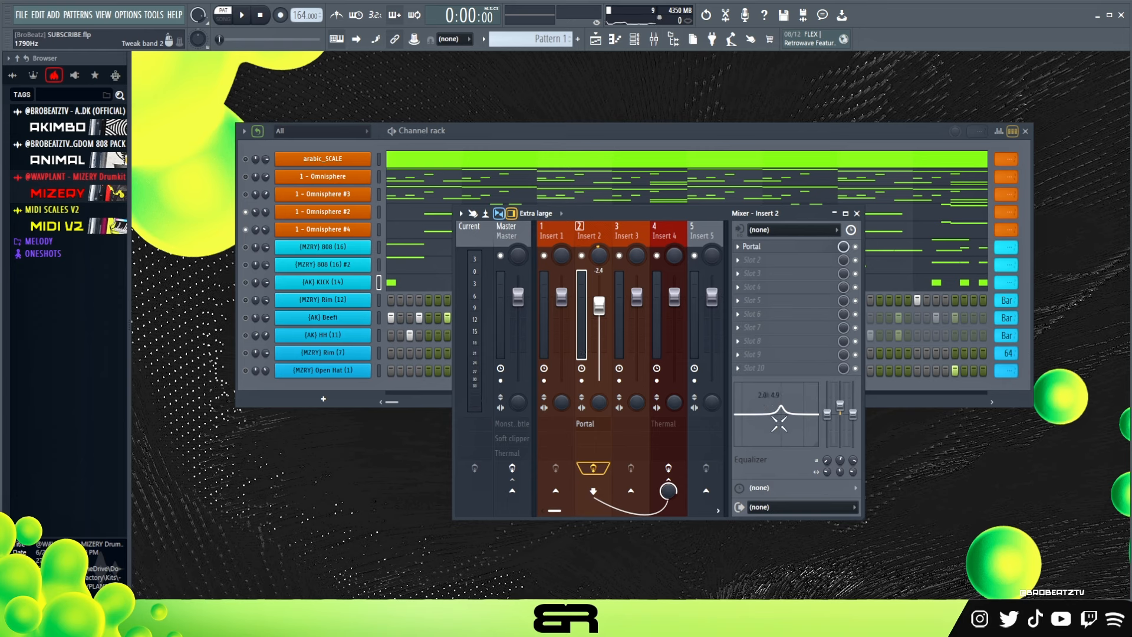
- Adjust the mid-band boost on Insert 2's equalizer during playback
key("space")
left_click_drag(779, 423, 778, 400)
key("space")
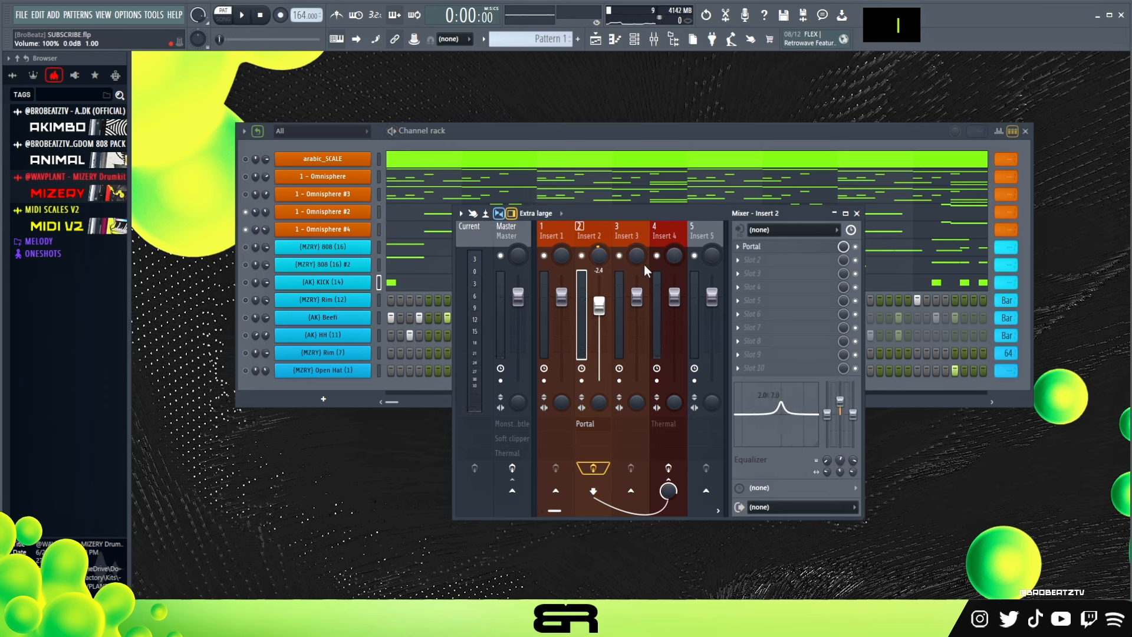
- Select Inserts 1 to 4 and route the selected tracks to Insert 4 only
left_click_drag(553, 237, 656, 235)
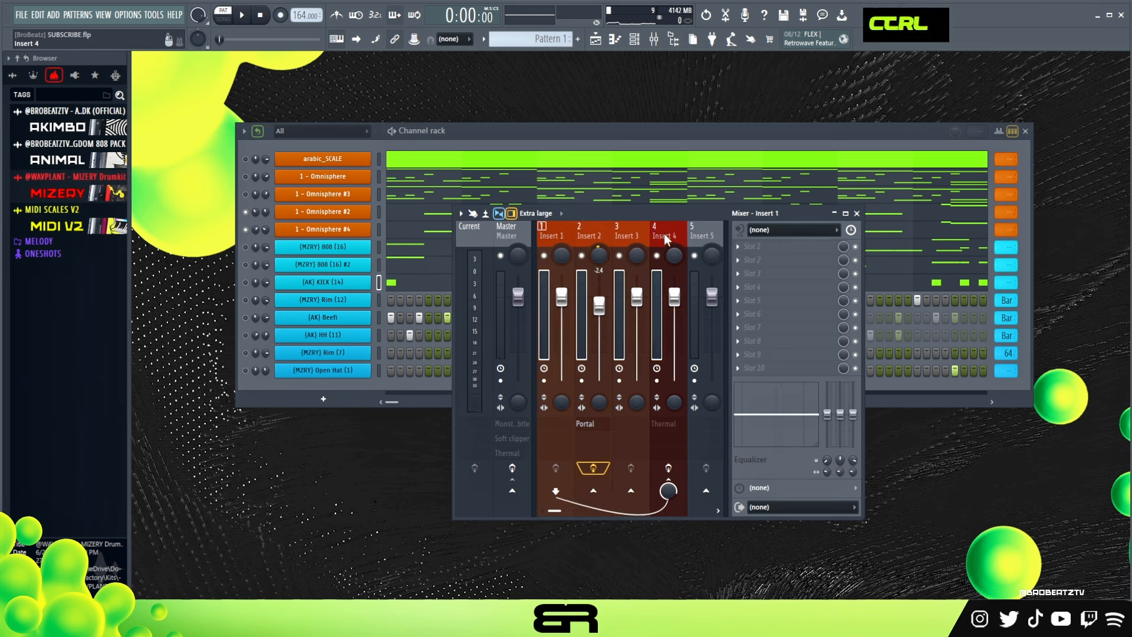
right_click(665, 238)
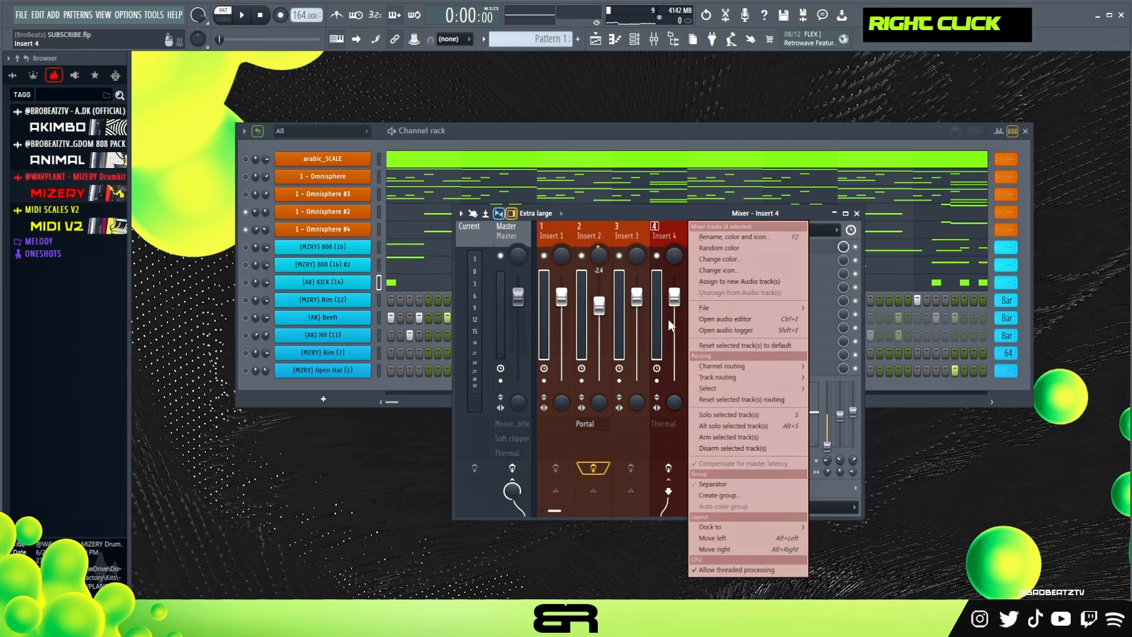
mouse_move(734, 378)
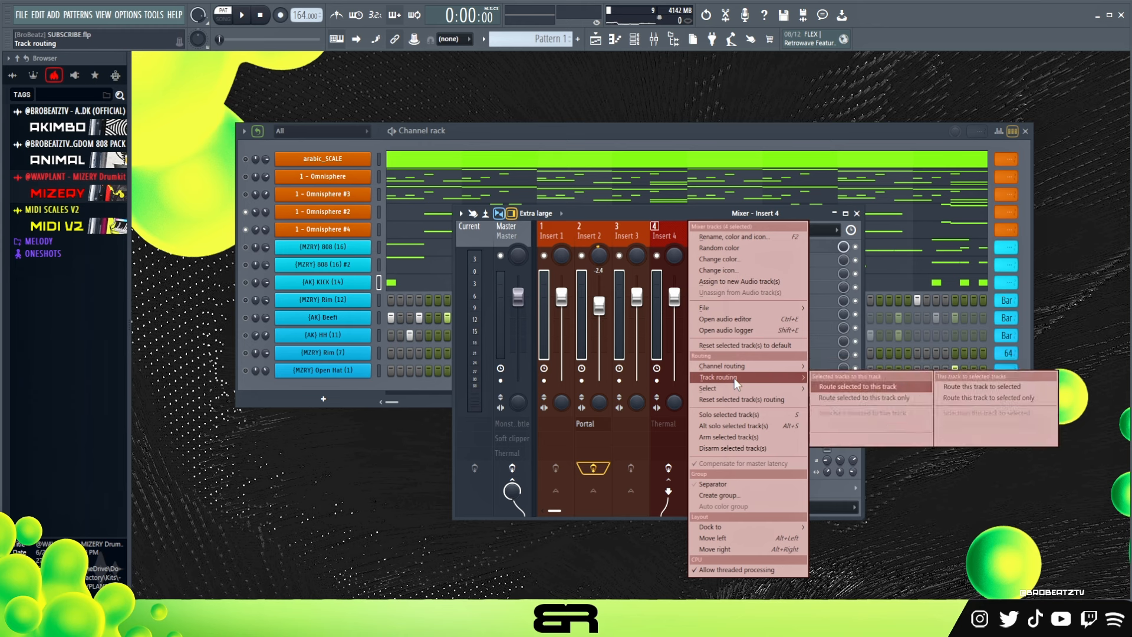
left_click(839, 399)
left_click(626, 239)
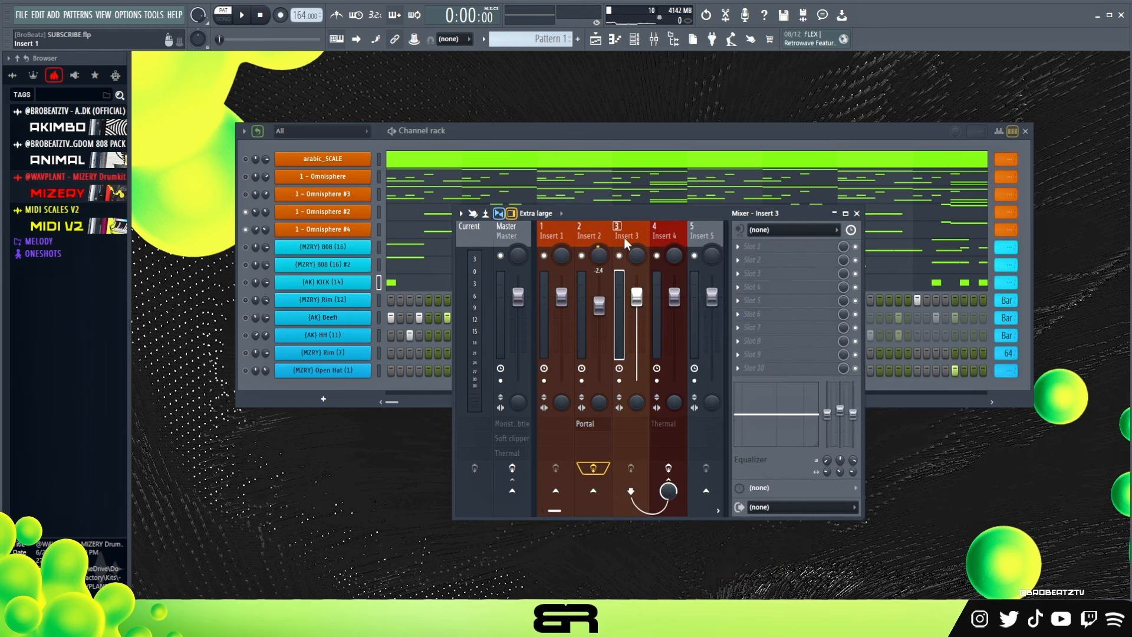
- Unmute the first Omnisphere and Omnisphere #3 channels and select mixer Insert 4
left_click(245, 177)
left_click(246, 195)
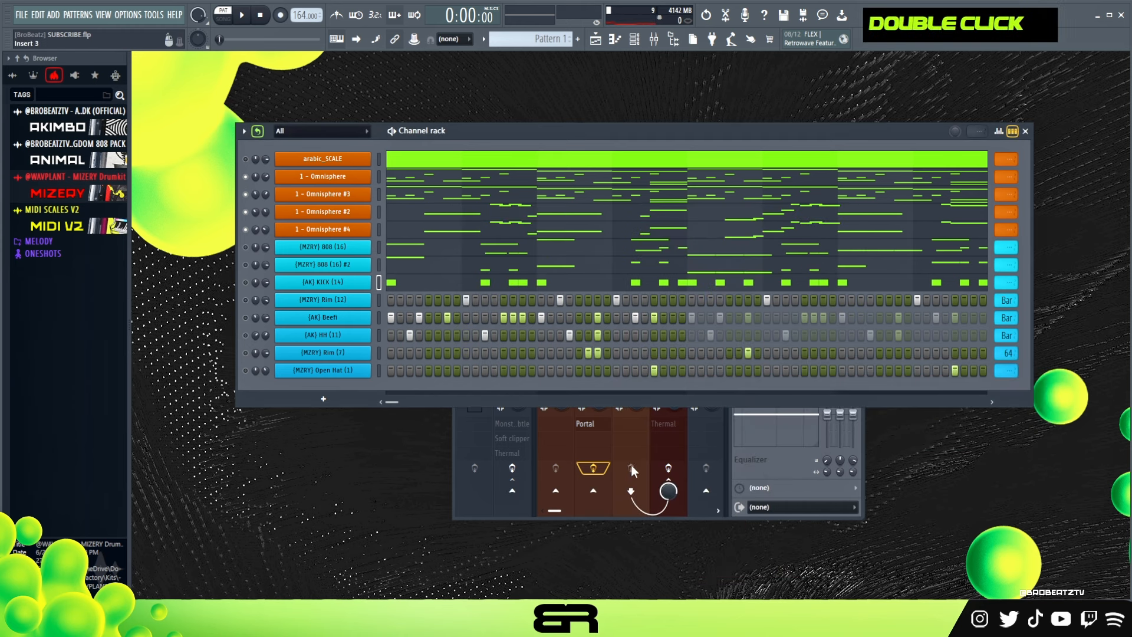
left_click(669, 507)
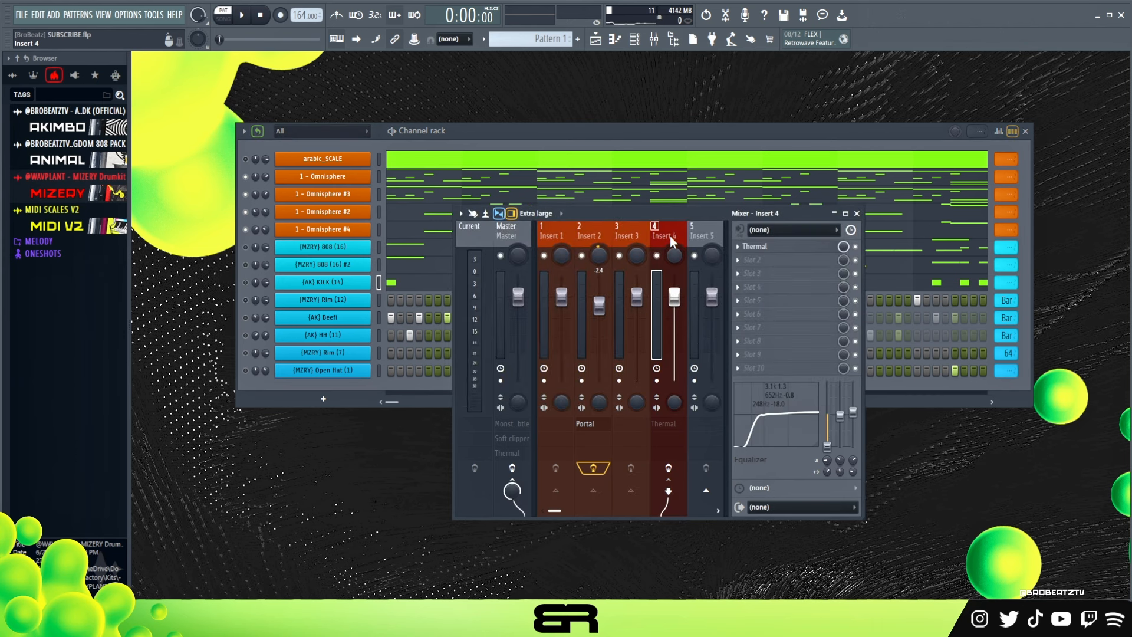
- Open Thermal on Insert 4 and locate its Master Dust preset in the list
left_click_drag(737, 218, 725, 174)
left_click(744, 203)
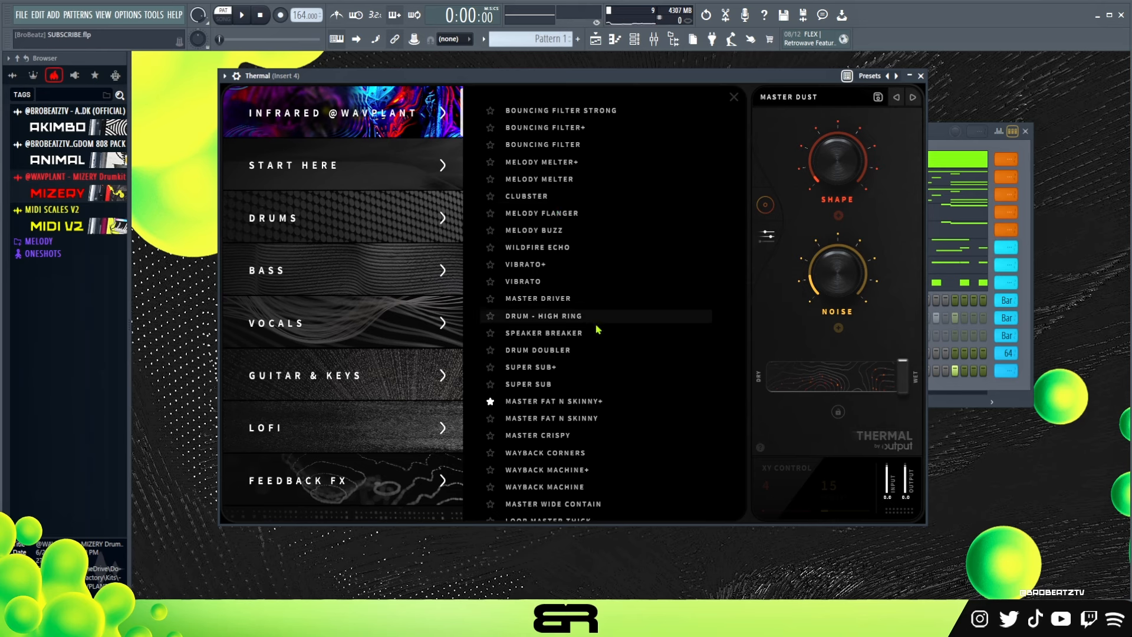
scroll(595, 328, "down", 6)
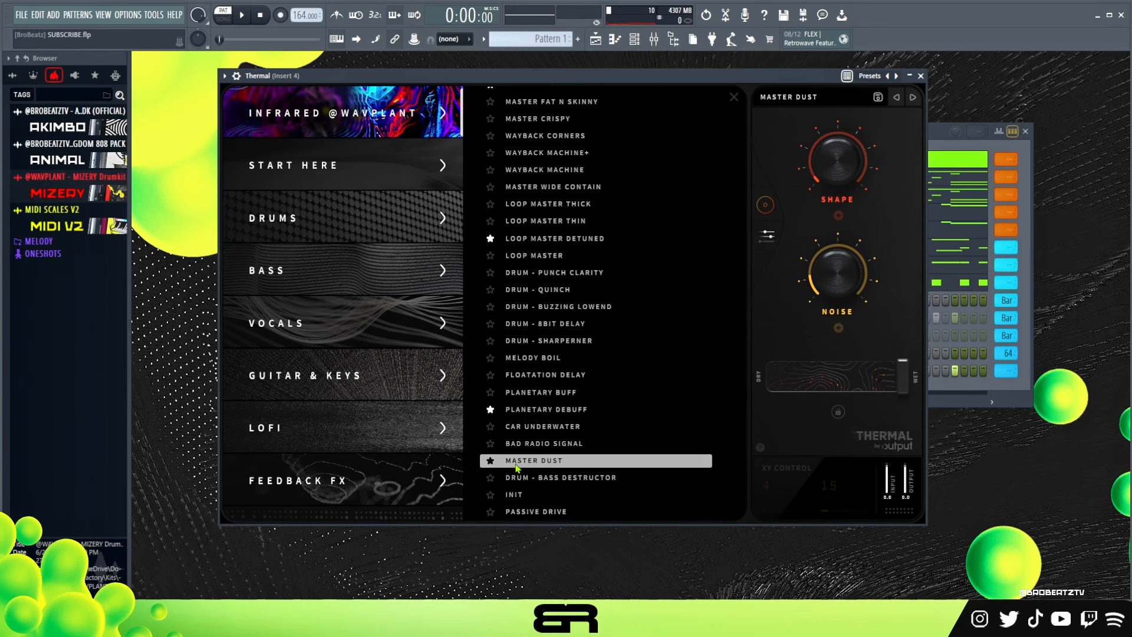
left_click(920, 76)
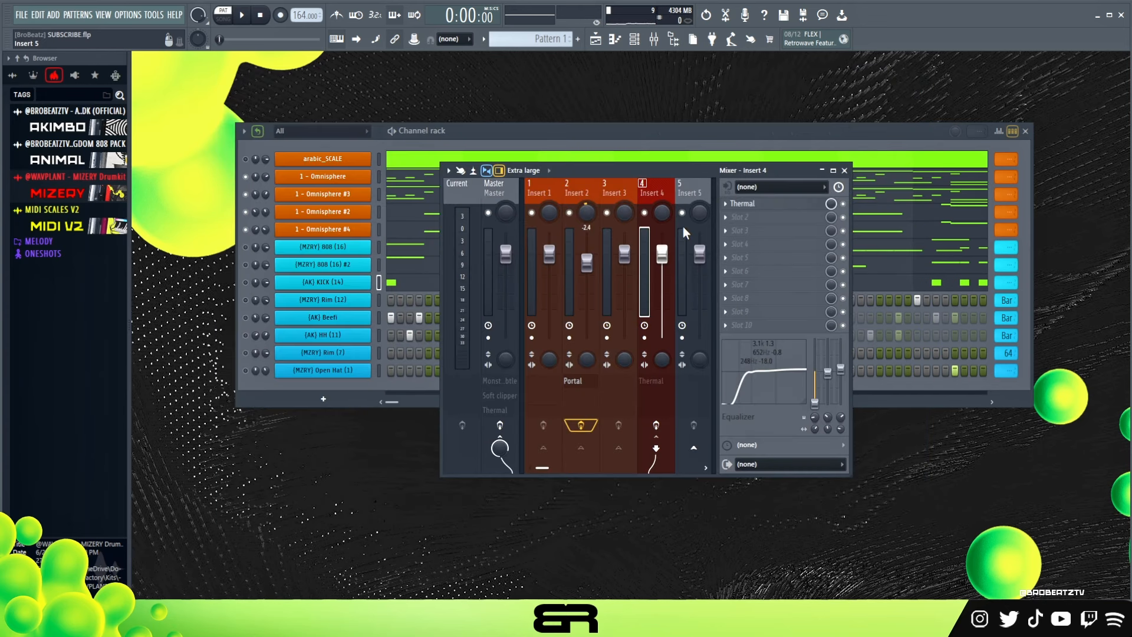
- Compare the full melody without and with Insert 4's Thermal effect, leaving the effect enabled
left_click_drag(650, 176, 642, 169)
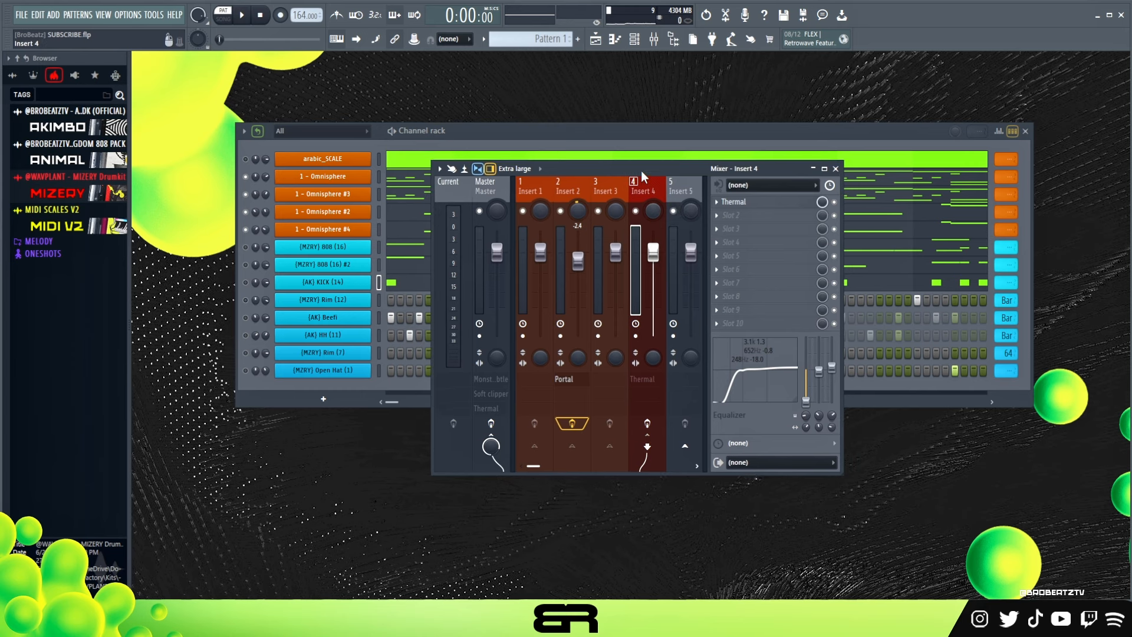
double_click(647, 419)
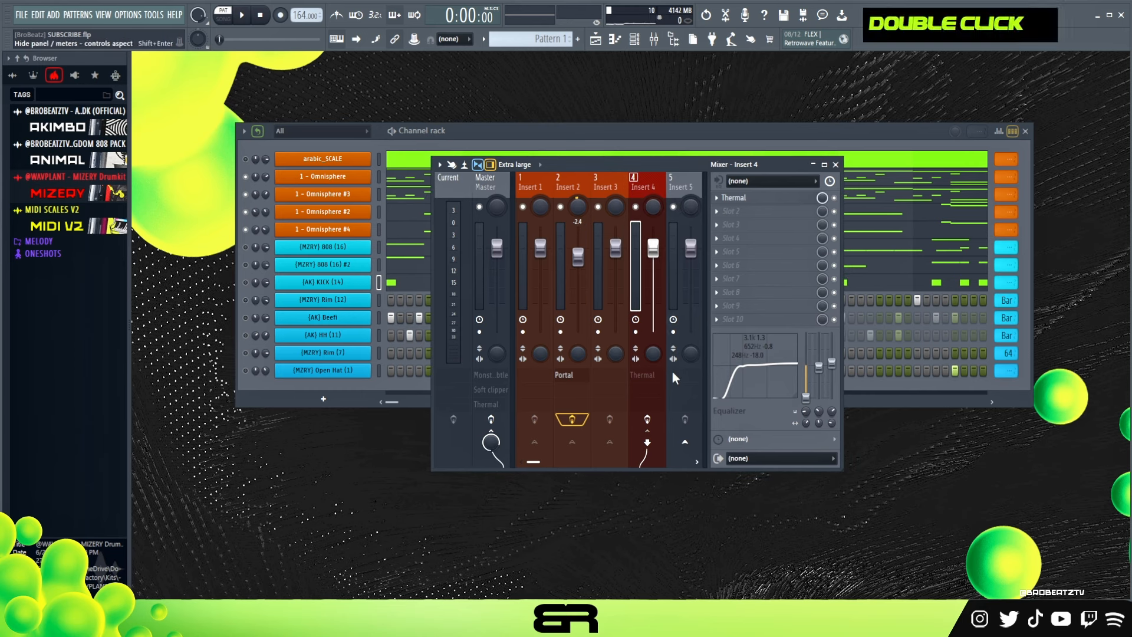
key("space")
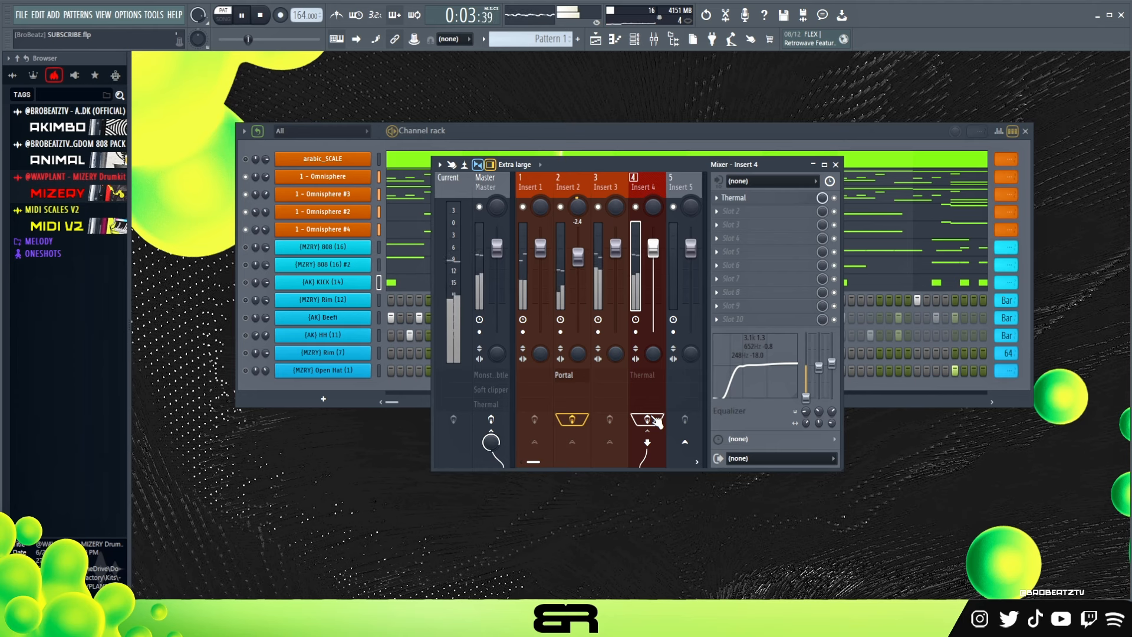
key("space")
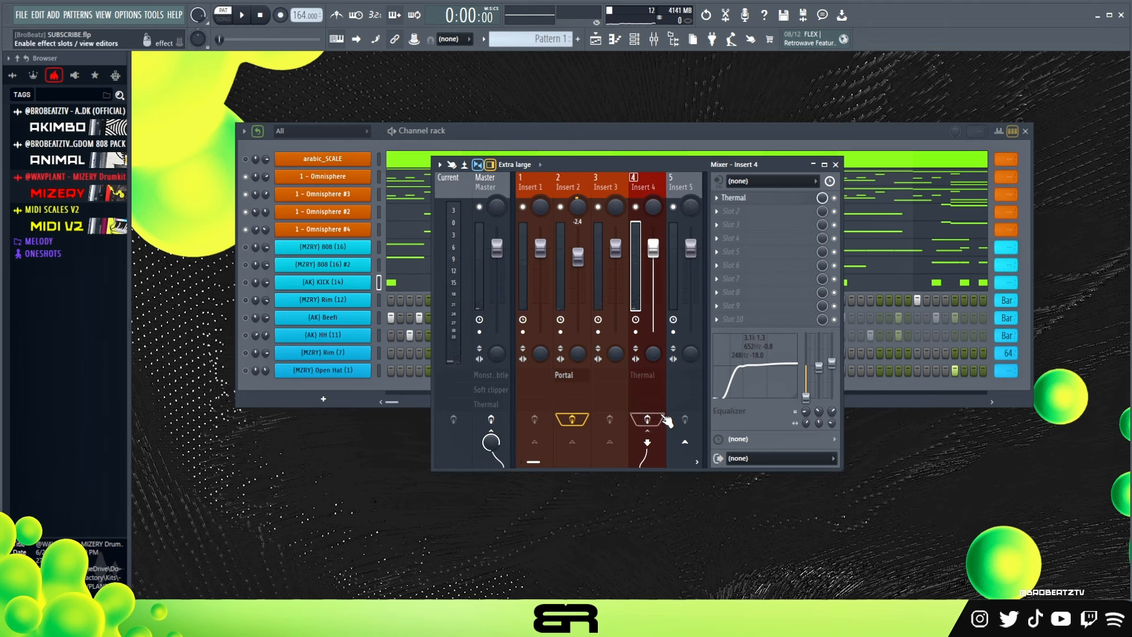
key("space")
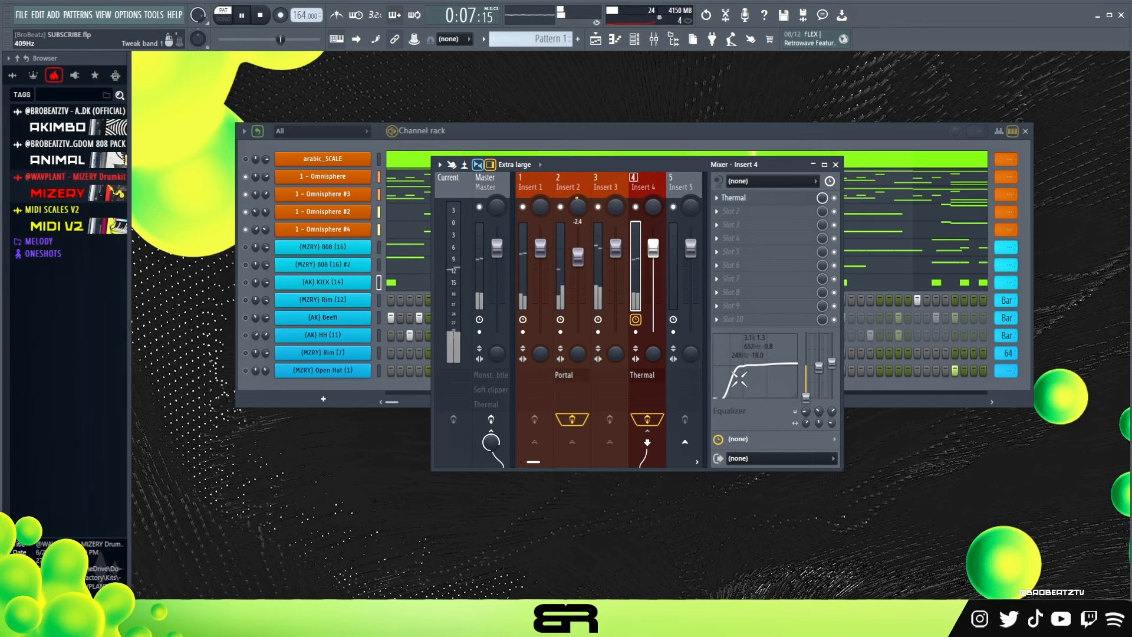
key("space")
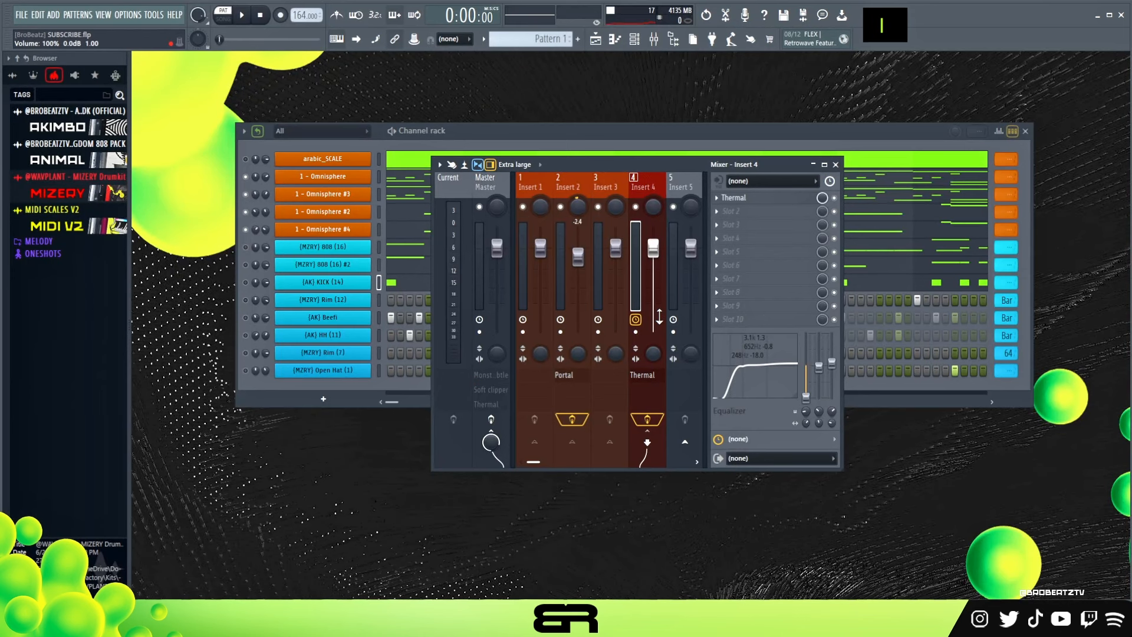
- Unmute the kick and percussion channels and return to the mixer
left_click_drag(576, 165, 652, 165)
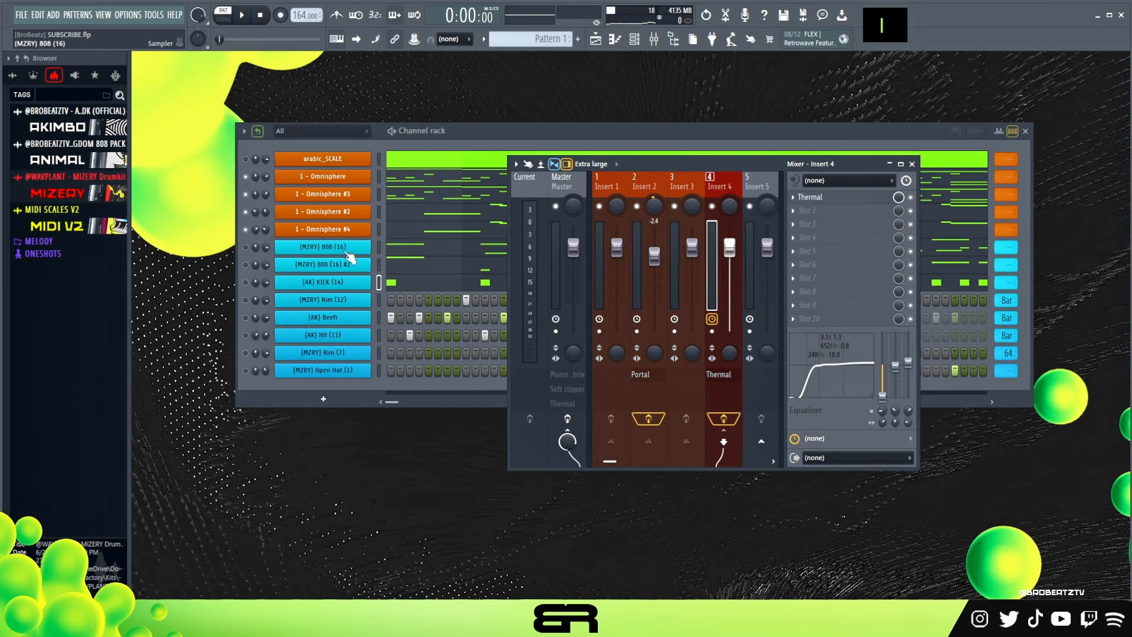
left_click(254, 254)
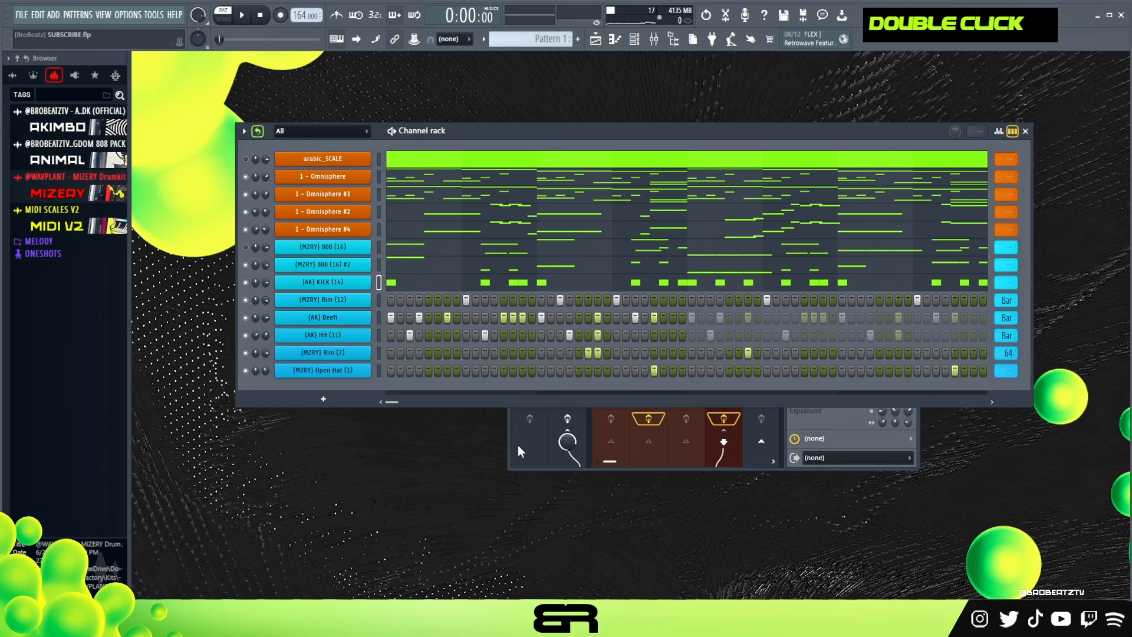
left_click(538, 466)
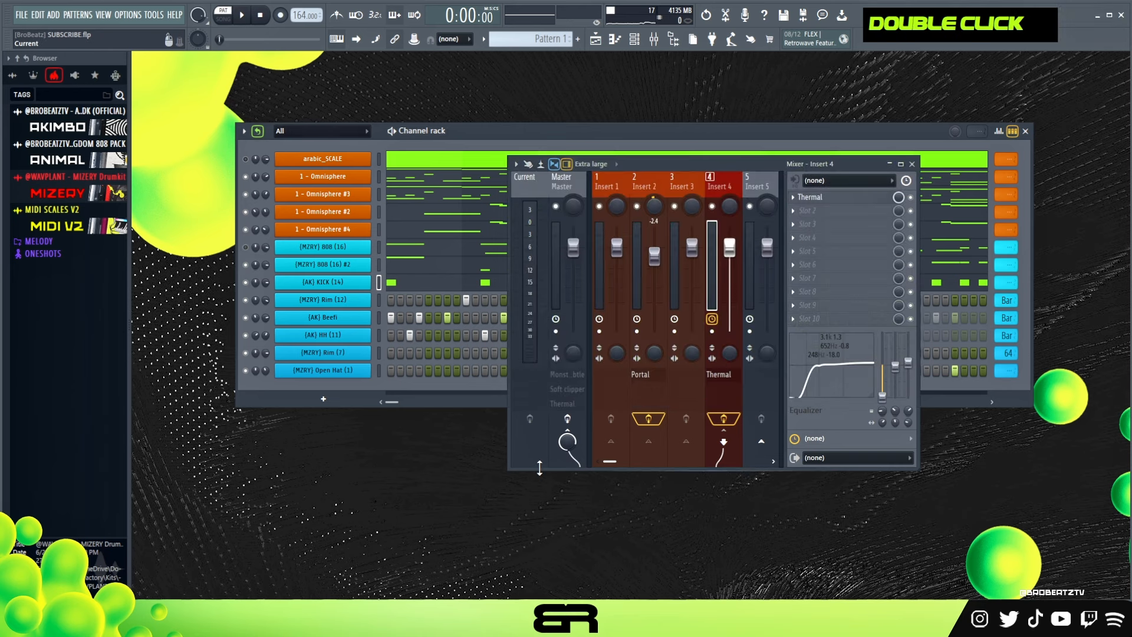
- Open the Monster Subtle frequency splitter on the Master track and examine its settings and preset list
left_click(564, 185)
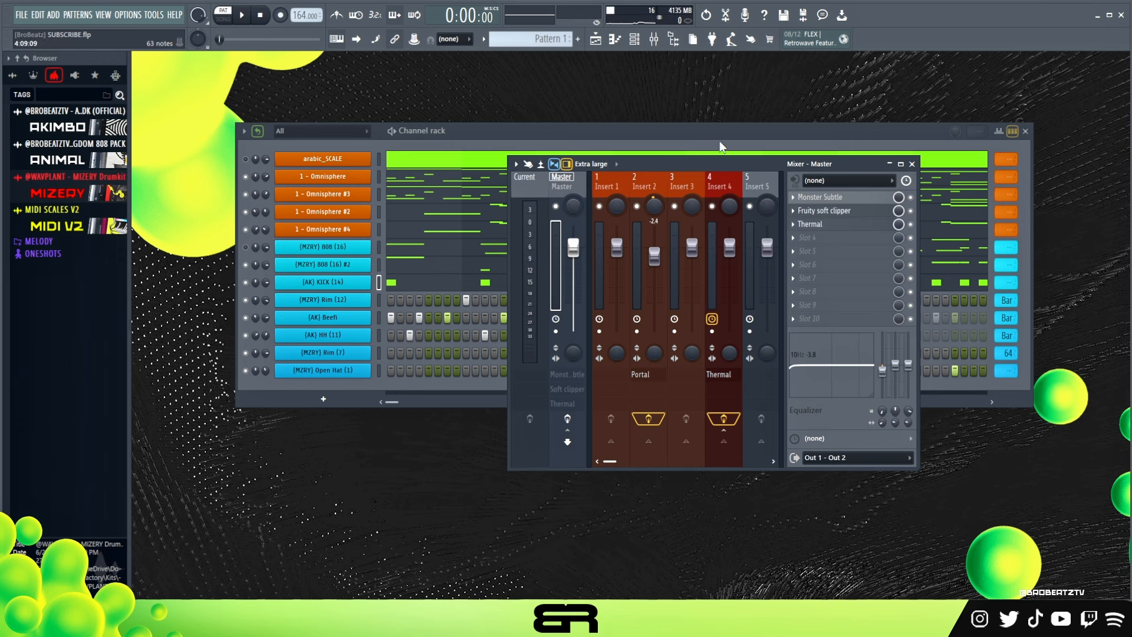
left_click_drag(760, 160, 641, 146)
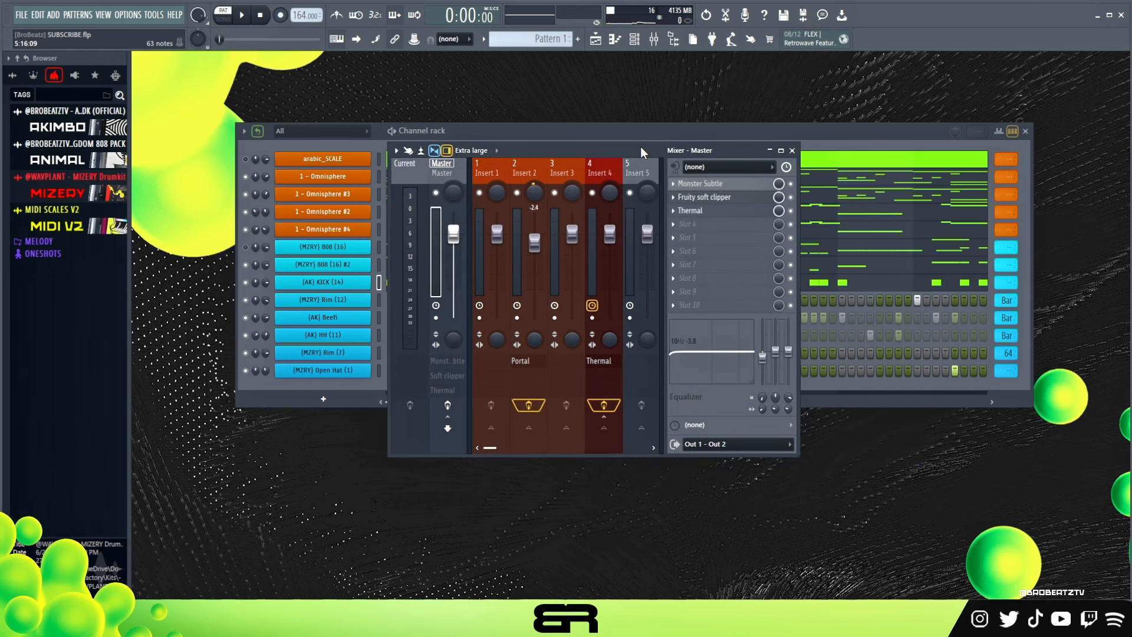
left_click(718, 184)
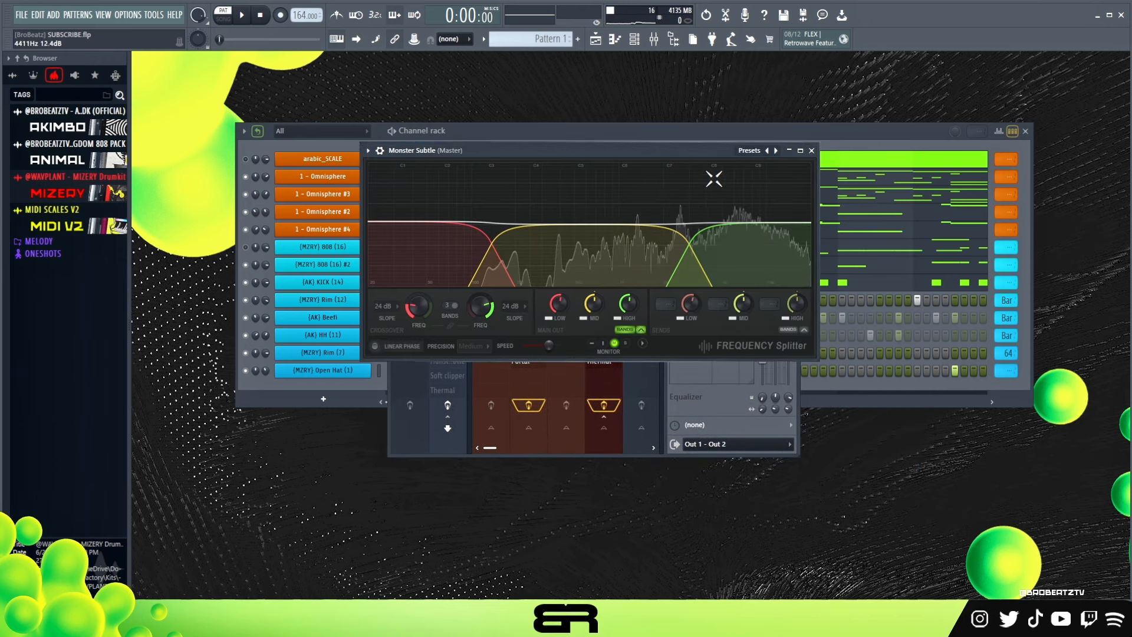
left_click_drag(704, 151, 712, 274)
left_click(766, 272)
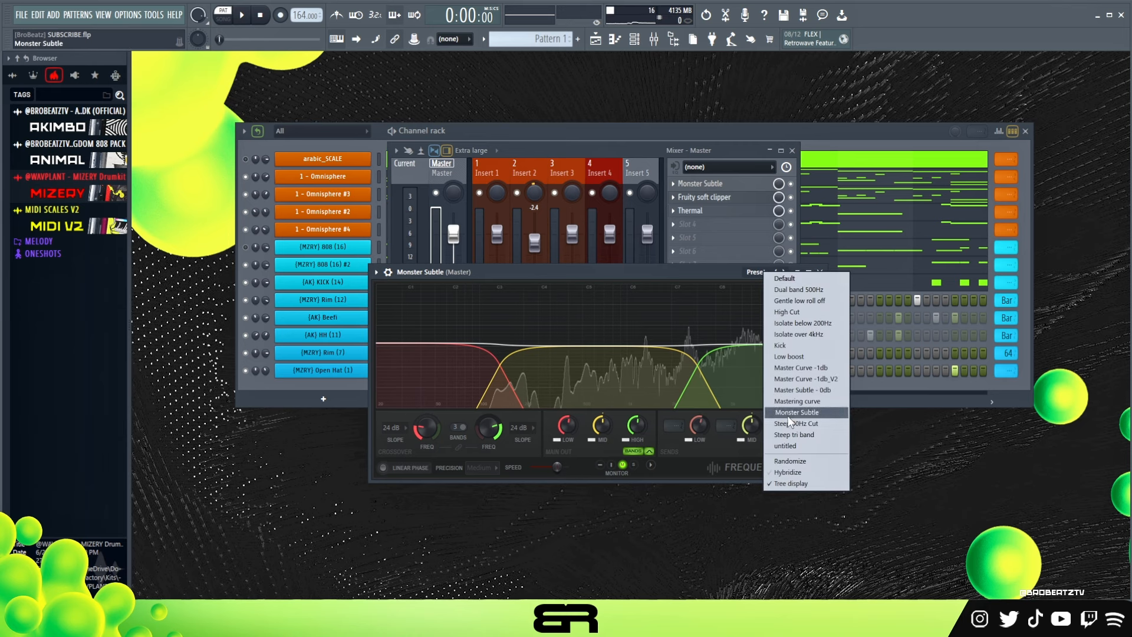
left_click(646, 279)
left_click_drag(644, 275, 646, 188)
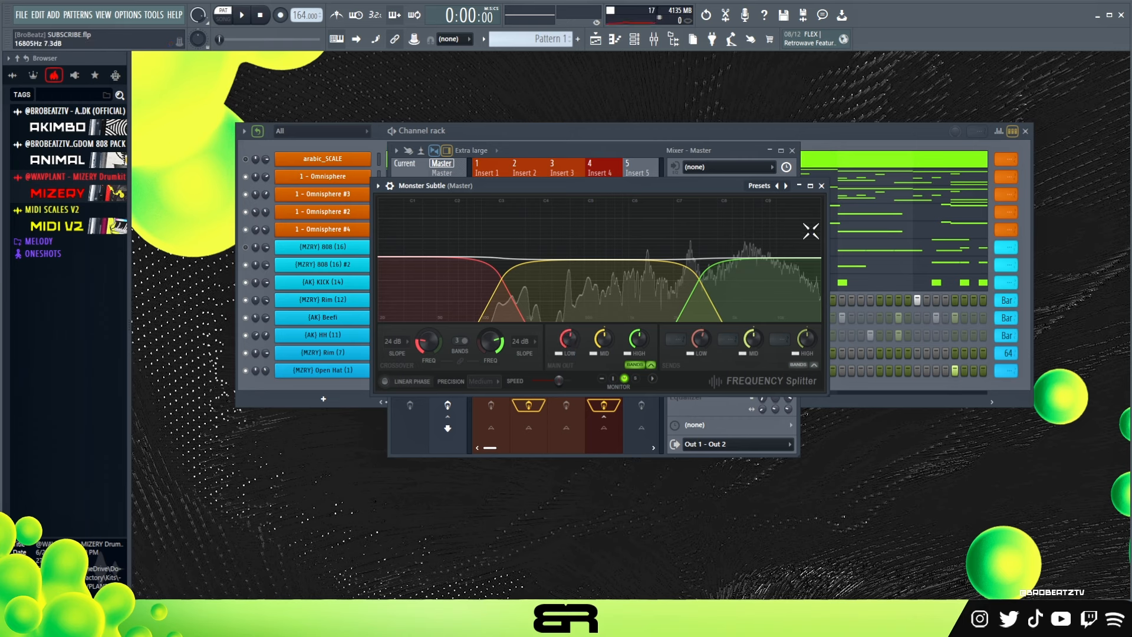
- Examine the Fruity soft clipper settings and the Thermal preset on the Master track
left_click(821, 186)
left_click(705, 199)
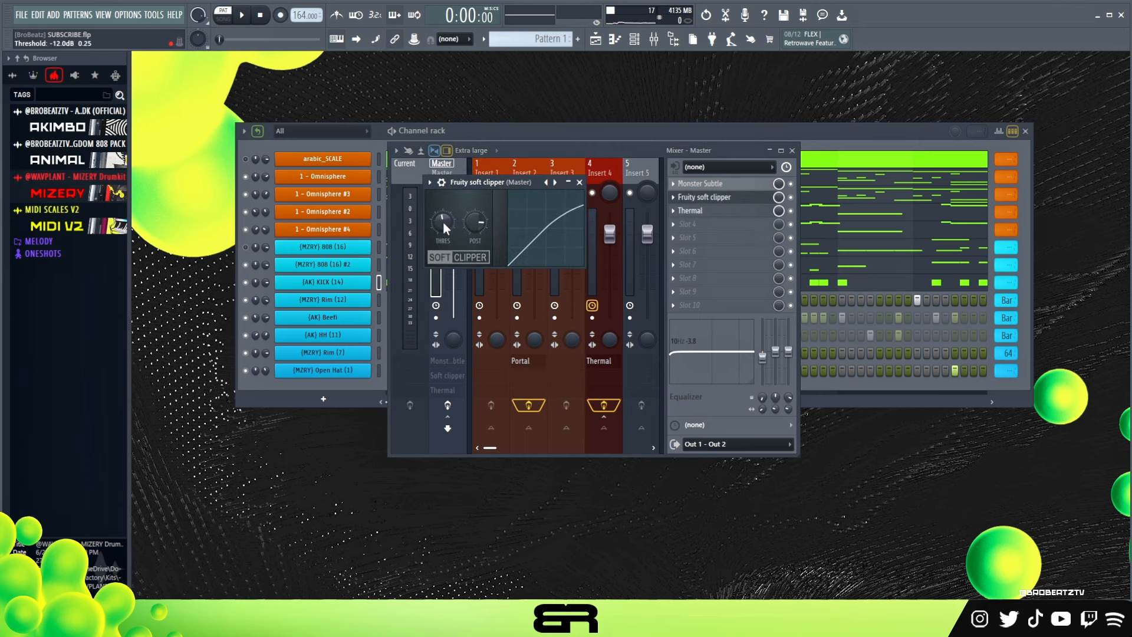
left_click(714, 212)
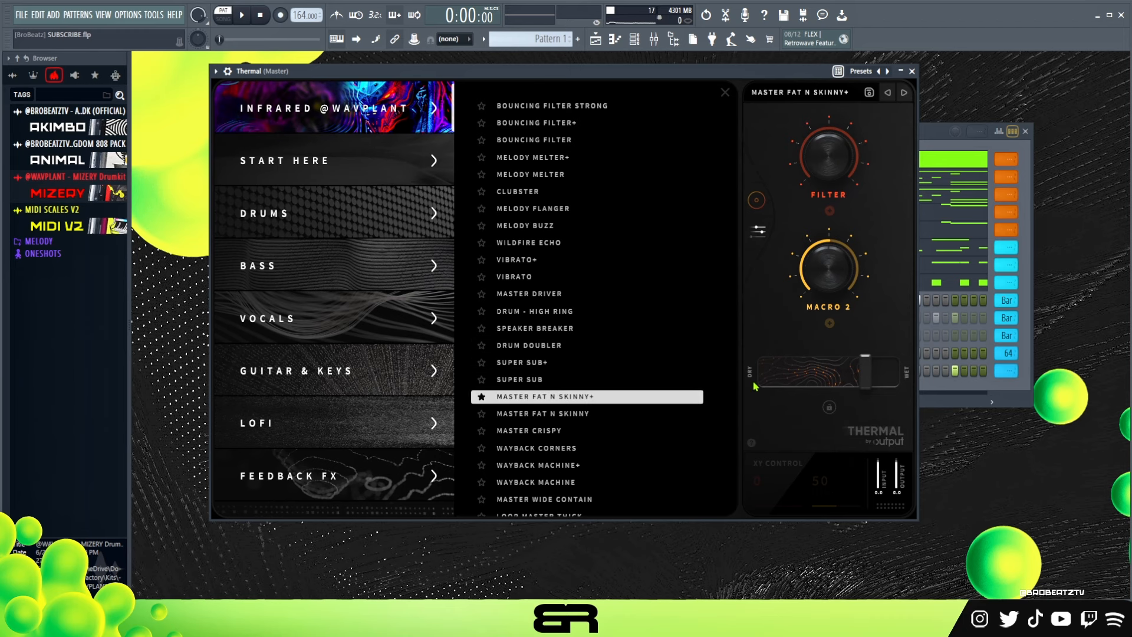
- Close Thermal and compare the beat without and with the Master track's effects, leaving them enabled
left_click(912, 72)
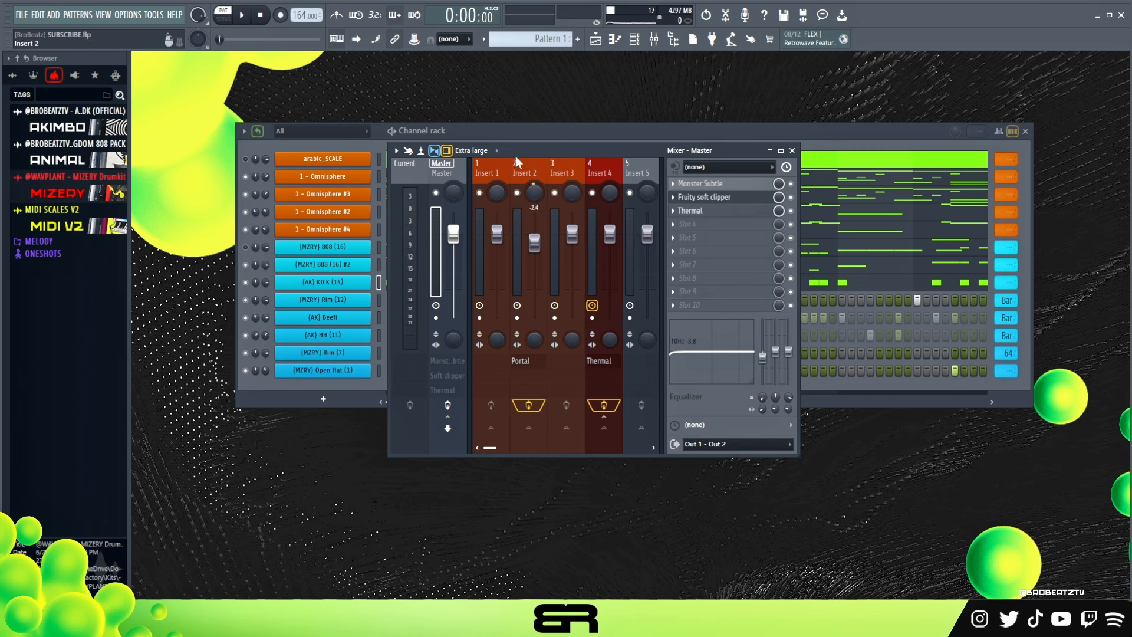
left_click_drag(515, 155, 538, 157)
key("space")
left_click(482, 406)
key("space")
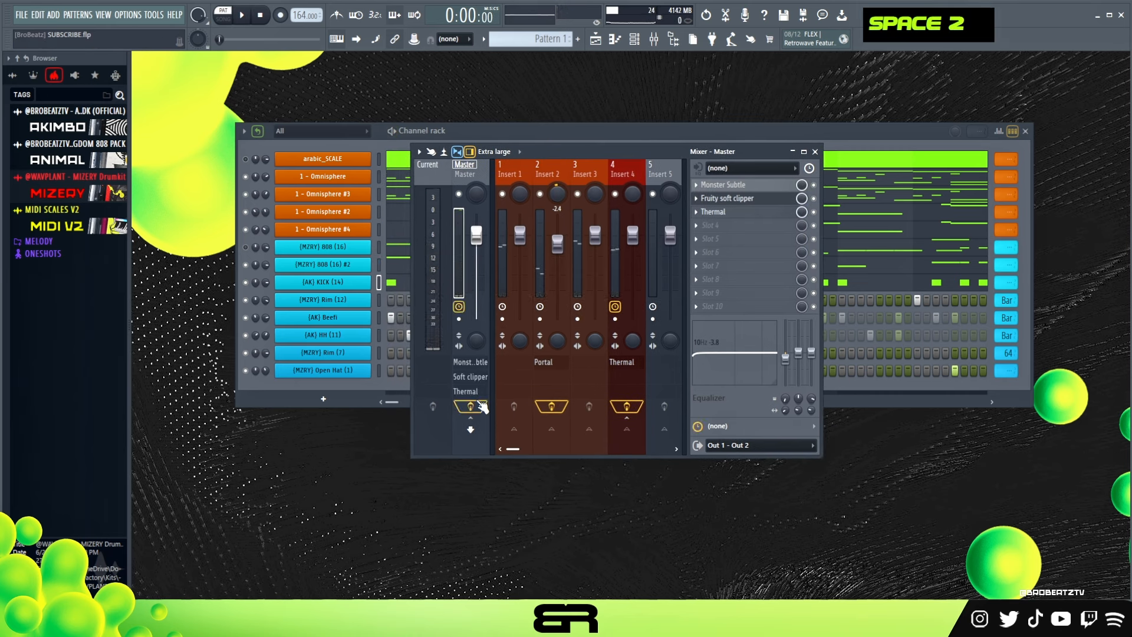
key("space")
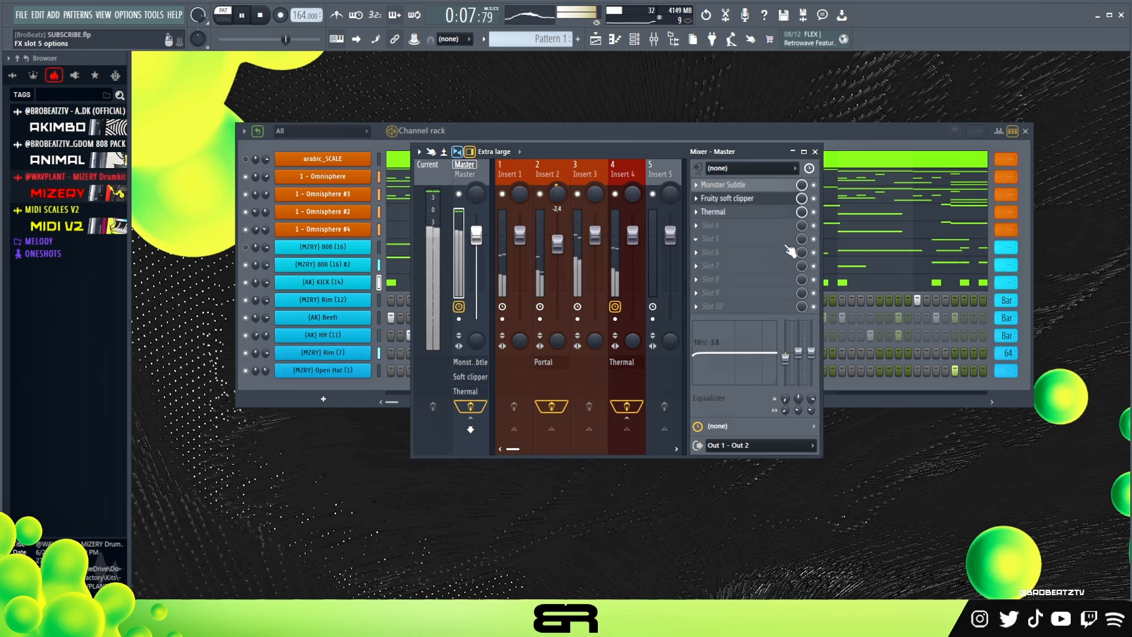
key("space")
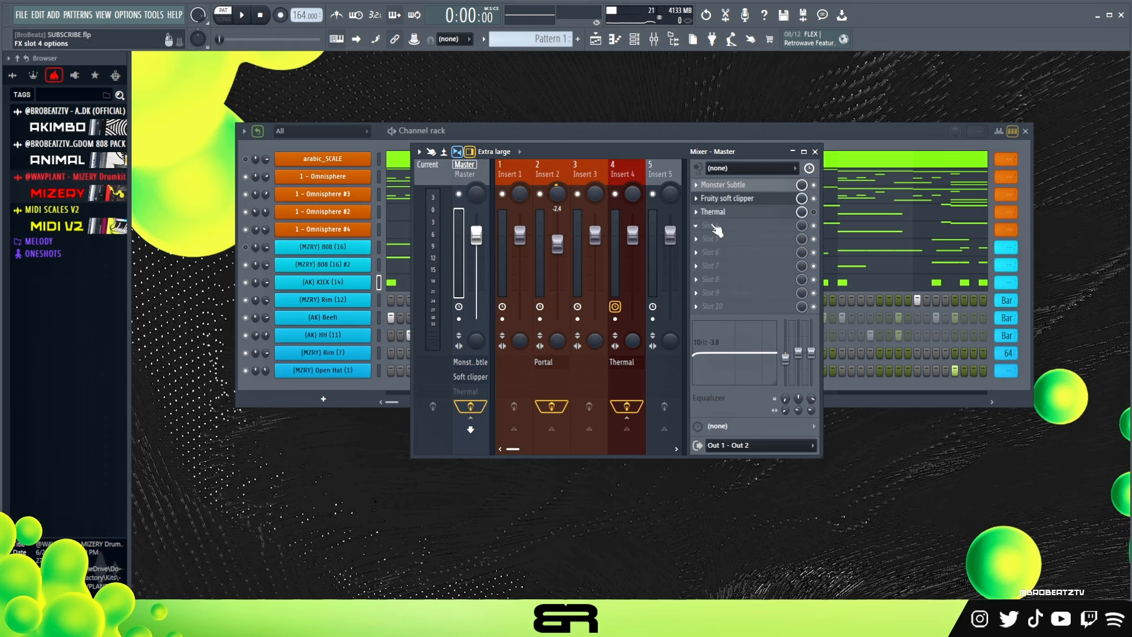
- Listen to the beat without the Master track's Thermal effect and switch that effect back on
key("space")
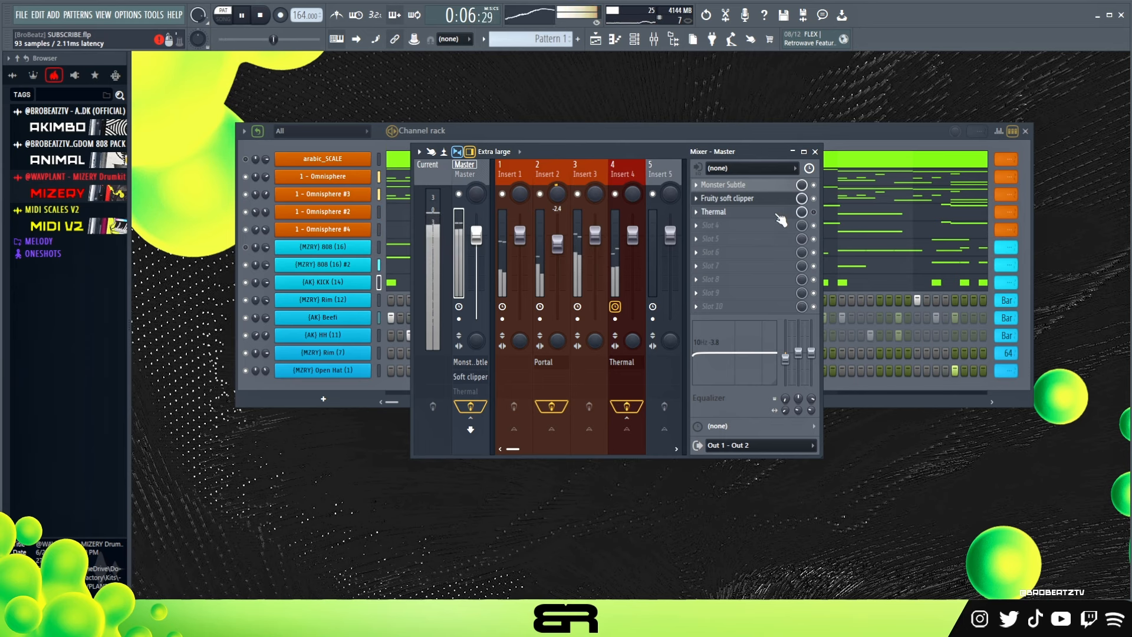
key("space")
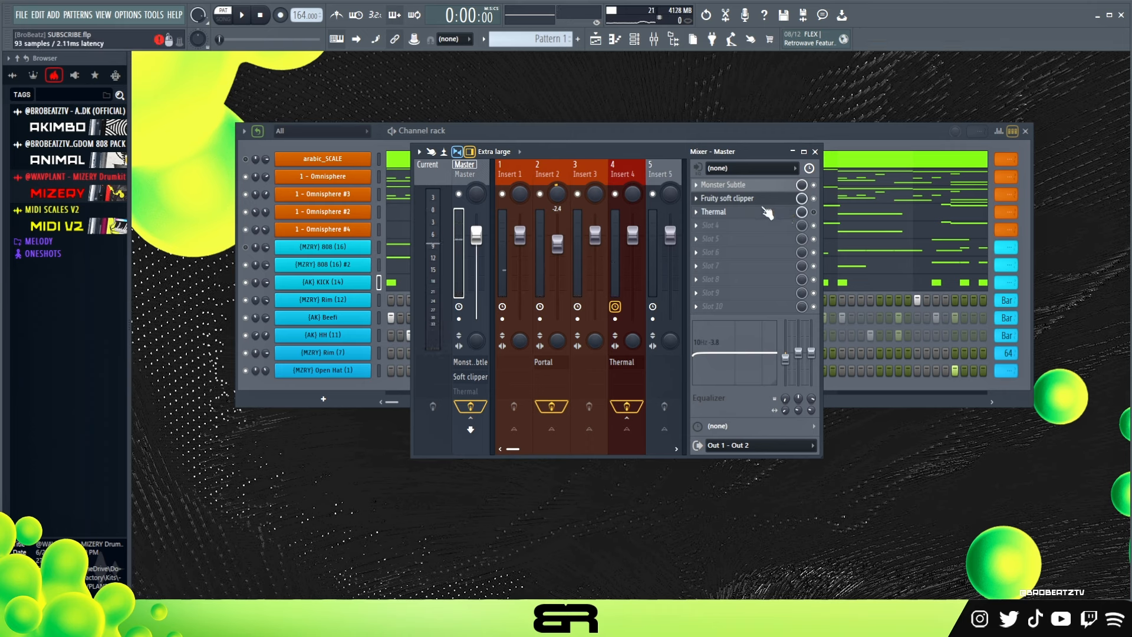
left_click(813, 211)
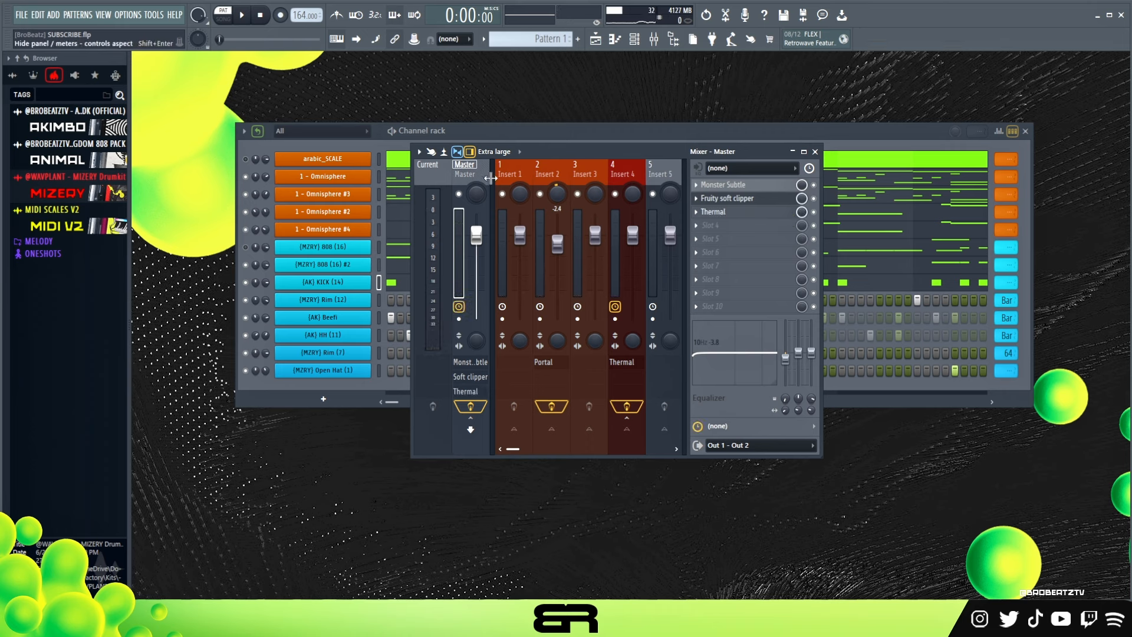
- Clear the mixer and Fruity soft clipper windows off the channel rack and bring the rack to the front
left_click_drag(724, 151, 846, 226)
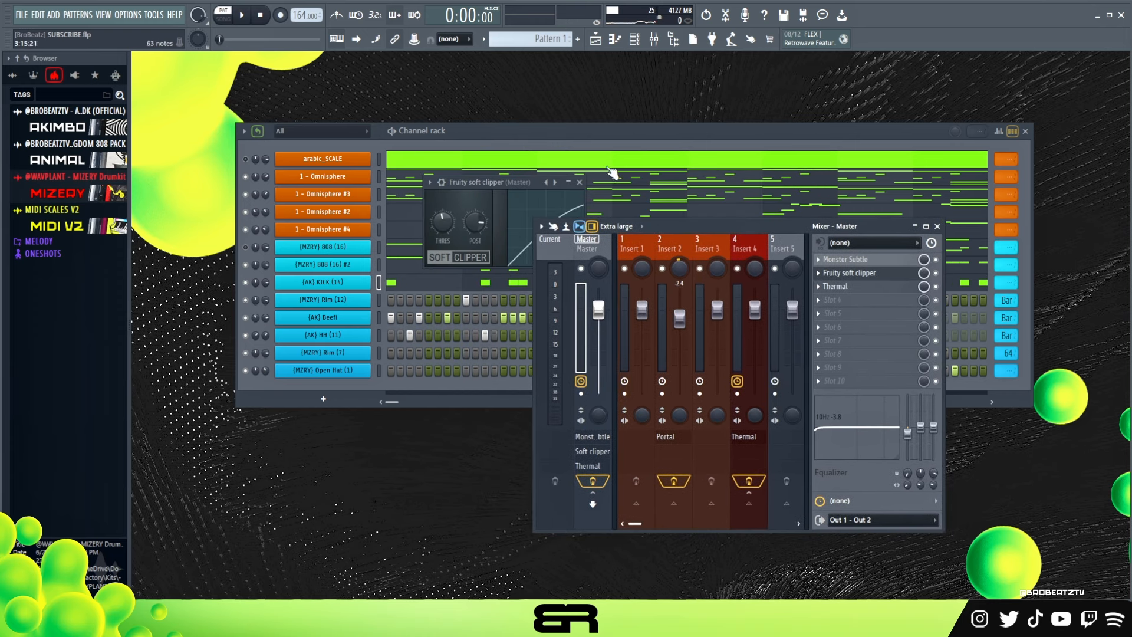
left_click(581, 184)
double_click(578, 131)
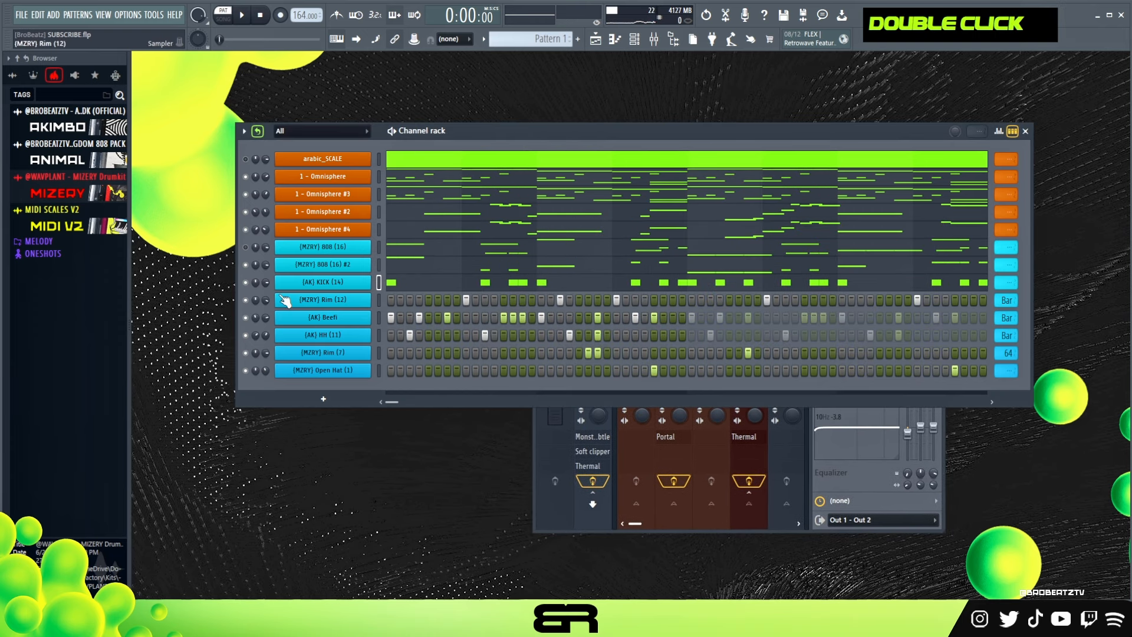
- Audition the beat with the 808 (16) channel active and 808 (16) #2 muted
left_click(247, 247)
left_click(246, 265)
key("space")
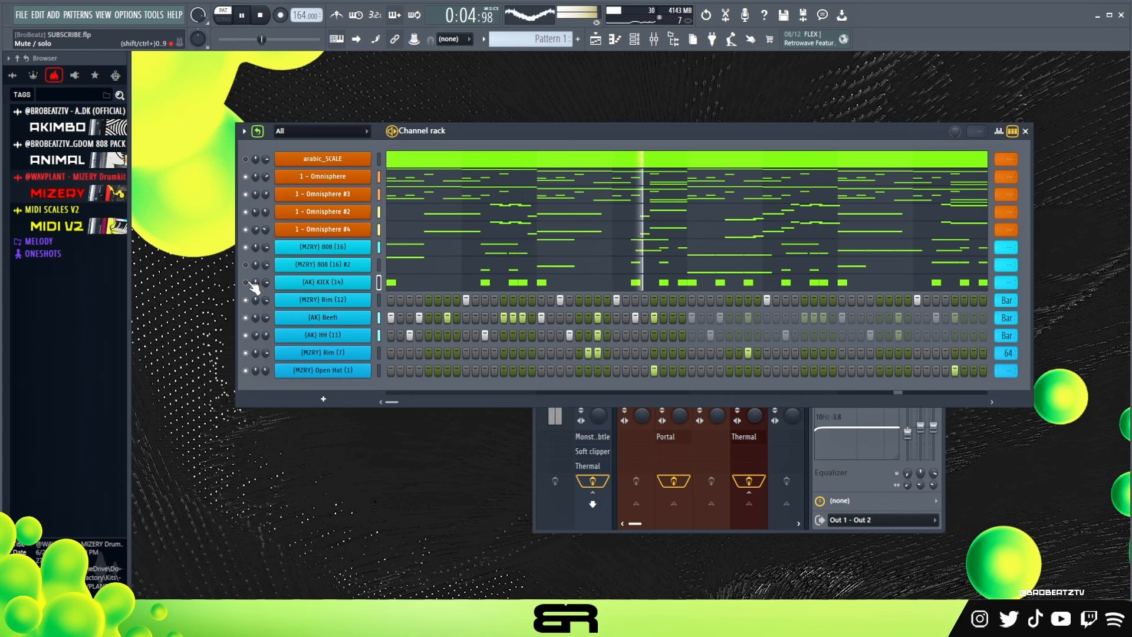
- Mute 808 (16), reactivate 808 (16) #2 and the kick, and listen to the beat with them
left_click(246, 247)
left_click(246, 265)
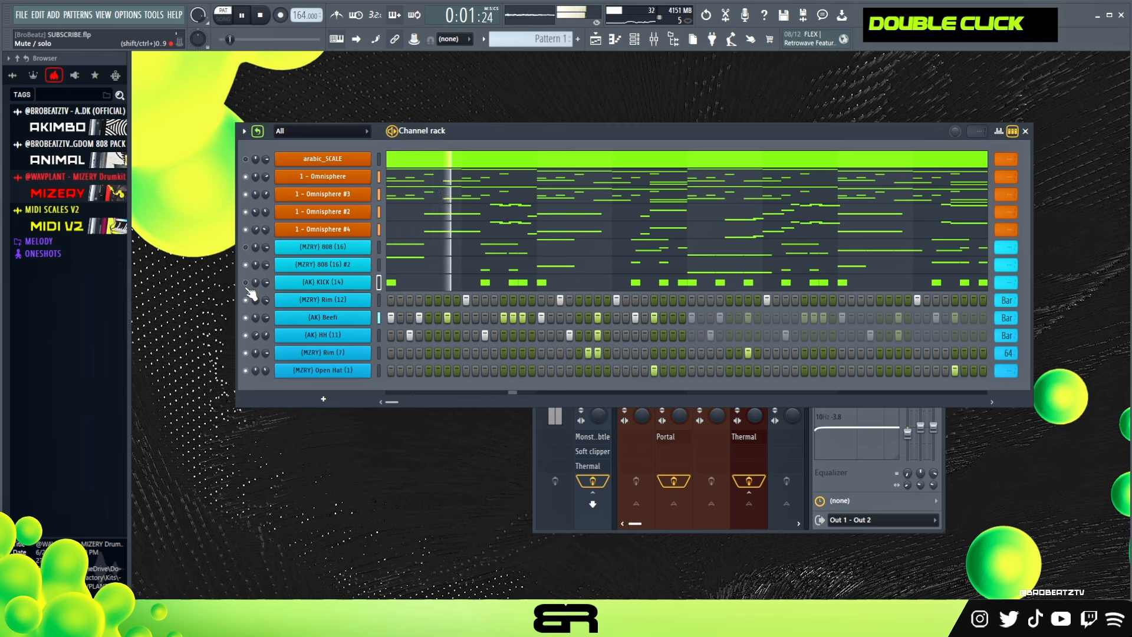
left_click(246, 283)
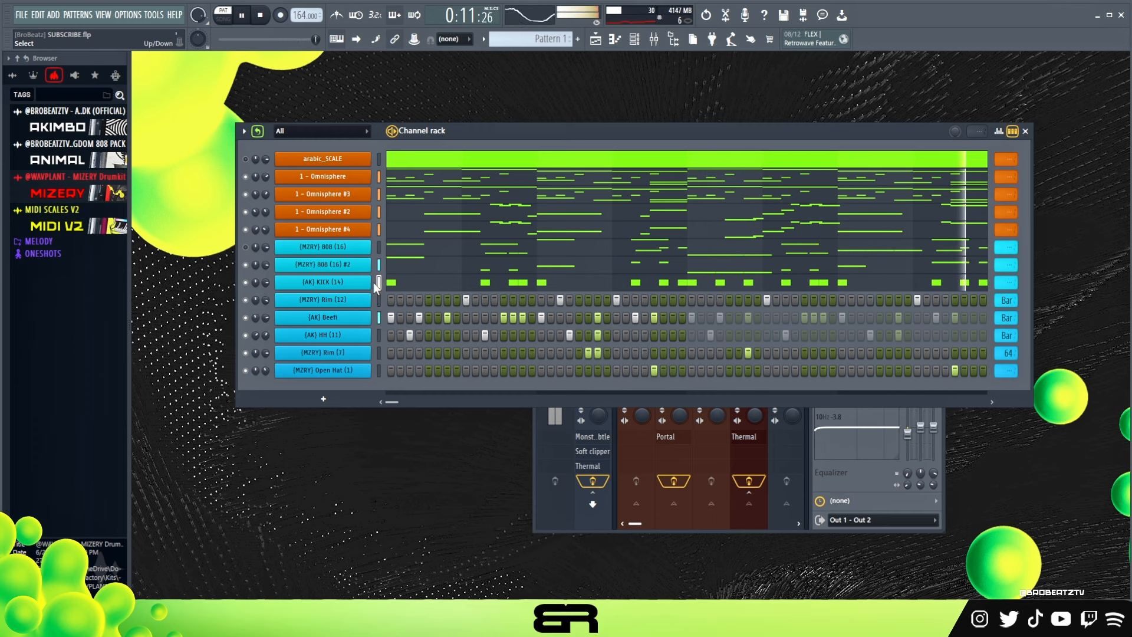
key("space")
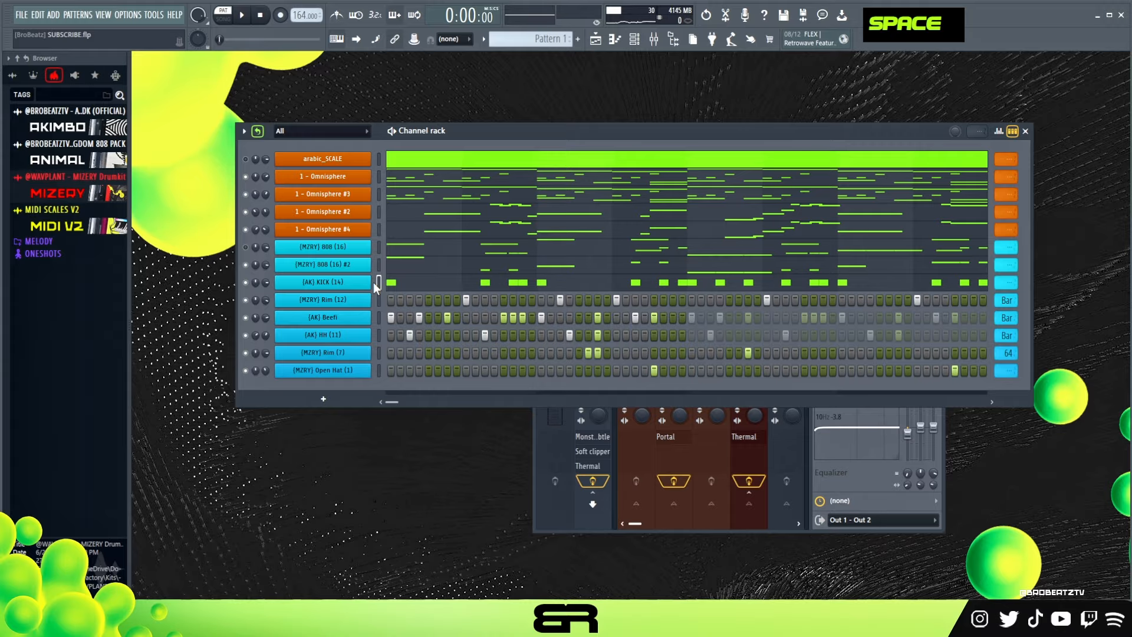